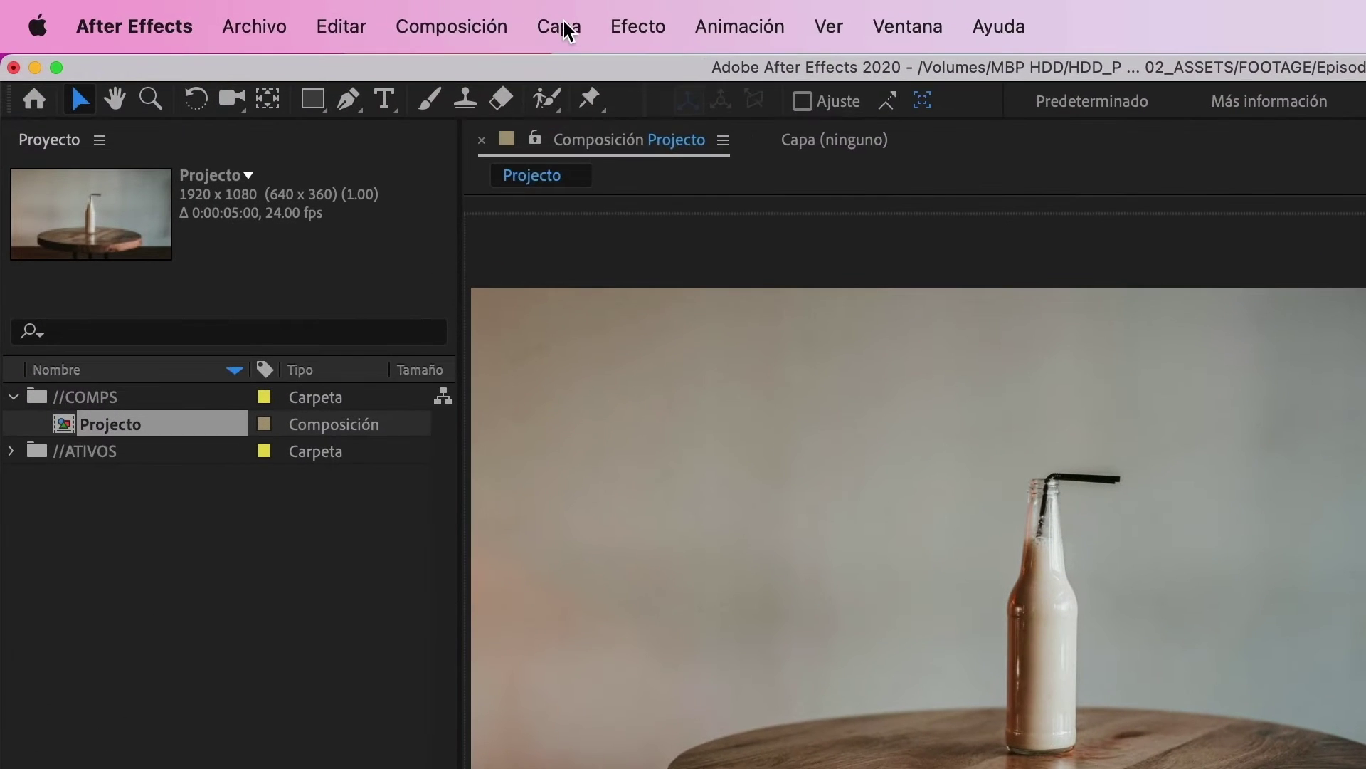
Create a black 1920 x 1080 px solid layer named Element 3D
{"action": "left_click", "coordinate": [560, 27]}
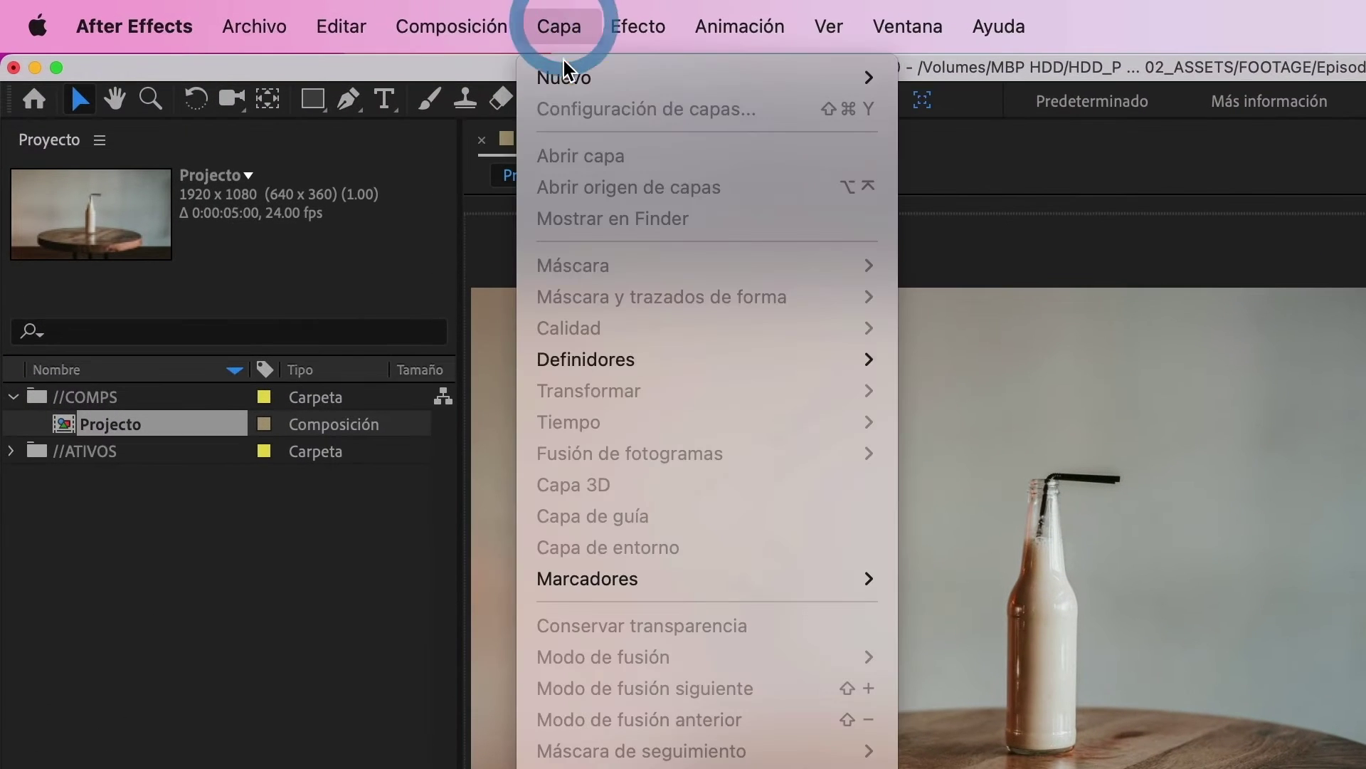
{"action": "mouse_move", "coordinate": [562, 77]}
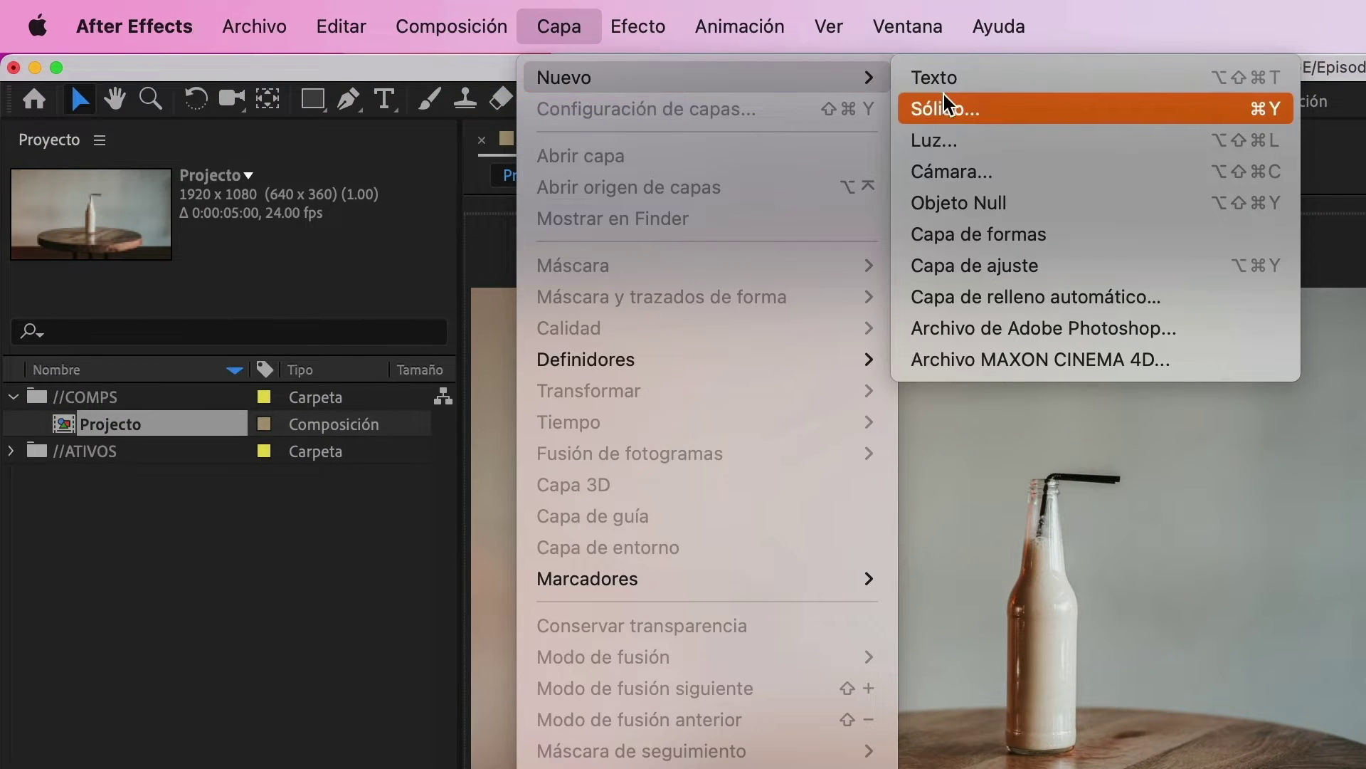
{"action": "left_click", "coordinate": [978, 116]}
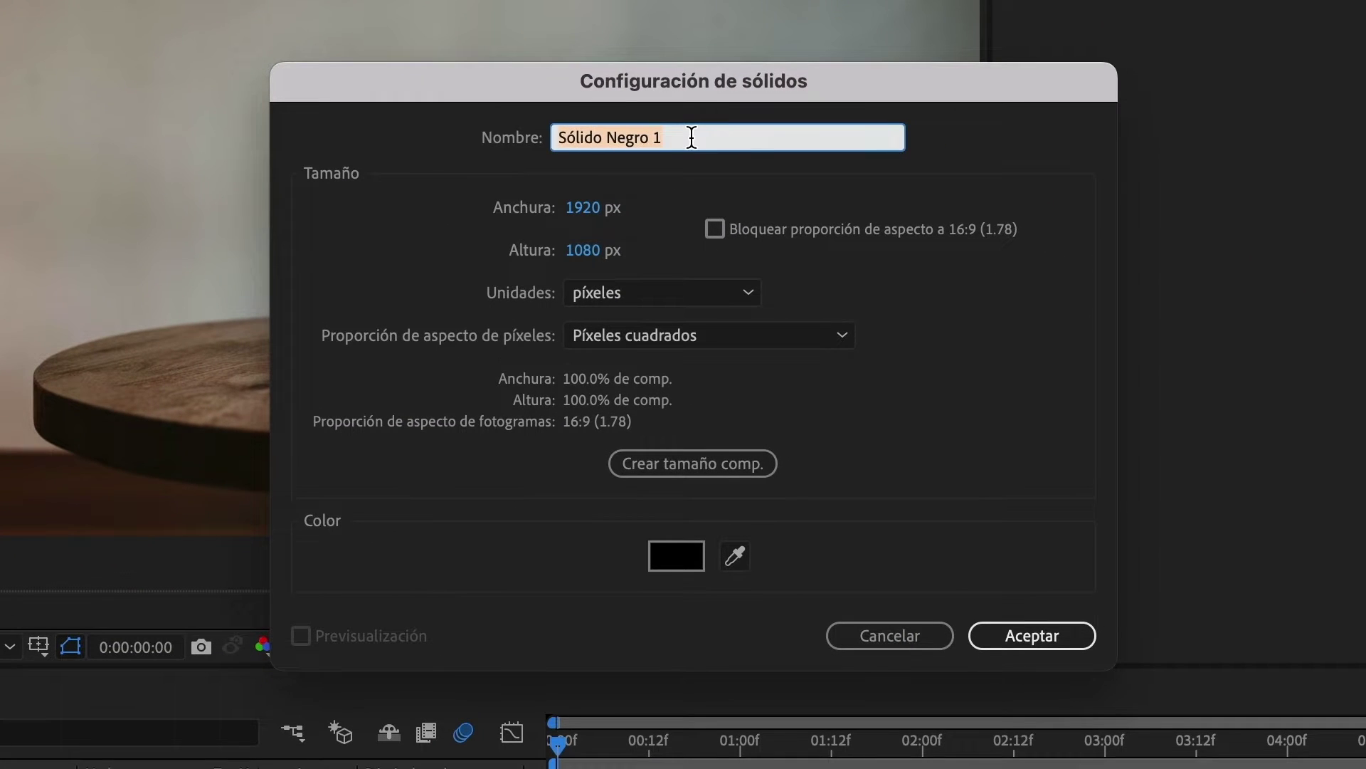
{"action": "type", "text": "Element 3D"}
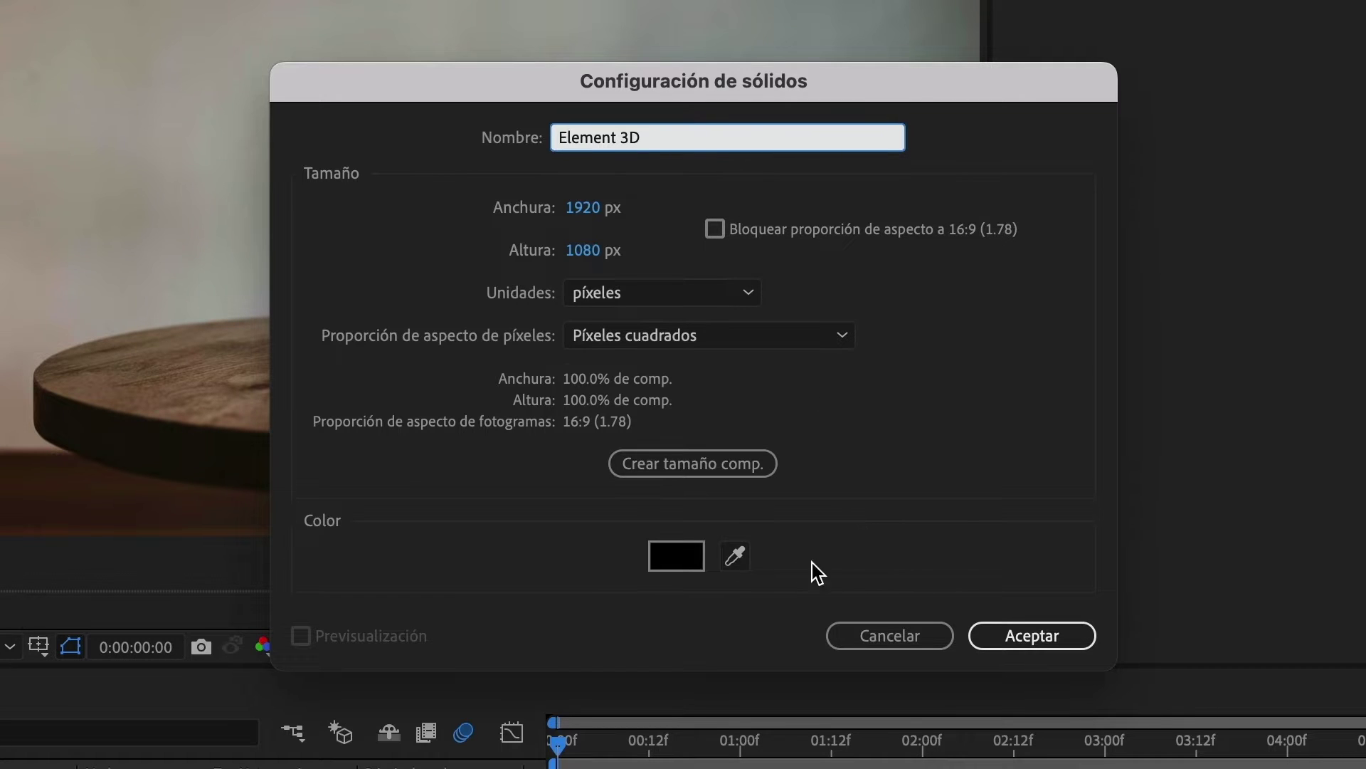
{"action": "left_click", "coordinate": [1032, 638]}
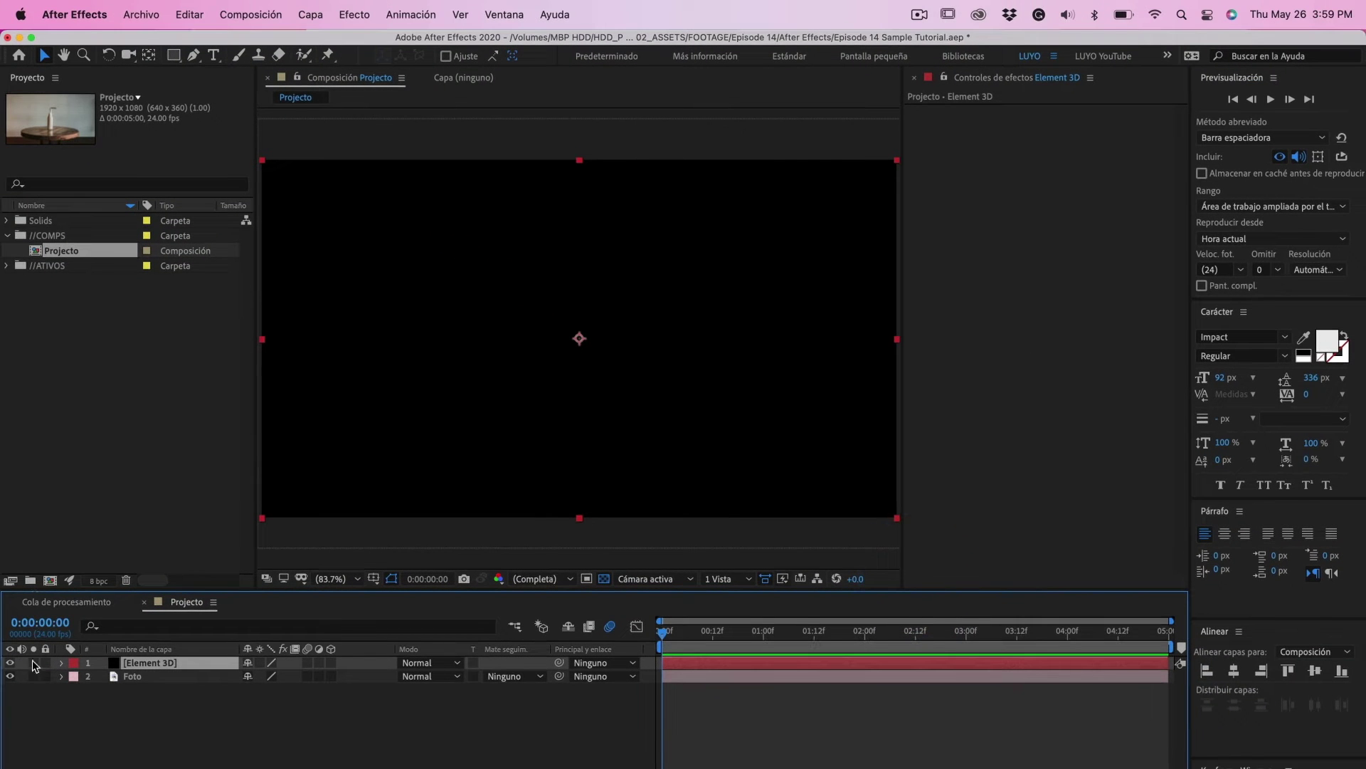
Apply the Video Copilot Element effect to the Element 3D layer
{"action": "left_click", "coordinate": [142, 662]}
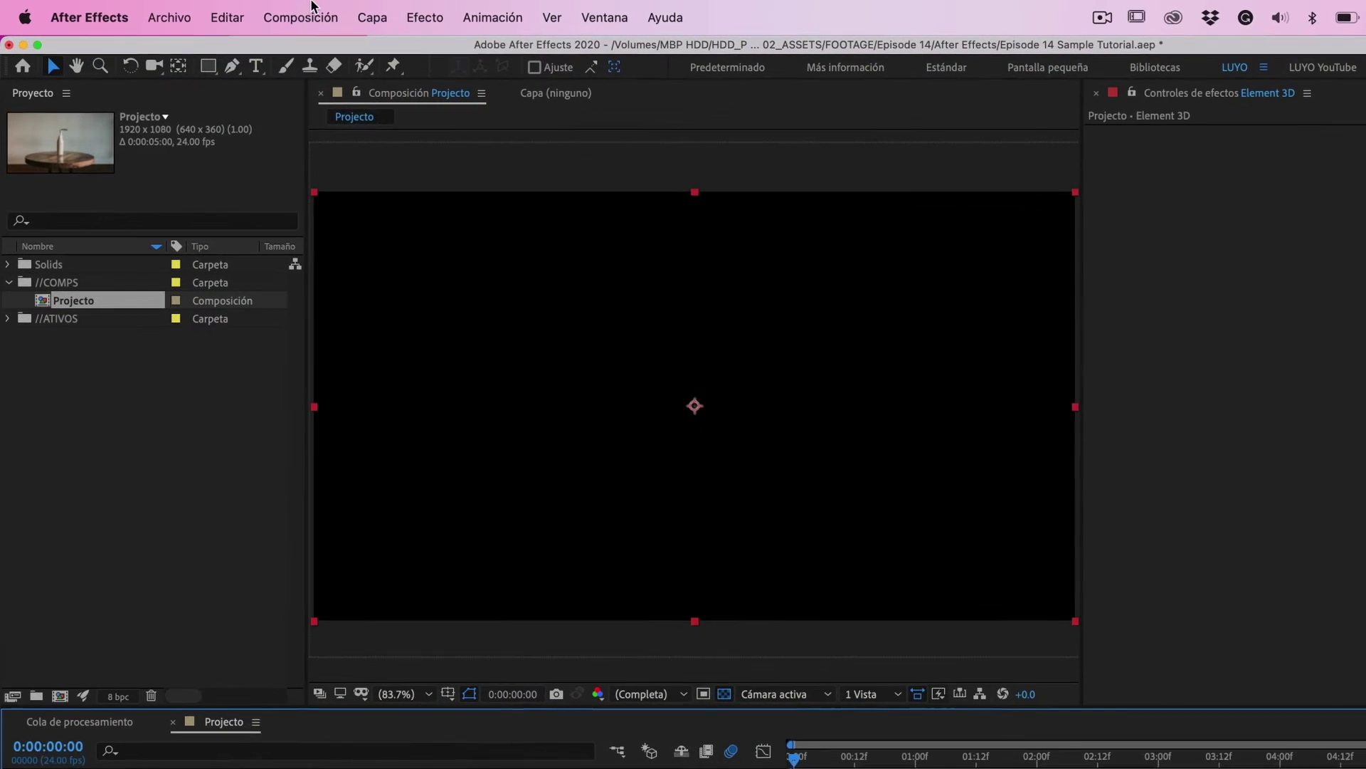
{"action": "left_click", "coordinate": [425, 17]}
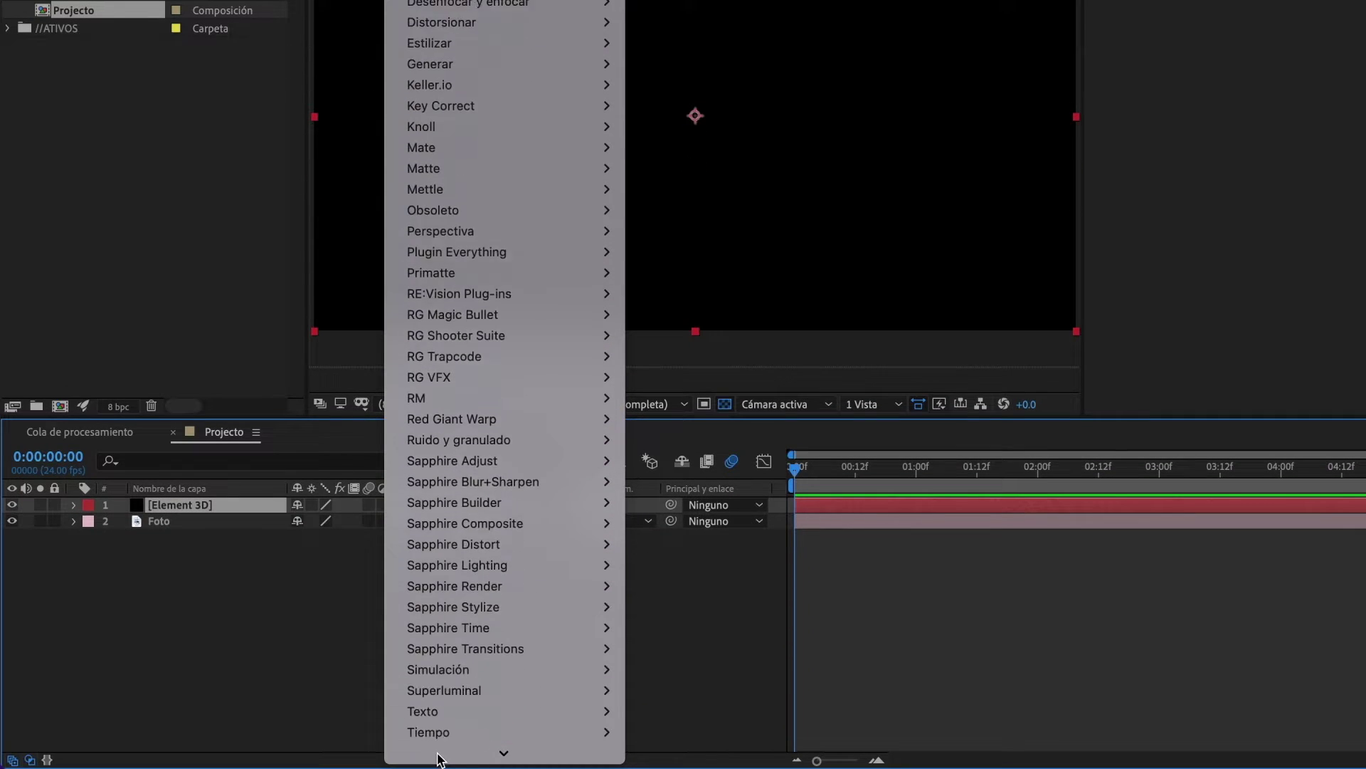
{"action": "mouse_move", "coordinate": [468, 689]}
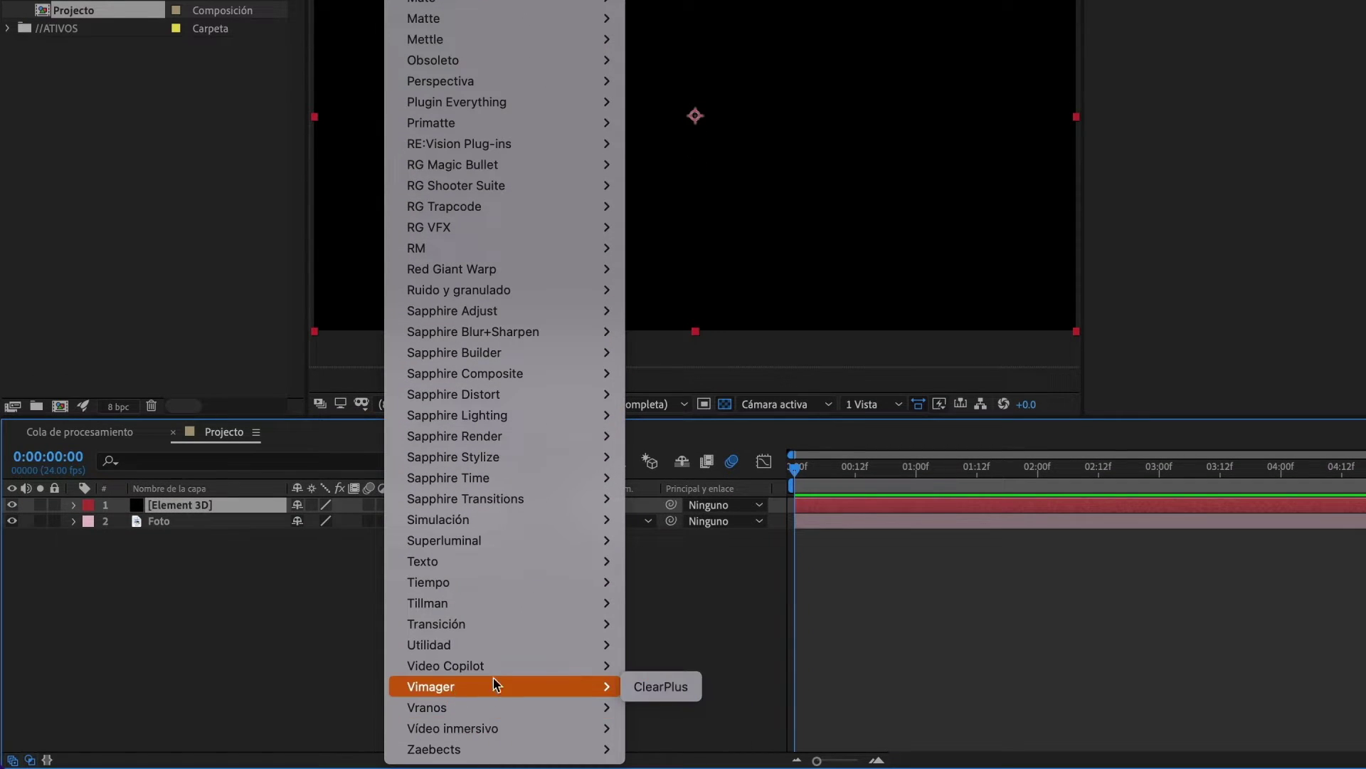
{"action": "mouse_move", "coordinate": [541, 666]}
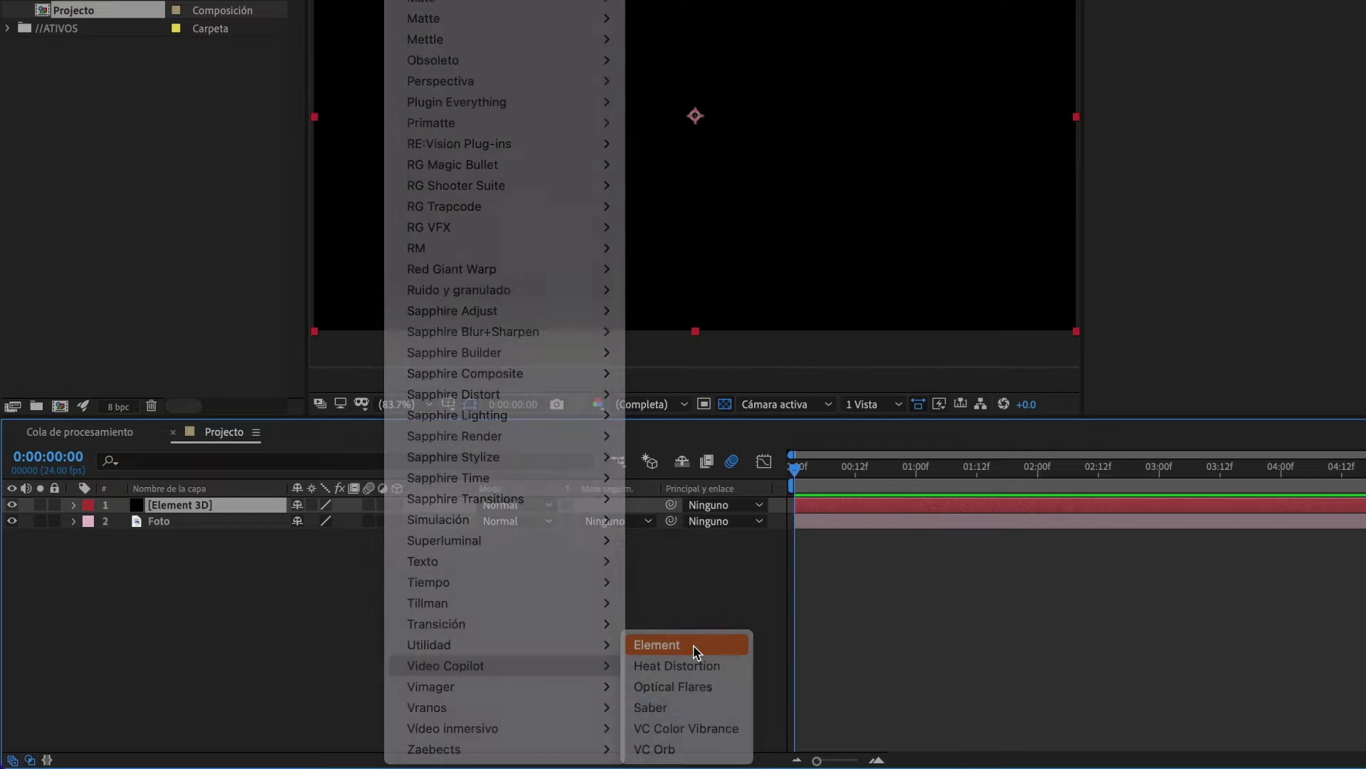
{"action": "left_click", "coordinate": [693, 645]}
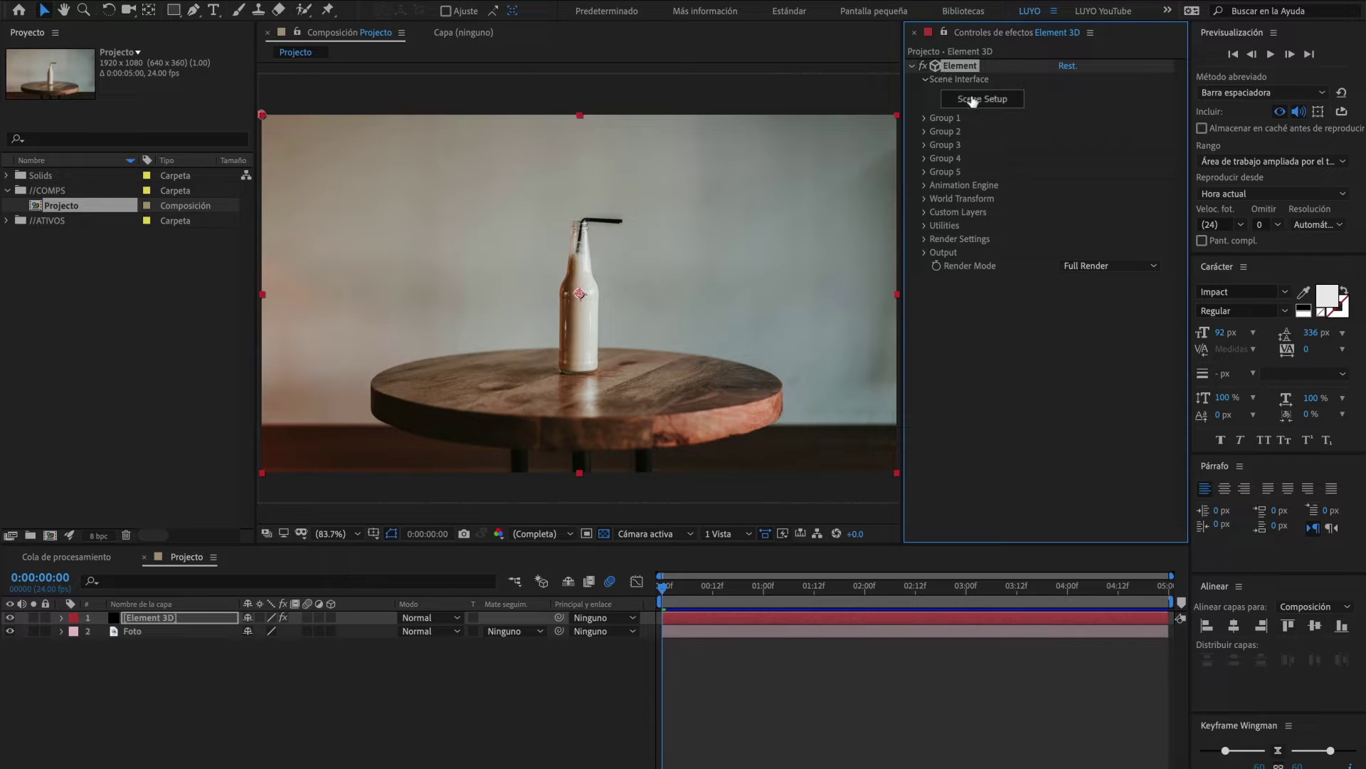
Open the Element scene setup and add the soda_can model from the Starter_Pack_Physical collection
{"action": "left_click", "coordinate": [977, 100]}
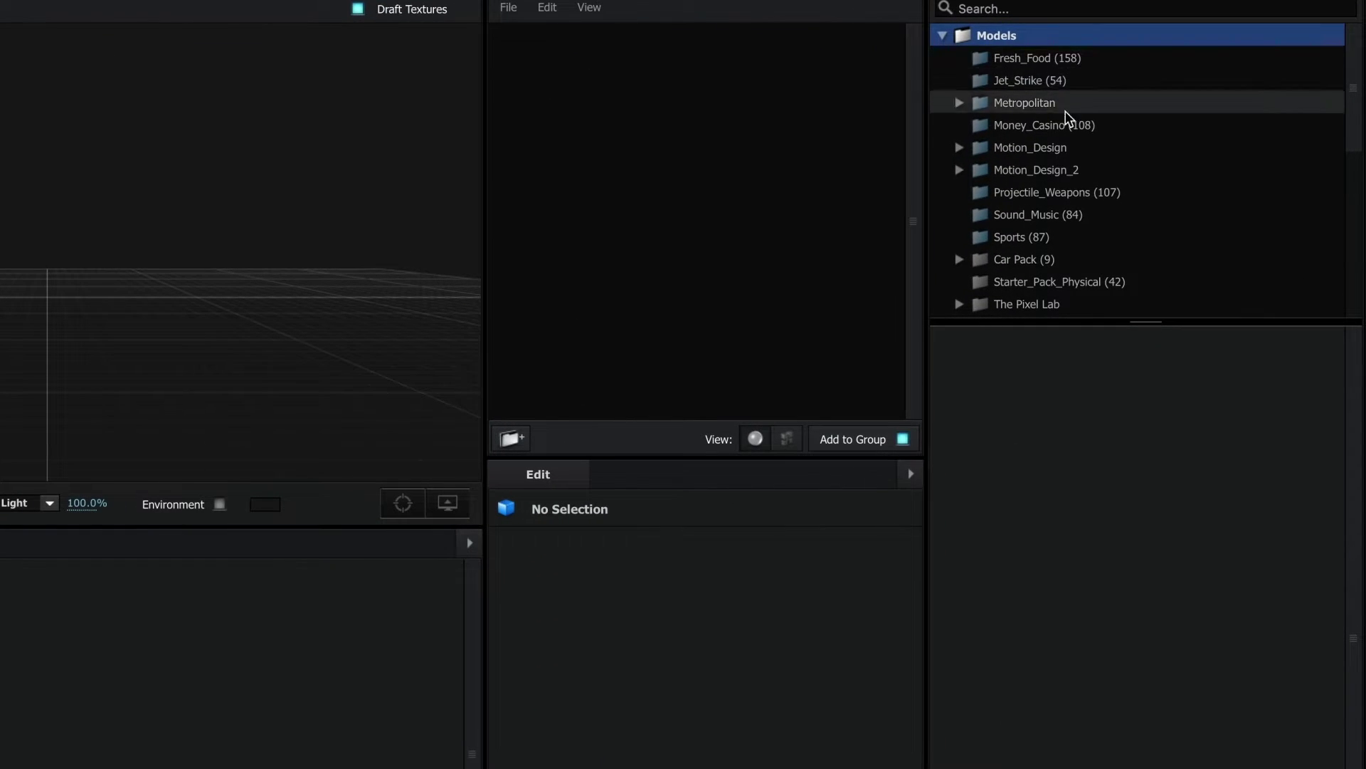
{"action": "left_click", "coordinate": [1044, 281]}
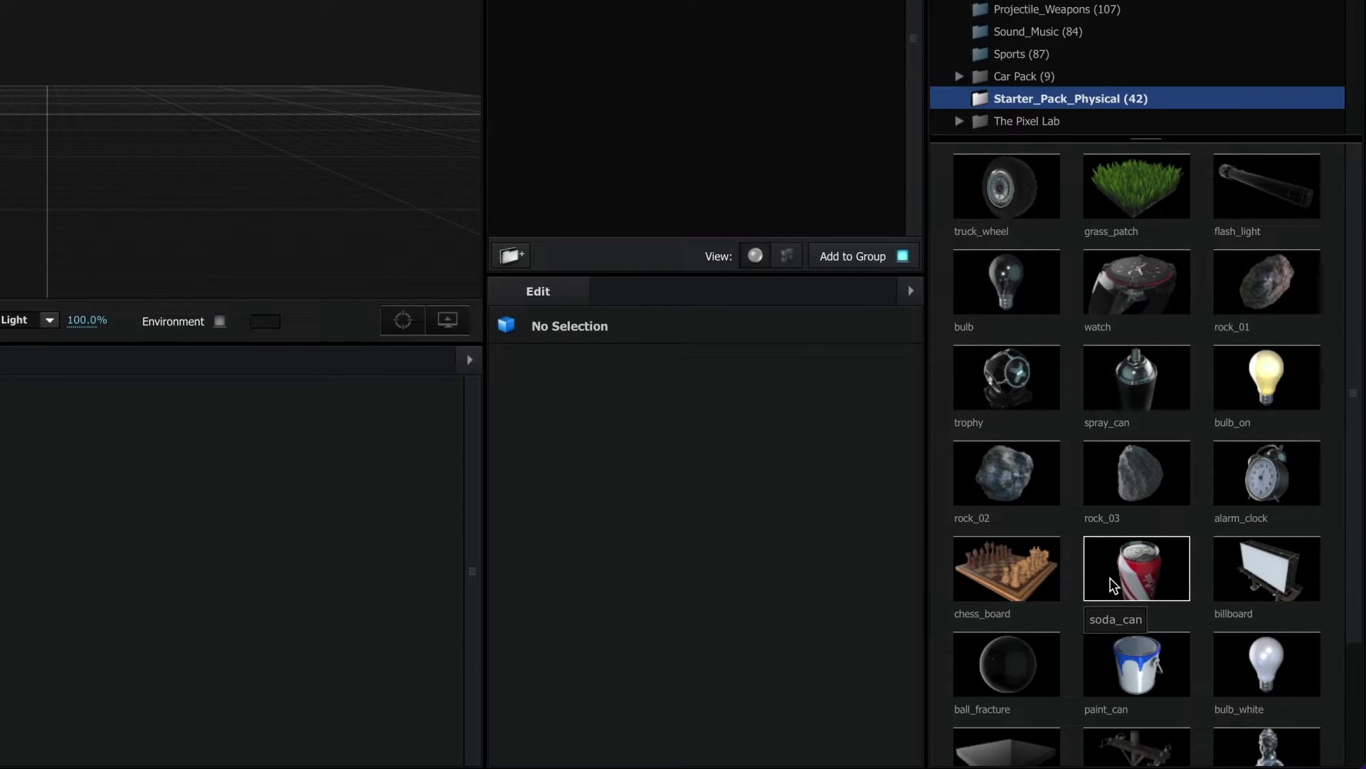
{"action": "left_click", "coordinate": [1113, 584]}
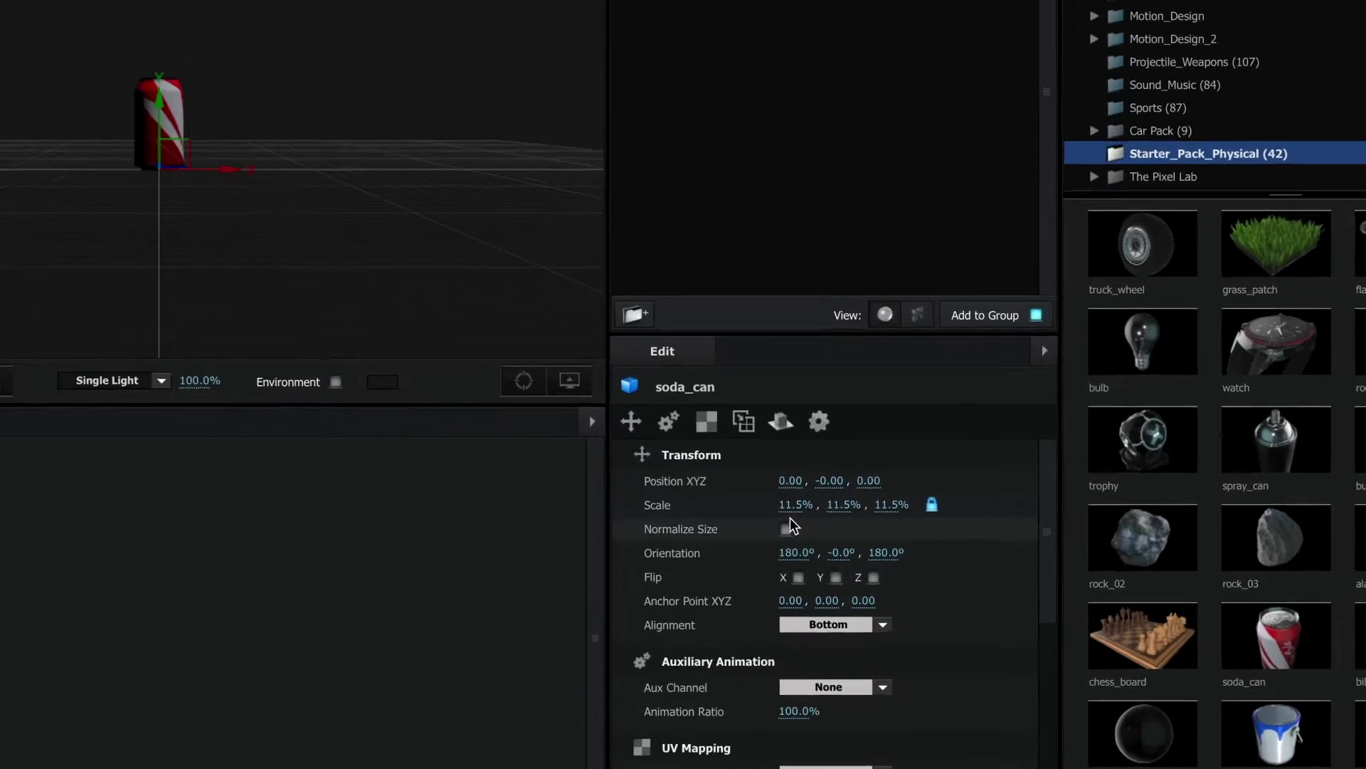
Set the soda_can model's uniform scale to 20%
{"action": "left_click", "coordinate": [820, 576]}
{"action": "double_click", "coordinate": [747, 402]}
{"action": "type", "text": "20"}
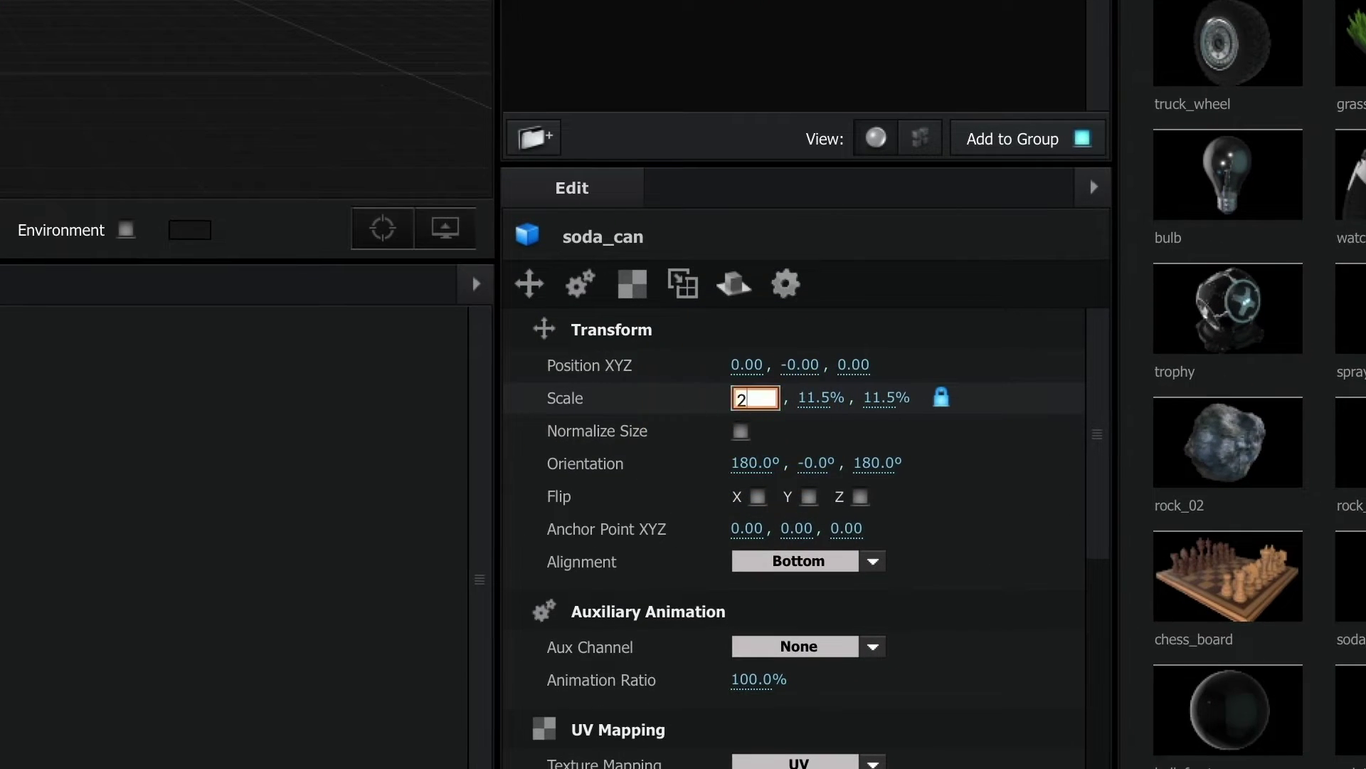
{"action": "key", "text": "Return"}
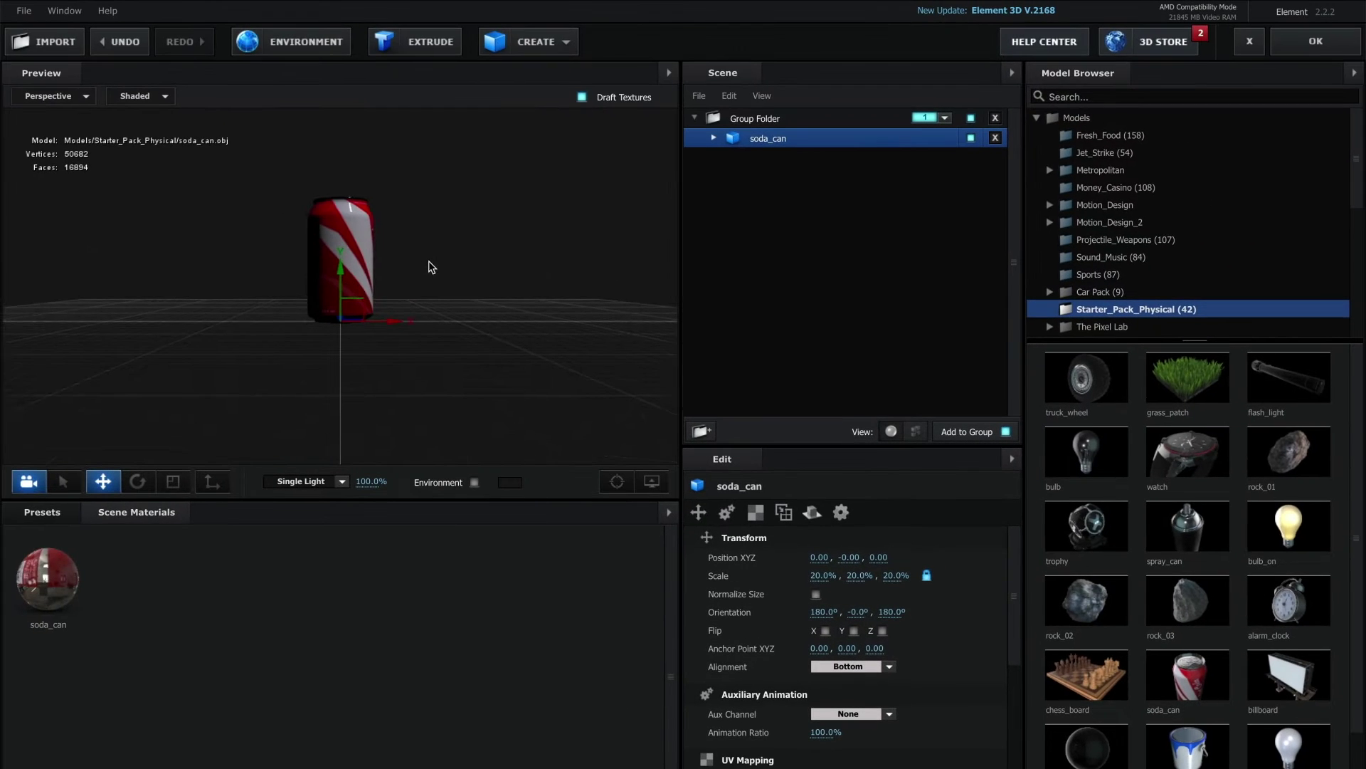
Load the Basic_2K_14 environment from the ENVIRONMENT 2K presets to light the soda can
{"action": "left_click_drag", "start_coordinate": [430, 263], "coordinate": [370, 301]}
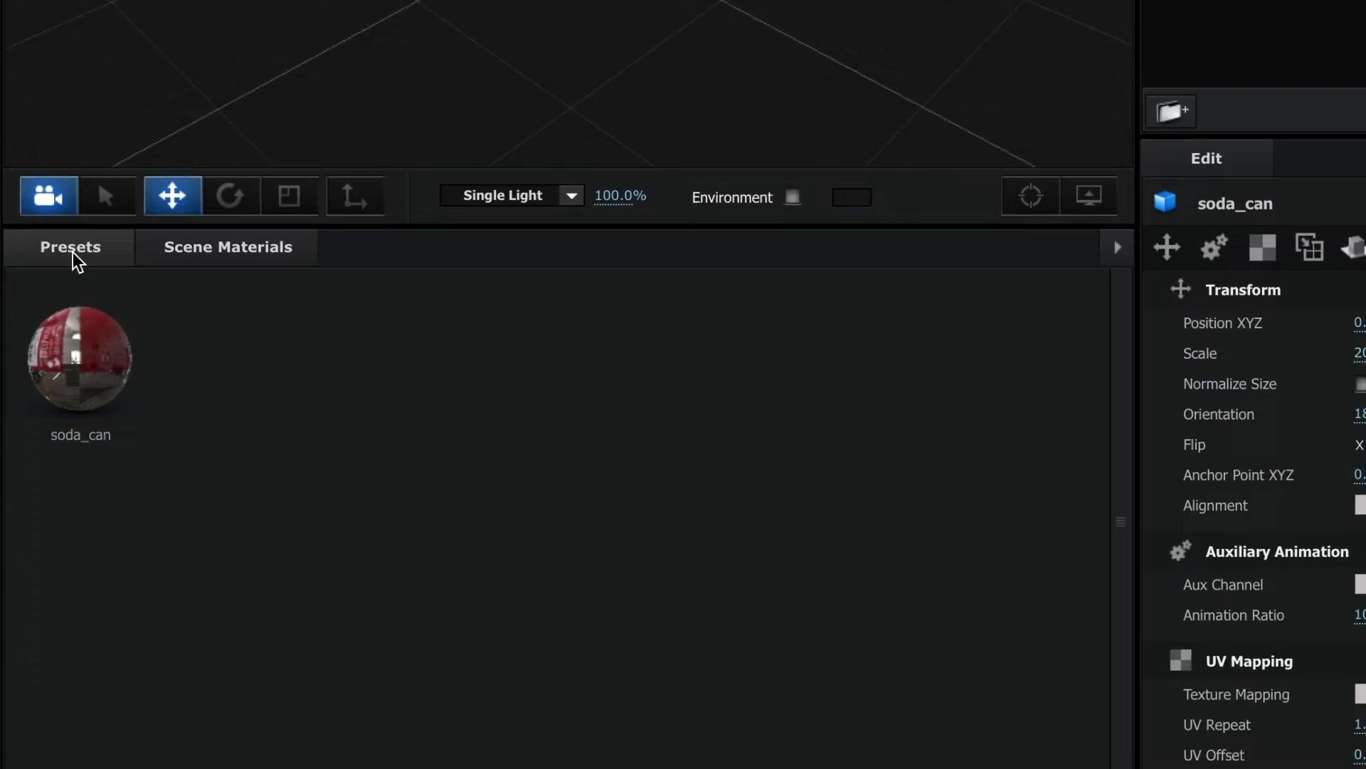
{"action": "left_click", "coordinate": [44, 513]}
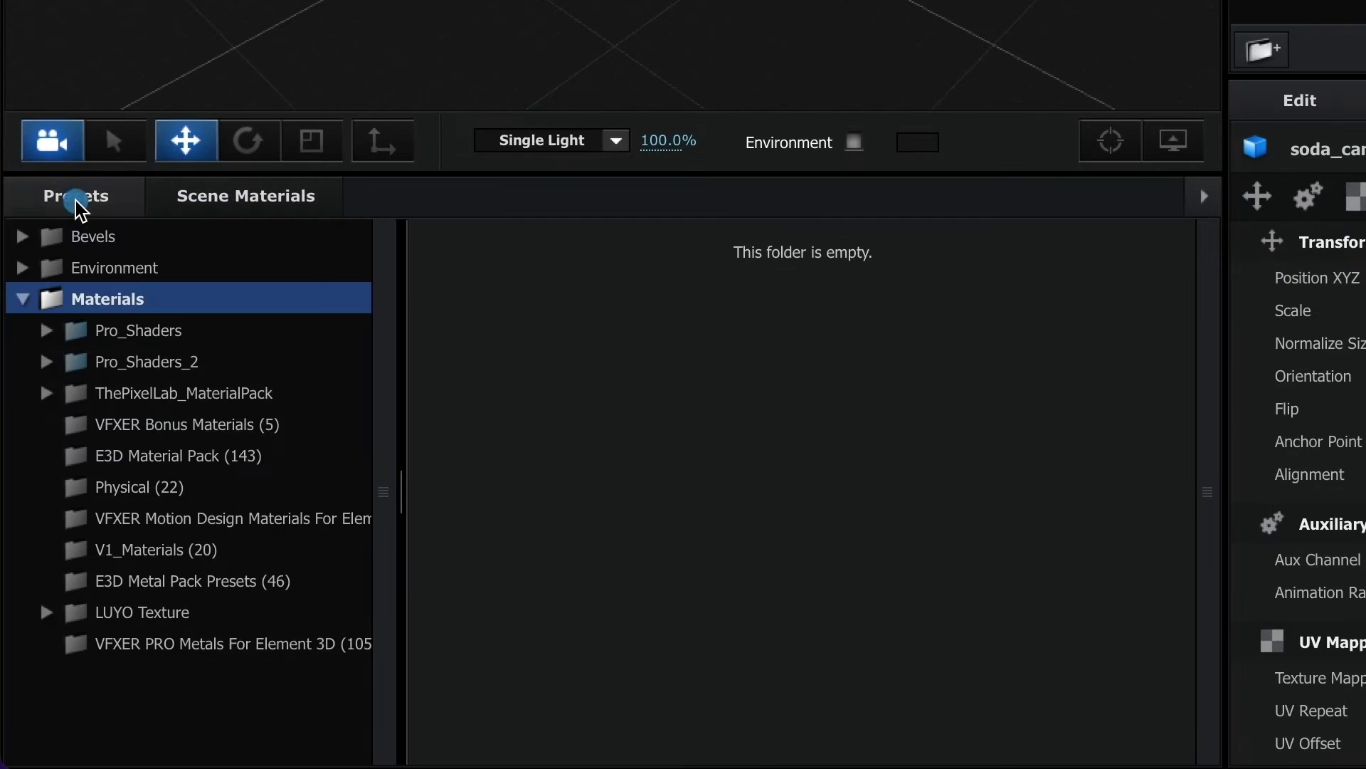
{"action": "left_click", "coordinate": [114, 265]}
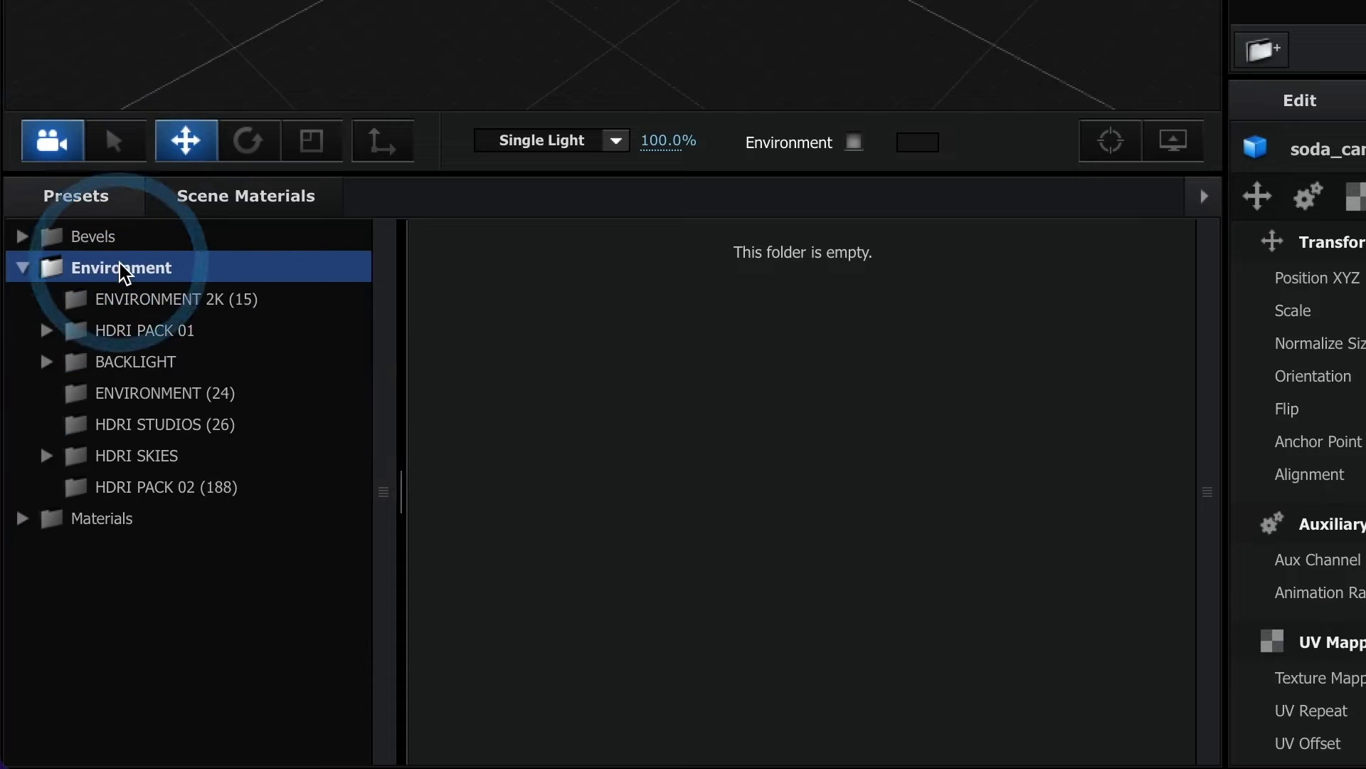
{"action": "left_click", "coordinate": [158, 302]}
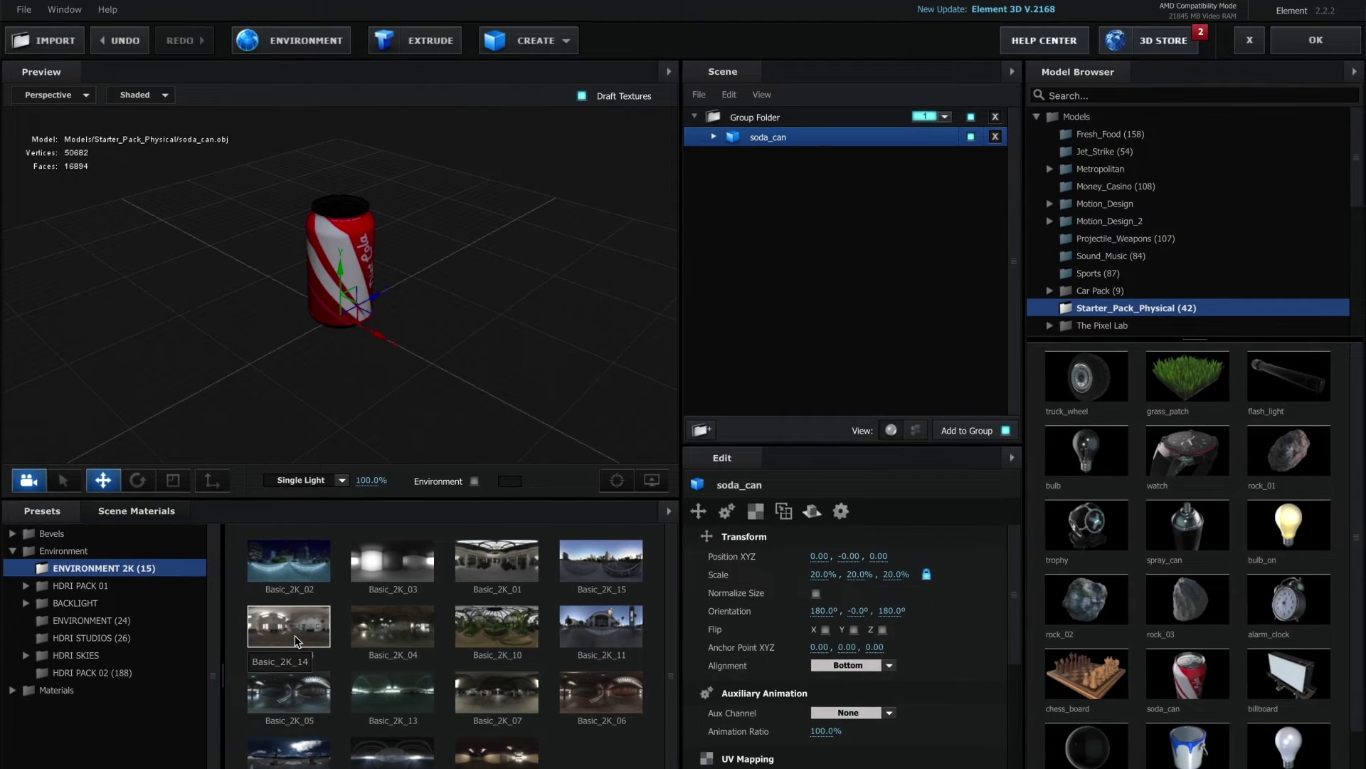
{"action": "left_click", "coordinate": [295, 636]}
Set the glossiness of the soda_can material to 60% in its basic settings
{"action": "mouse_move", "coordinate": [392, 320]}
{"action": "left_mouse_down"}
{"action": "mouse_move", "coordinate": [496, 314]}
{"action": "mouse_move", "coordinate": [408, 314]}
{"action": "left_mouse_up"}
{"action": "scroll", "coordinate": [349, 255], "scroll_direction": "up", "scroll_amount": 5}
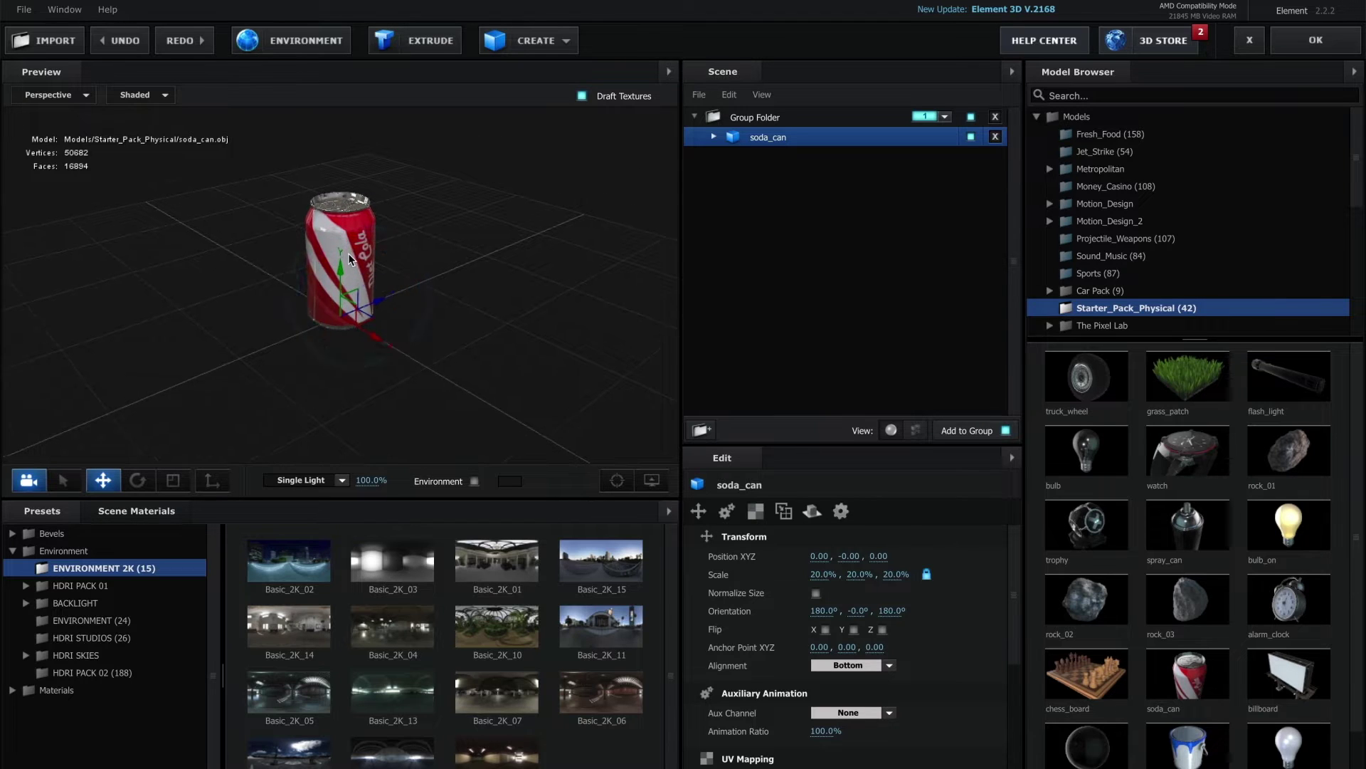
{"action": "scroll", "coordinate": [348, 253], "scroll_direction": "up", "scroll_amount": 8}
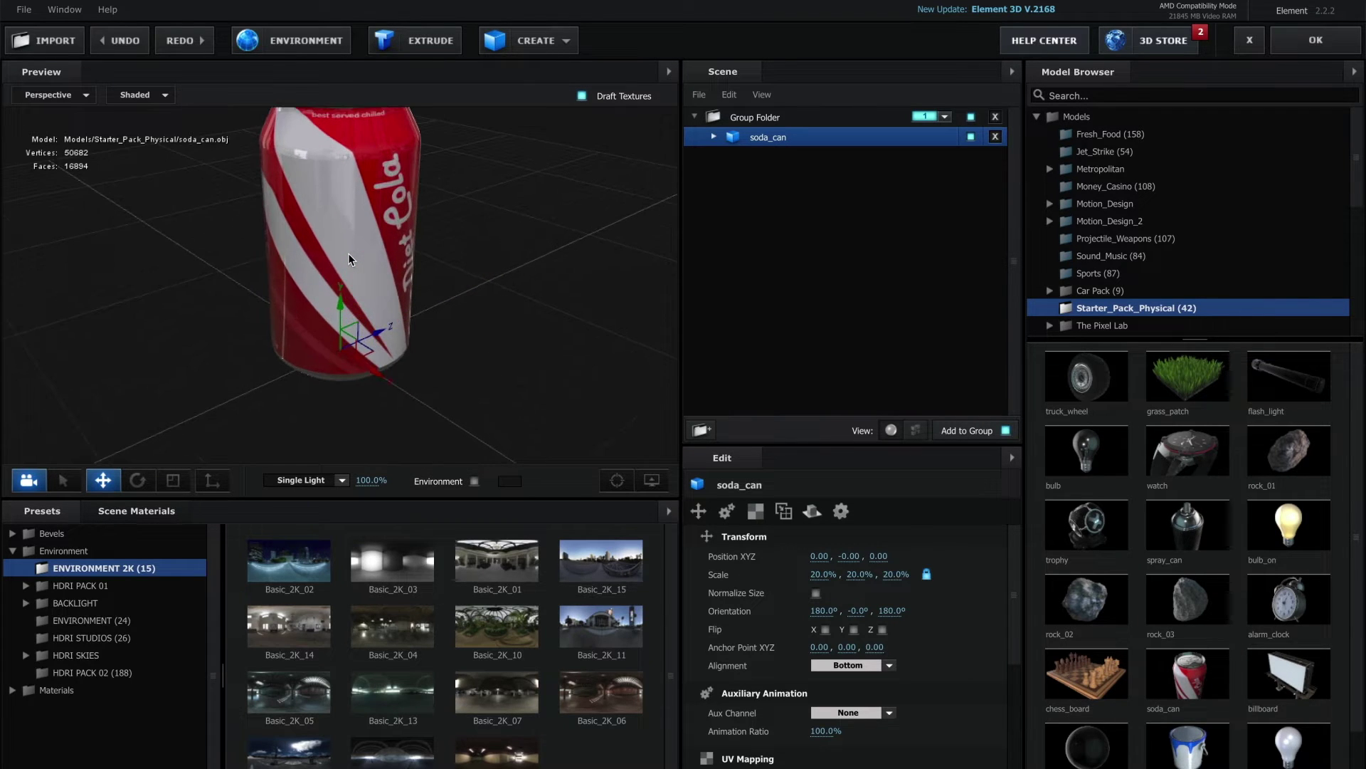
{"action": "mouse_move", "coordinate": [464, 235]}
{"action": "left_mouse_down"}
{"action": "mouse_move", "coordinate": [464, 292]}
{"action": "mouse_move", "coordinate": [518, 299]}
{"action": "mouse_move", "coordinate": [478, 305]}
{"action": "left_mouse_up"}
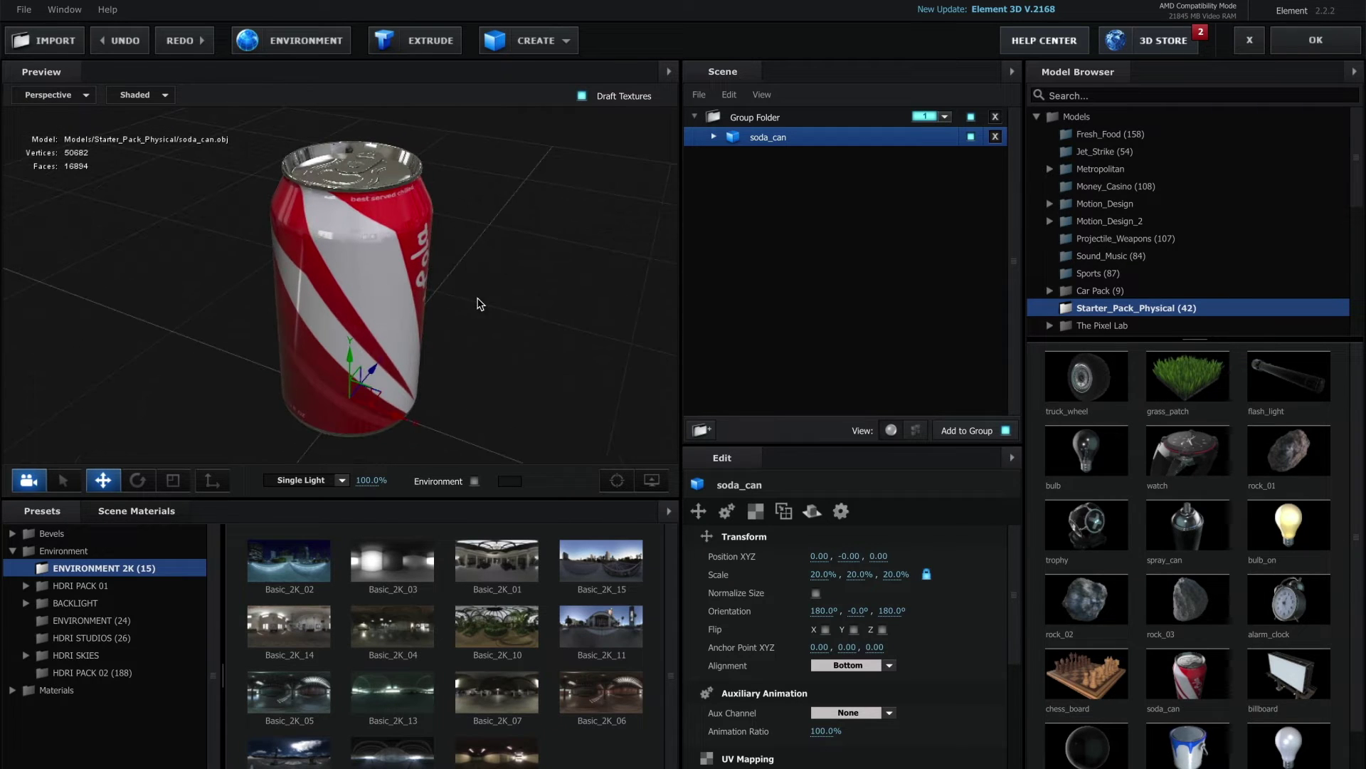
{"action": "left_click", "coordinate": [713, 136]}
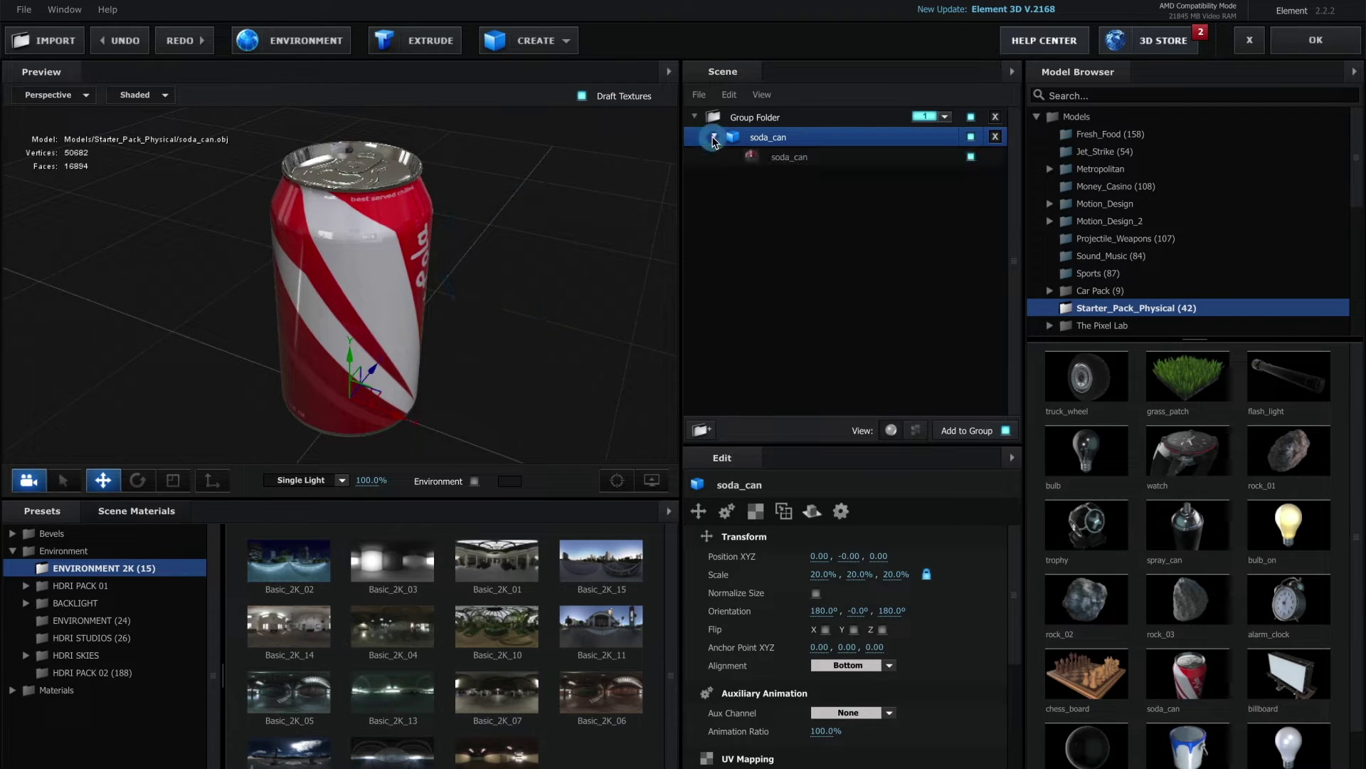
{"action": "left_click", "coordinate": [758, 157]}
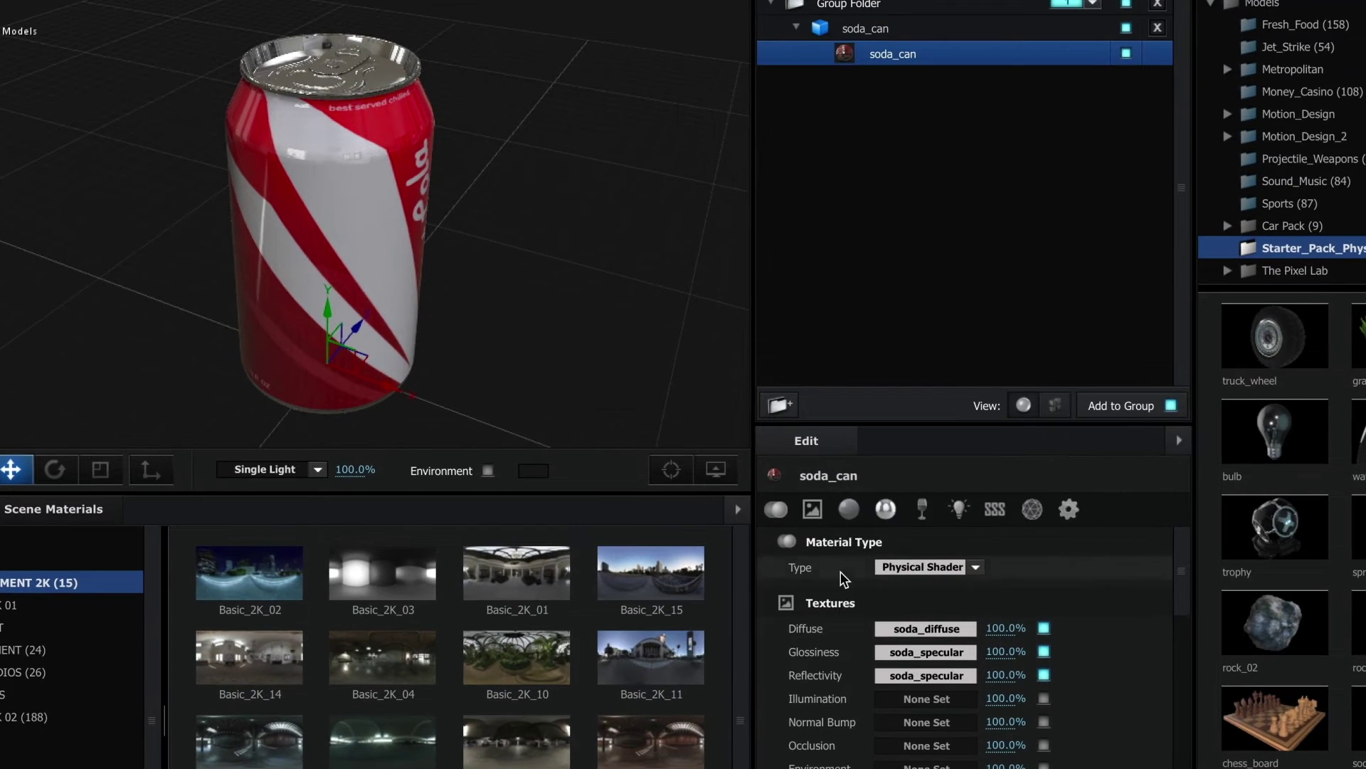
{"action": "left_click", "coordinate": [818, 511]}
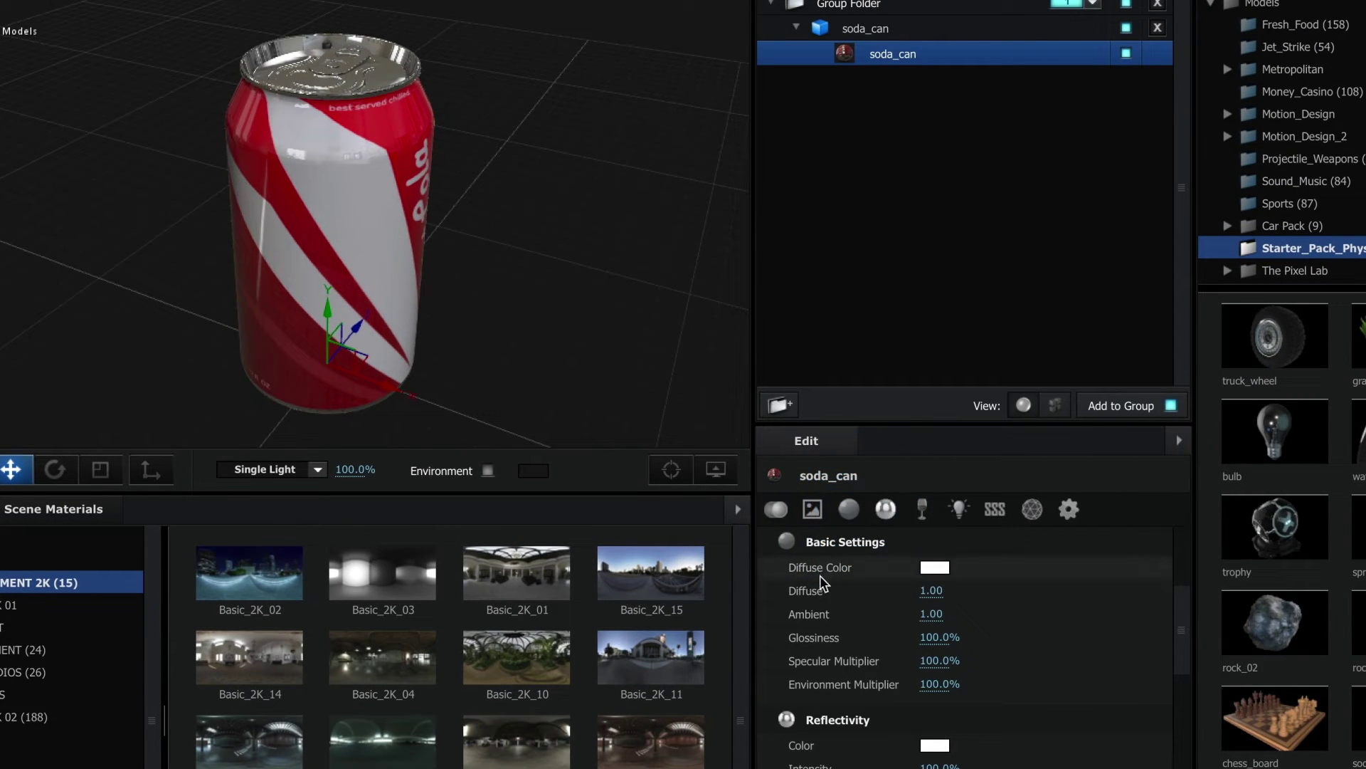
{"action": "mouse_move", "coordinate": [923, 643]}
{"action": "left_mouse_down"}
{"action": "mouse_move", "coordinate": [885, 643]}
{"action": "mouse_move", "coordinate": [902, 645]}
{"action": "left_mouse_up"}
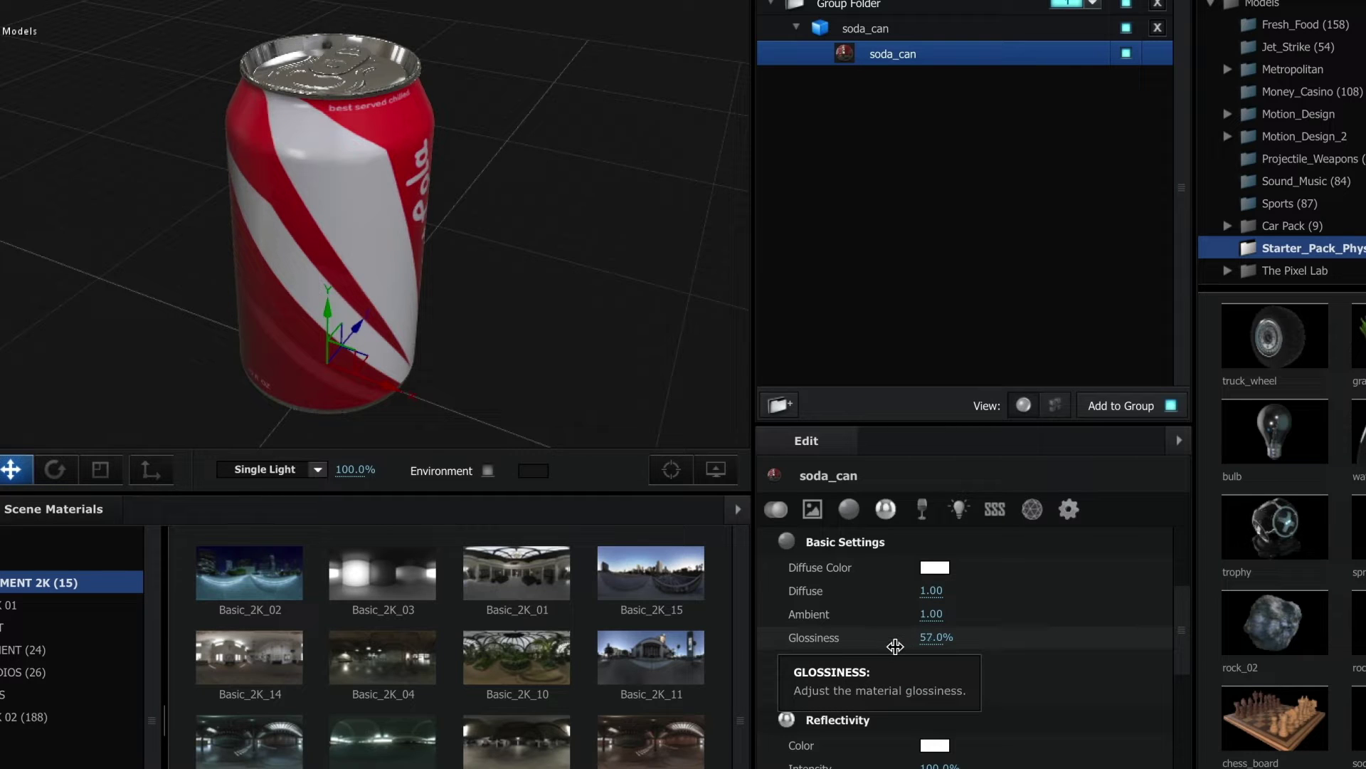
{"action": "left_click", "coordinate": [925, 638]}
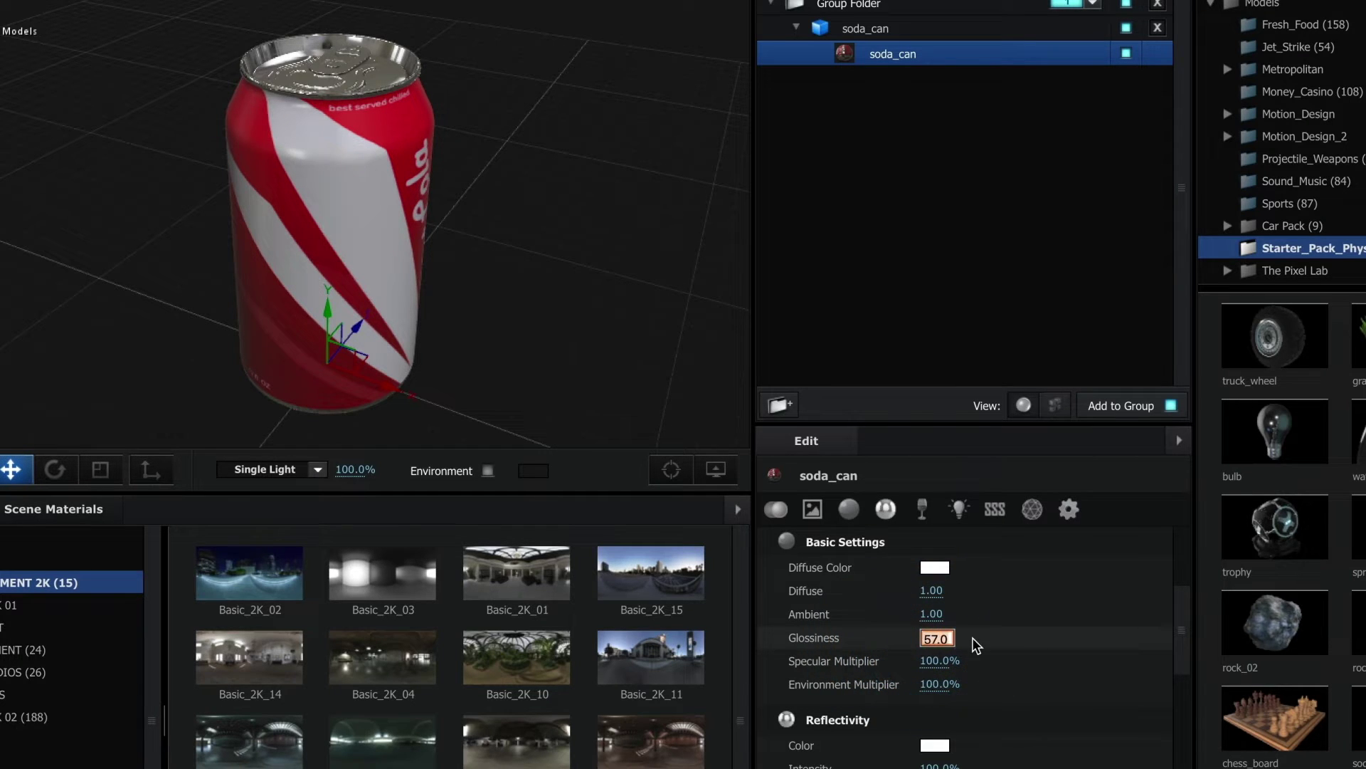
{"action": "type", "text": "60"}
{"action": "key", "text": "Return"}
Add a plane model beneath the soda can and scale it up into a large floor
{"action": "left_click_drag", "start_coordinate": [498, 356], "coordinate": [404, 314]}
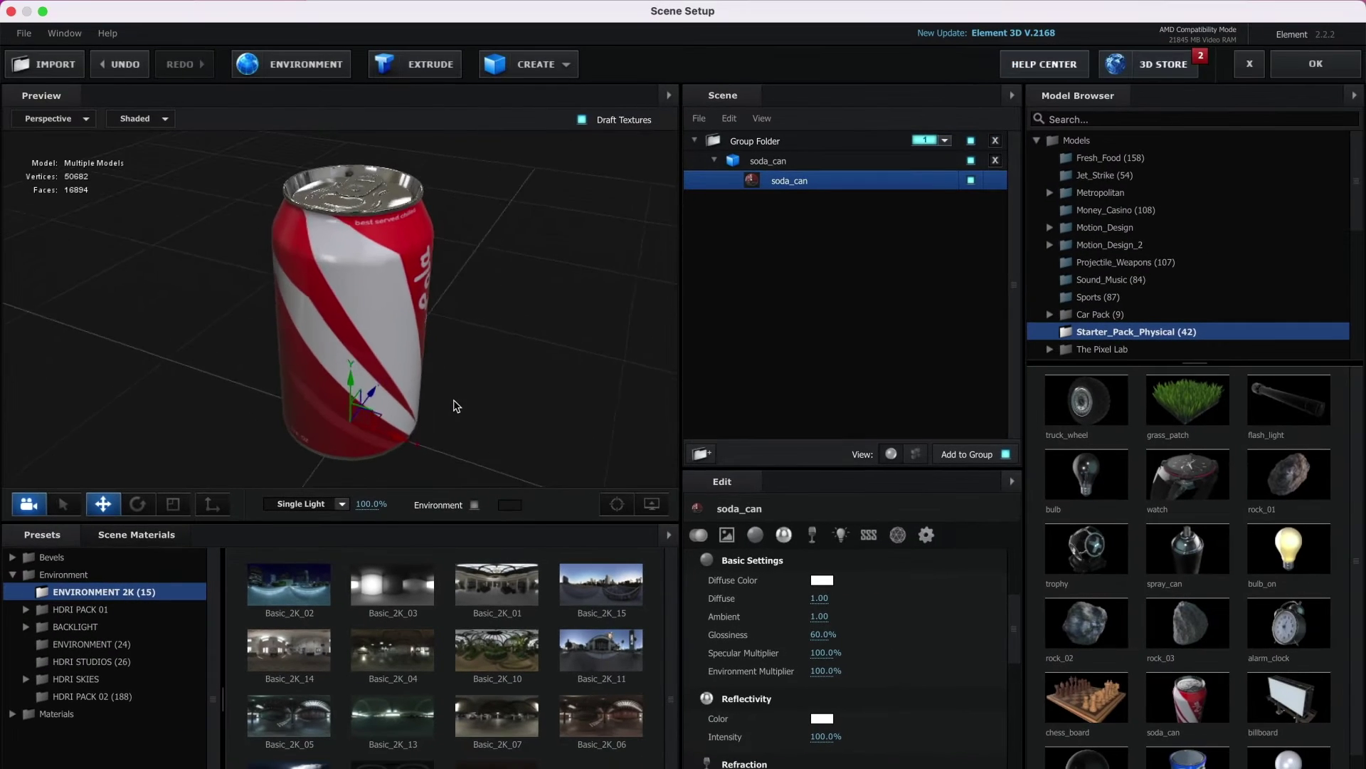
{"action": "left_click_drag", "start_coordinate": [413, 385], "coordinate": [420, 391]}
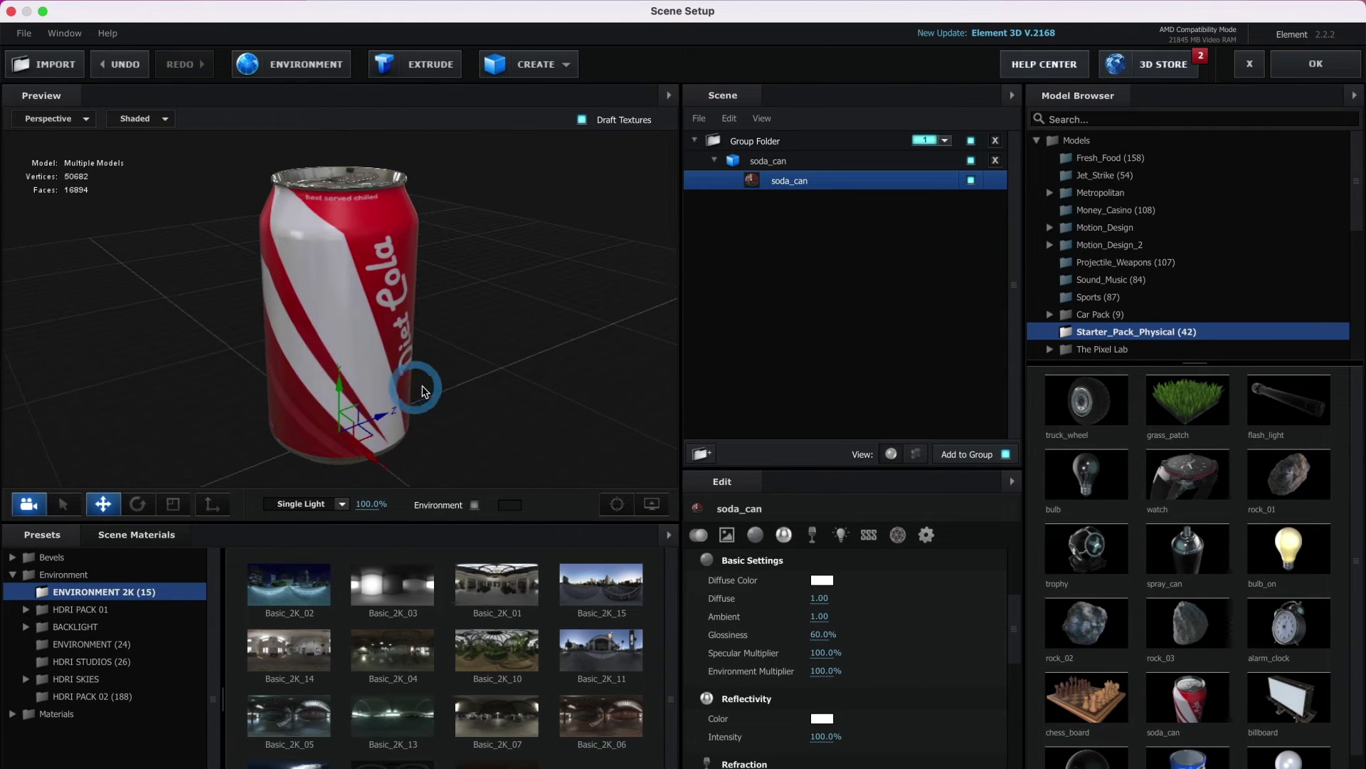
{"action": "scroll", "coordinate": [415, 389], "scroll_direction": "down", "scroll_amount": 5}
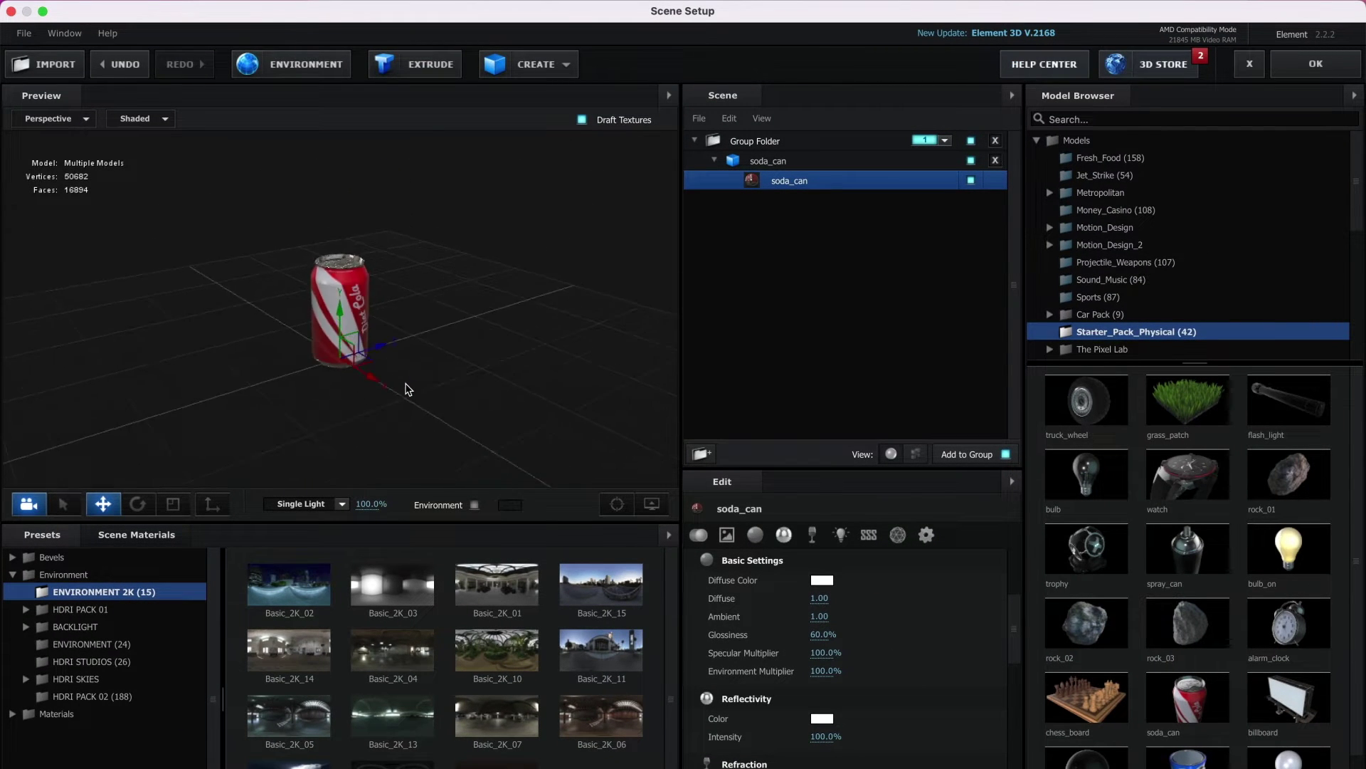
{"action": "left_click", "coordinate": [712, 160]}
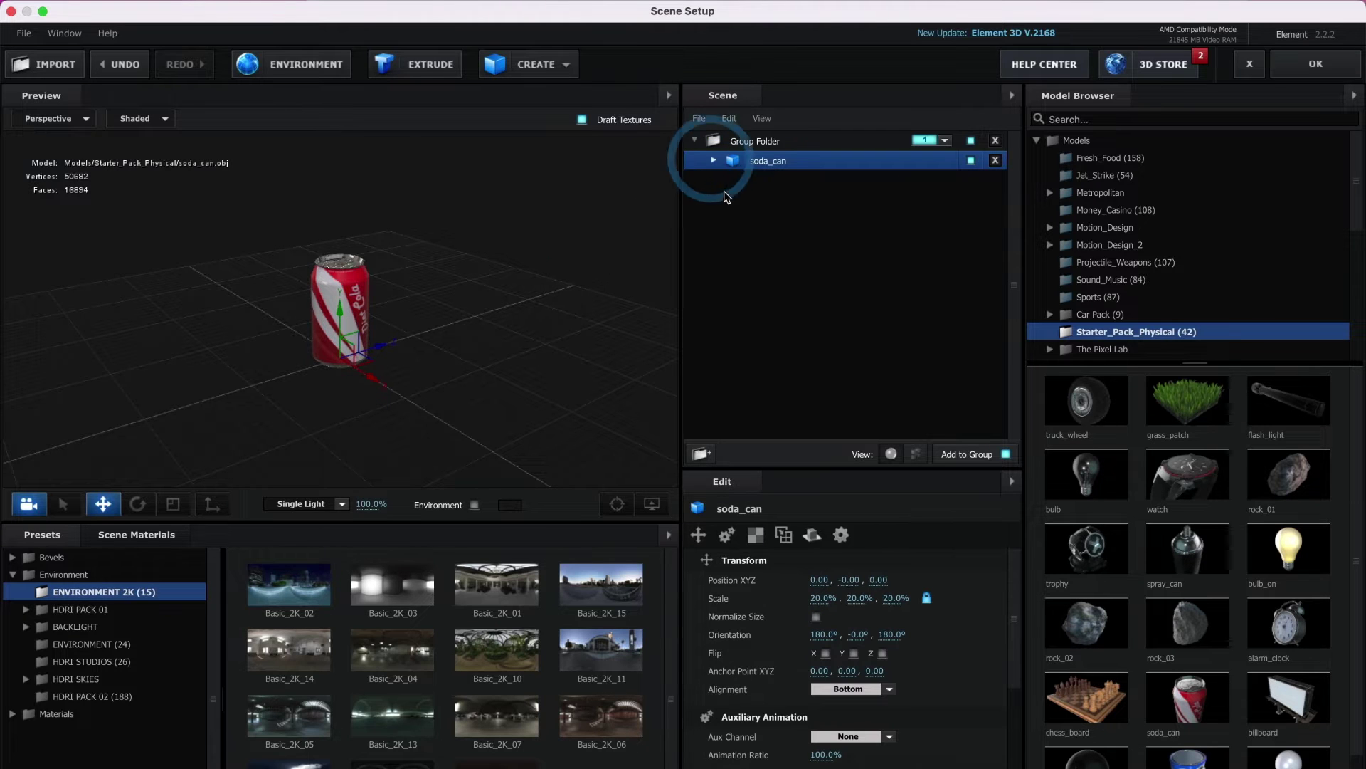
{"action": "left_click", "coordinate": [536, 68]}
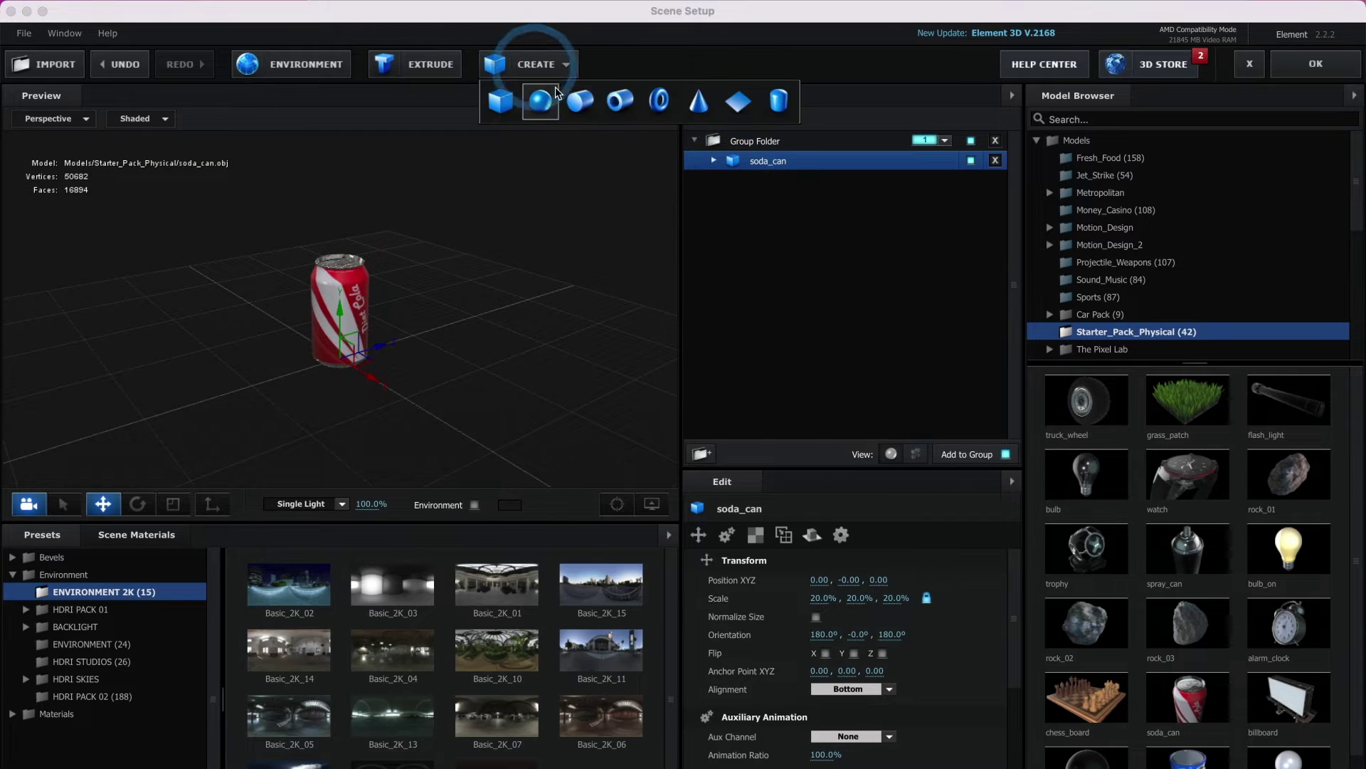
{"action": "left_click", "coordinate": [726, 101]}
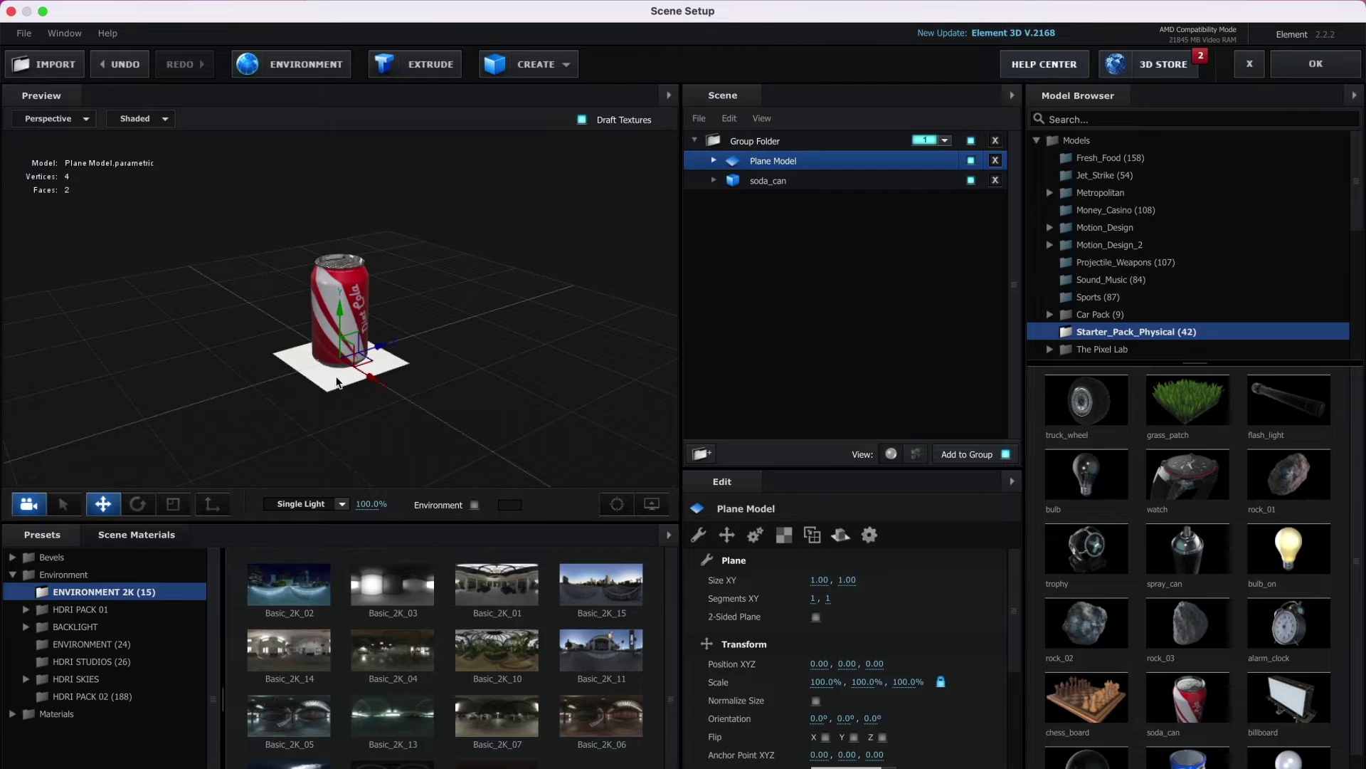
{"action": "left_click", "coordinate": [172, 503]}
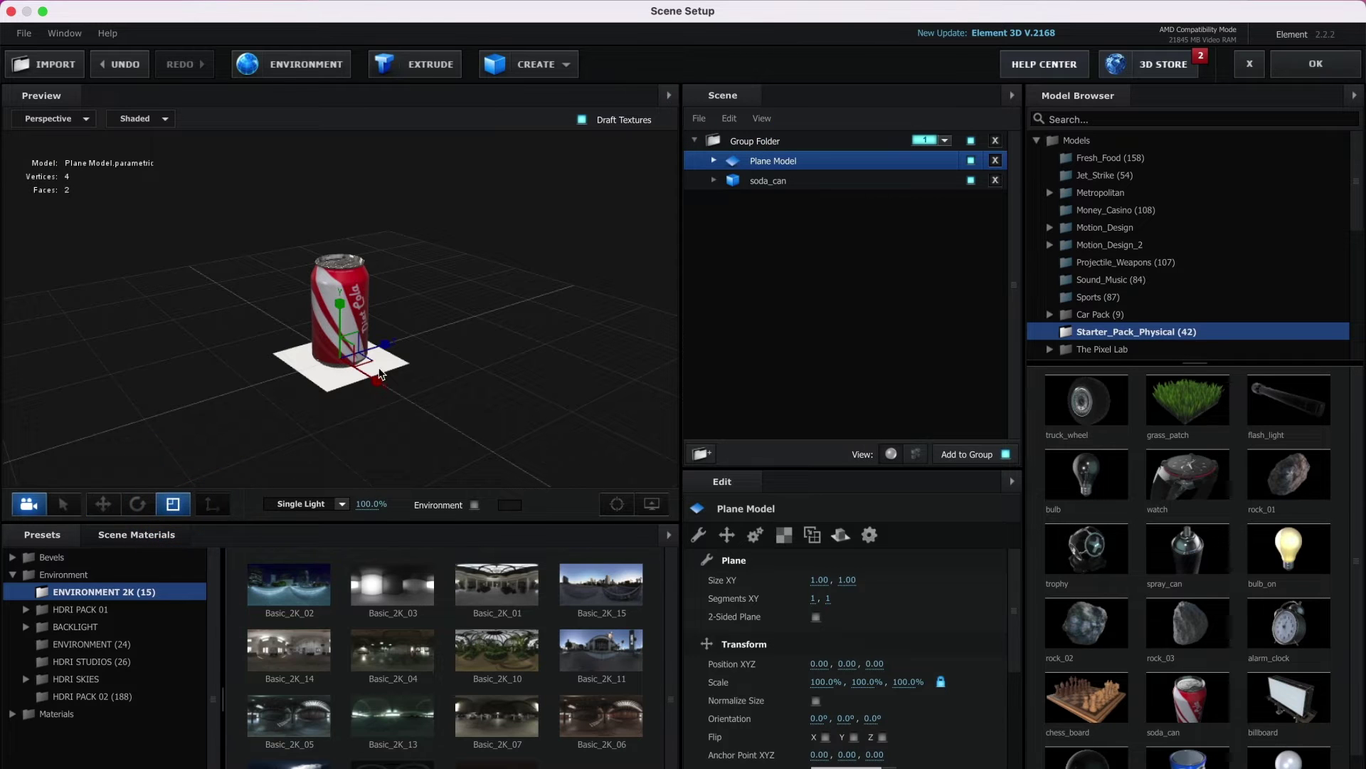
{"action": "left_click_drag", "start_coordinate": [345, 363], "coordinate": [992, 388]}
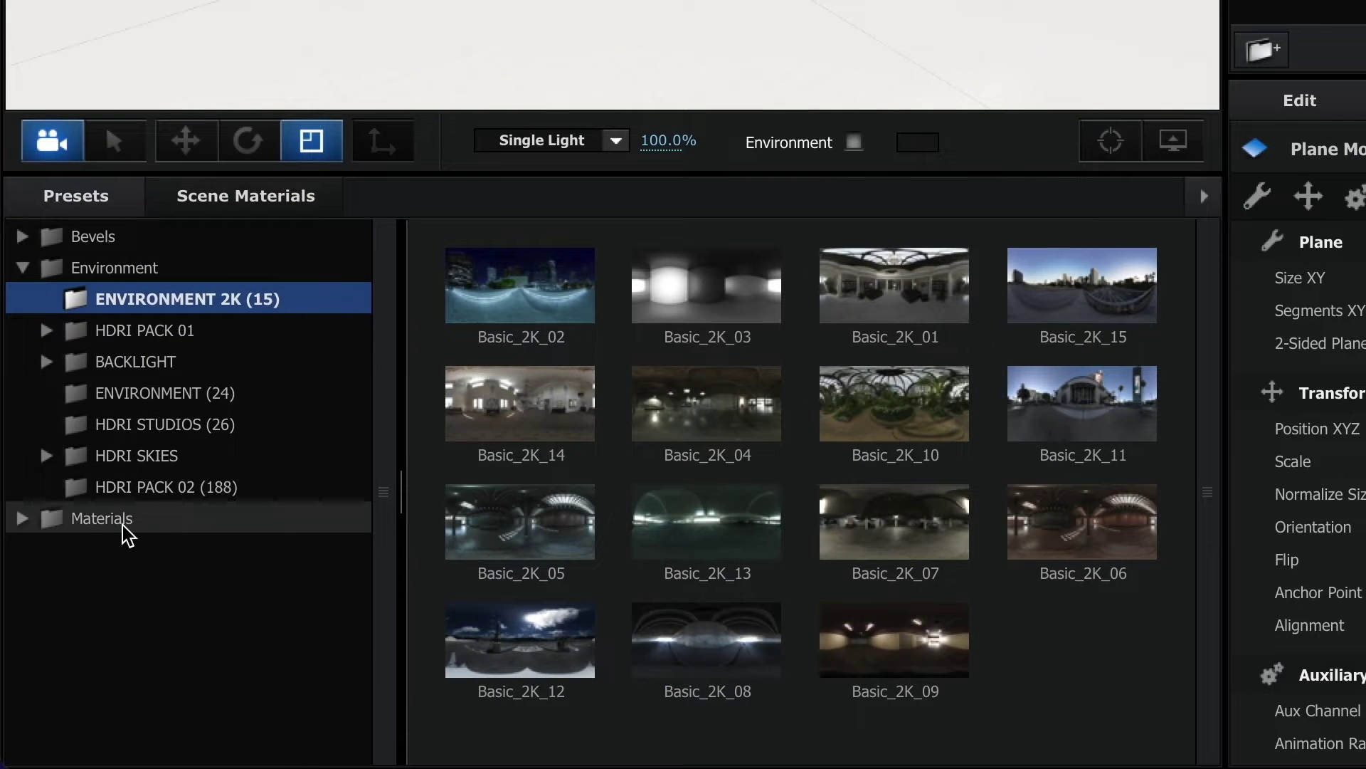
Apply the Matte_Shadow preset from the V1_Materials folder to the Plane Model
{"action": "left_click", "coordinate": [72, 715]}
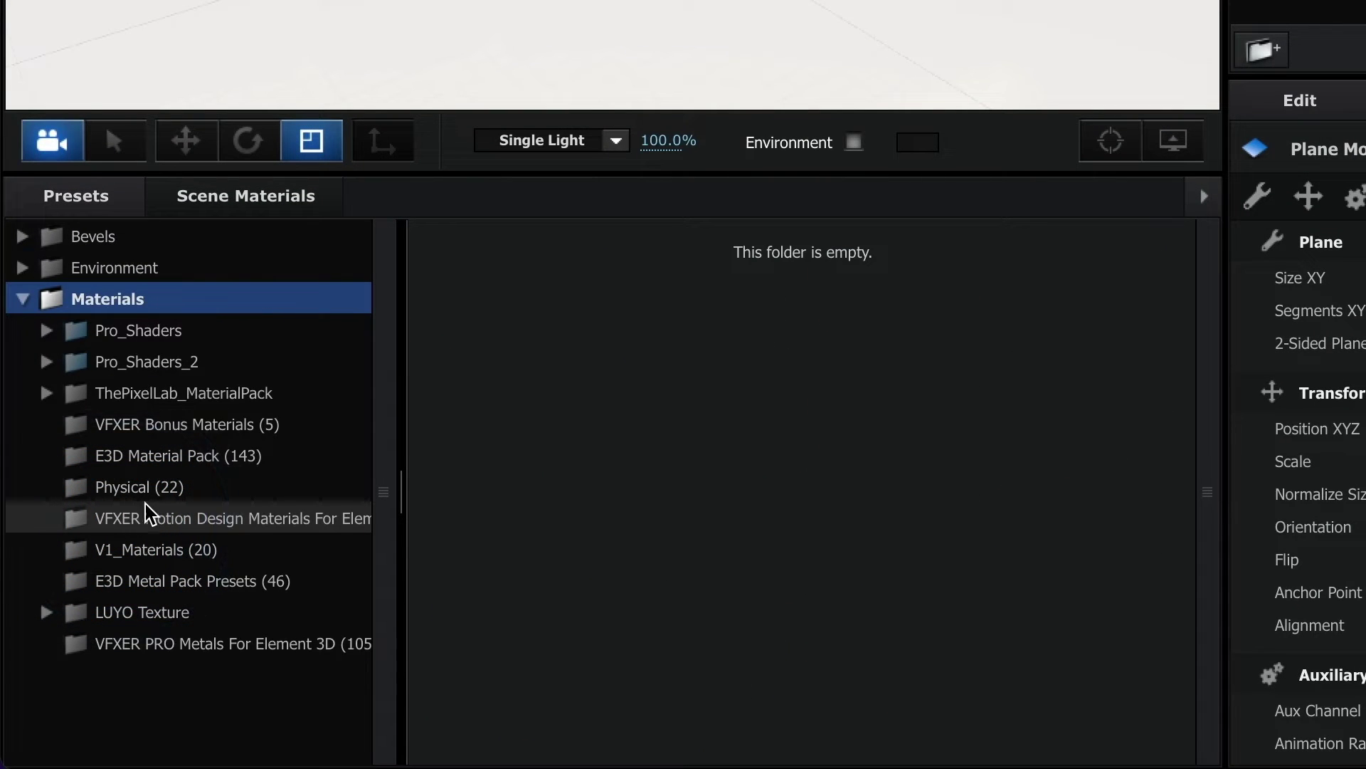
{"action": "left_click", "coordinate": [136, 552]}
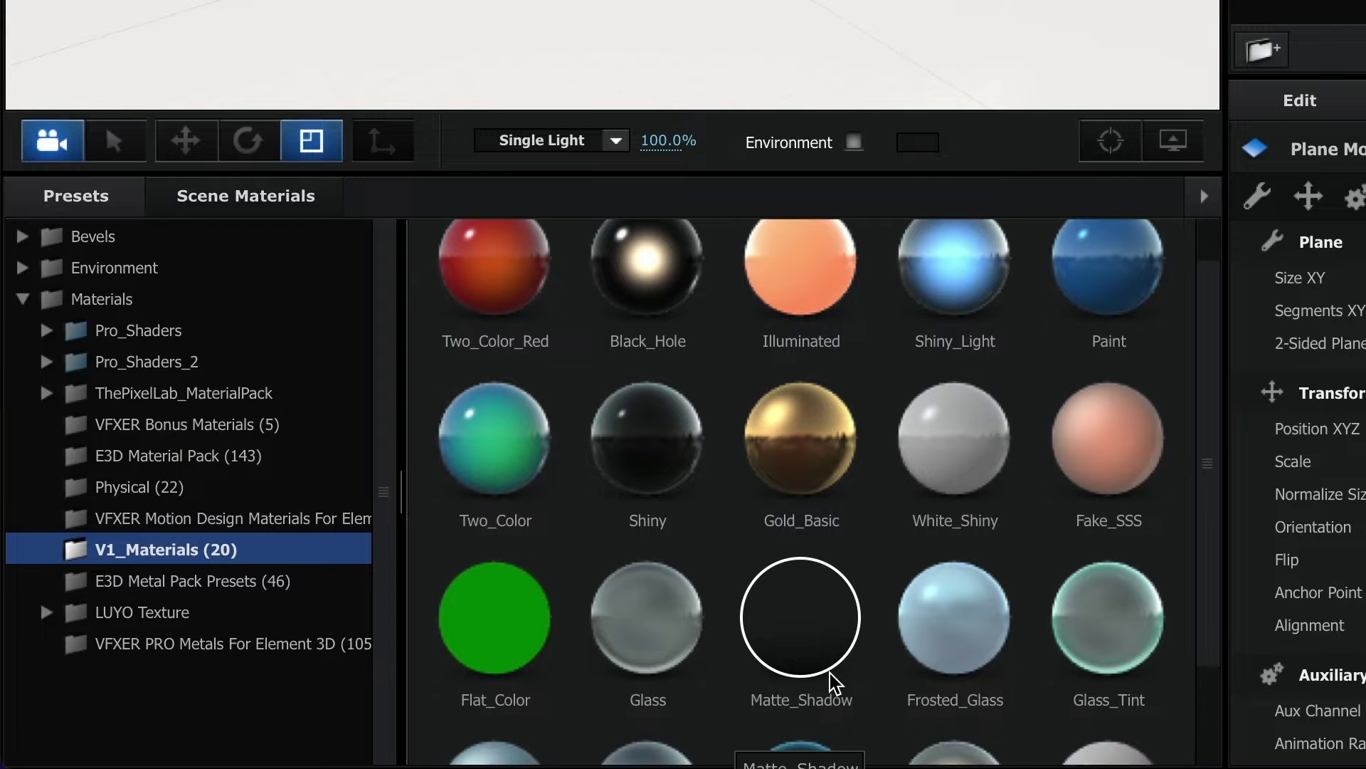
{"action": "scroll", "coordinate": [832, 673], "scroll_direction": "down", "scroll_amount": 2}
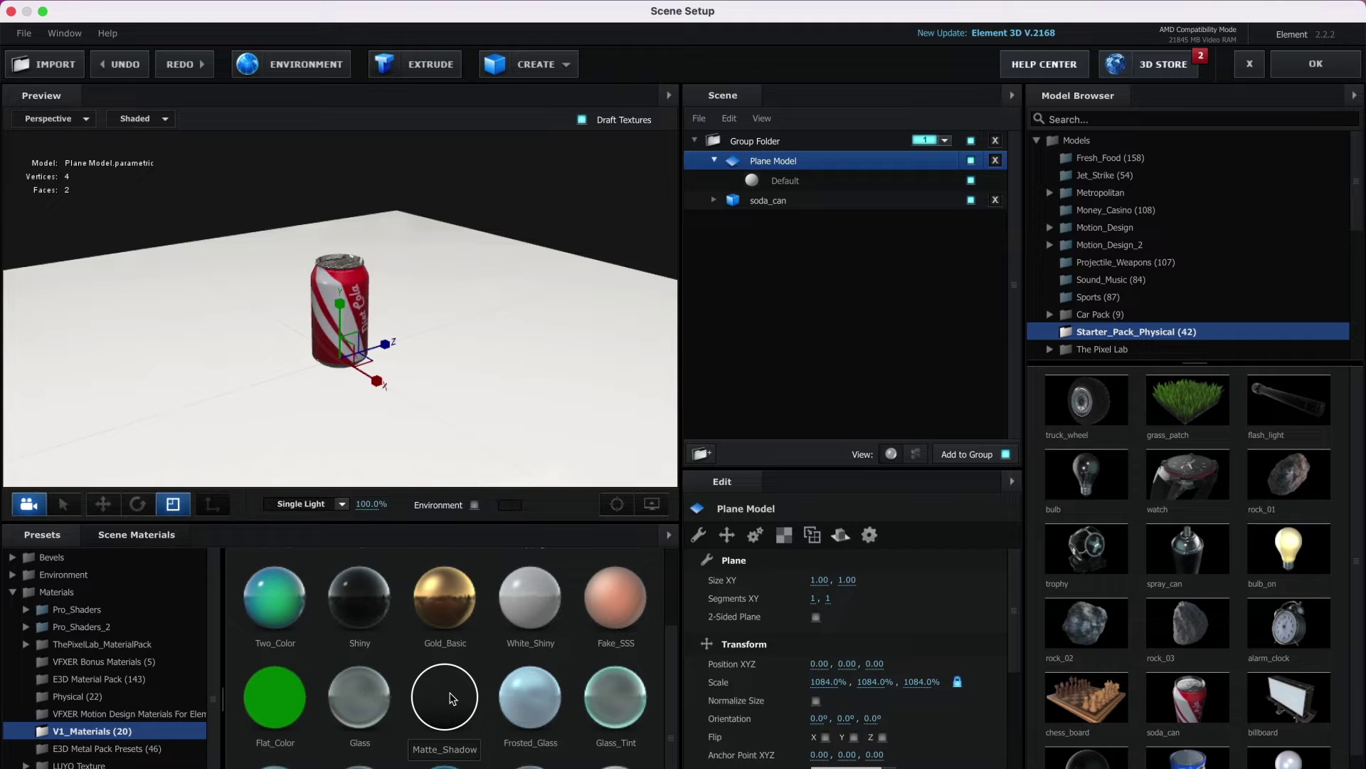
{"action": "left_click_drag", "start_coordinate": [452, 698], "coordinate": [773, 166]}
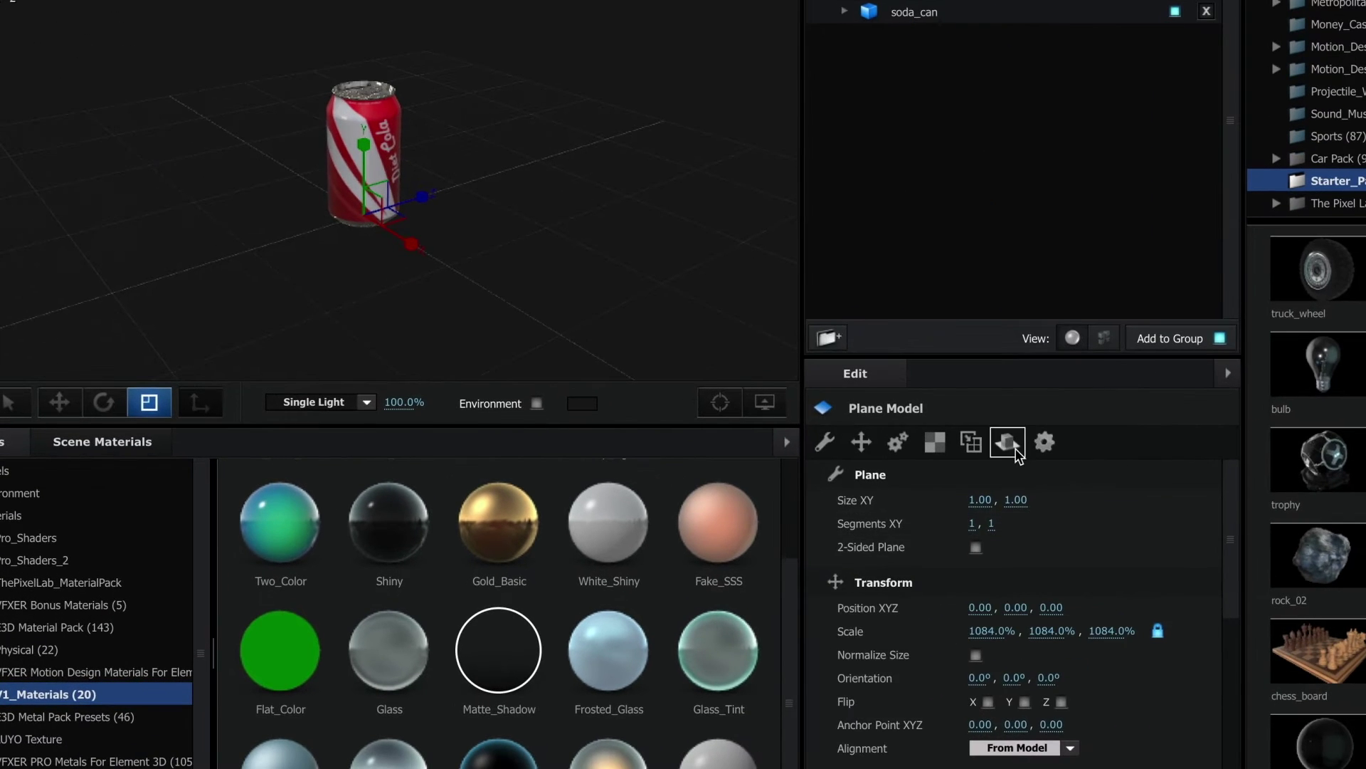
Set the Plane Model's reflect mode to Mirror Surface
{"action": "left_click", "coordinate": [840, 534]}
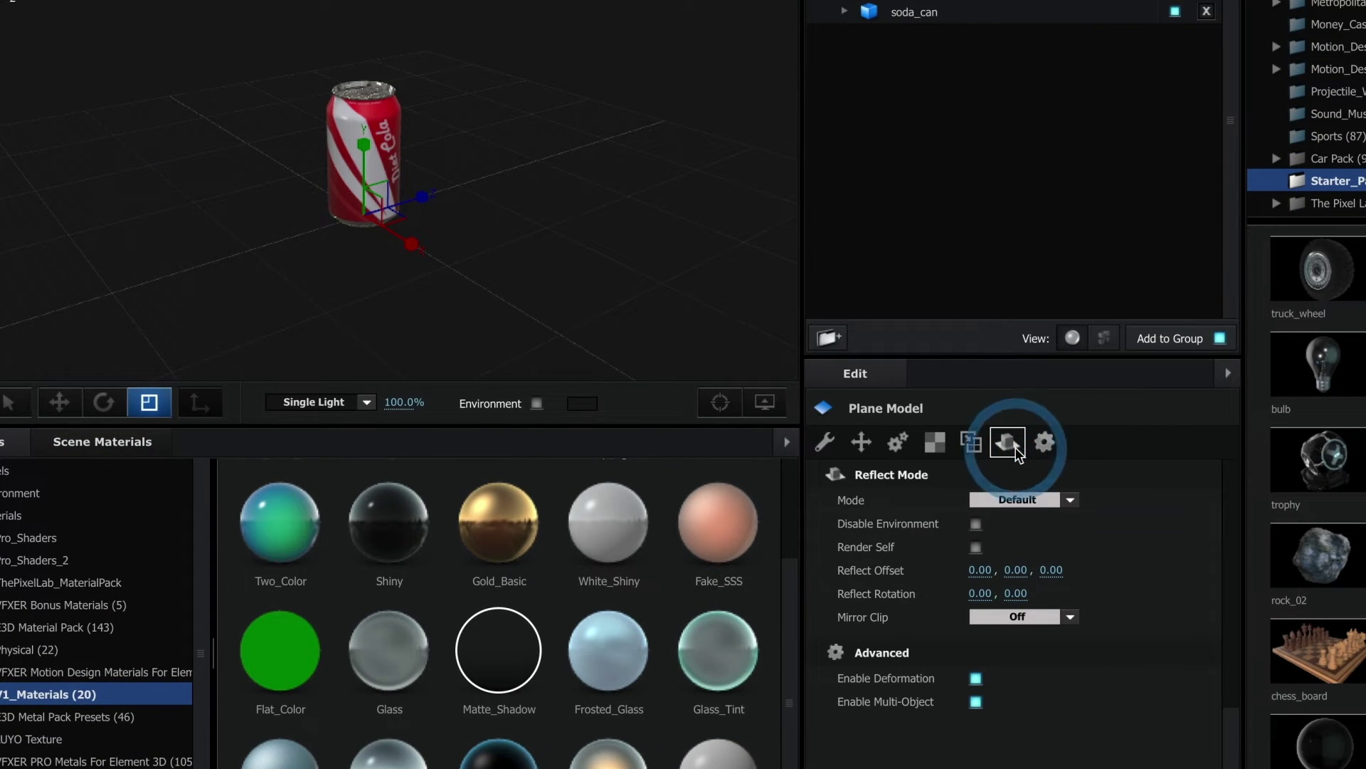
{"action": "left_click", "coordinate": [1017, 501]}
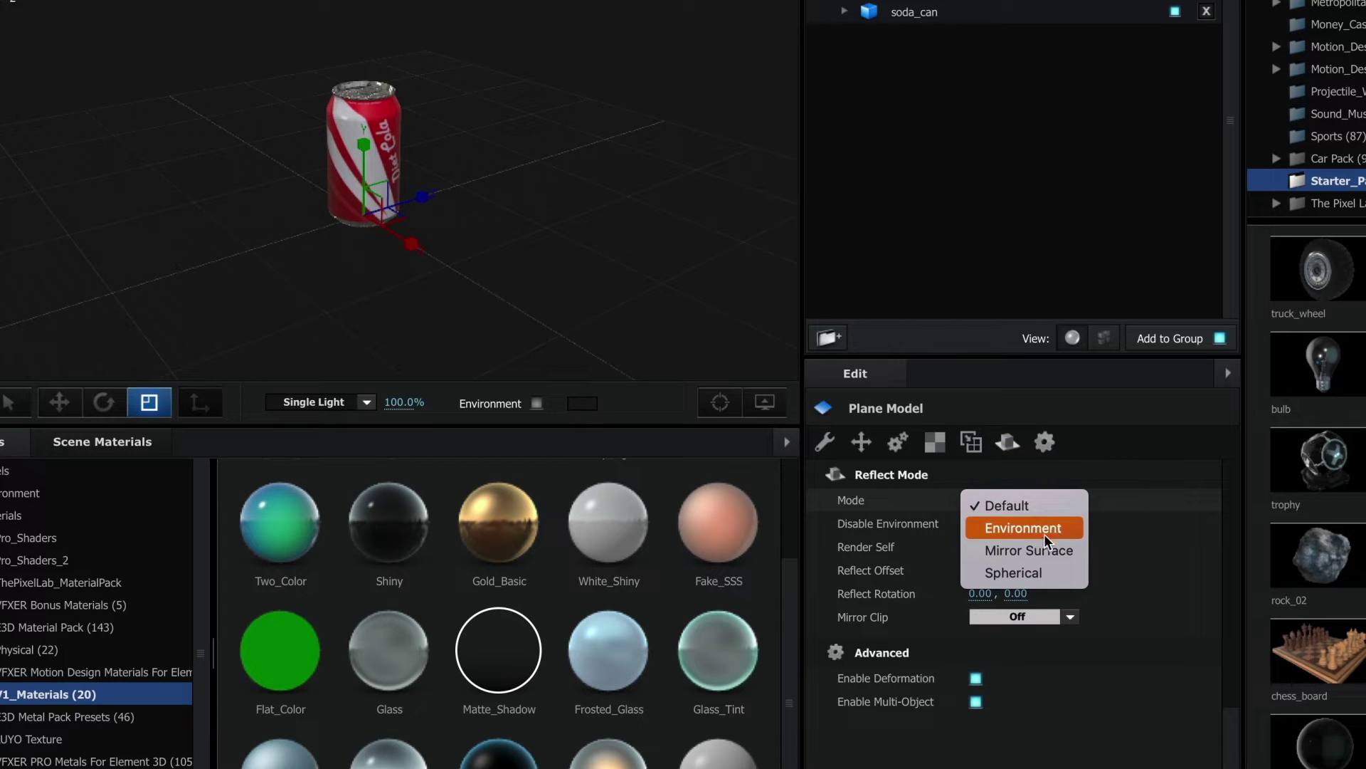
{"action": "left_click", "coordinate": [1027, 550]}
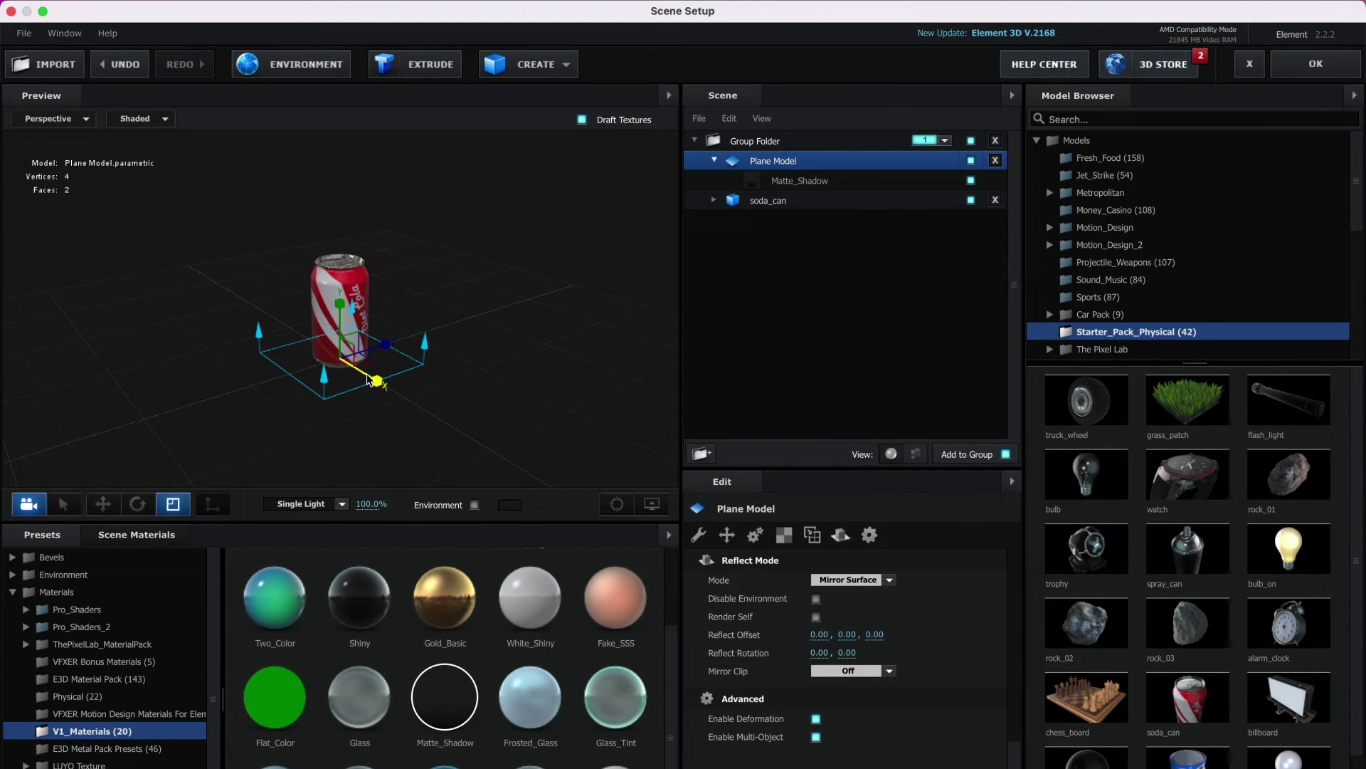
Enable Matte Reflection in the advanced settings of the plane's Matte_Shadow material
{"action": "left_click", "coordinate": [799, 184]}
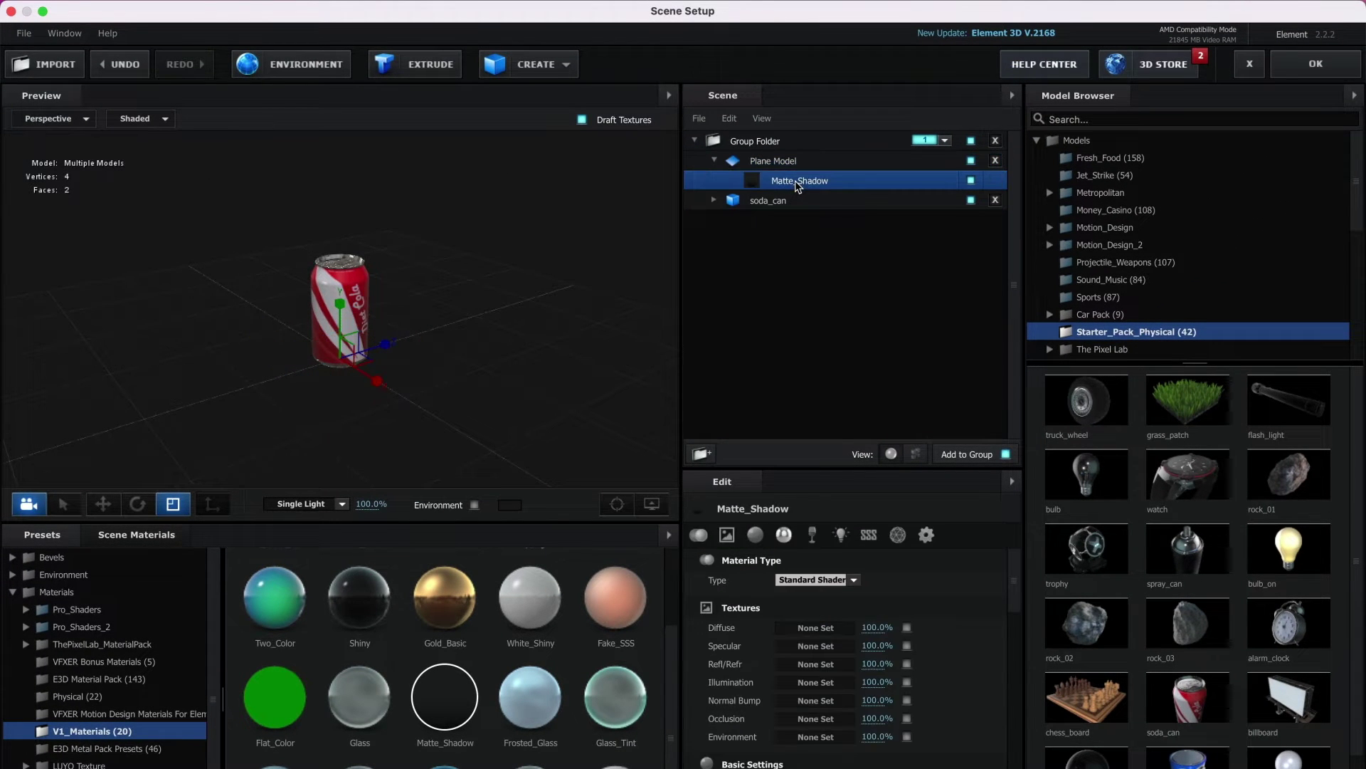
{"action": "left_click_drag", "start_coordinate": [913, 468], "coordinate": [918, 307]}
{"action": "left_click_drag", "start_coordinate": [1015, 471], "coordinate": [1023, 719]}
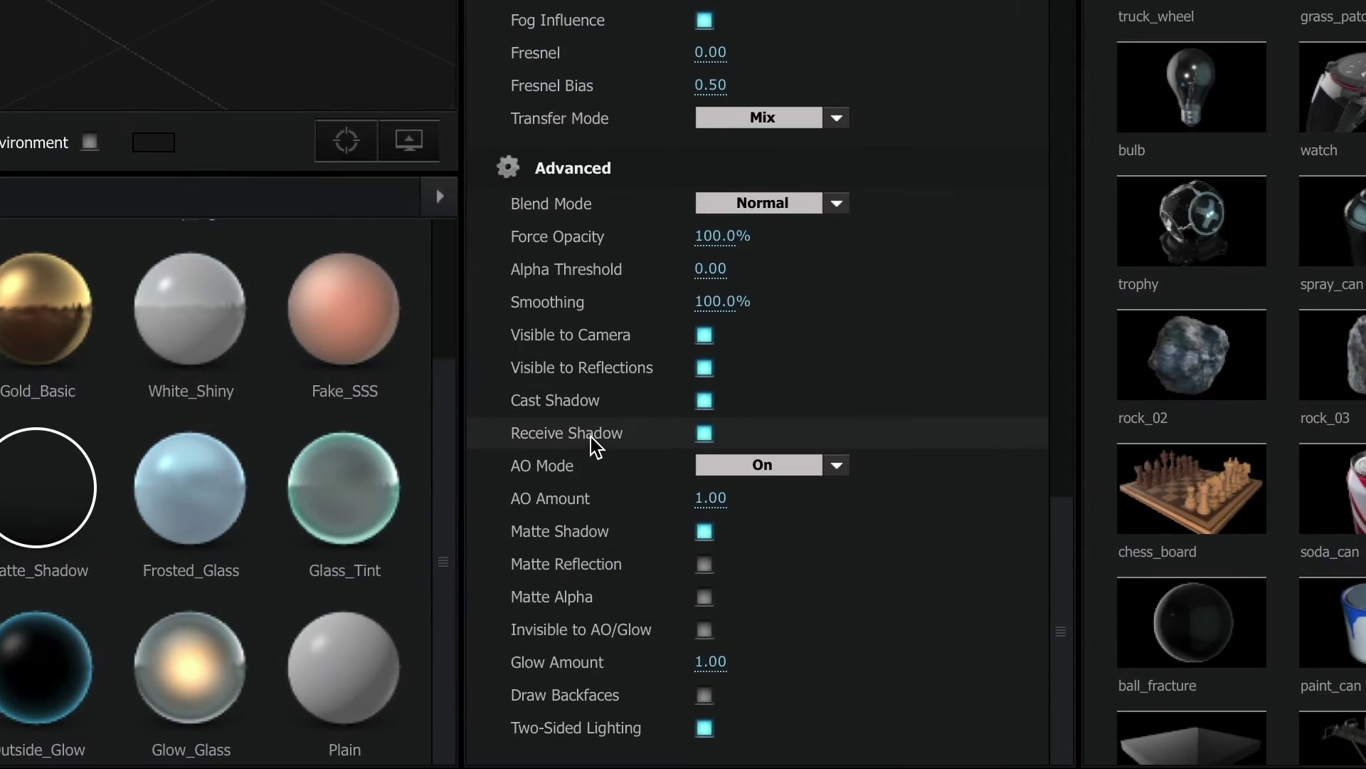
{"action": "left_click", "coordinate": [703, 564]}
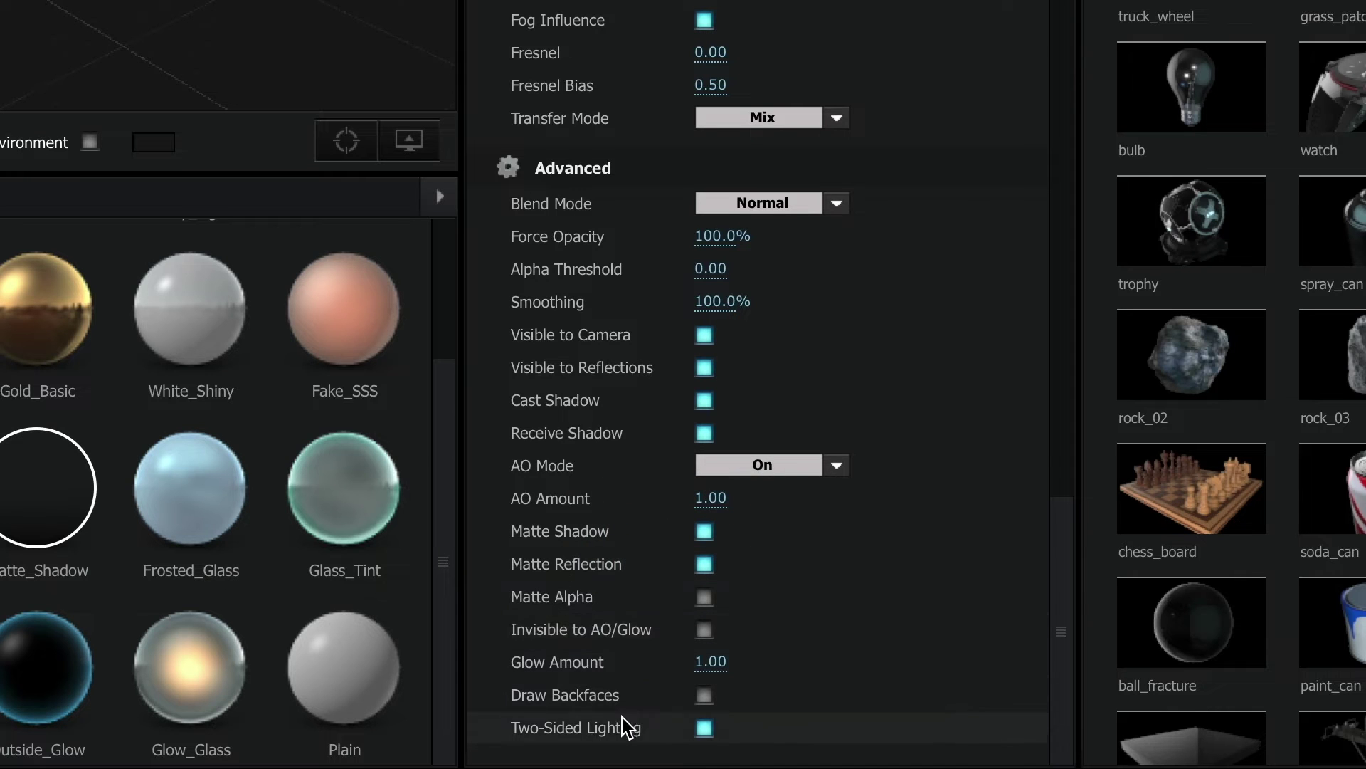
{"action": "left_click", "coordinate": [705, 695]}
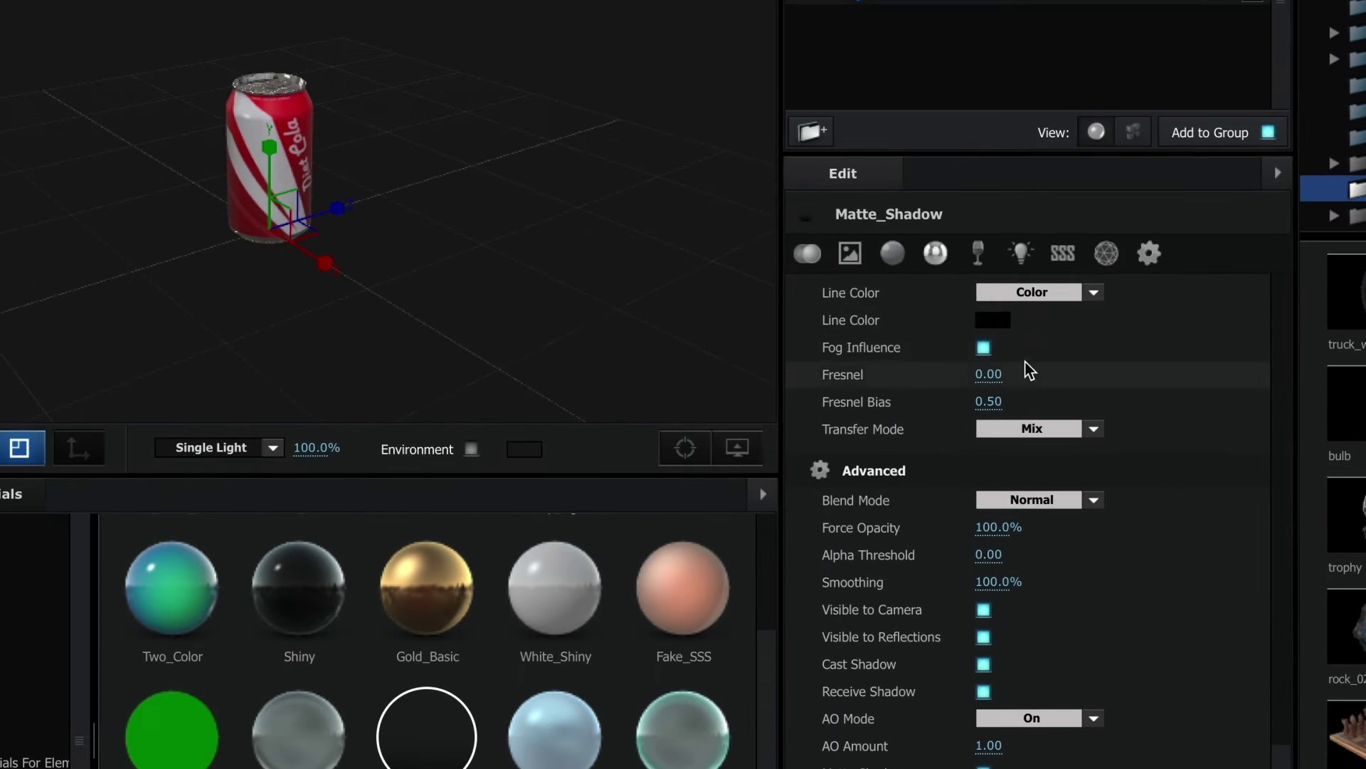
Set the Matte_Shadow material's reflection intensity to 30% and accept the scene setup to return to the composition
{"action": "left_click", "coordinate": [934, 258]}
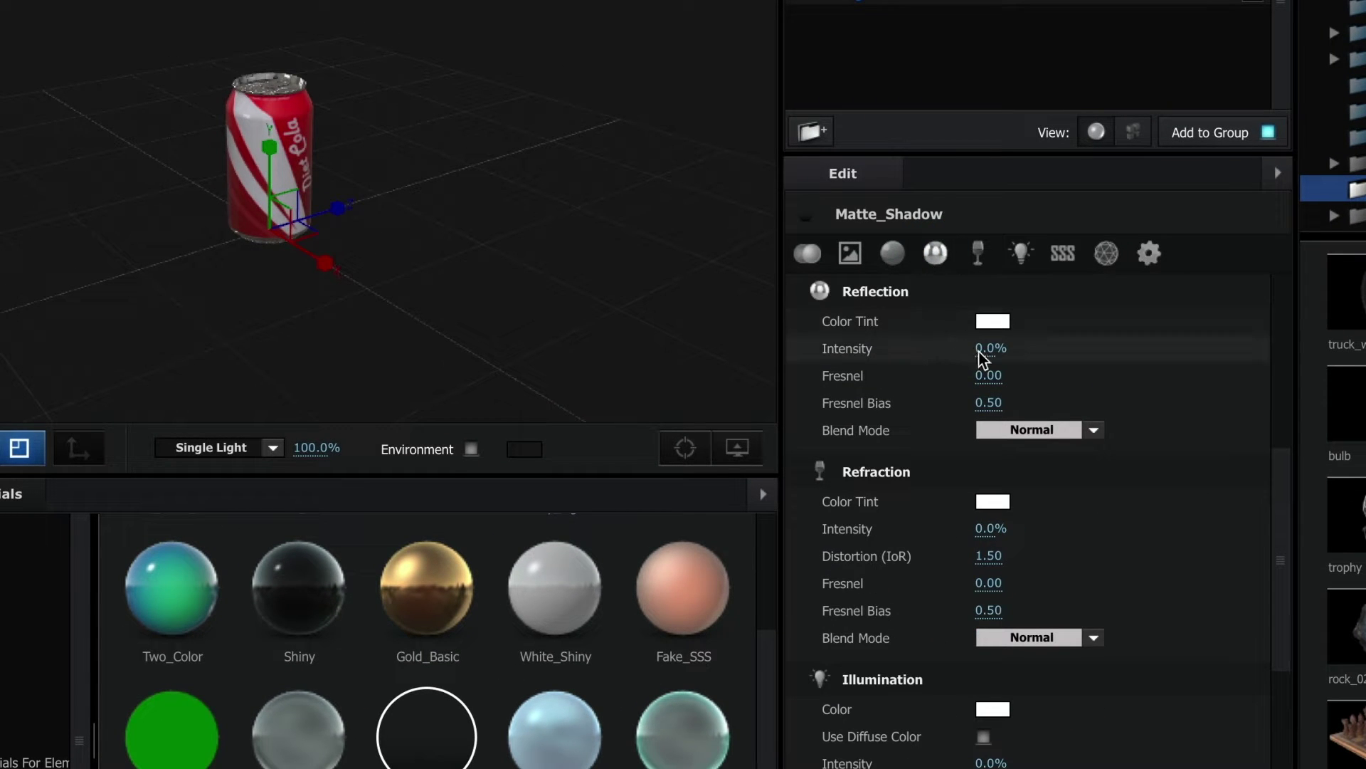
{"action": "left_click_drag", "start_coordinate": [983, 352], "coordinate": [1020, 354]}
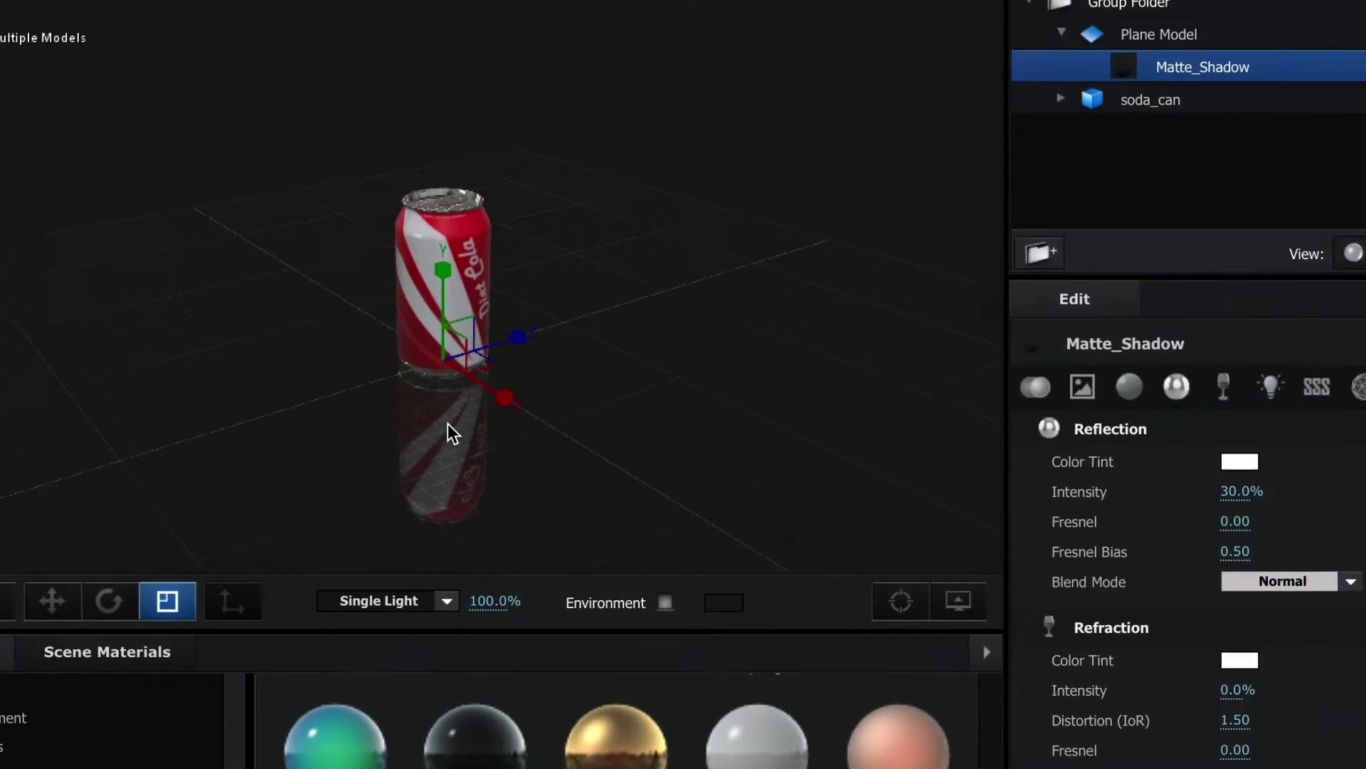
{"action": "scroll", "coordinate": [265, 292], "scroll_direction": "up", "scroll_amount": 5}
{"action": "left_click_drag", "start_coordinate": [605, 561], "coordinate": [509, 600]}
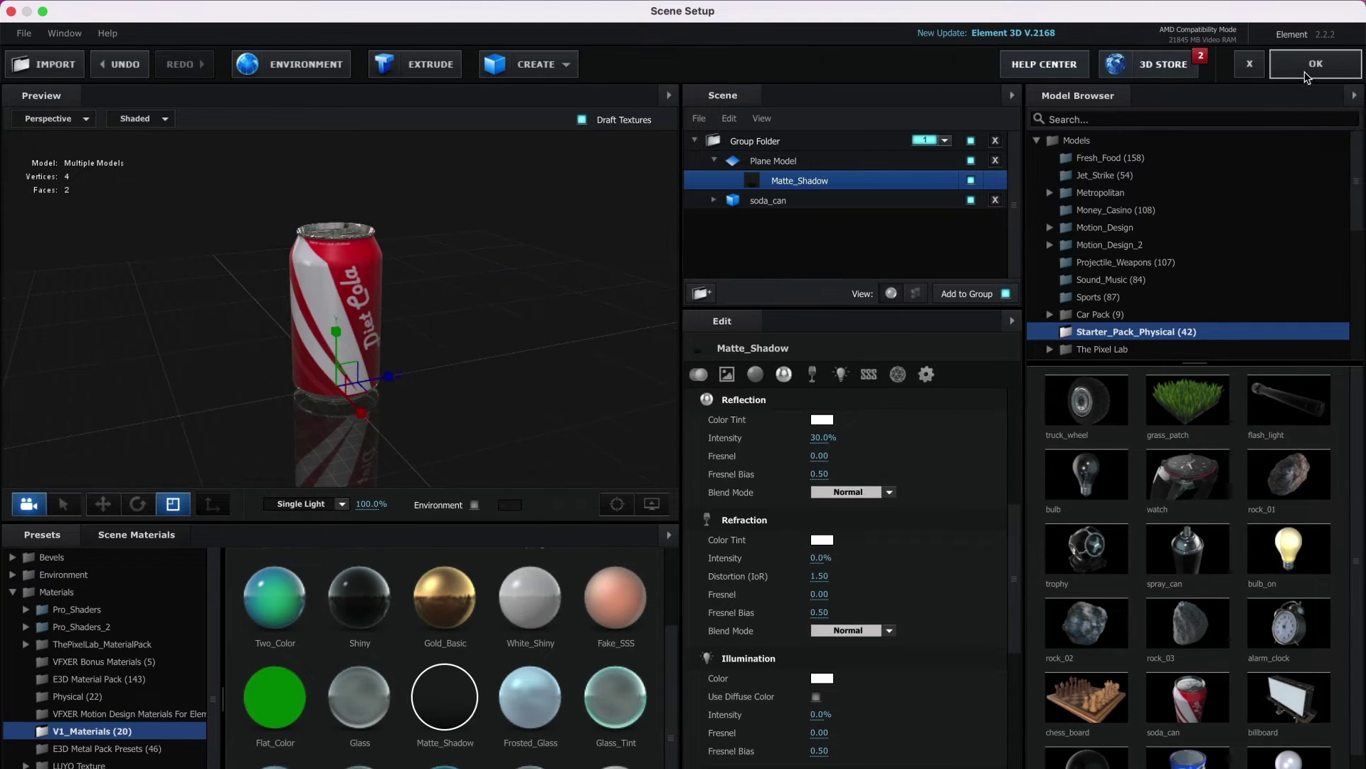
{"action": "left_click", "coordinate": [1313, 68]}
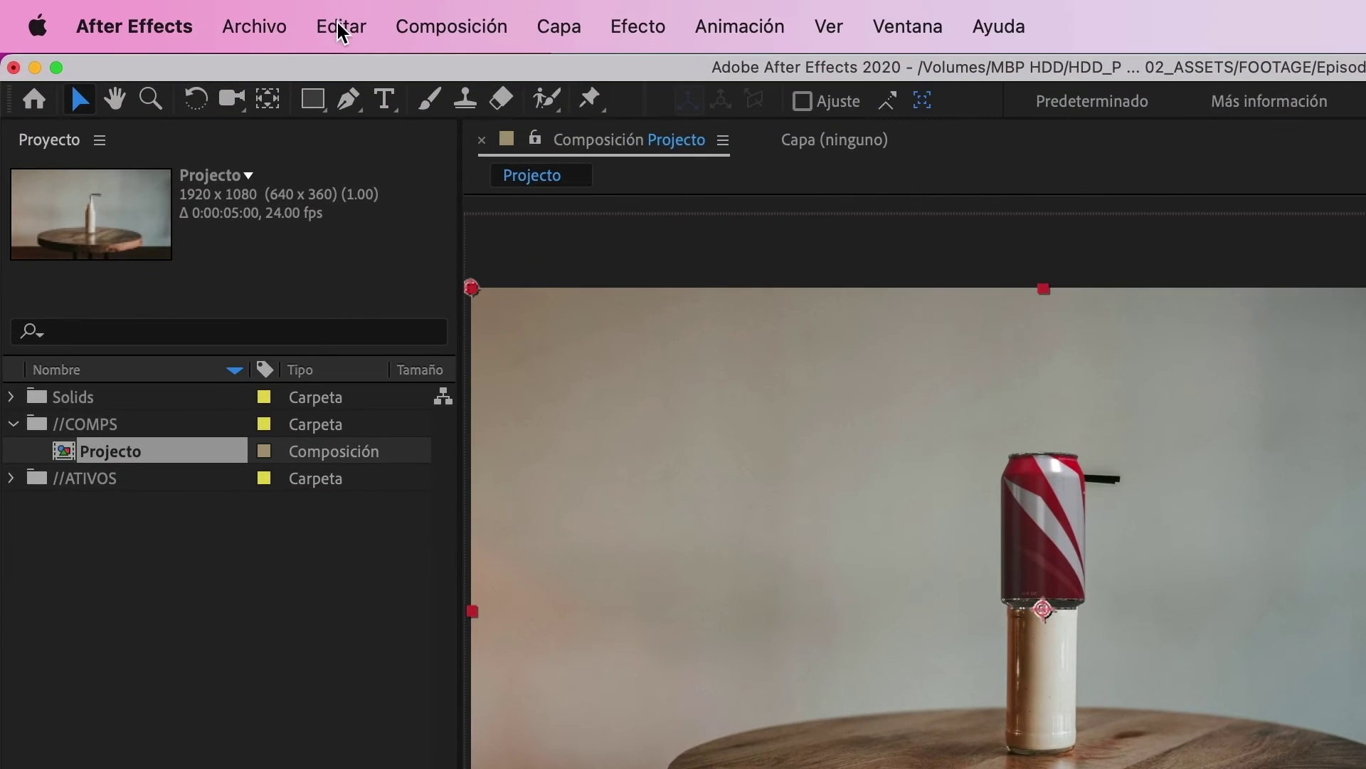
Add a two-node camera layer named Cámara 1 with the 35 mm preset
{"action": "left_click", "coordinate": [558, 26]}
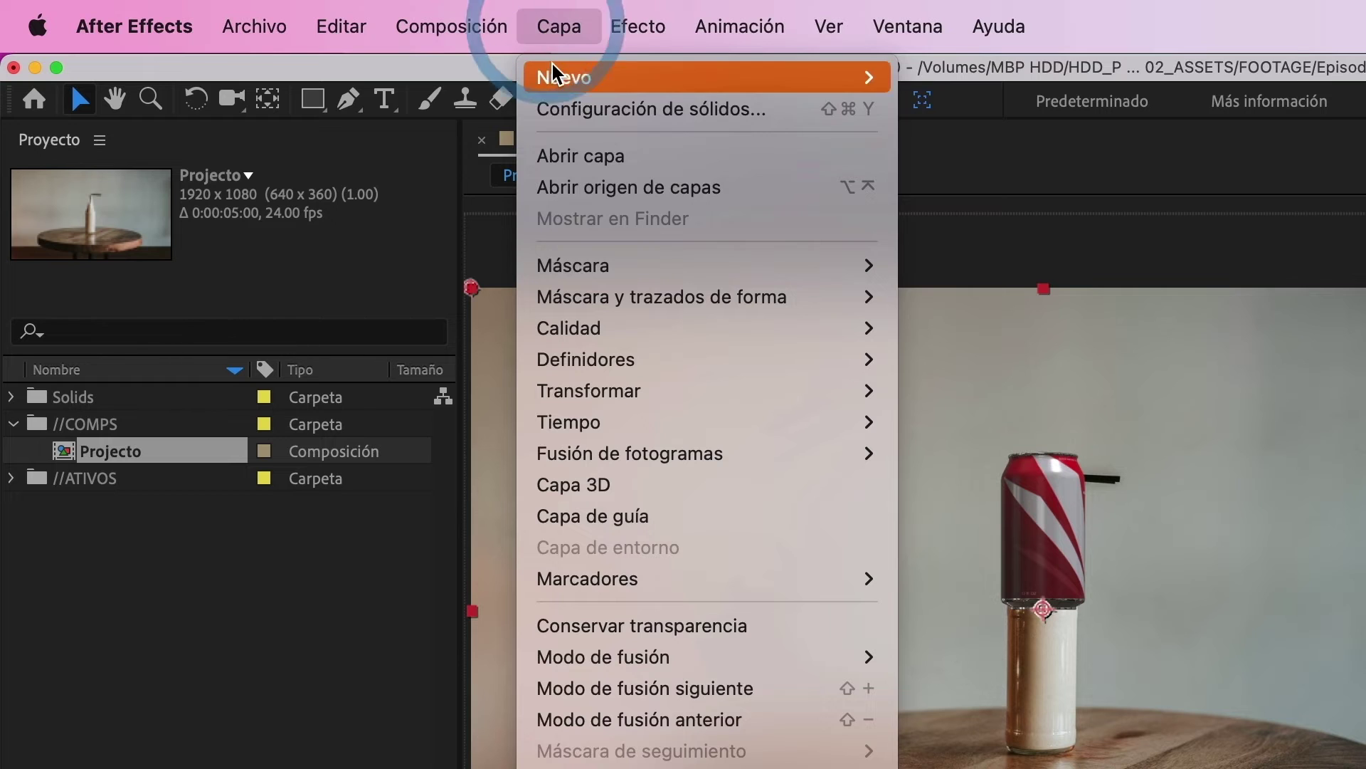
{"action": "mouse_move", "coordinate": [559, 75]}
{"action": "left_click", "coordinate": [1003, 172]}
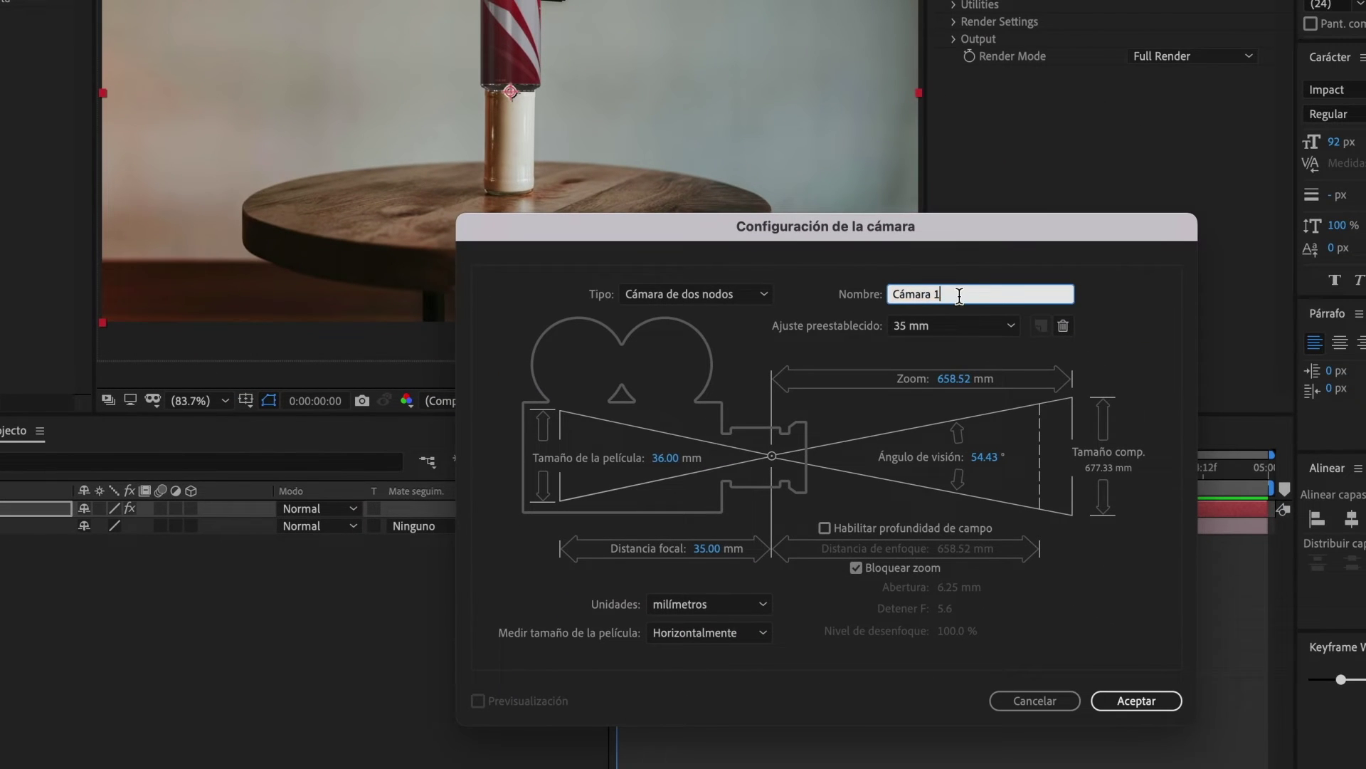
{"action": "left_click", "coordinate": [960, 296]}
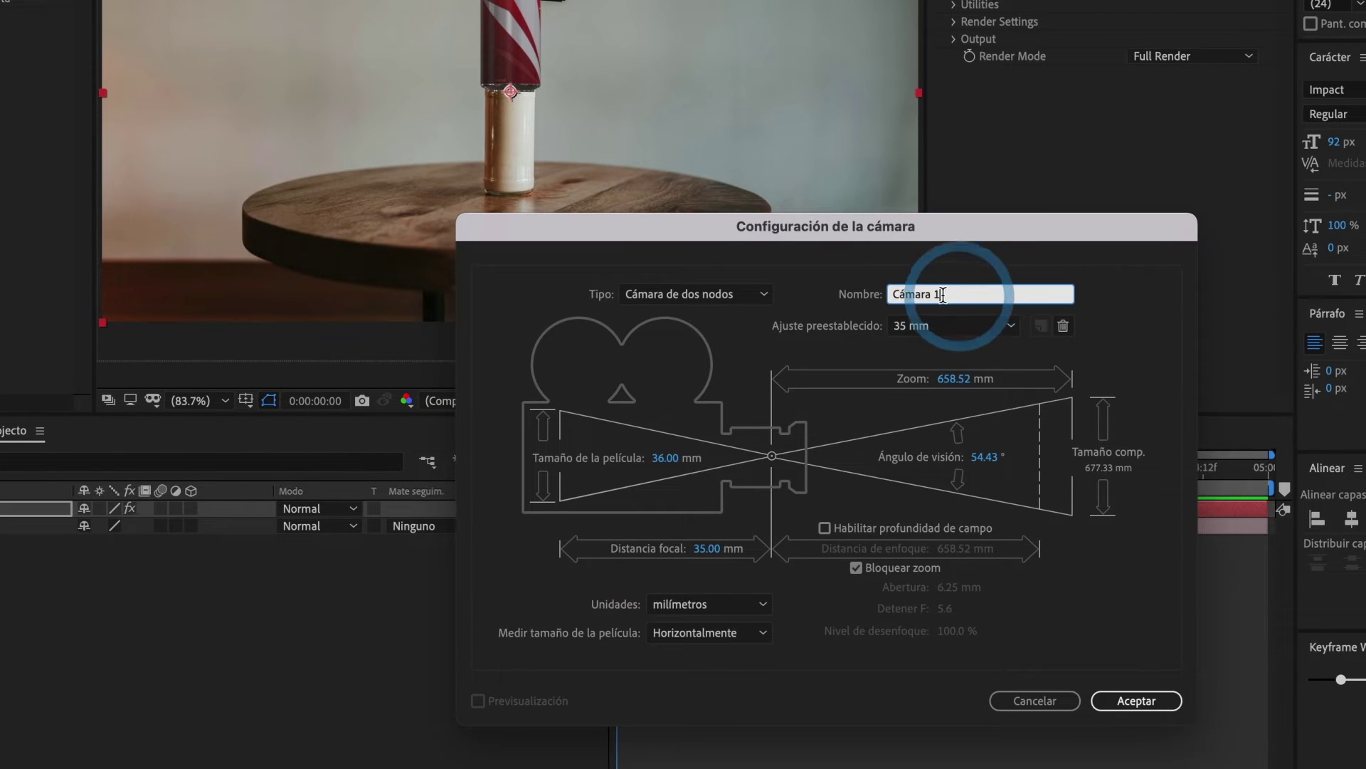
{"action": "left_click", "coordinate": [1011, 326]}
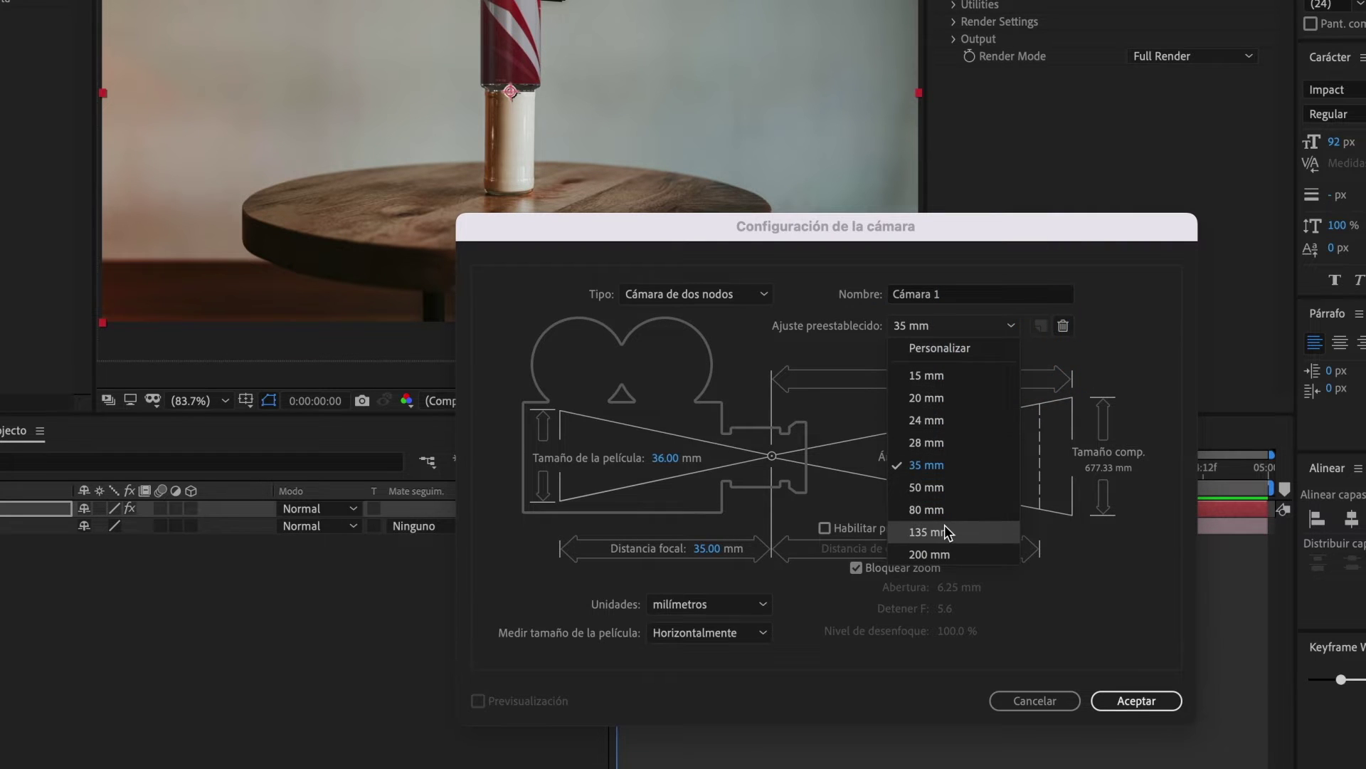
{"action": "left_click", "coordinate": [953, 464]}
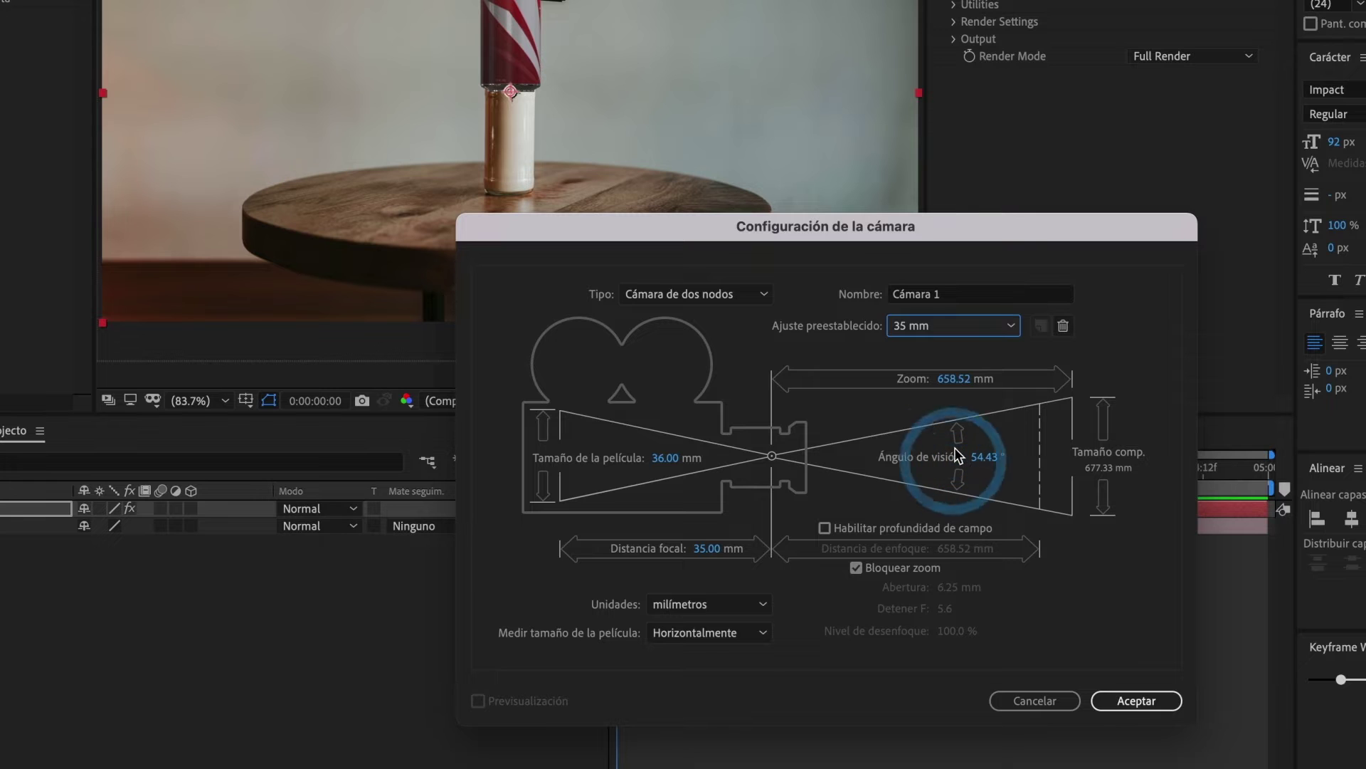
{"action": "left_click", "coordinate": [1131, 701]}
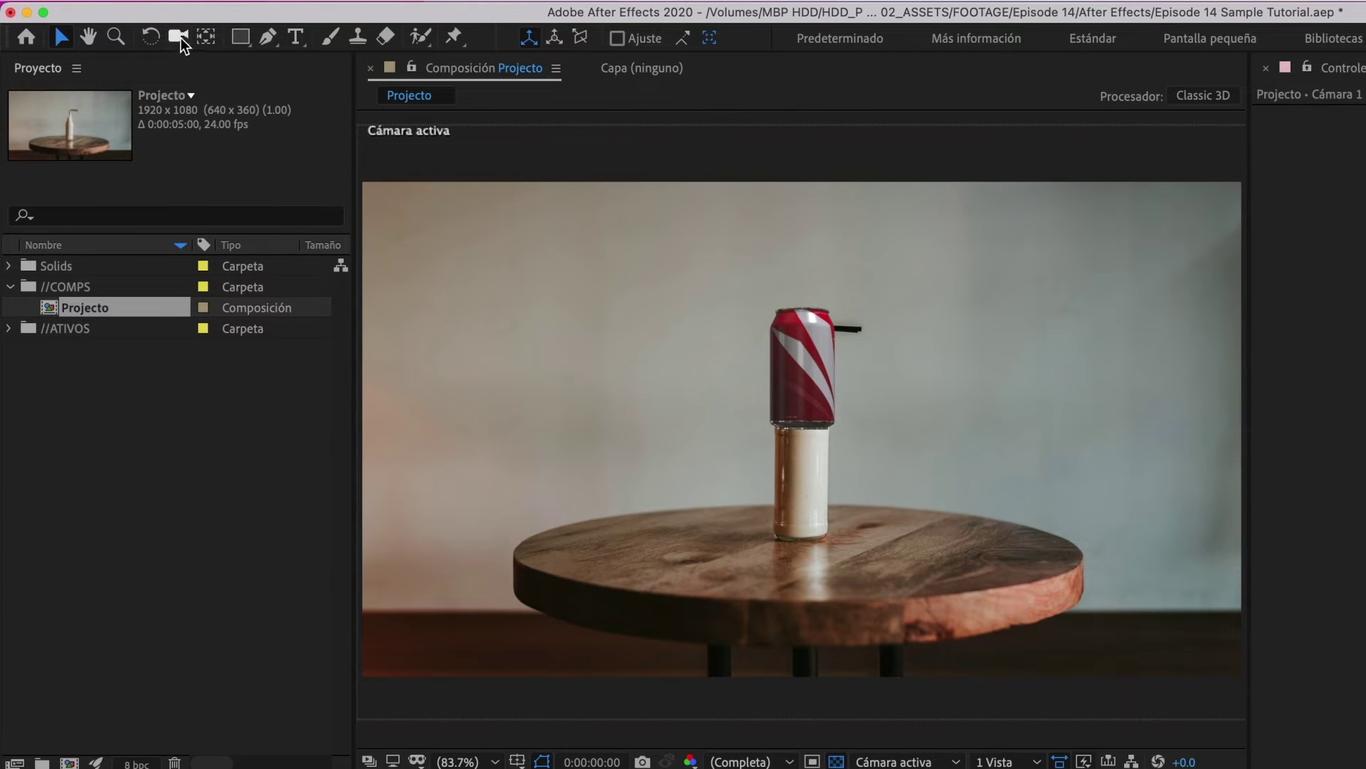
Orbit and pan the camera until the soda can stands on the tabletop just beside the milk bottle
{"action": "left_click", "coordinate": [182, 42]}
{"action": "left_click_drag", "start_coordinate": [830, 451], "coordinate": [770, 449]}
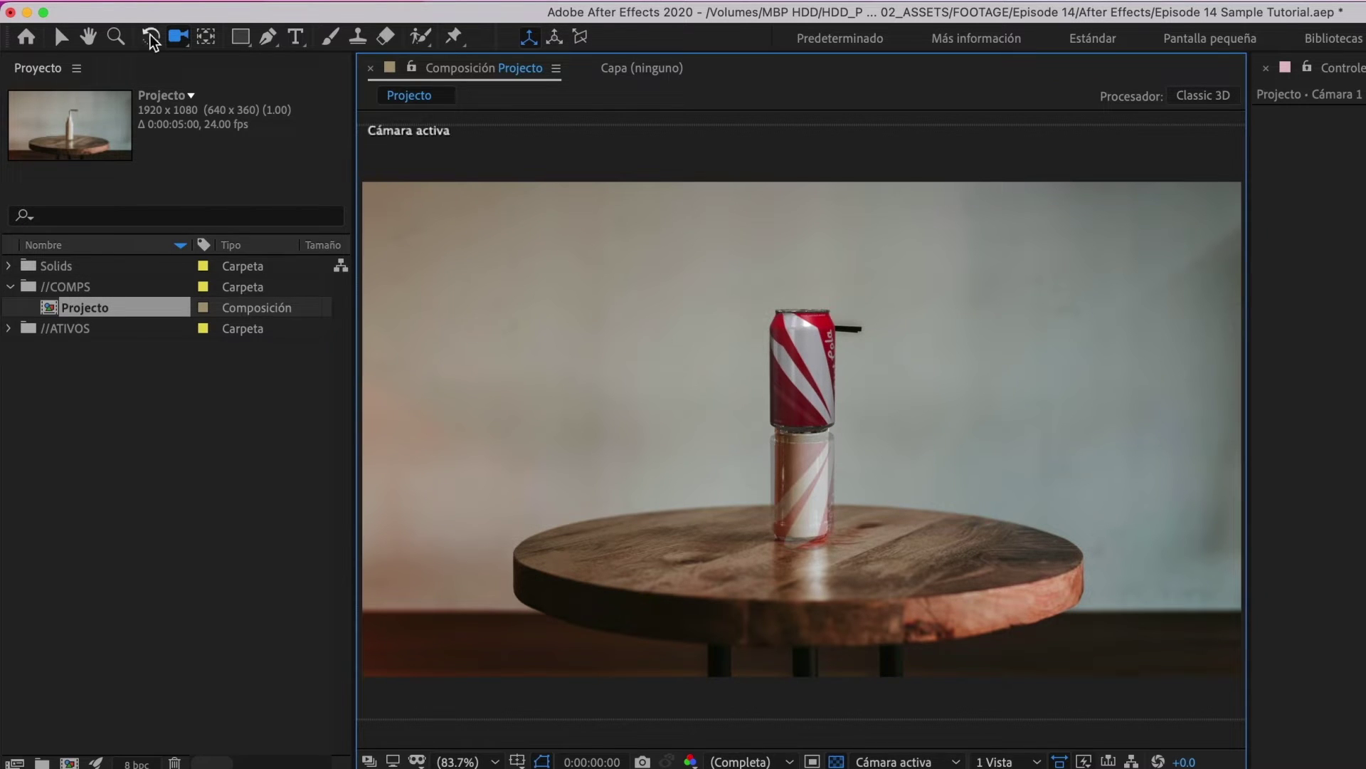
{"action": "left_click_drag", "start_coordinate": [178, 37], "coordinate": [224, 82]}
{"action": "left_click_drag", "start_coordinate": [866, 450], "coordinate": [927, 570]}
{"action": "left_click_drag", "start_coordinate": [171, 37], "coordinate": [220, 35]}
{"action": "left_click_drag", "start_coordinate": [1007, 560], "coordinate": [956, 511]}
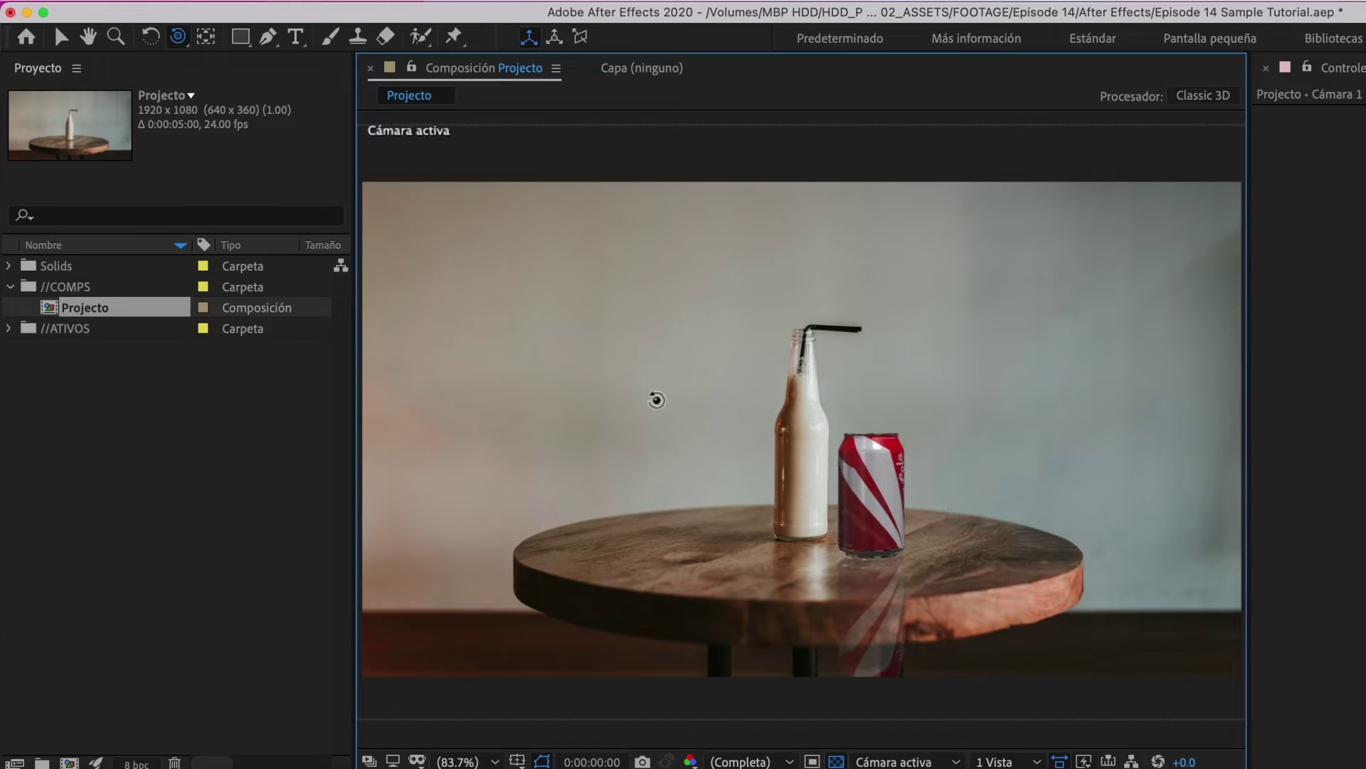
{"action": "left_click", "coordinate": [68, 40]}
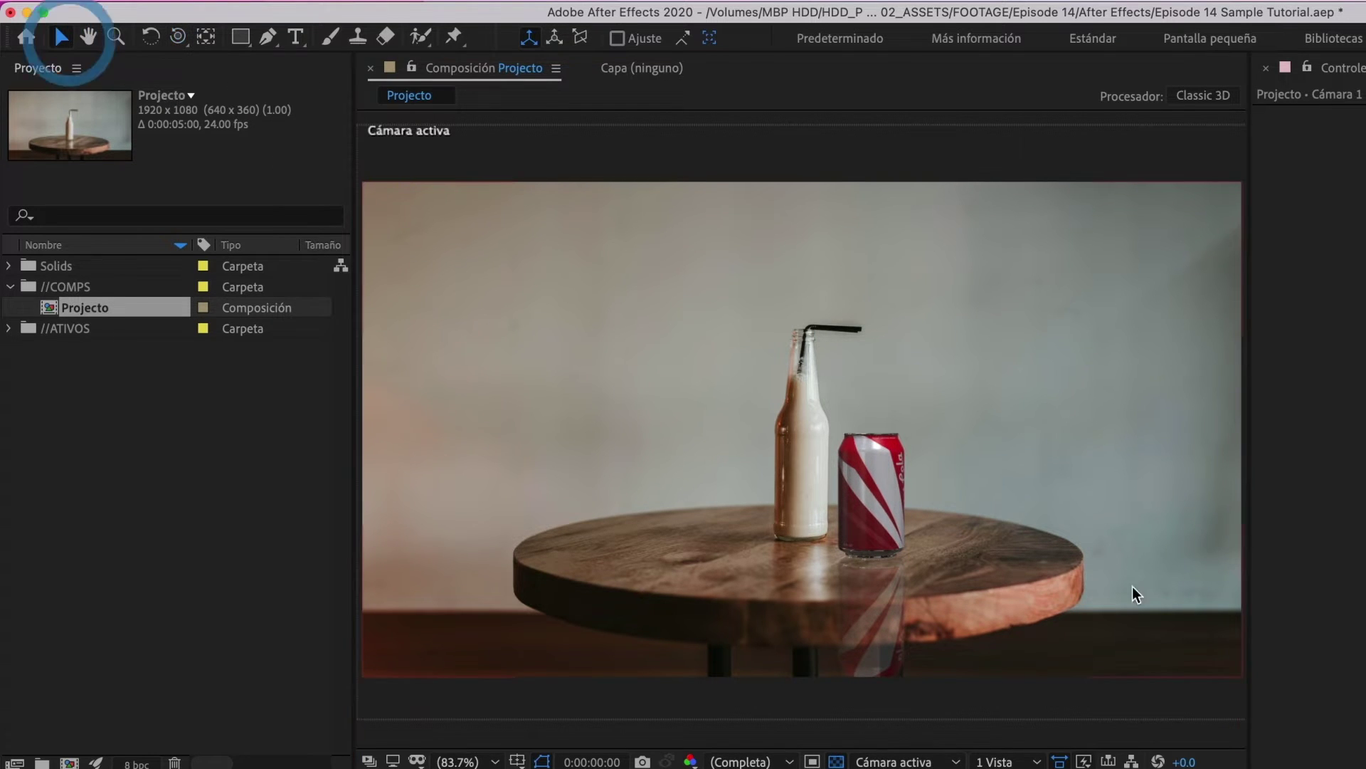
Create a group null for Group 1 of the Element effect on the Element 3D layer
{"action": "left_click", "coordinate": [903, 528]}
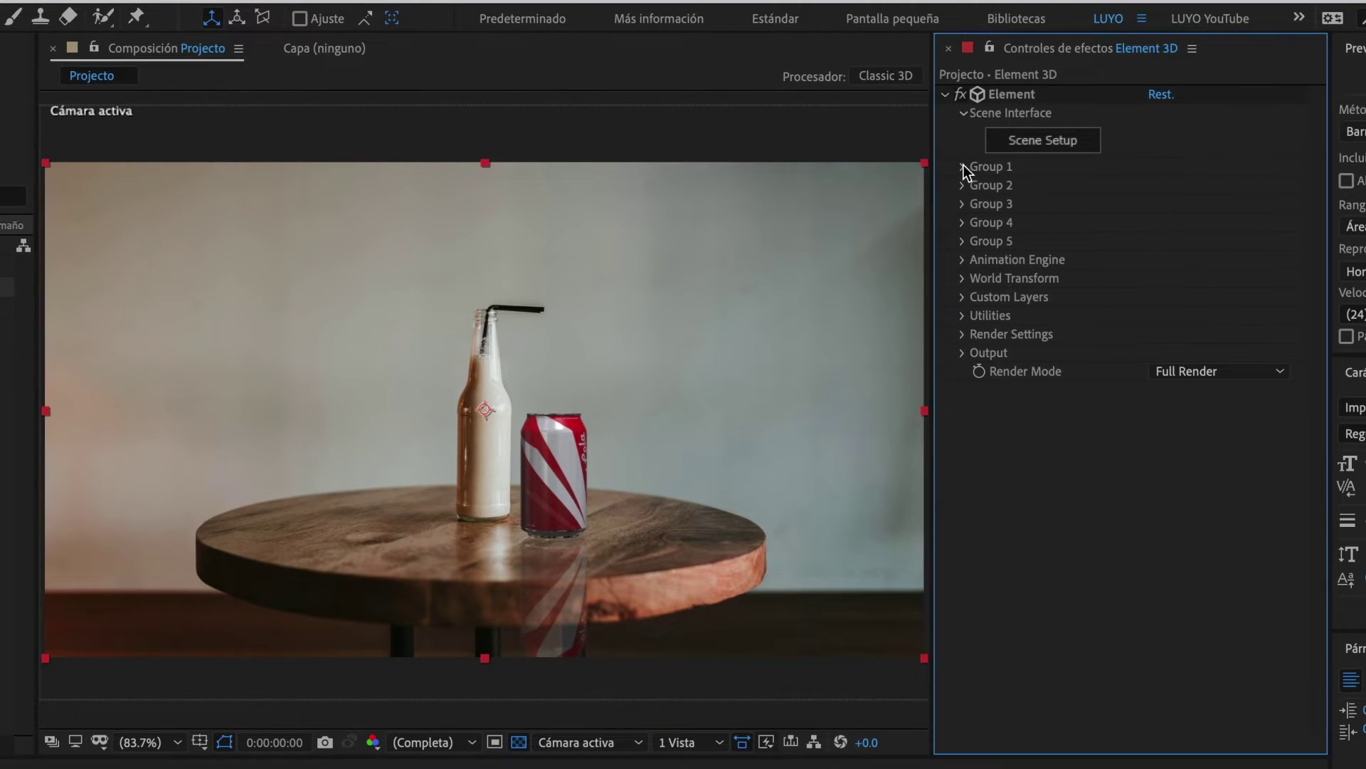
{"action": "left_click", "coordinate": [963, 166]}
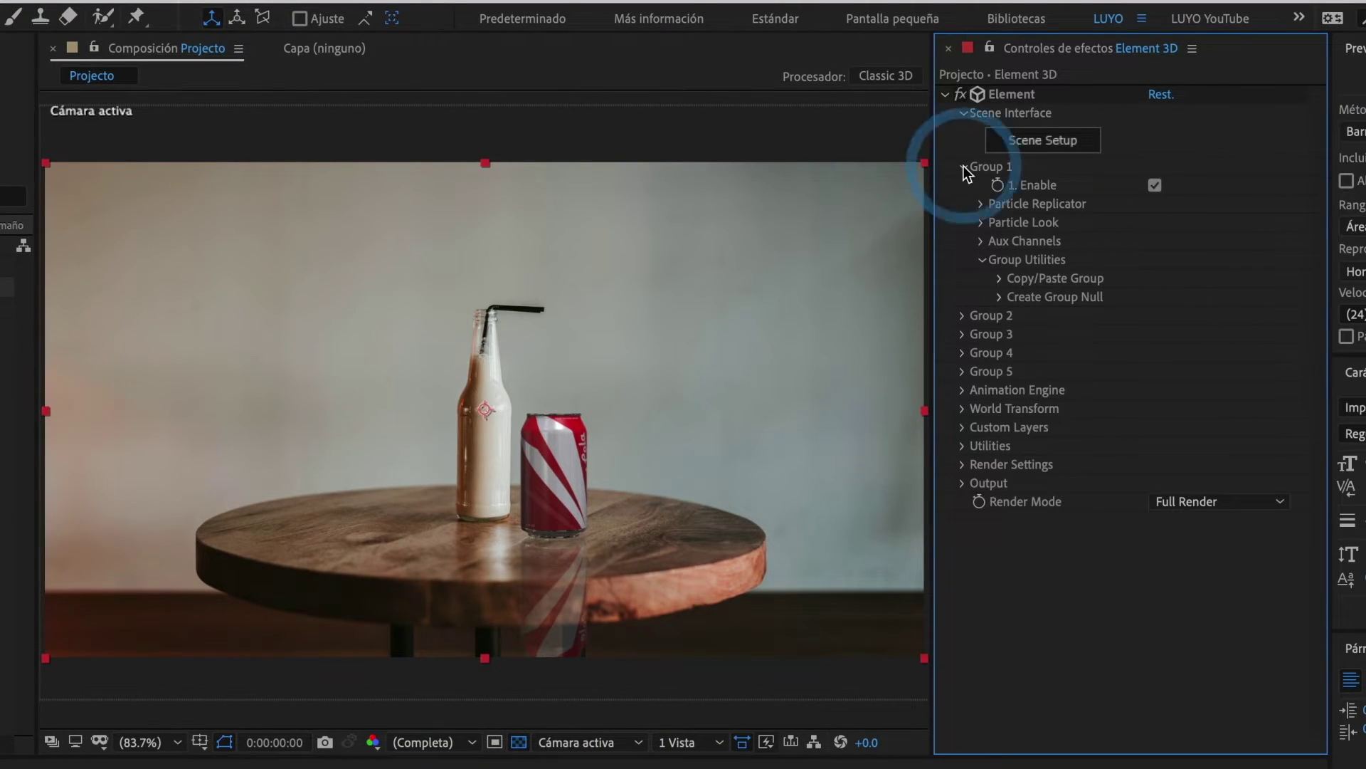
{"action": "left_click", "coordinate": [1005, 177]}
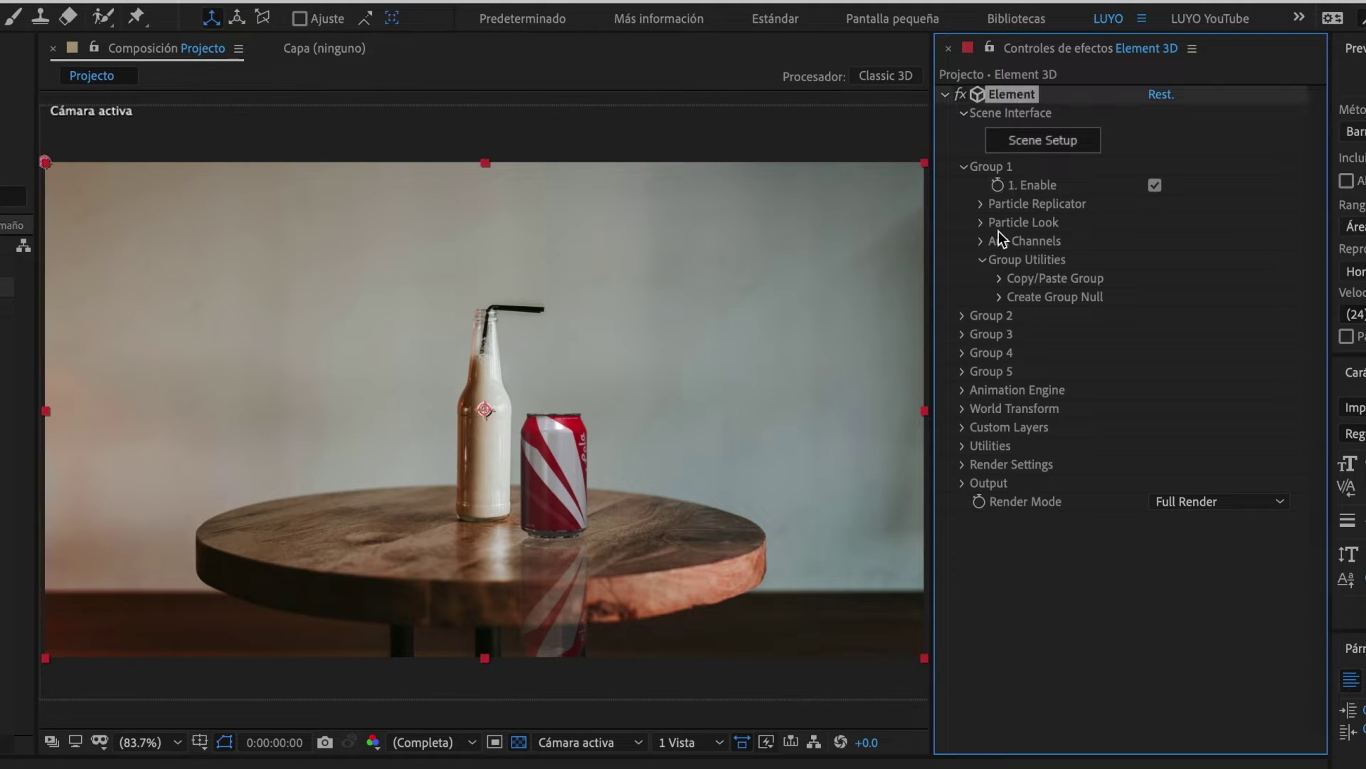
{"action": "left_click", "coordinate": [1000, 298]}
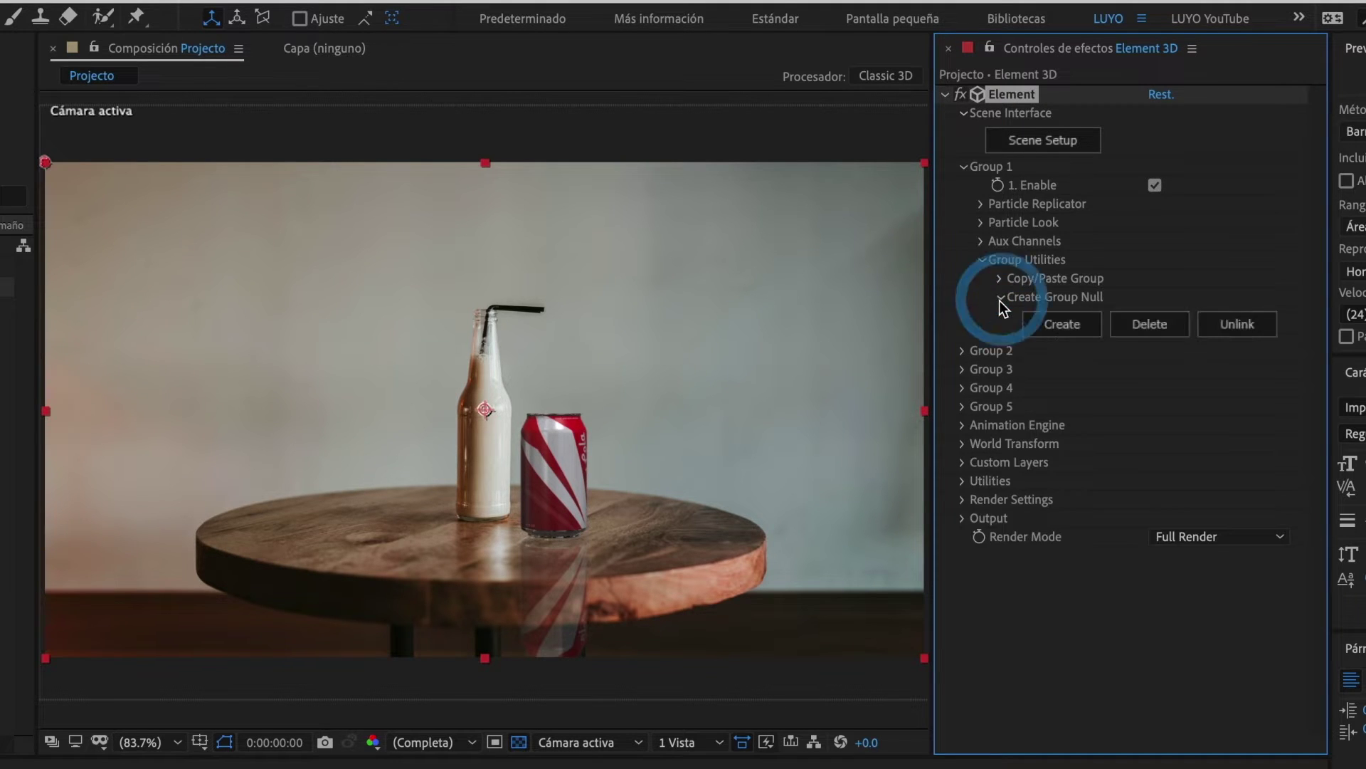
{"action": "left_click", "coordinate": [1062, 325]}
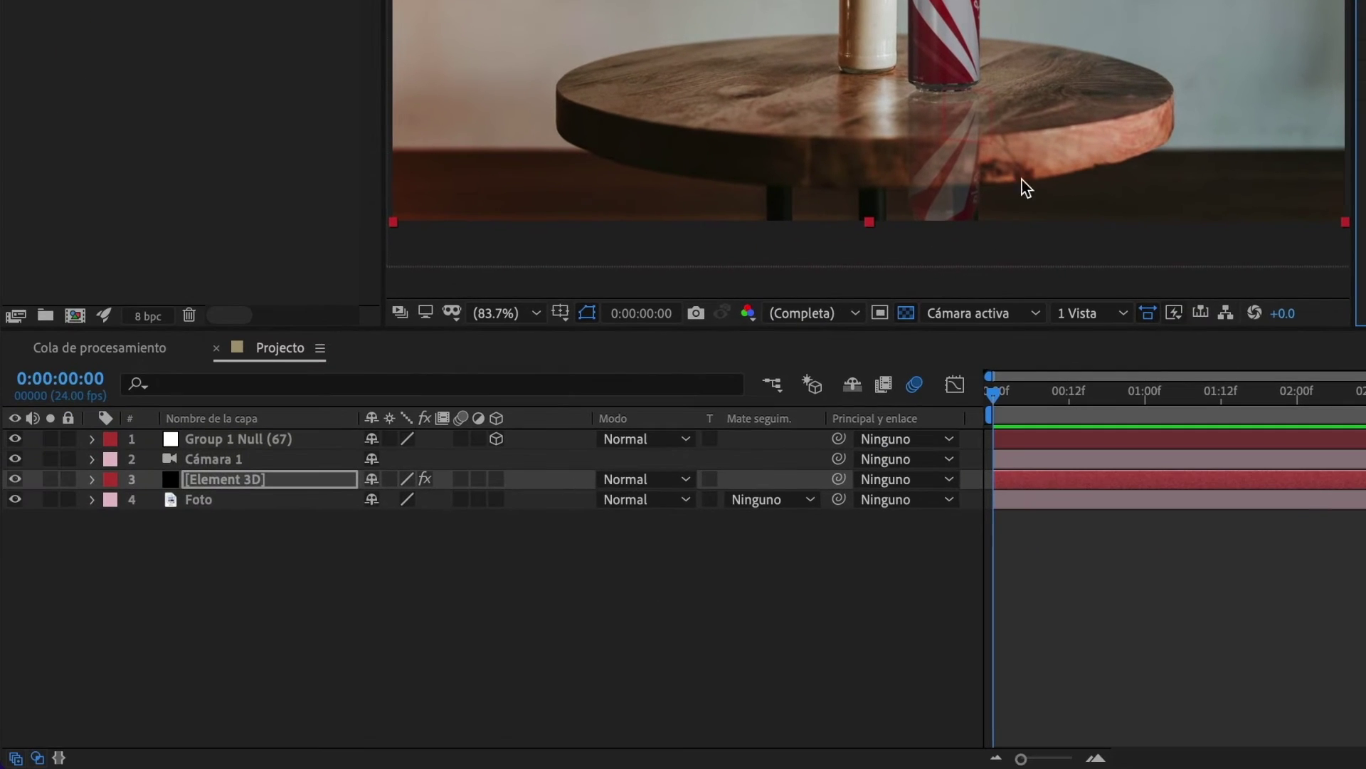
Move the Group 1 null layer below Cámara 1 and rename it Null Lata
{"action": "left_click", "coordinate": [204, 440]}
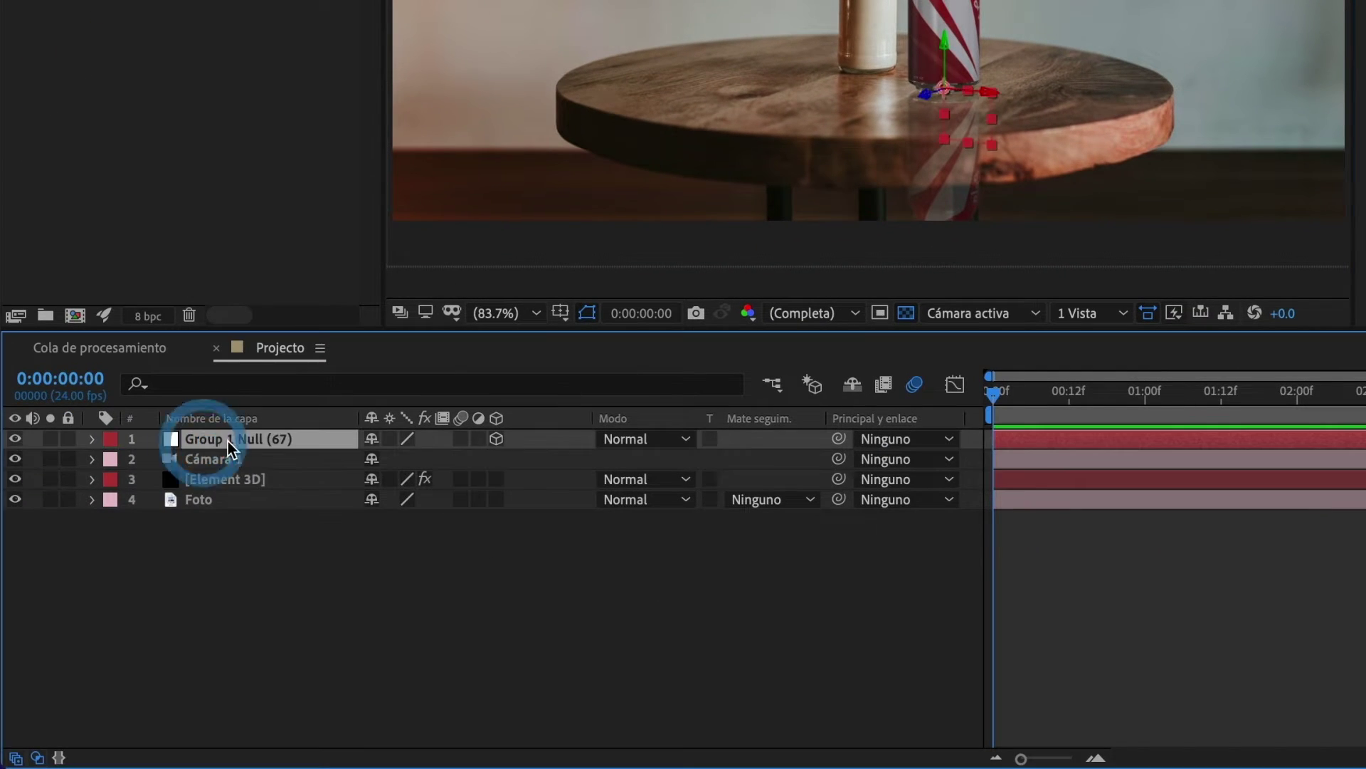
{"action": "left_click_drag", "start_coordinate": [226, 440], "coordinate": [215, 460]}
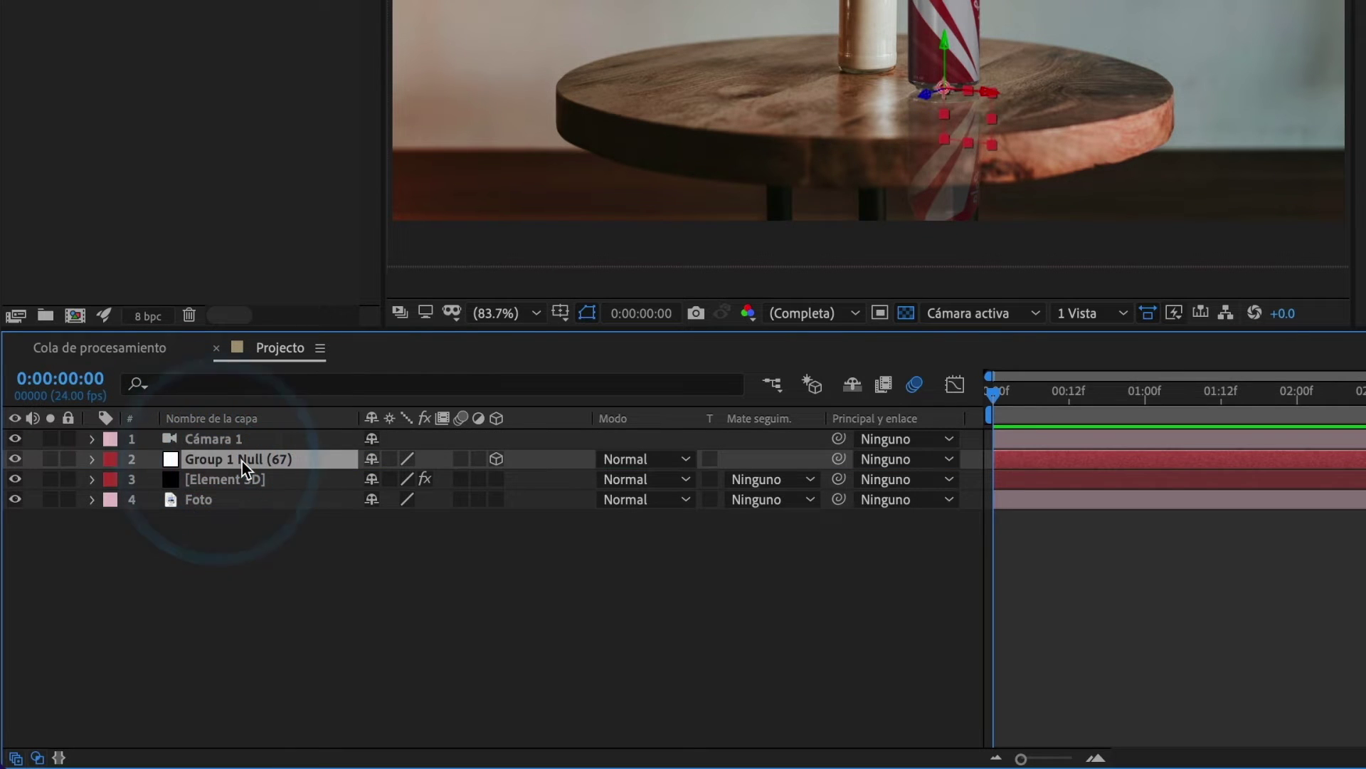
{"action": "key", "text": "Return"}
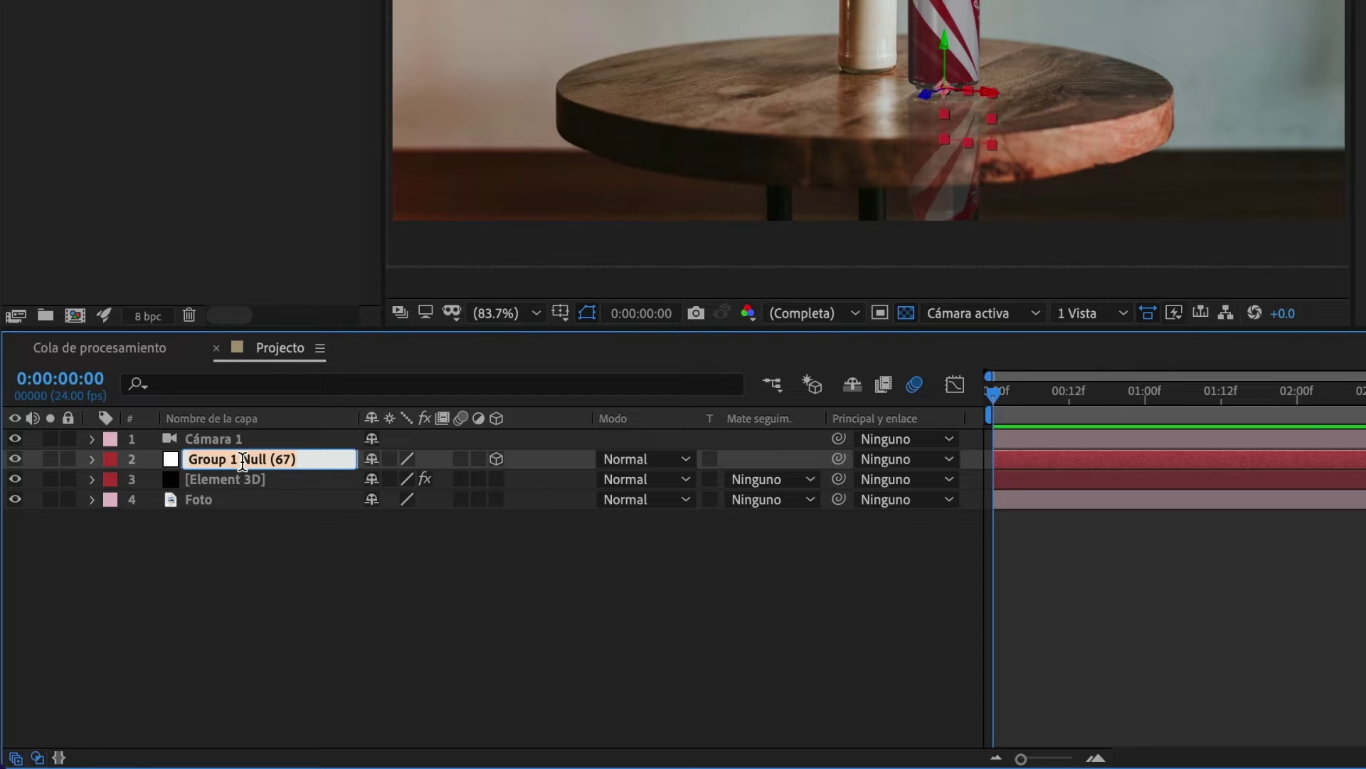
{"action": "type", "text": "Null Lata"}
{"action": "key", "text": "Return"}
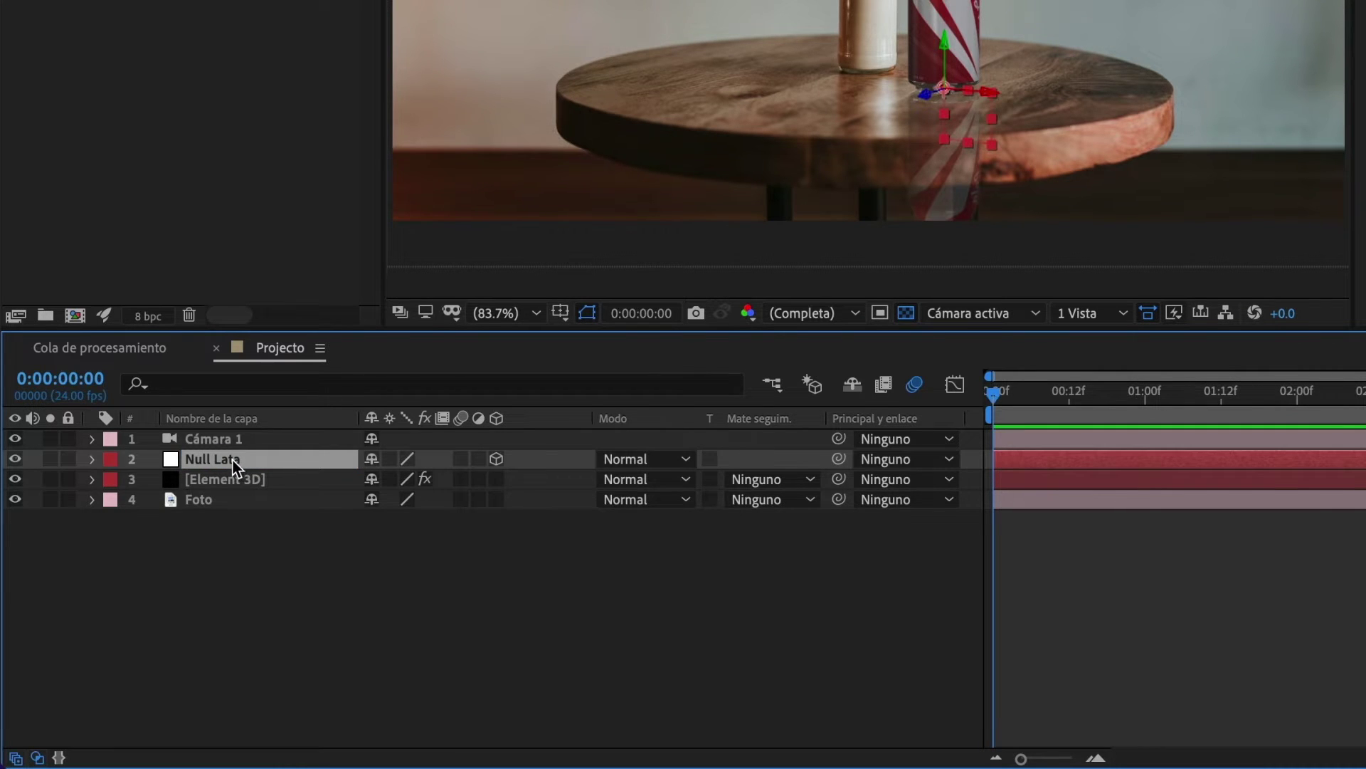
Set the Null Lata layer's Y rotation to 56° so the Diet Cola lettering faces the camera
{"action": "left_click", "coordinate": [91, 459]}
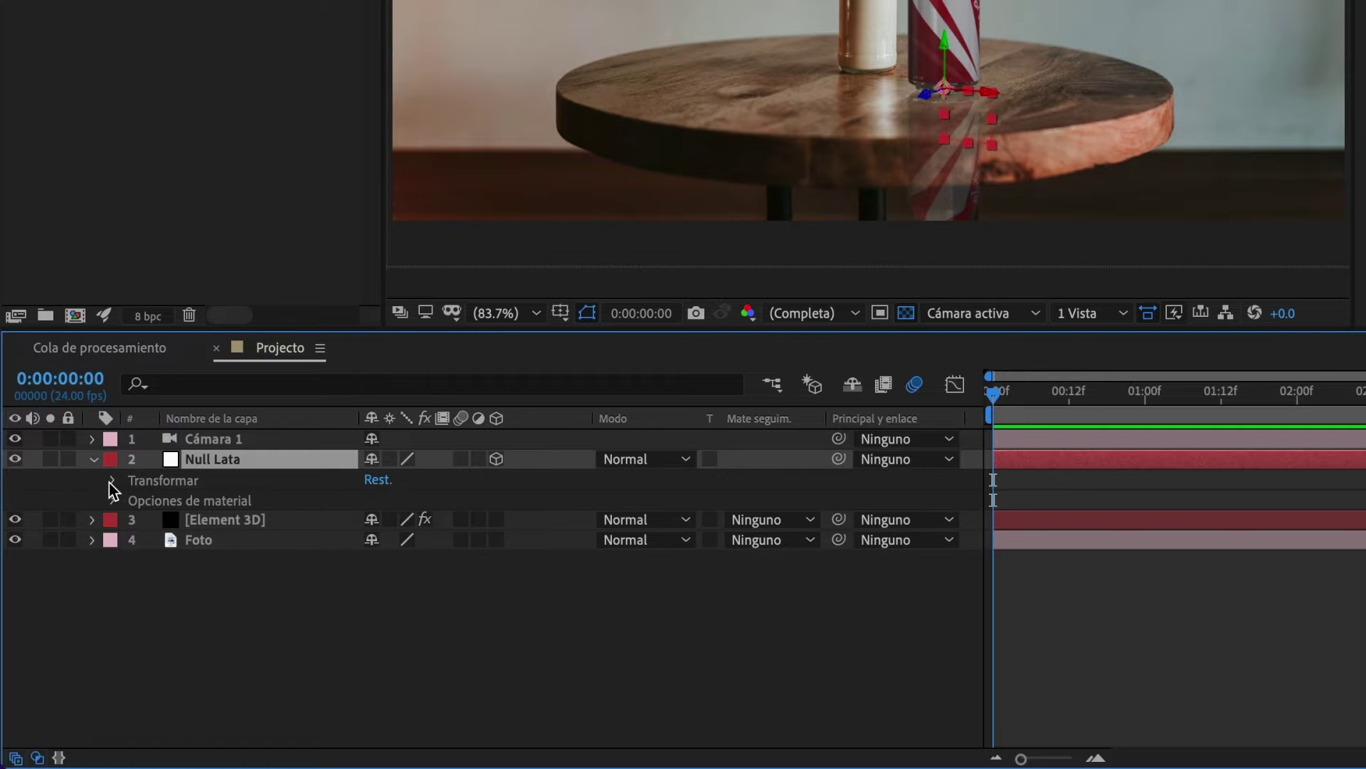
{"action": "left_click", "coordinate": [113, 481]}
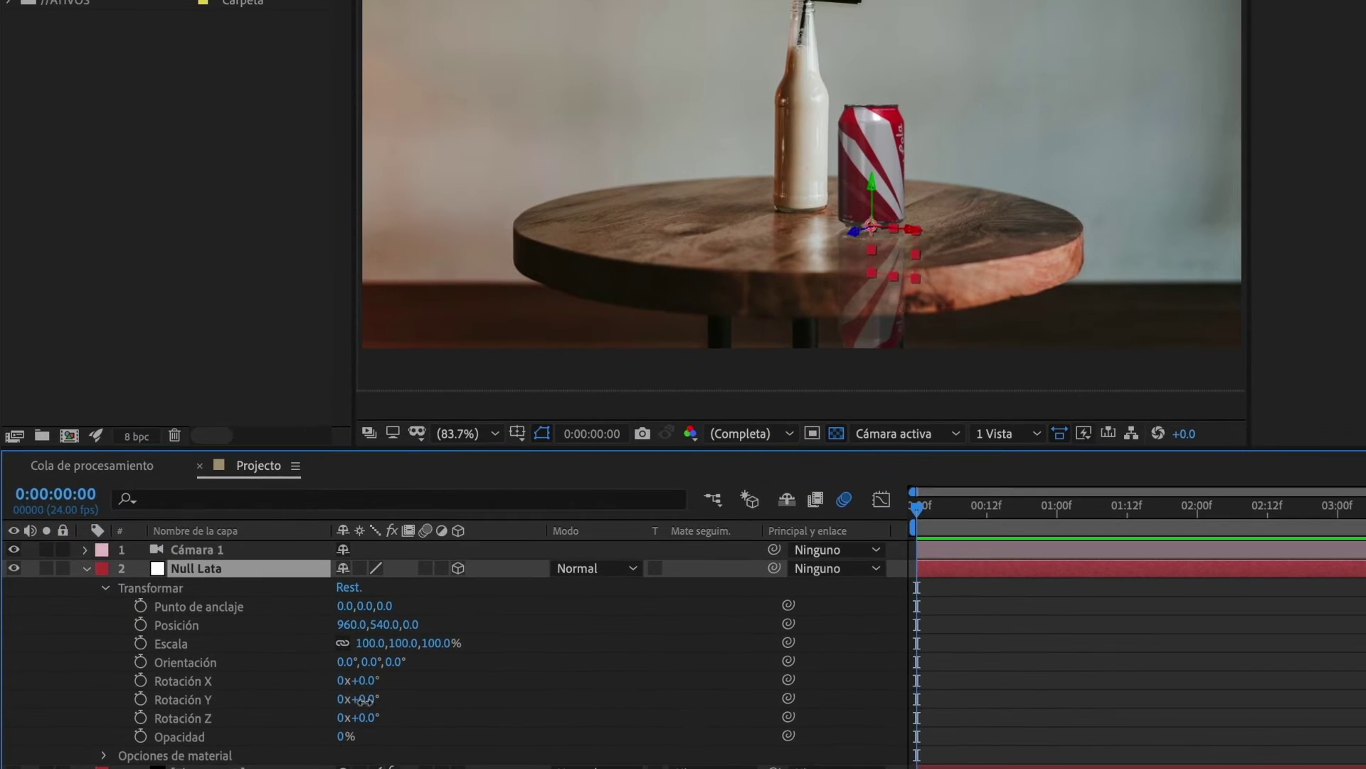
{"action": "left_click_drag", "start_coordinate": [394, 601], "coordinate": [420, 601]}
{"action": "left_click_drag", "start_coordinate": [388, 700], "coordinate": [426, 702]}
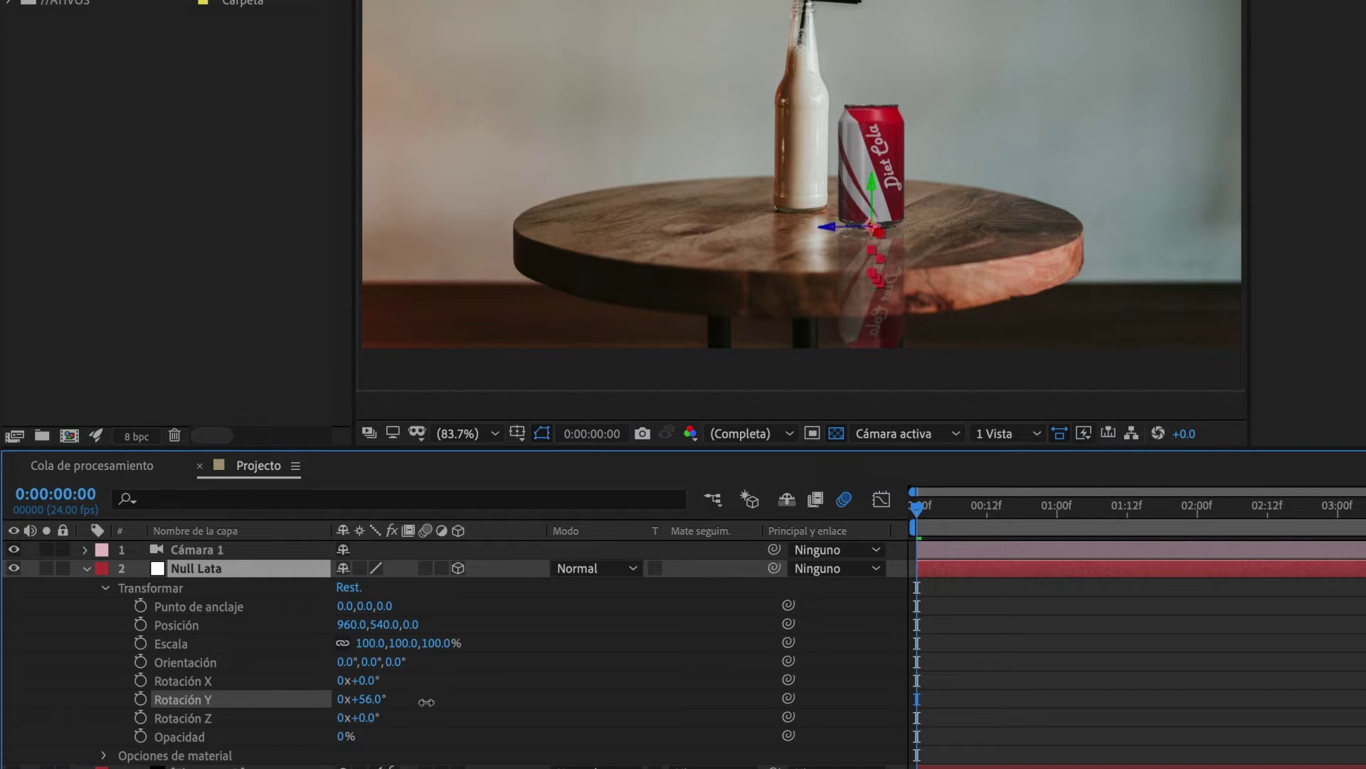
{"action": "left_click", "coordinate": [408, 678]}
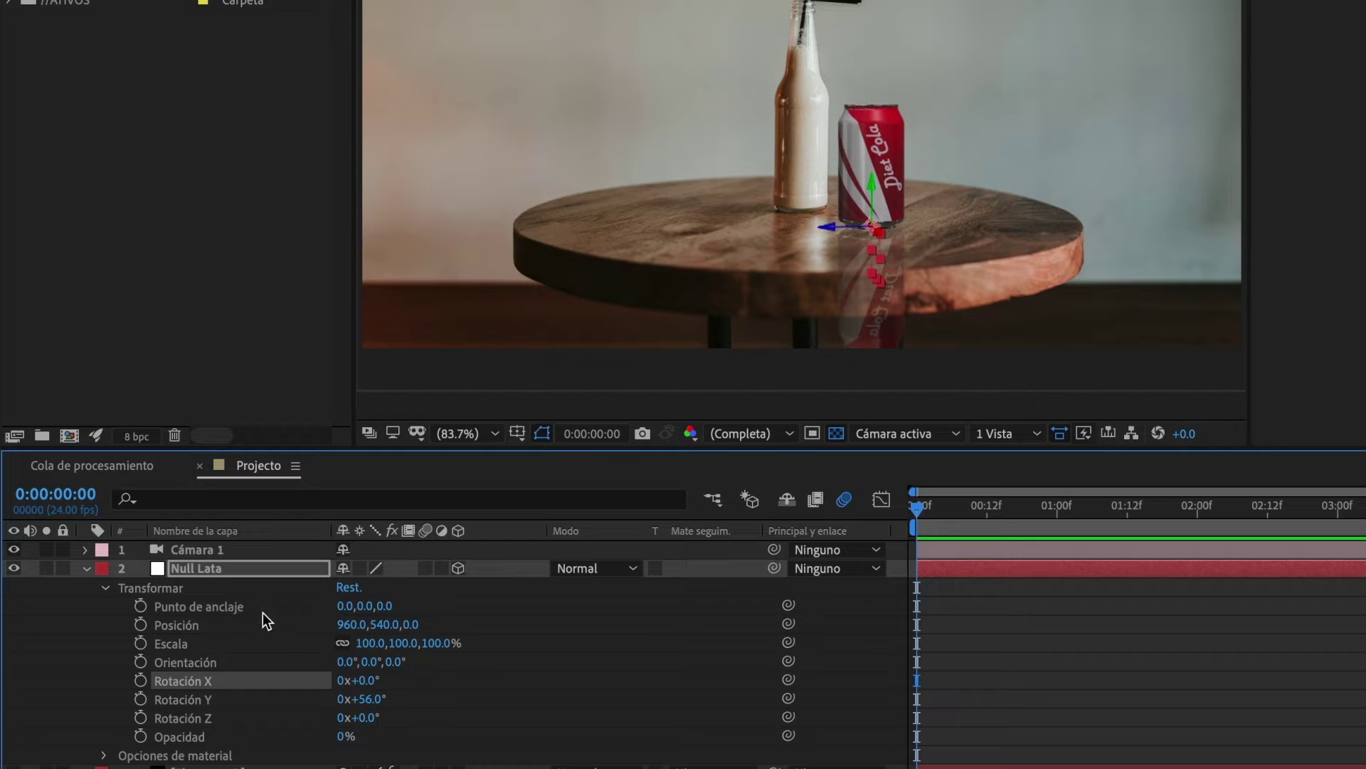
{"action": "left_click", "coordinate": [223, 571]}
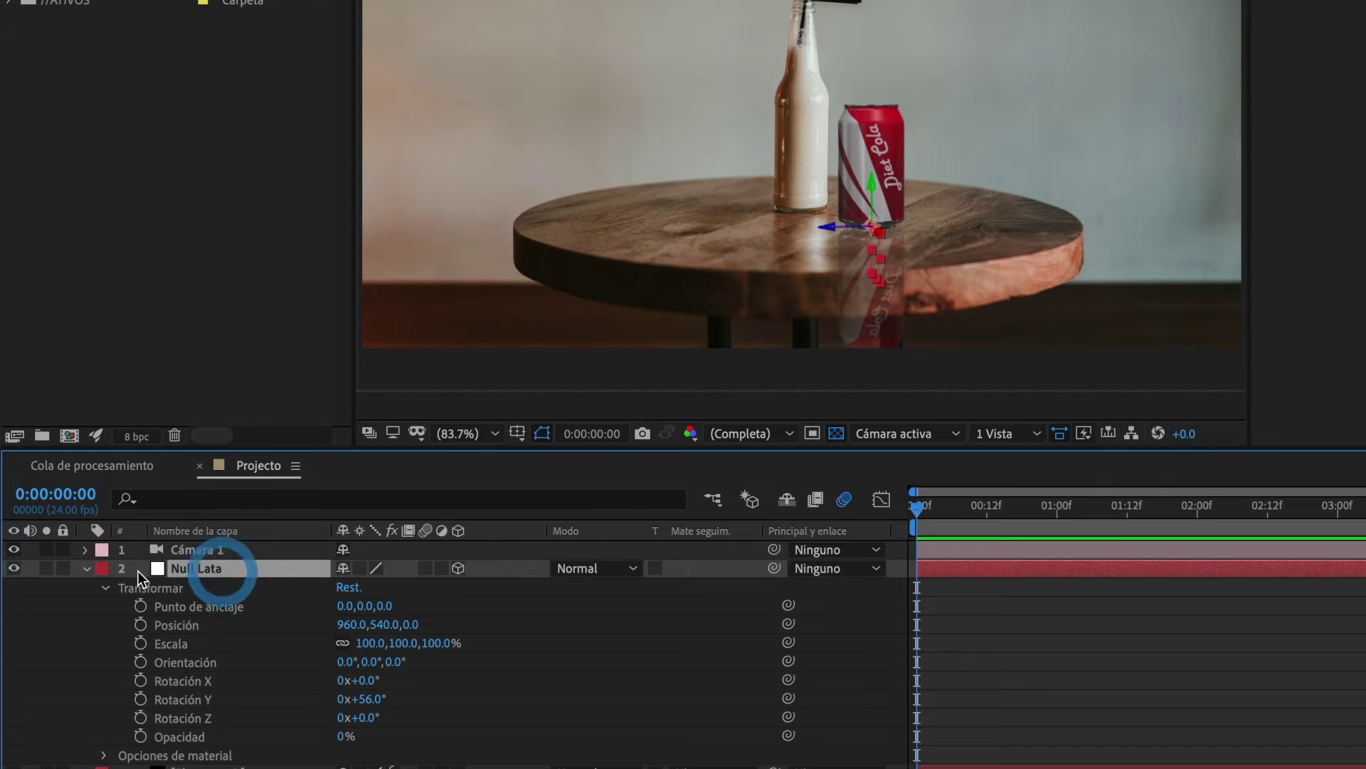
{"action": "left_click", "coordinate": [89, 567]}
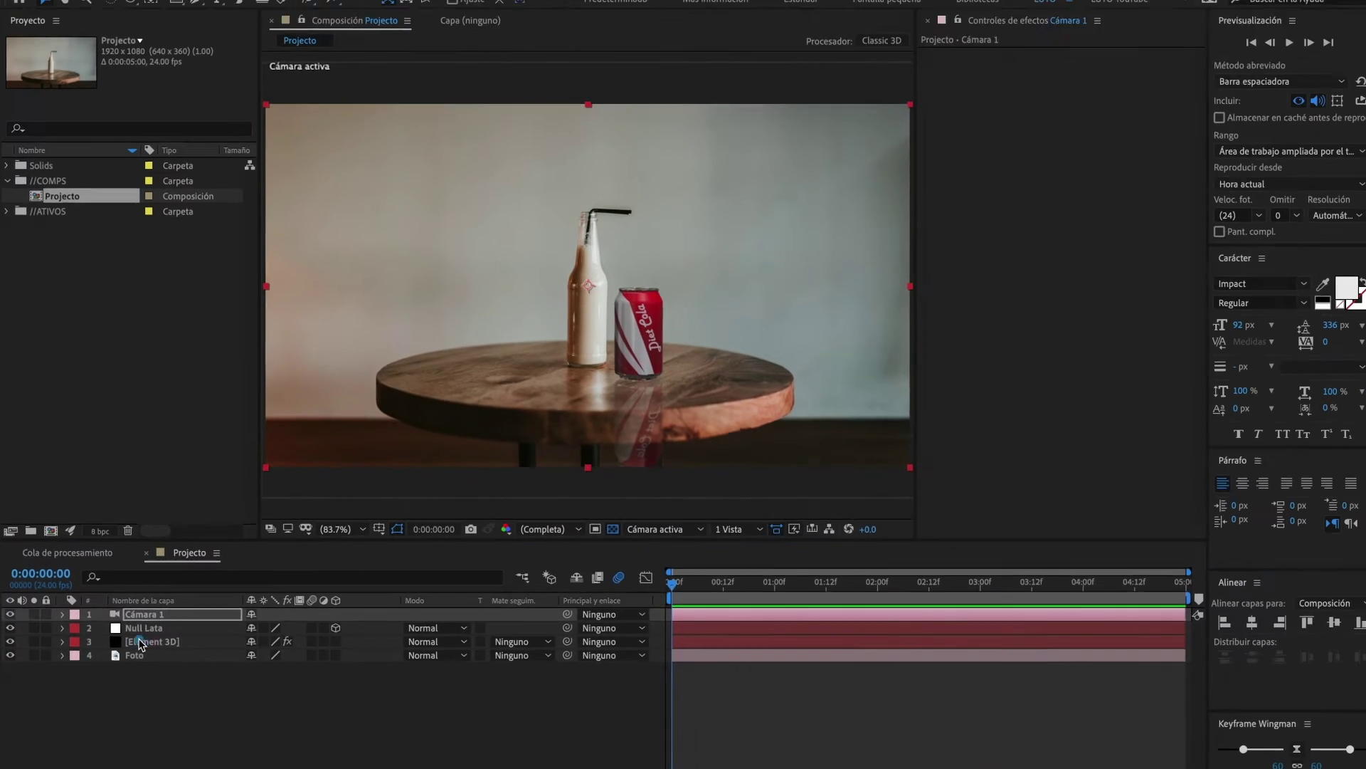
Set the Physical Environment exposure to 1.4 in the render settings of the Element effect on the Element 3D layer
{"action": "left_click", "coordinate": [187, 588]}
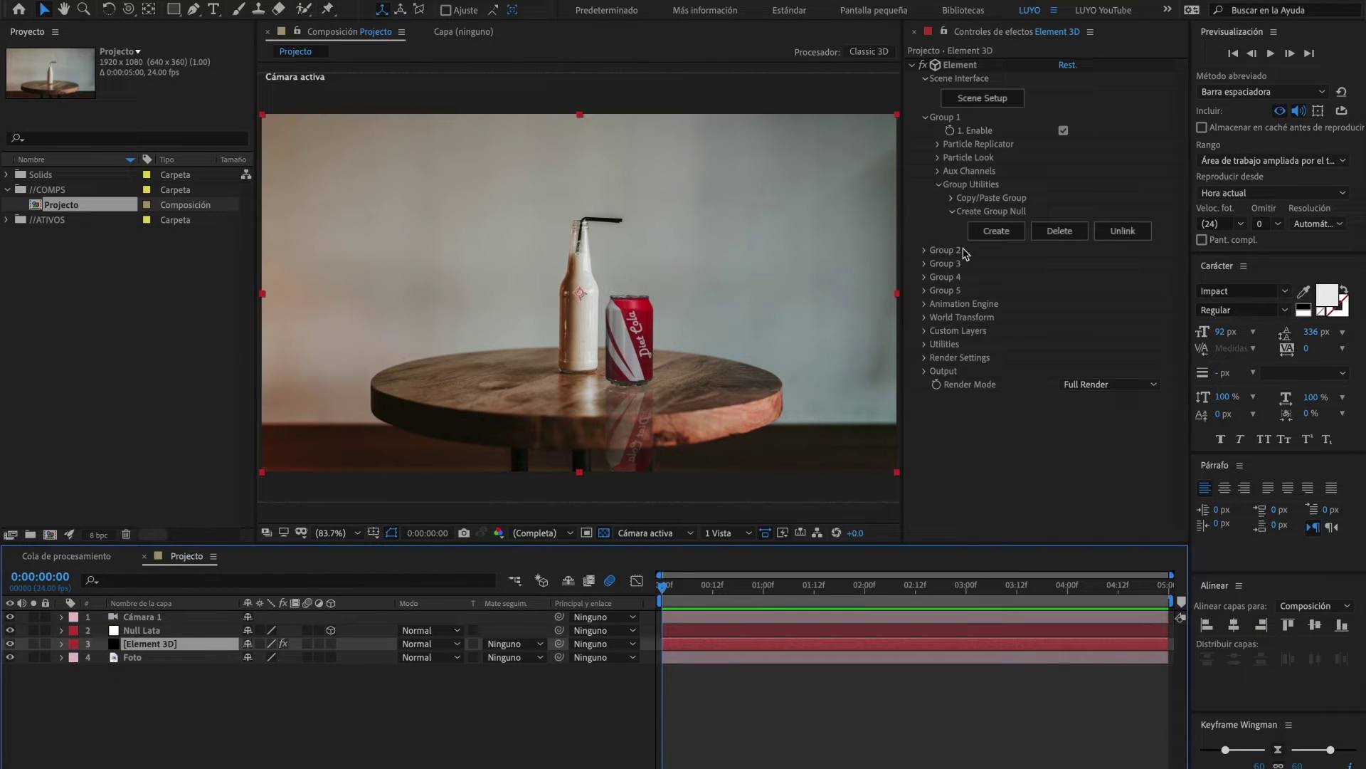
{"action": "left_click", "coordinate": [944, 190]}
{"action": "left_click", "coordinate": [940, 185]}
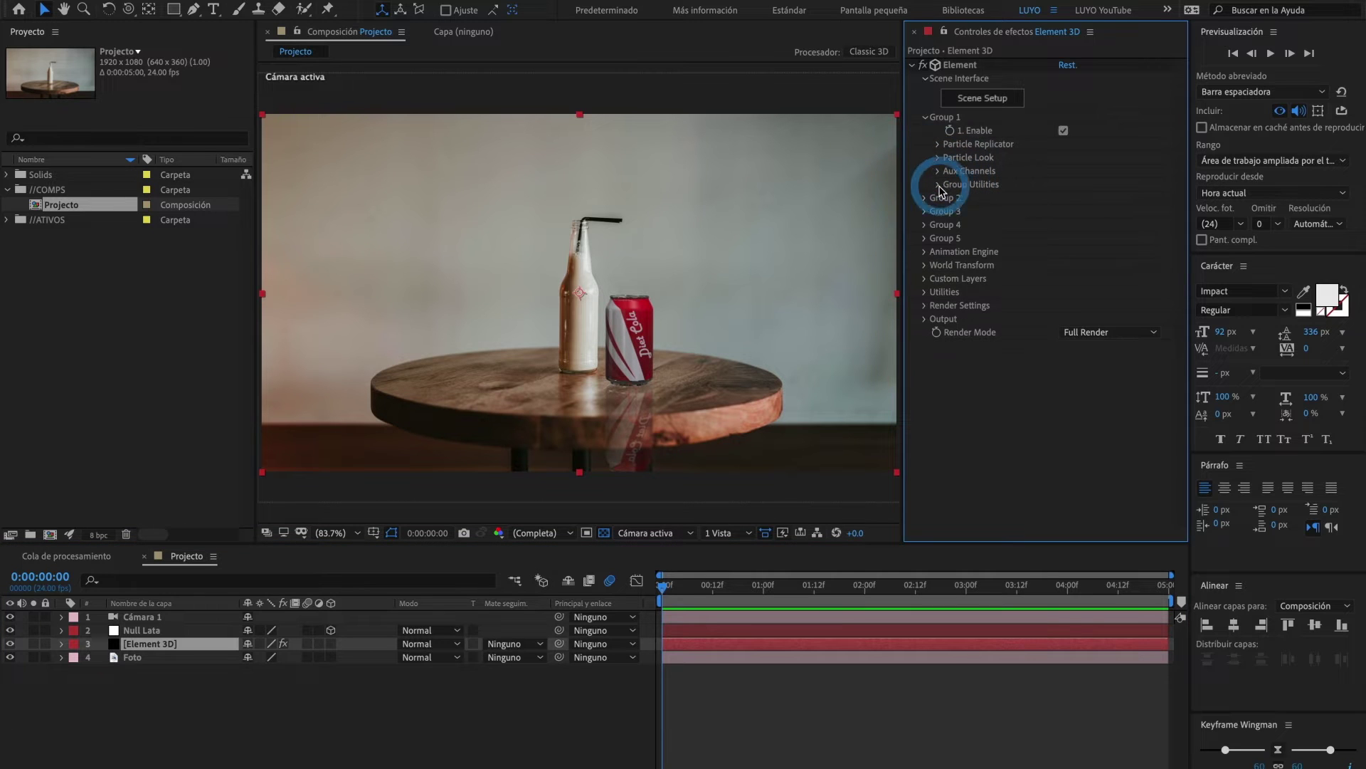
{"action": "left_click", "coordinate": [925, 118]}
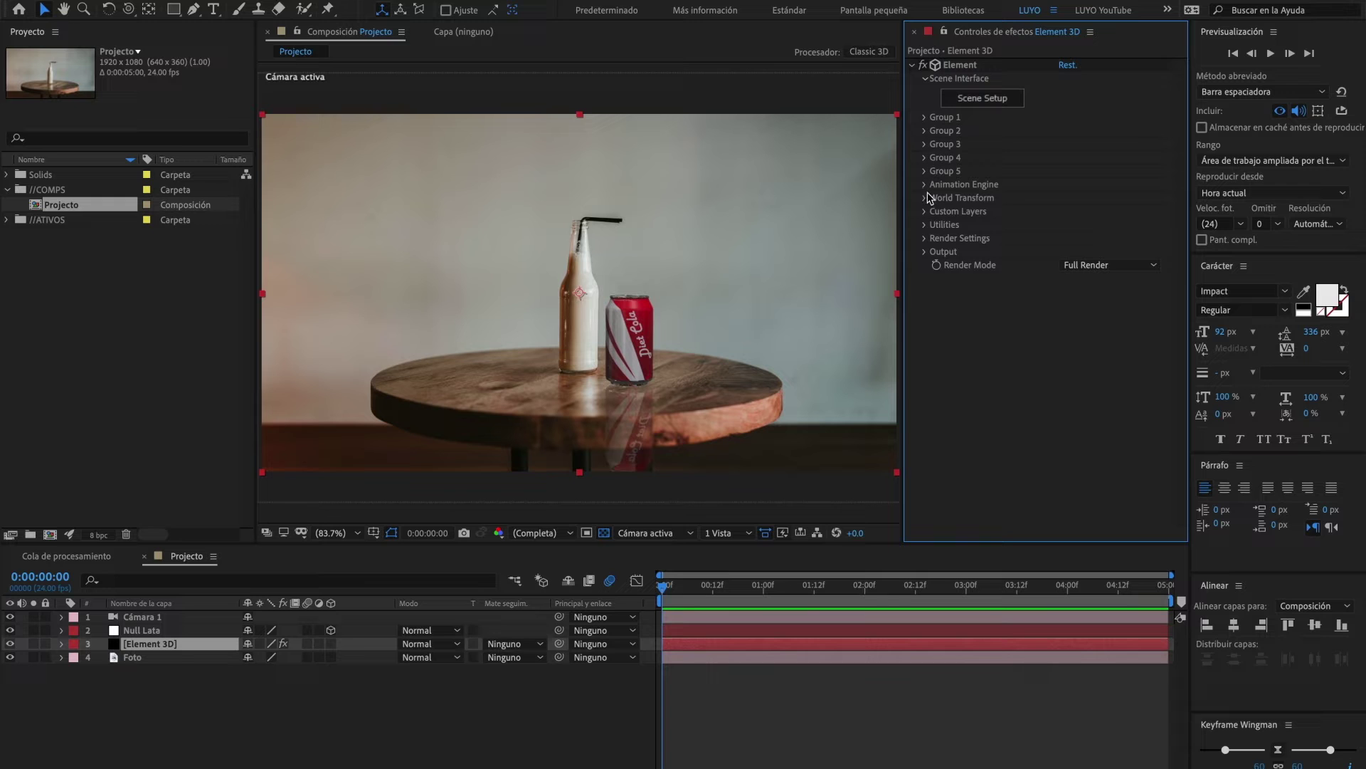
{"action": "left_click", "coordinate": [925, 237]}
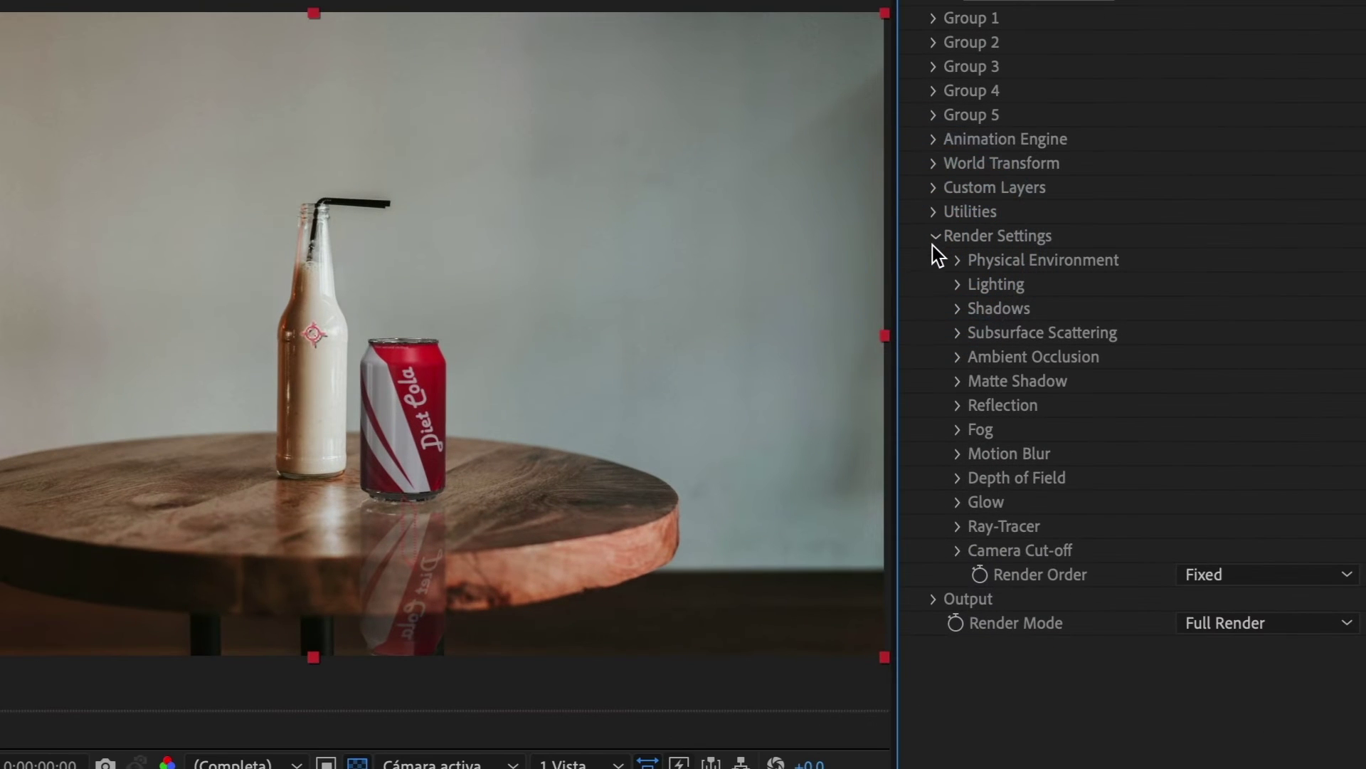
{"action": "left_click", "coordinate": [959, 261]}
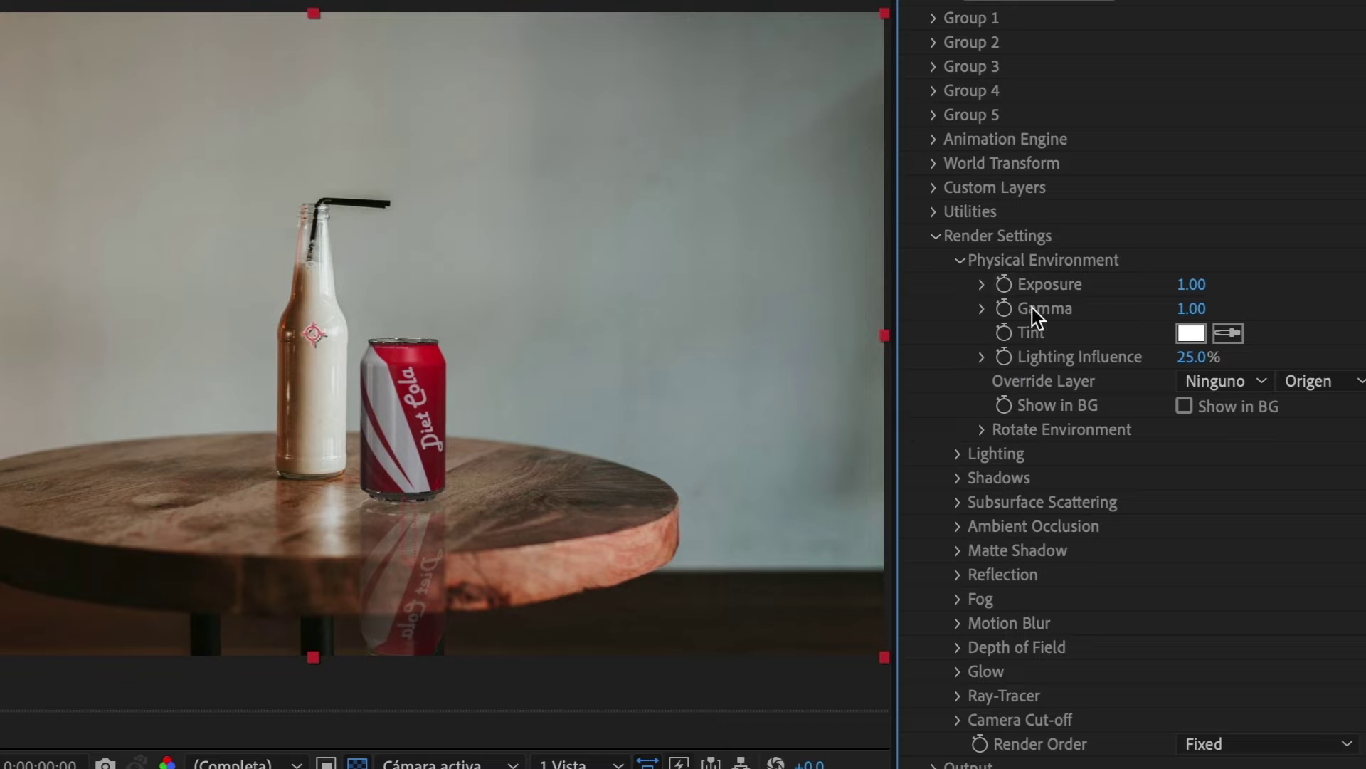
{"action": "left_click", "coordinate": [1191, 285]}
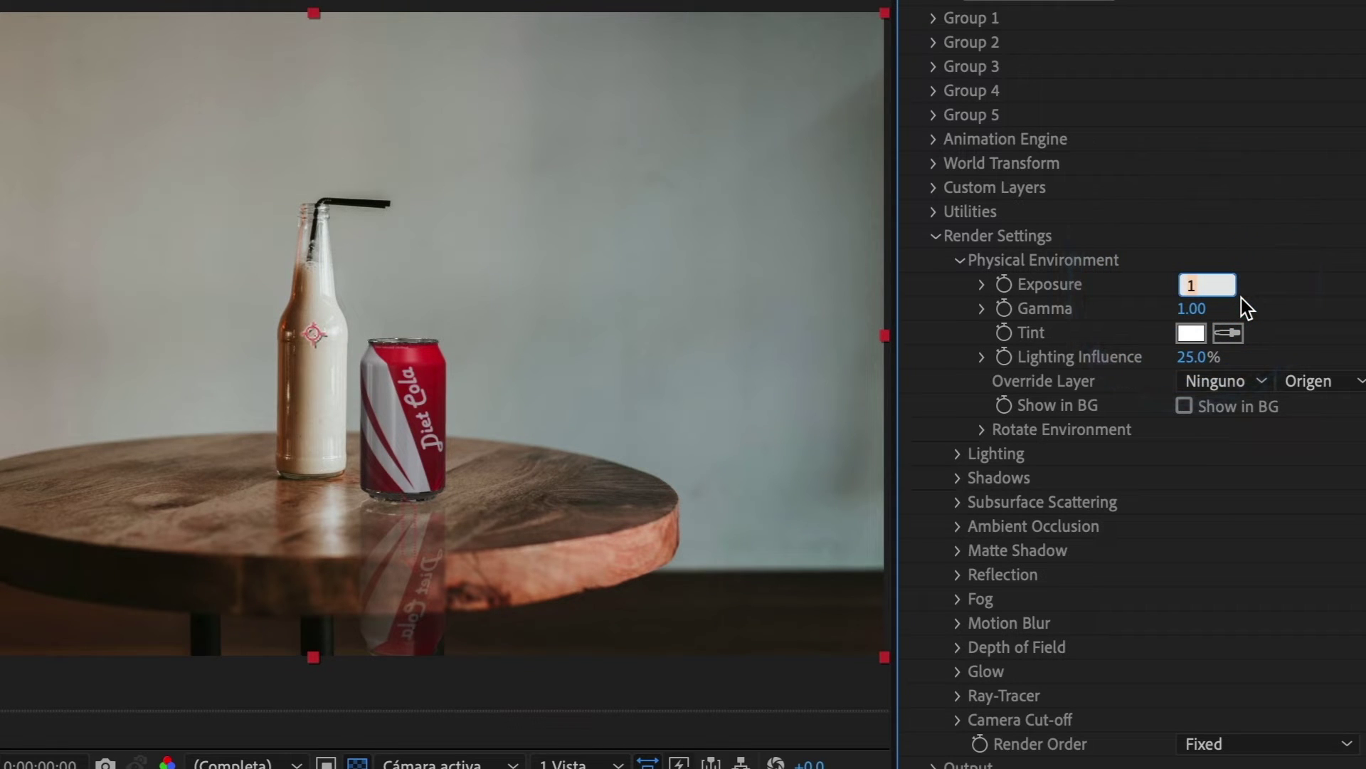
{"action": "type", "text": "1.4"}
{"action": "key", "text": "Return"}
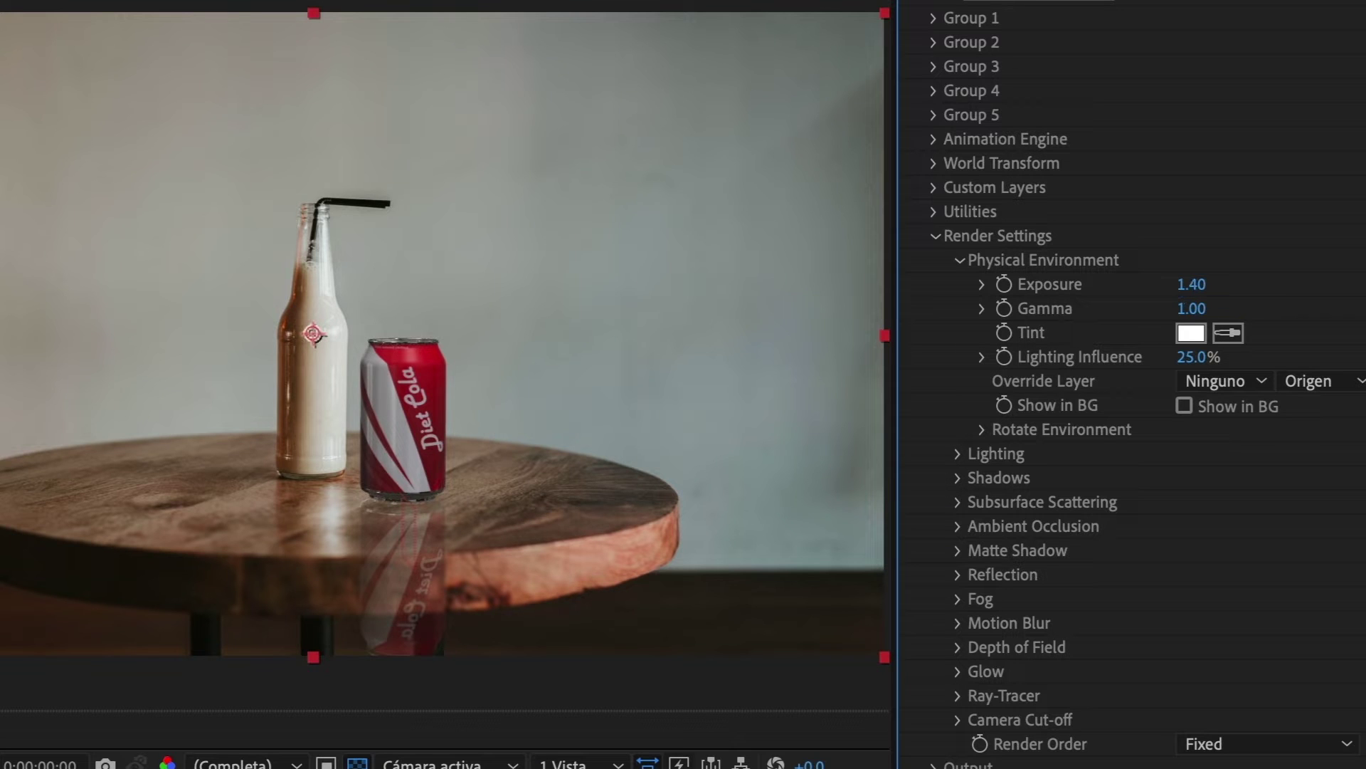
Set the Physical Environment gamma to 1.6 and the lighting influence to 0%
{"action": "left_click", "coordinate": [1195, 309]}
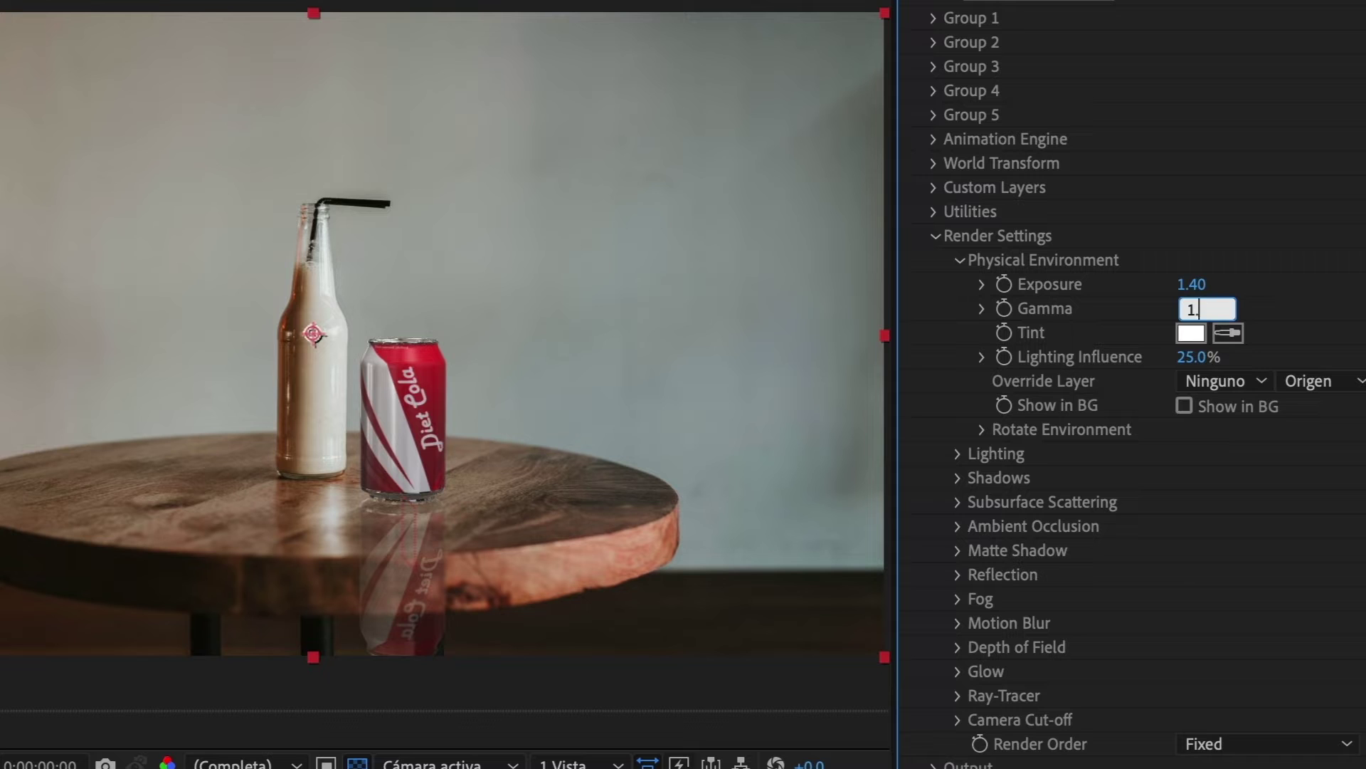
{"action": "key", "text": "Return"}
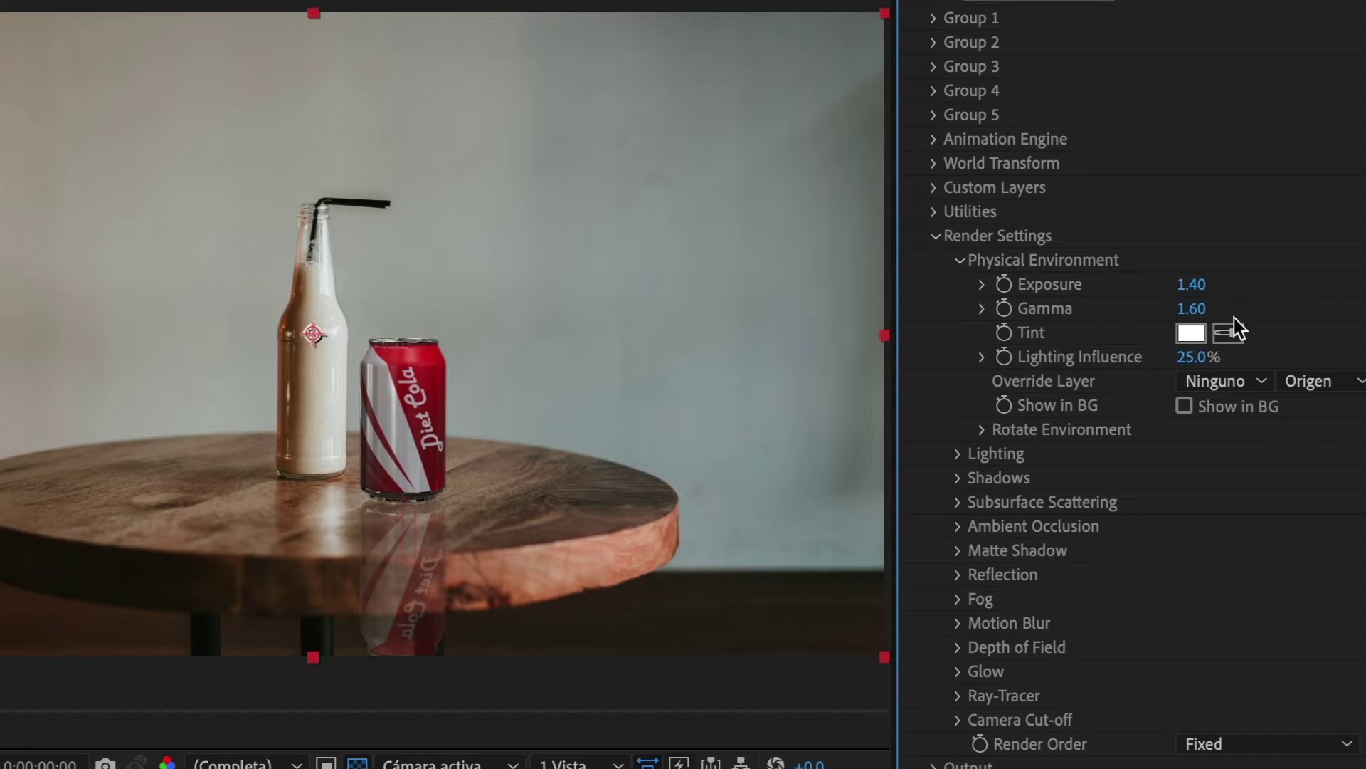
{"action": "left_click", "coordinate": [1192, 357]}
{"action": "type", "text": "0"}
{"action": "key", "text": "Return"}
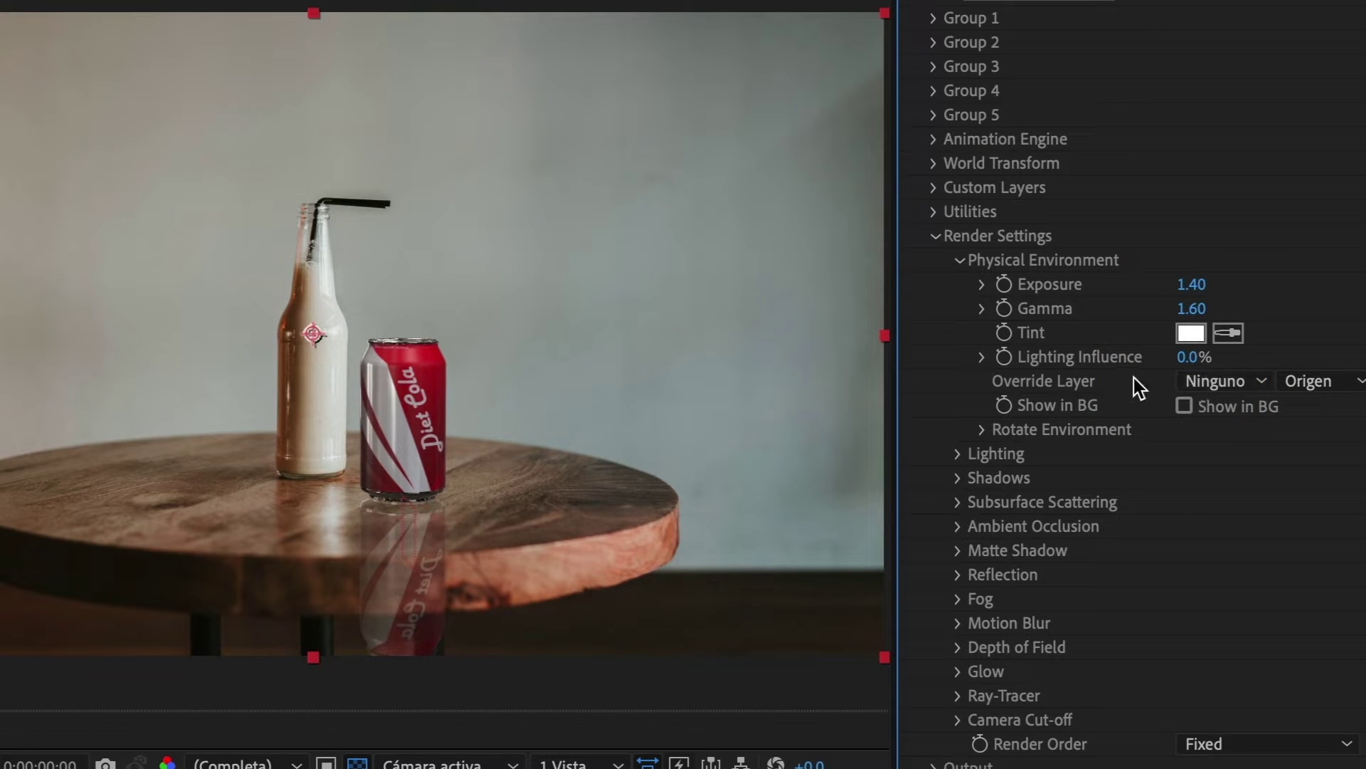
Try the Warm and Sun presets for the Element effect's added lighting and settle on Stylized
{"action": "left_click", "coordinate": [955, 452]}
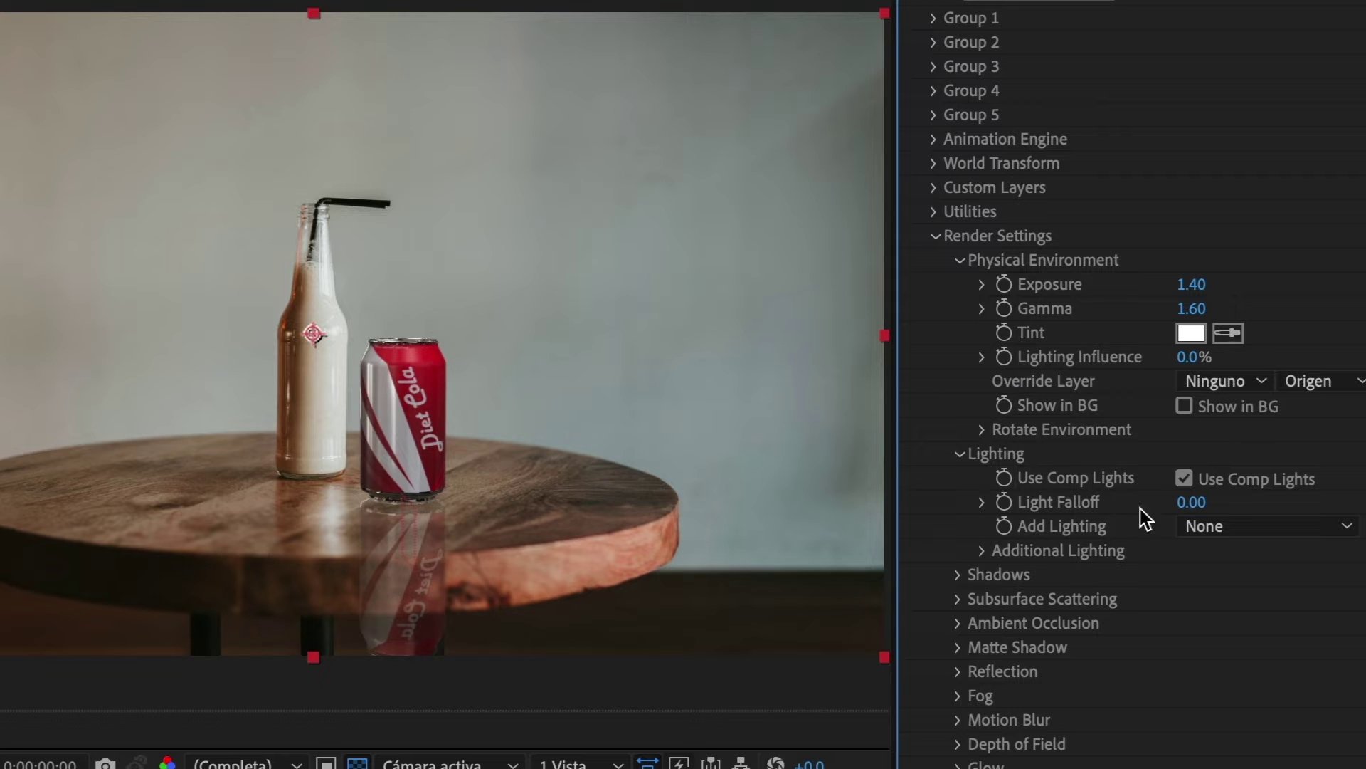
{"action": "left_click", "coordinate": [1218, 530]}
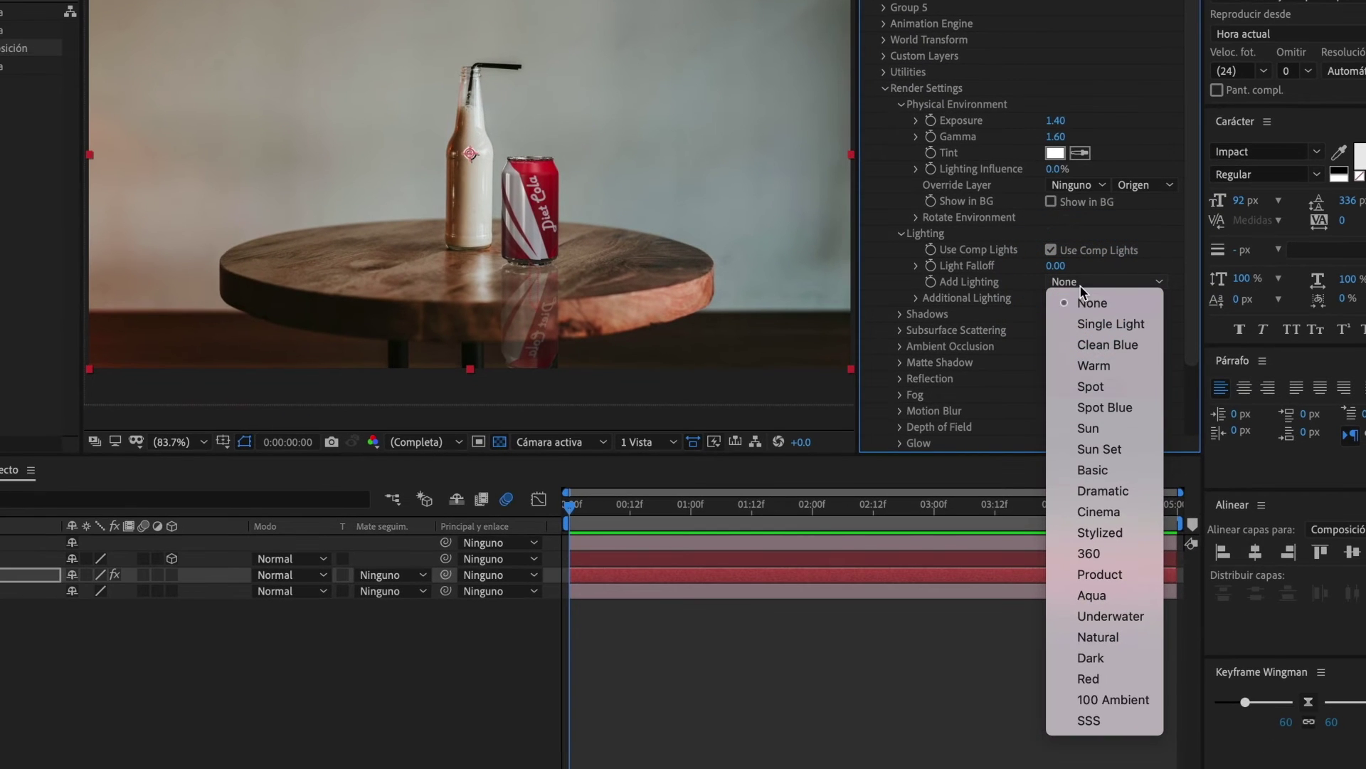
{"action": "left_click", "coordinate": [1094, 365]}
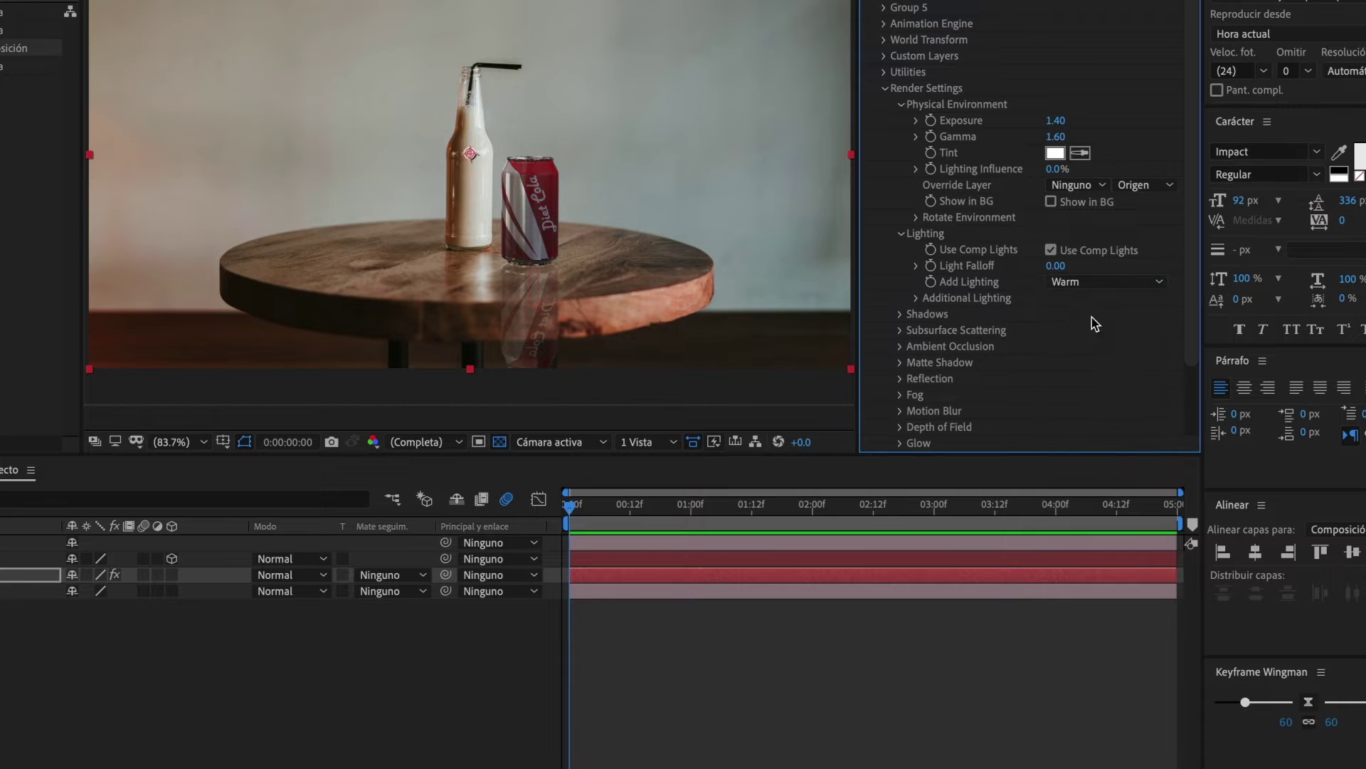
{"action": "left_click", "coordinate": [1091, 281]}
{"action": "left_click", "coordinate": [1100, 425]}
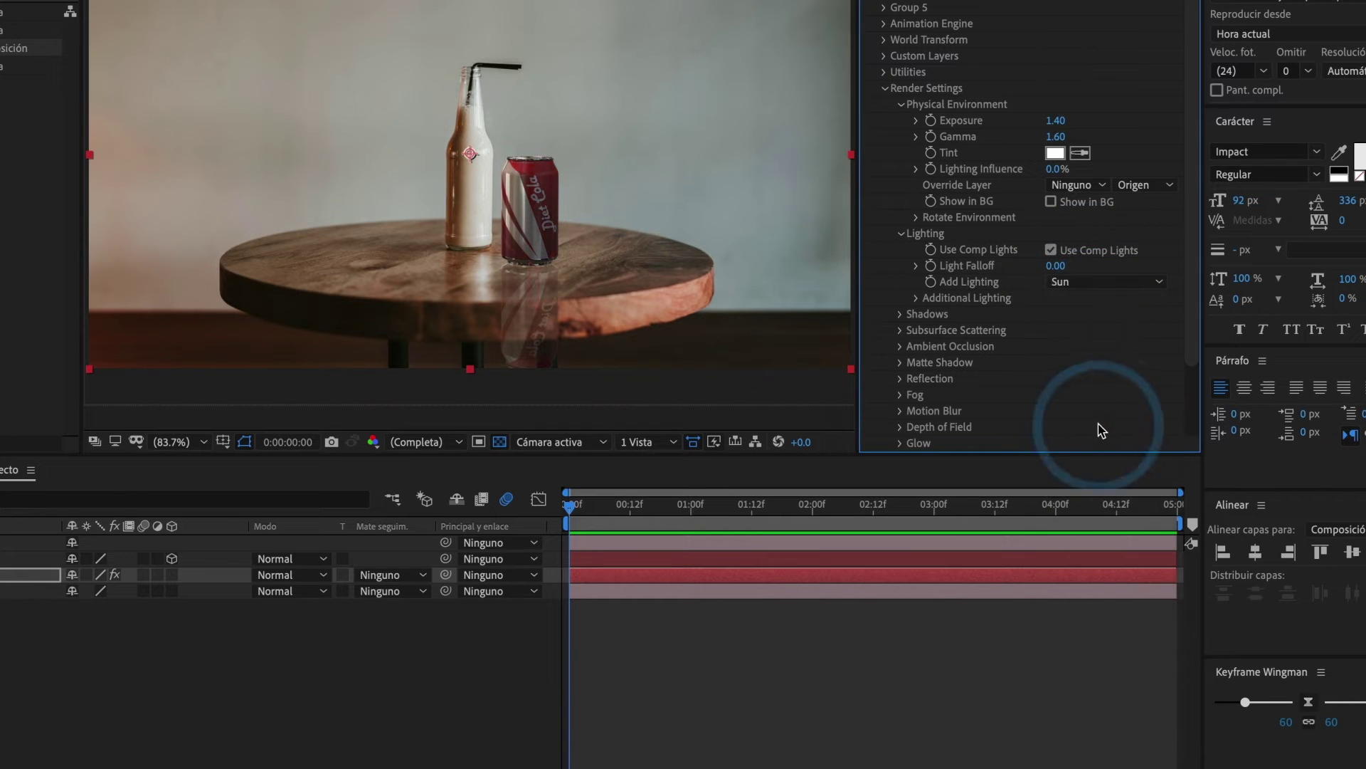
{"action": "left_click", "coordinate": [1103, 287]}
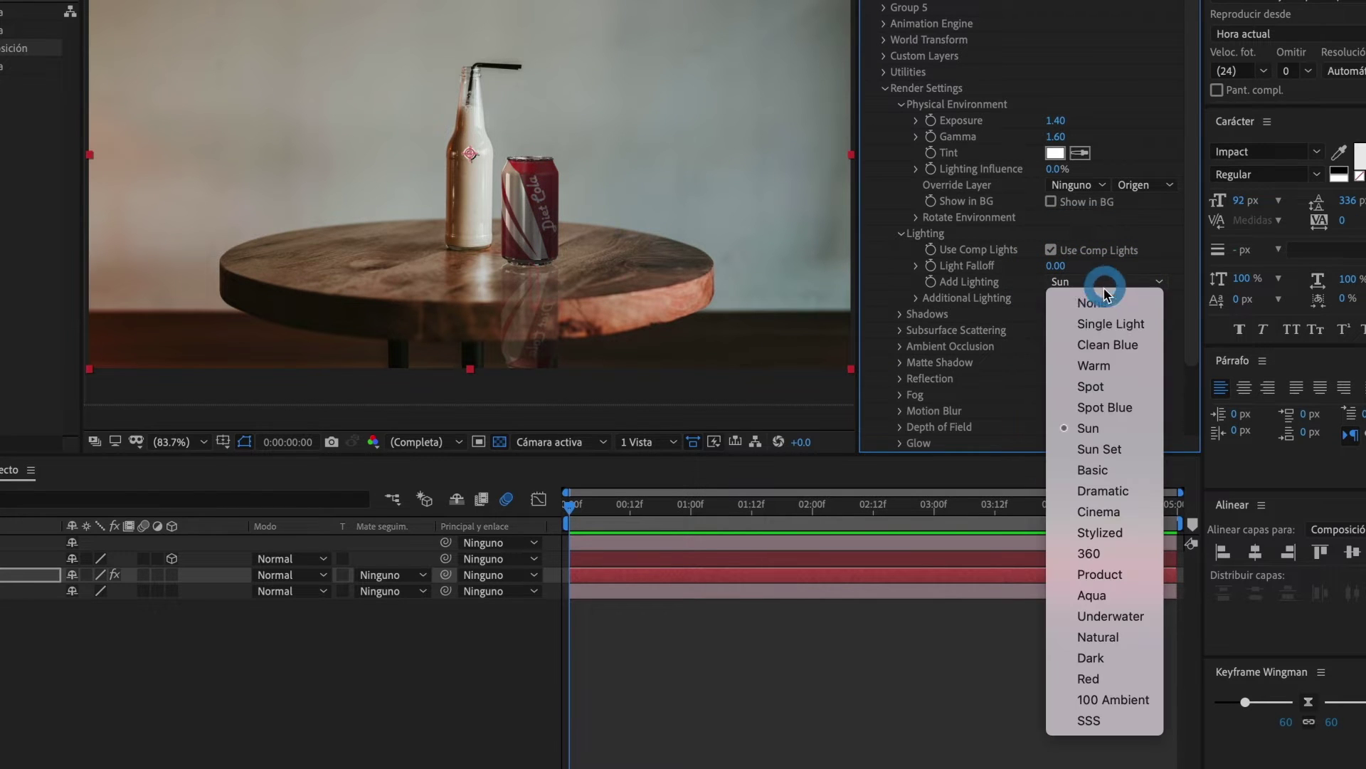
{"action": "left_click", "coordinate": [1101, 533]}
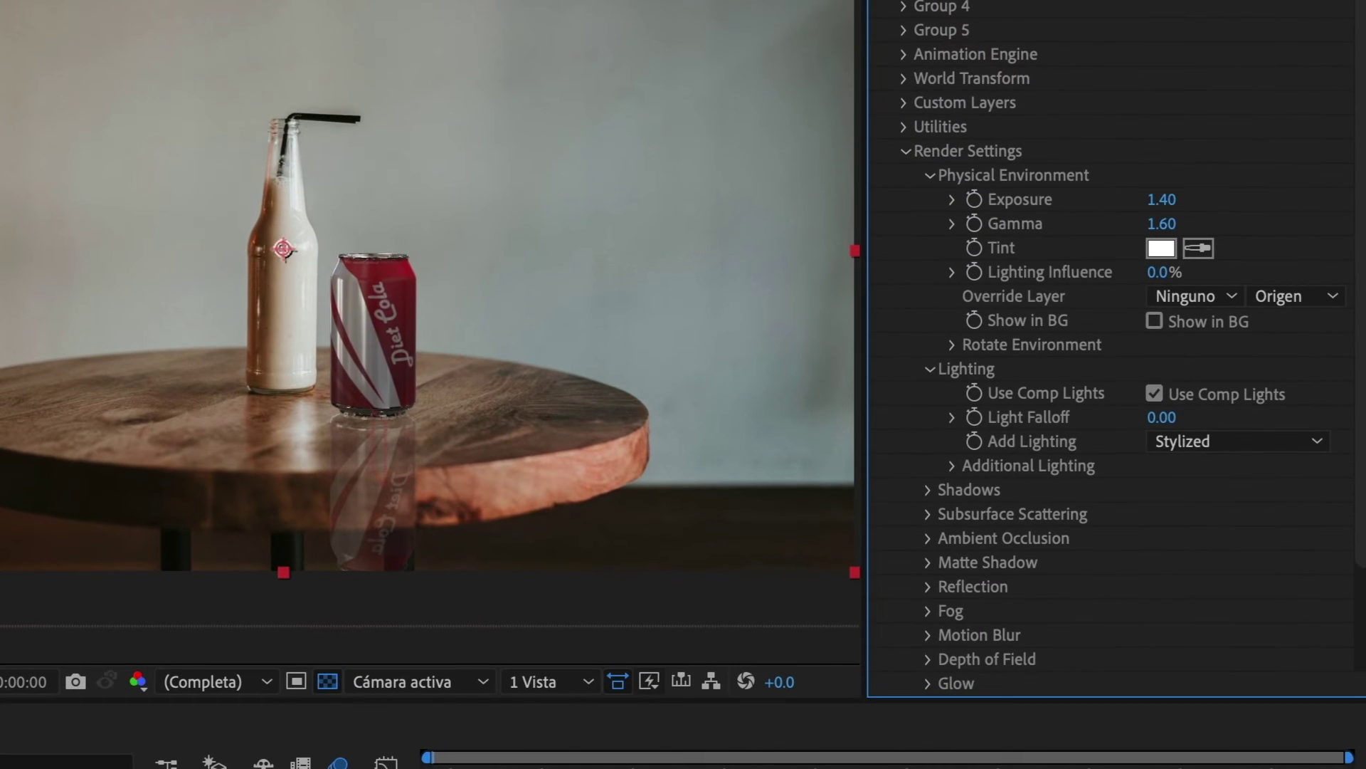
Set the additional lighting's Y rotation to 75° to brighten the side of the can
{"action": "left_click", "coordinate": [955, 466]}
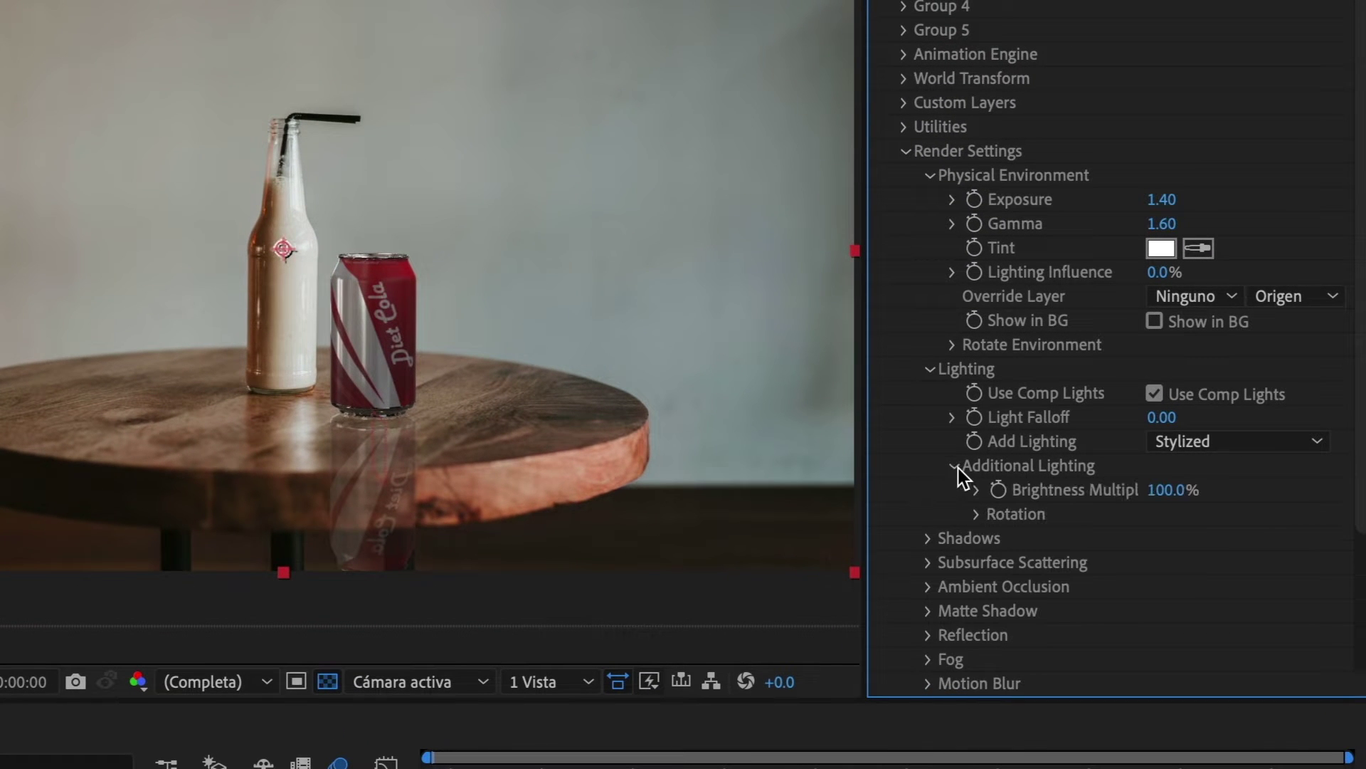
{"action": "left_click", "coordinate": [978, 515]}
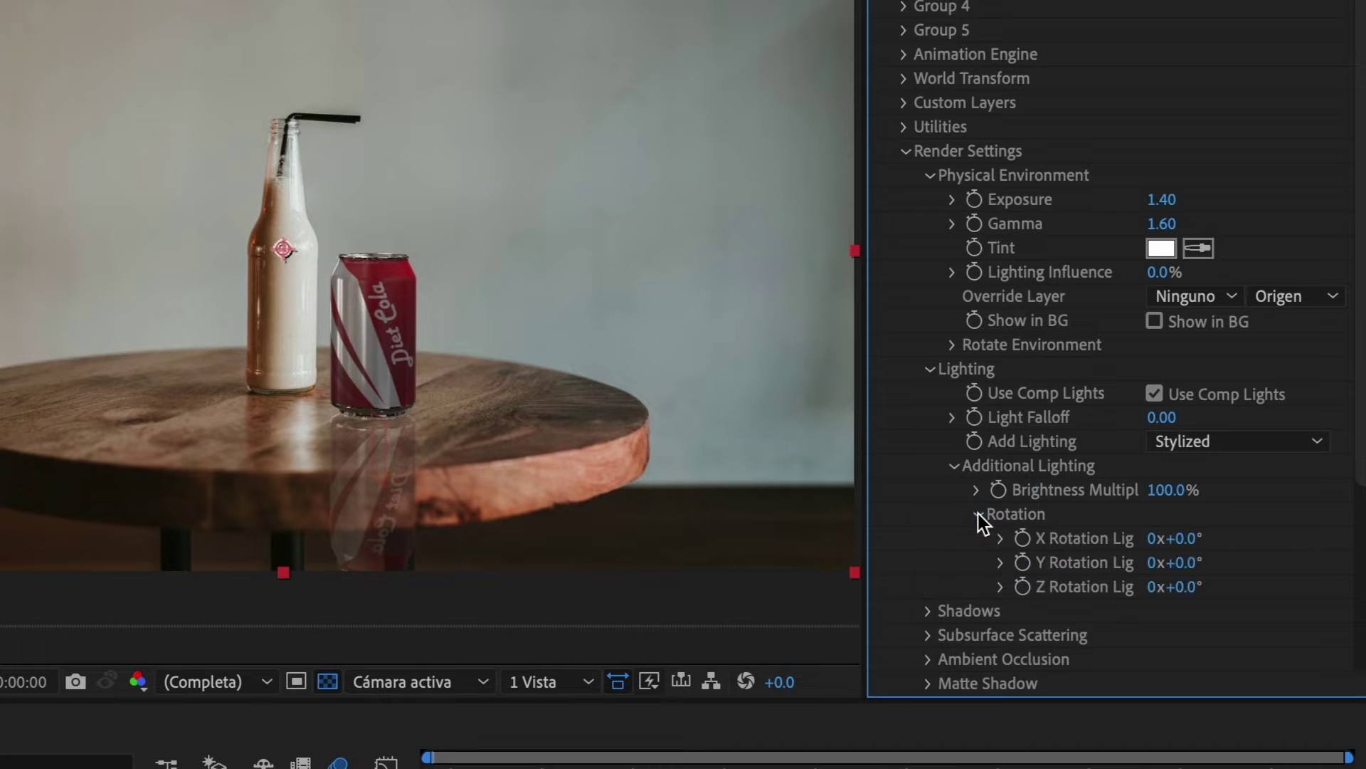
{"action": "left_click", "coordinate": [1181, 563]}
{"action": "left_click_drag", "start_coordinate": [1183, 563], "coordinate": [1279, 561]}
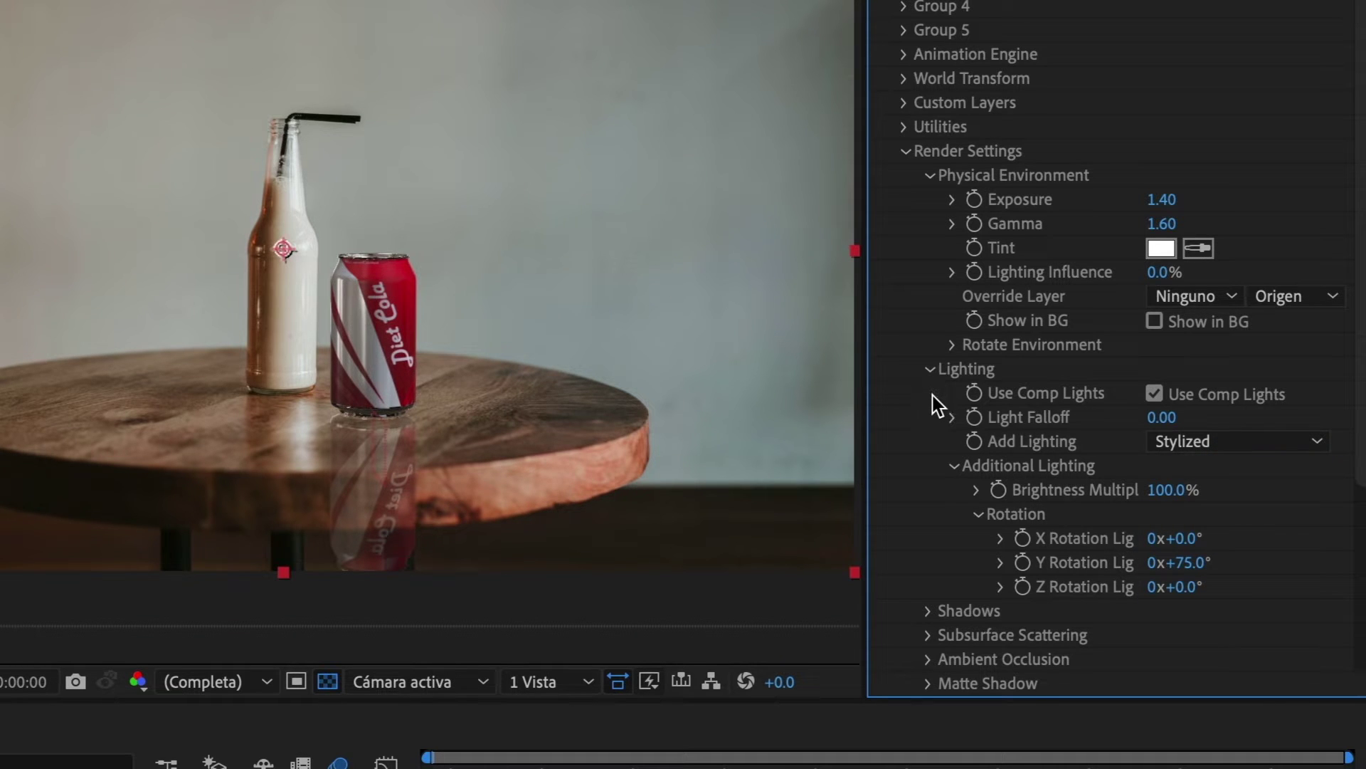
Enable ambient occlusion in the Element render settings and set the SSAO intensity to 7.5
{"action": "left_click", "coordinate": [927, 659]}
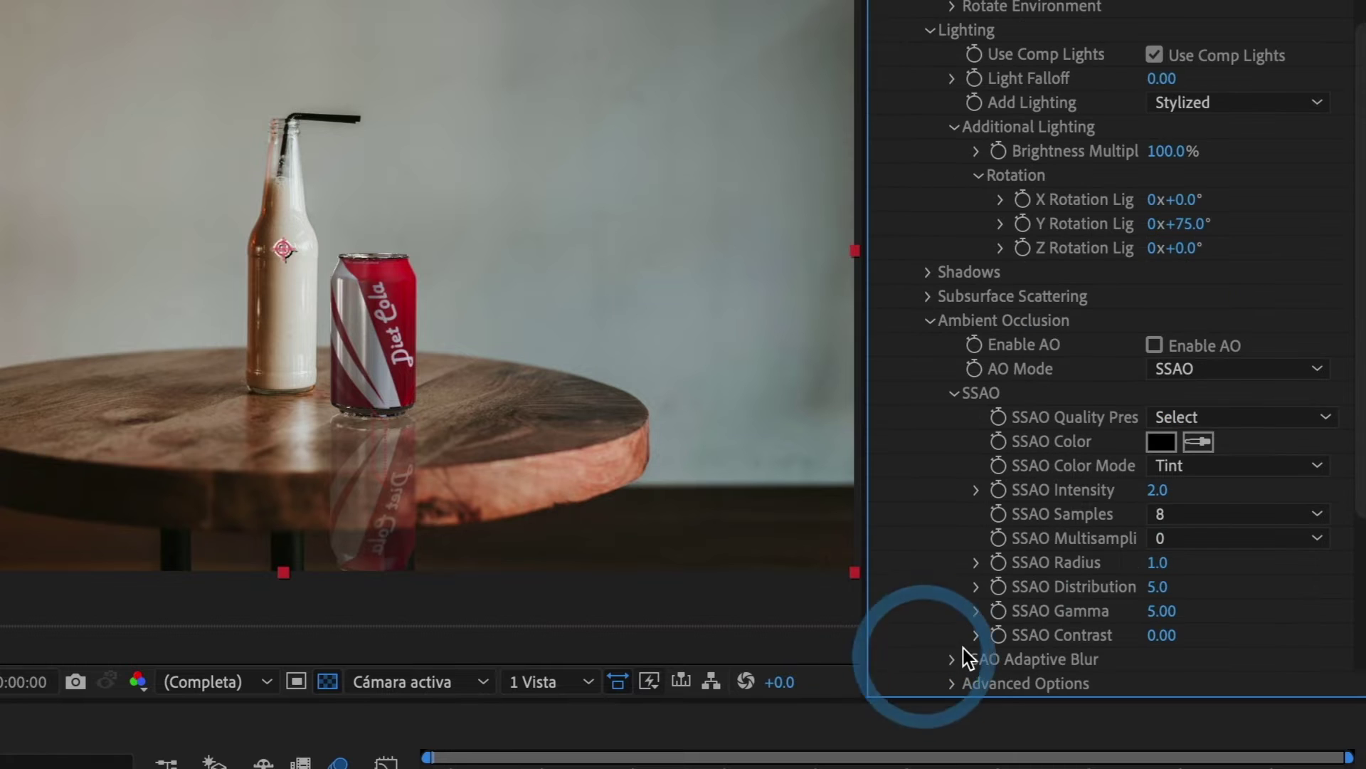
{"action": "left_click", "coordinate": [1155, 347]}
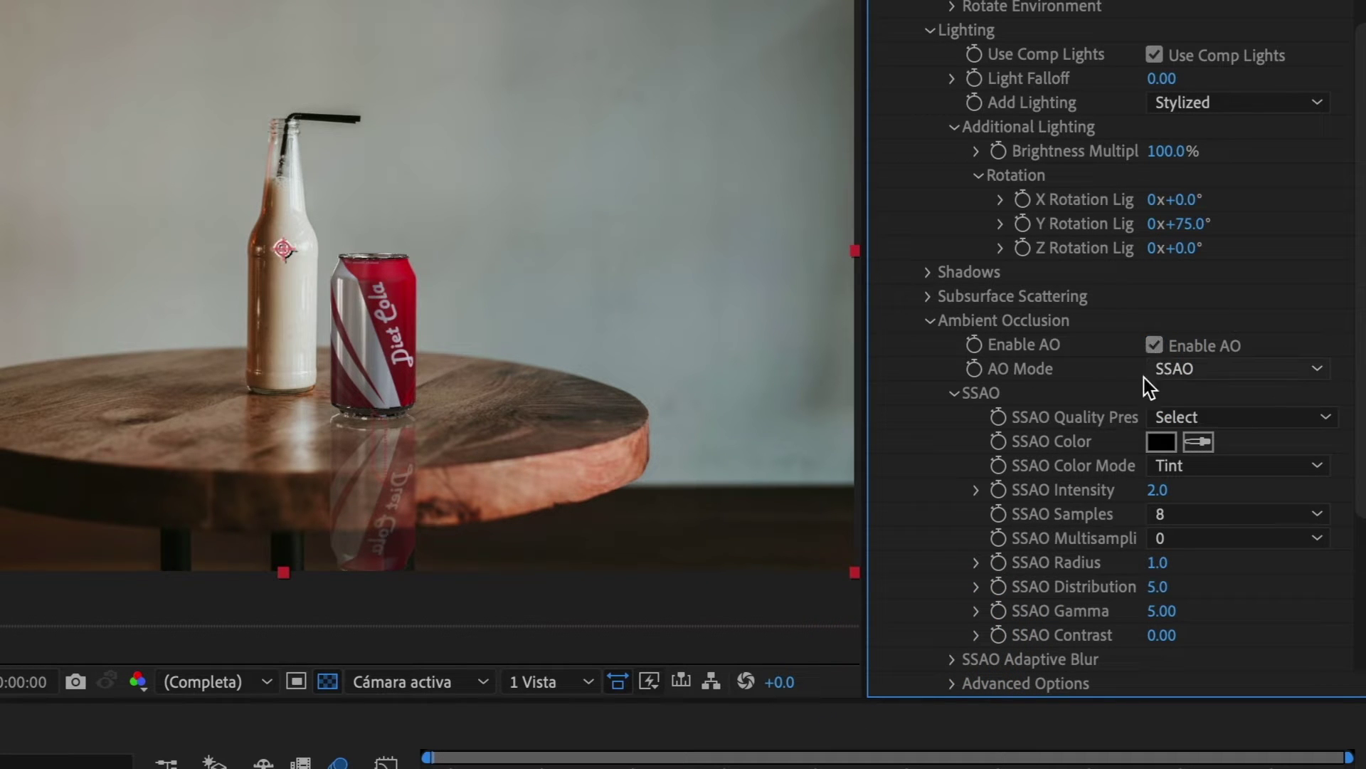
{"action": "left_click", "coordinate": [1155, 490]}
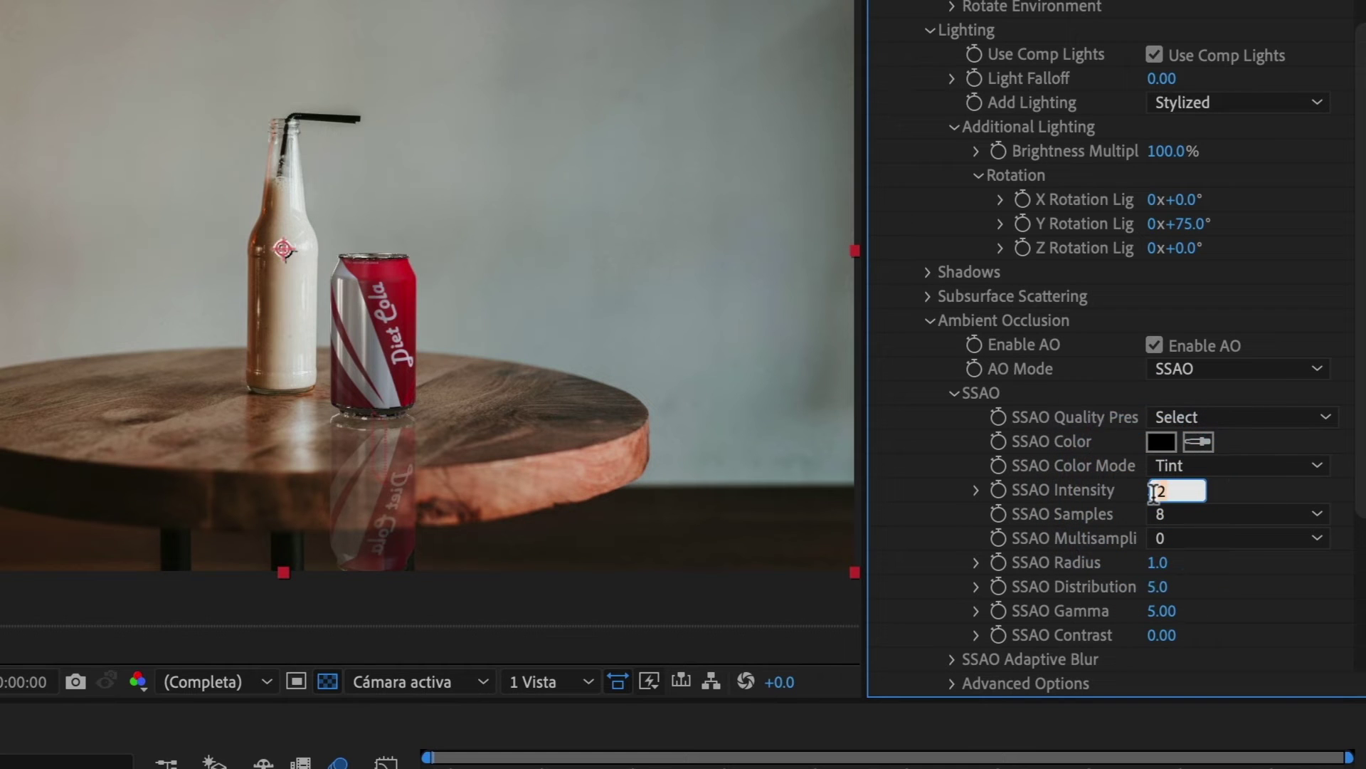
{"action": "type", "text": "7.5"}
{"action": "key", "text": "Return"}
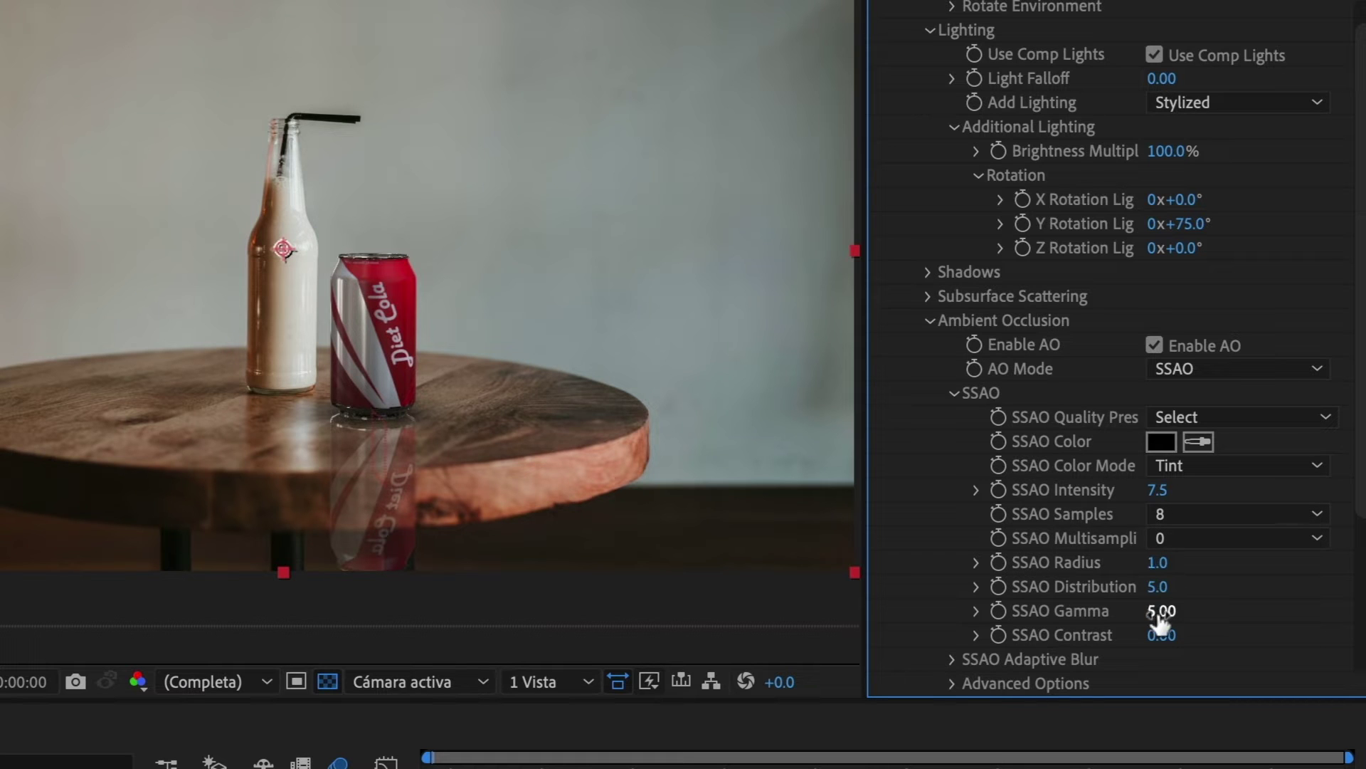
Set the SSAO contrast to 1 and collapse the Ambient Occlusion, Lighting and Physical Environment groups
{"action": "left_click", "coordinate": [1163, 635]}
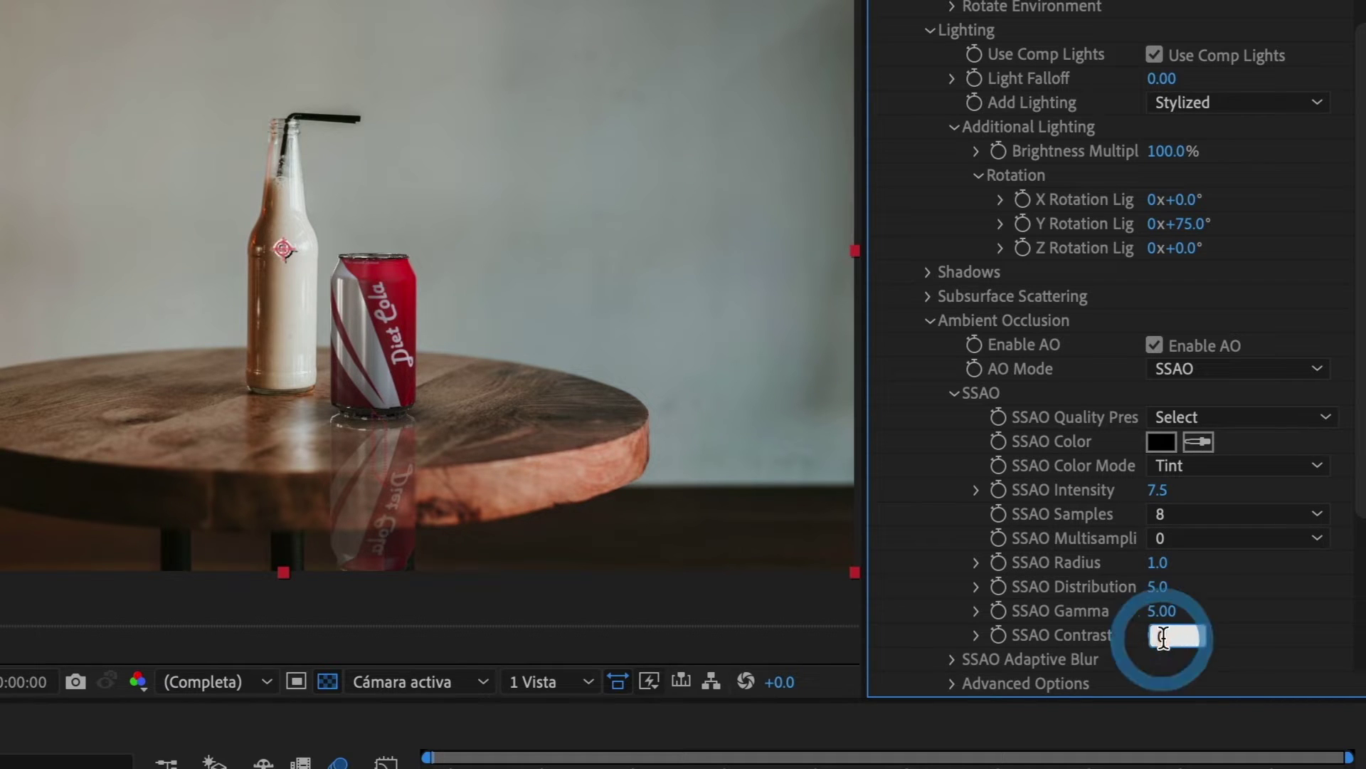
{"action": "type", "text": "1"}
{"action": "key", "text": "Return"}
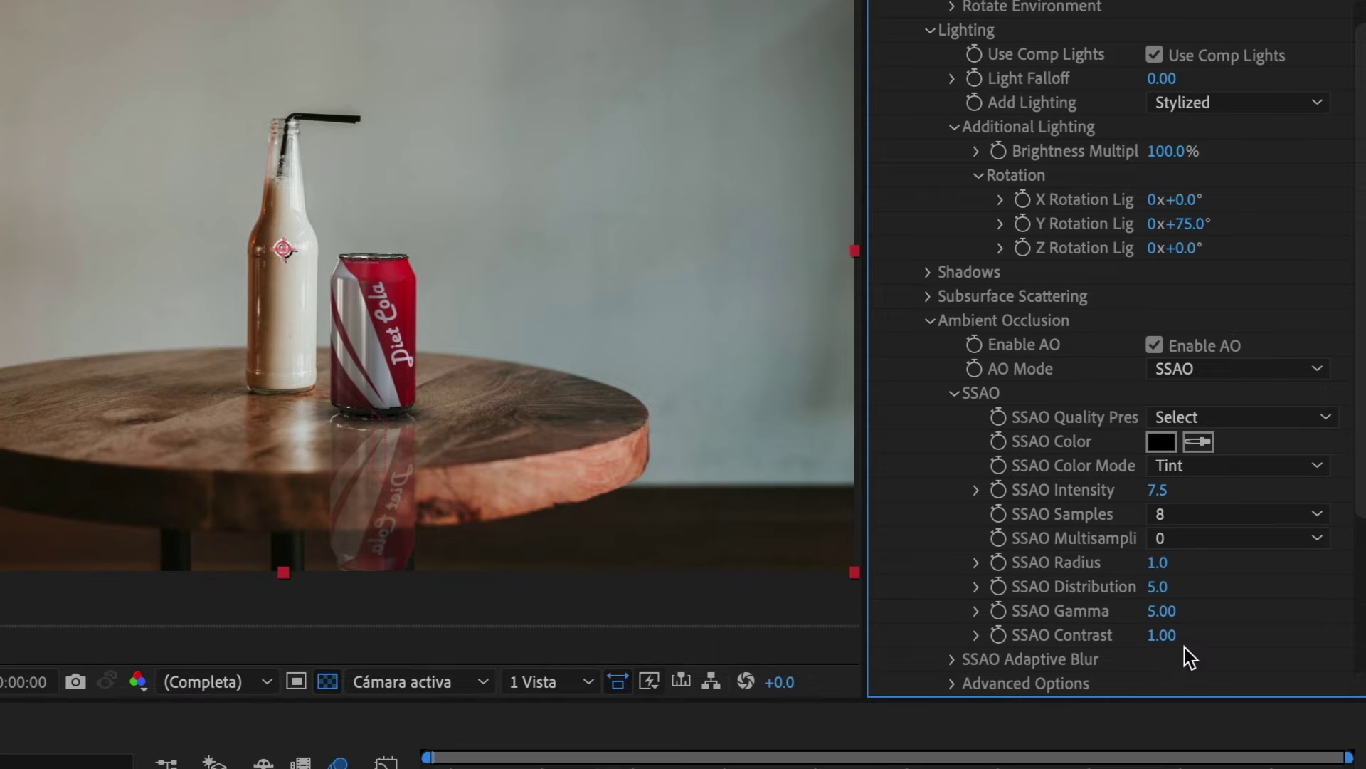
{"action": "left_click", "coordinate": [931, 322]}
{"action": "left_click", "coordinate": [954, 227]}
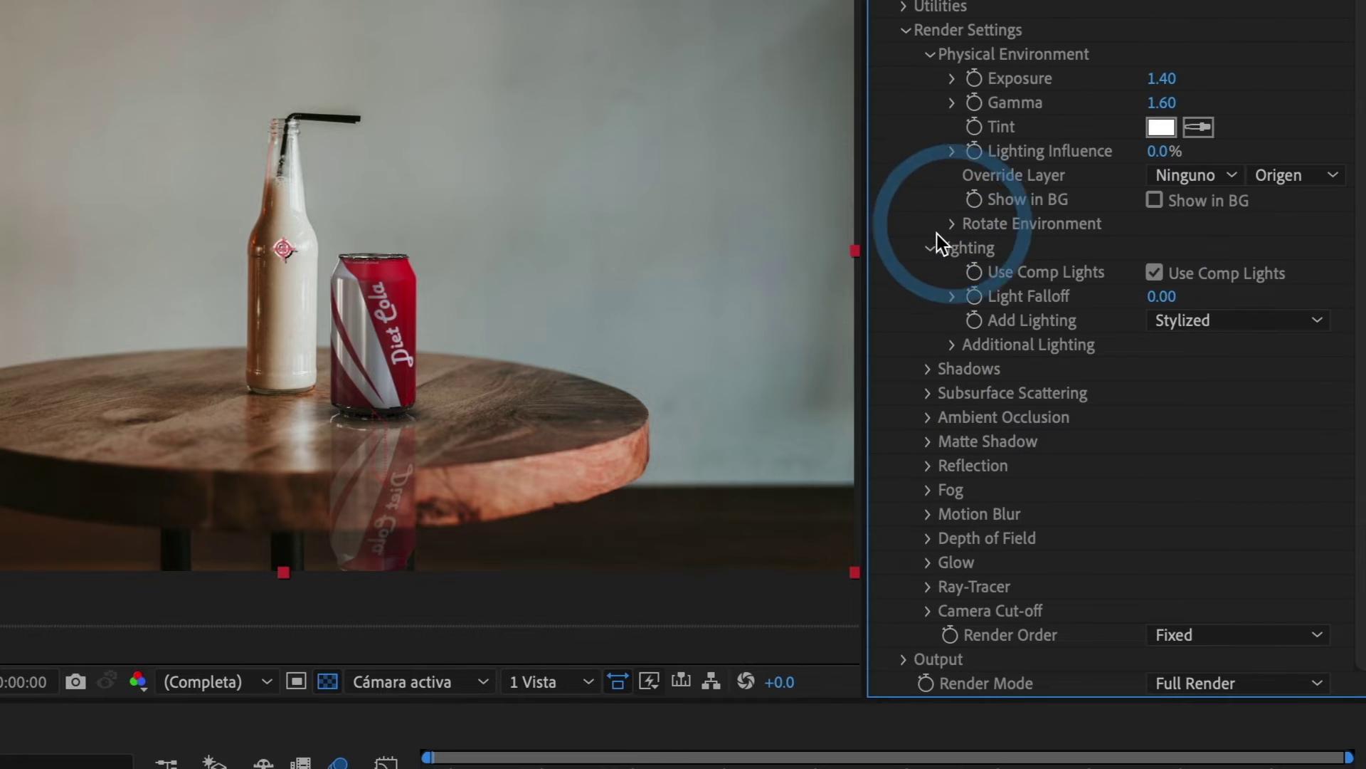
{"action": "left_click", "coordinate": [934, 241]}
{"action": "left_click", "coordinate": [935, 151]}
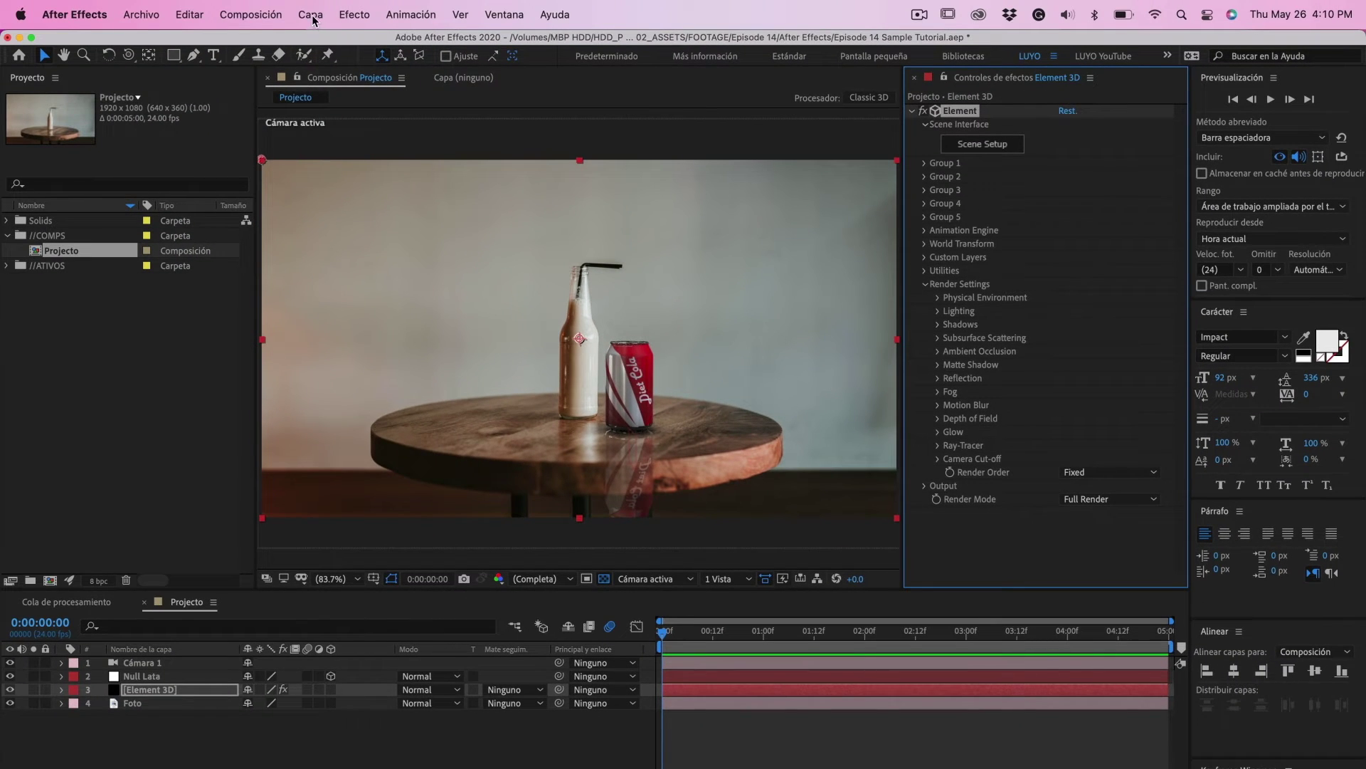
Create a spot light (Luz concentrada) named "Luz 01" with shadow casting (Proyecta sombras) enabled
{"action": "left_click", "coordinate": [311, 15]}
{"action": "mouse_move", "coordinate": [317, 42]}
{"action": "left_click", "coordinate": [598, 76]}
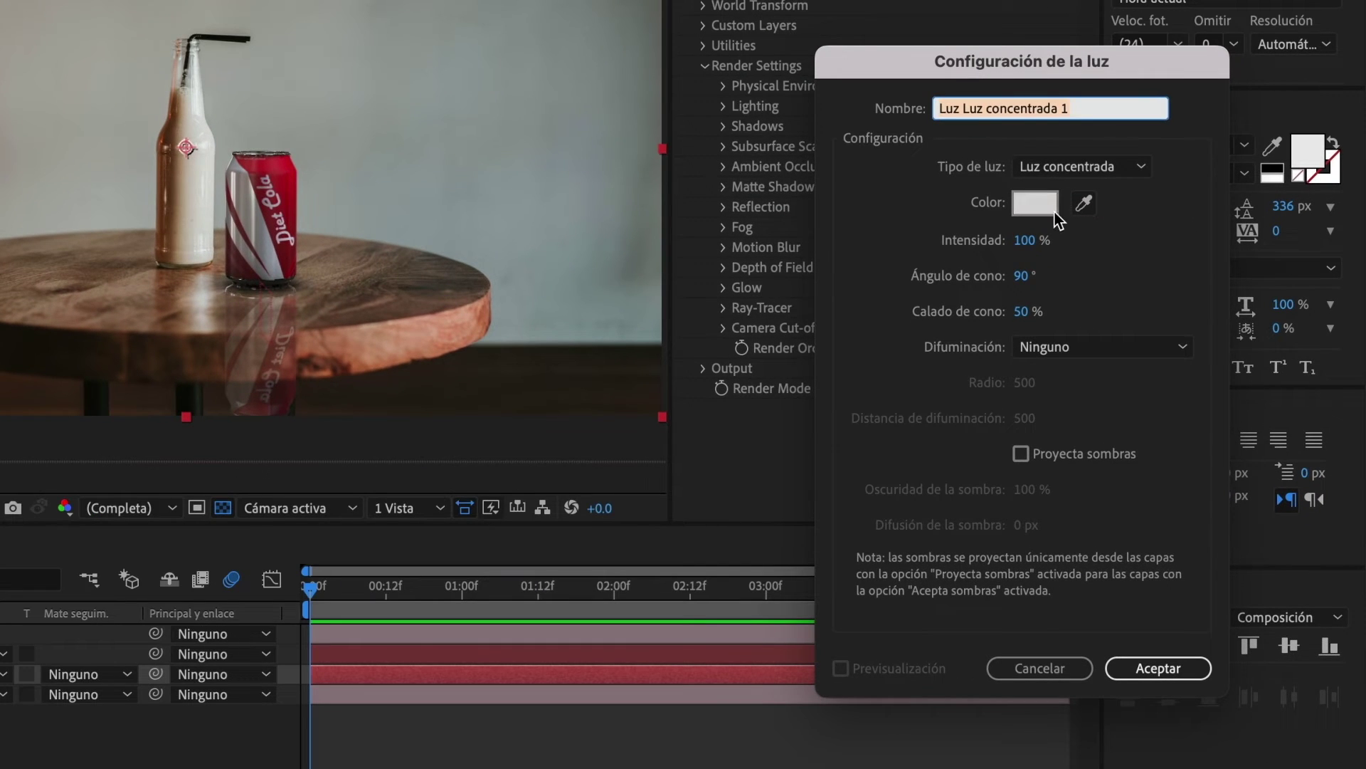
{"action": "left_click", "coordinate": [972, 112]}
{"action": "left_click", "coordinate": [1227, 113]}
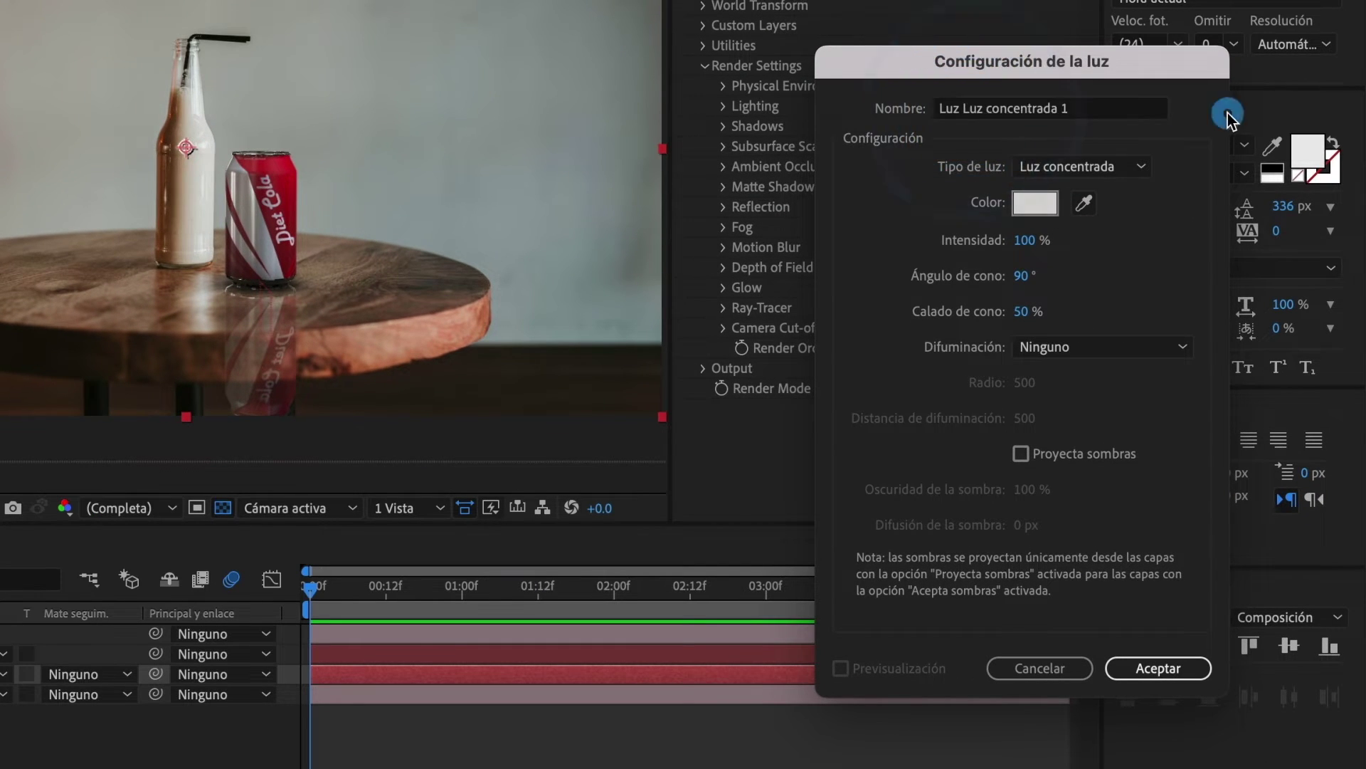
{"action": "left_click_drag", "start_coordinate": [1097, 109], "coordinate": [959, 109]}
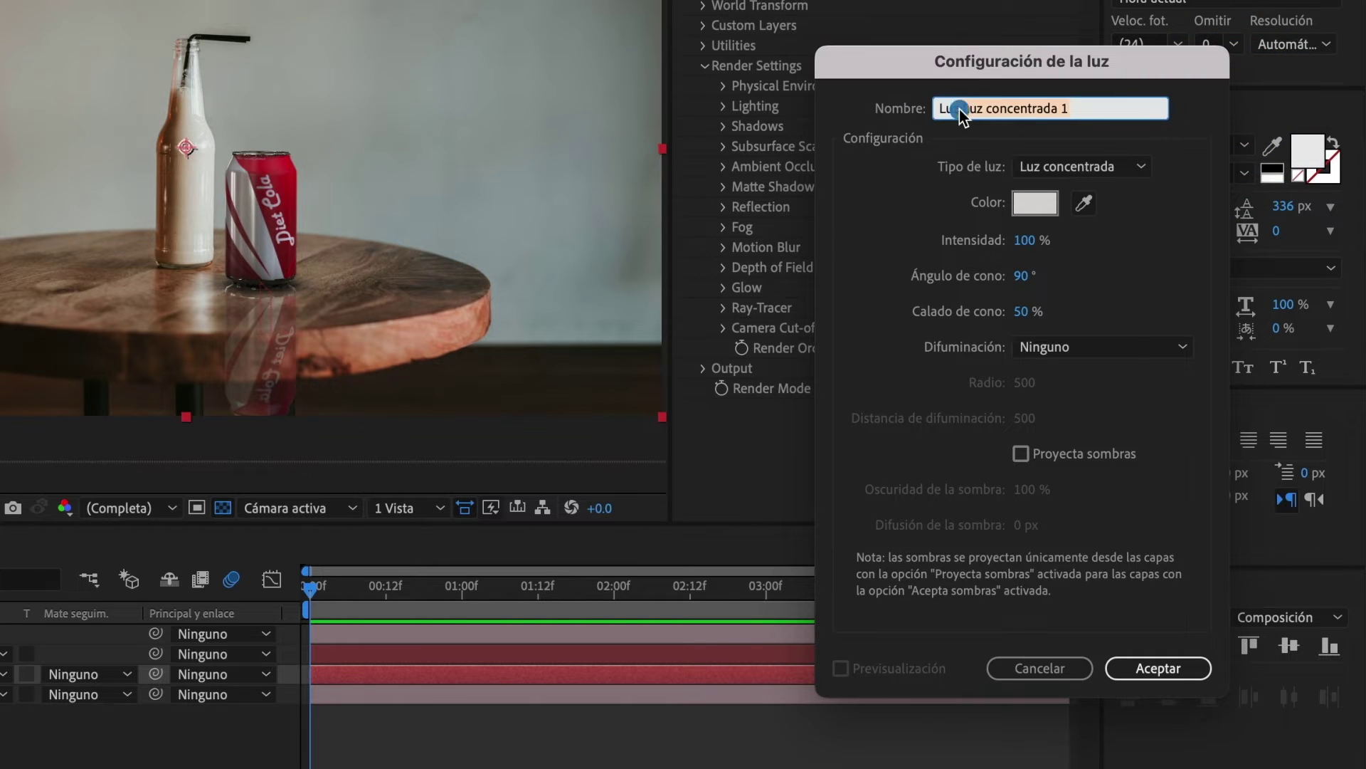
{"action": "key", "text": "BackSpace"}
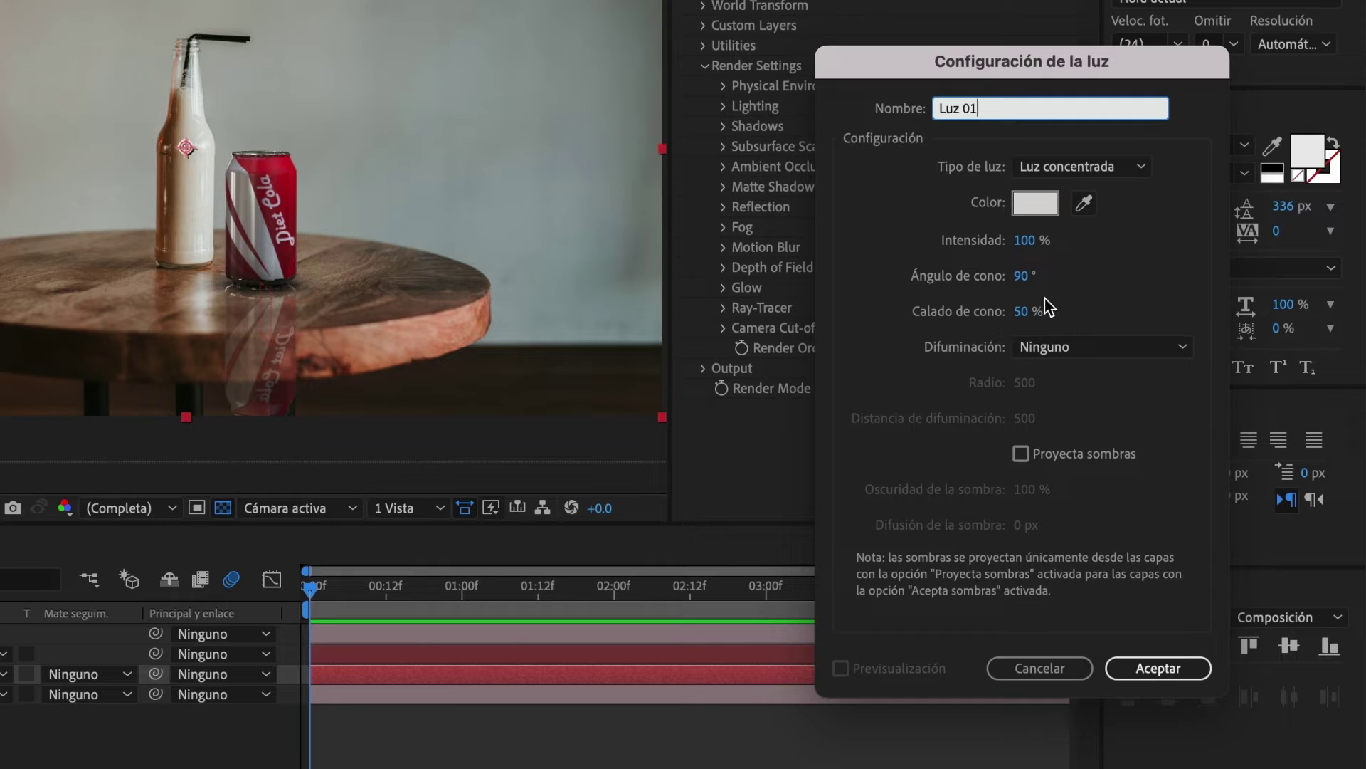
{"action": "left_click", "coordinate": [1022, 456]}
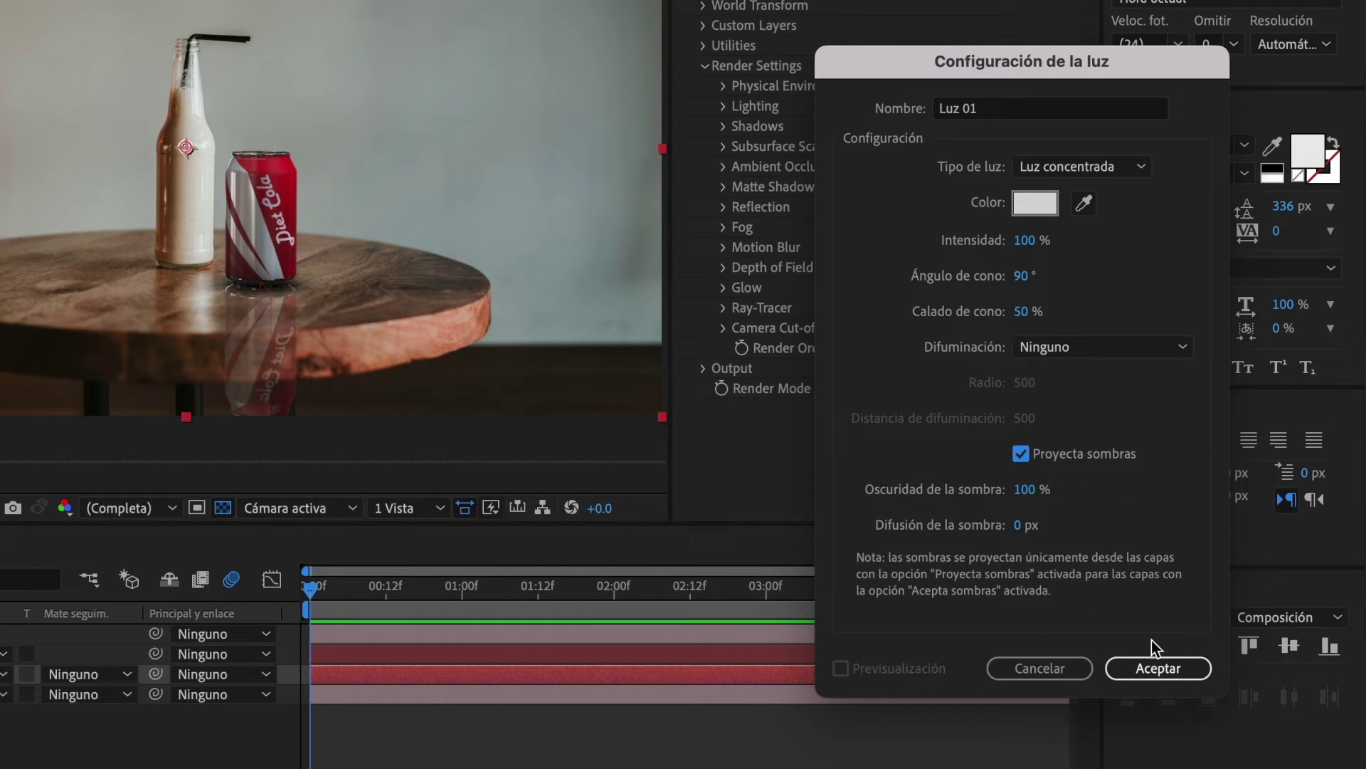
{"action": "left_click", "coordinate": [1157, 668]}
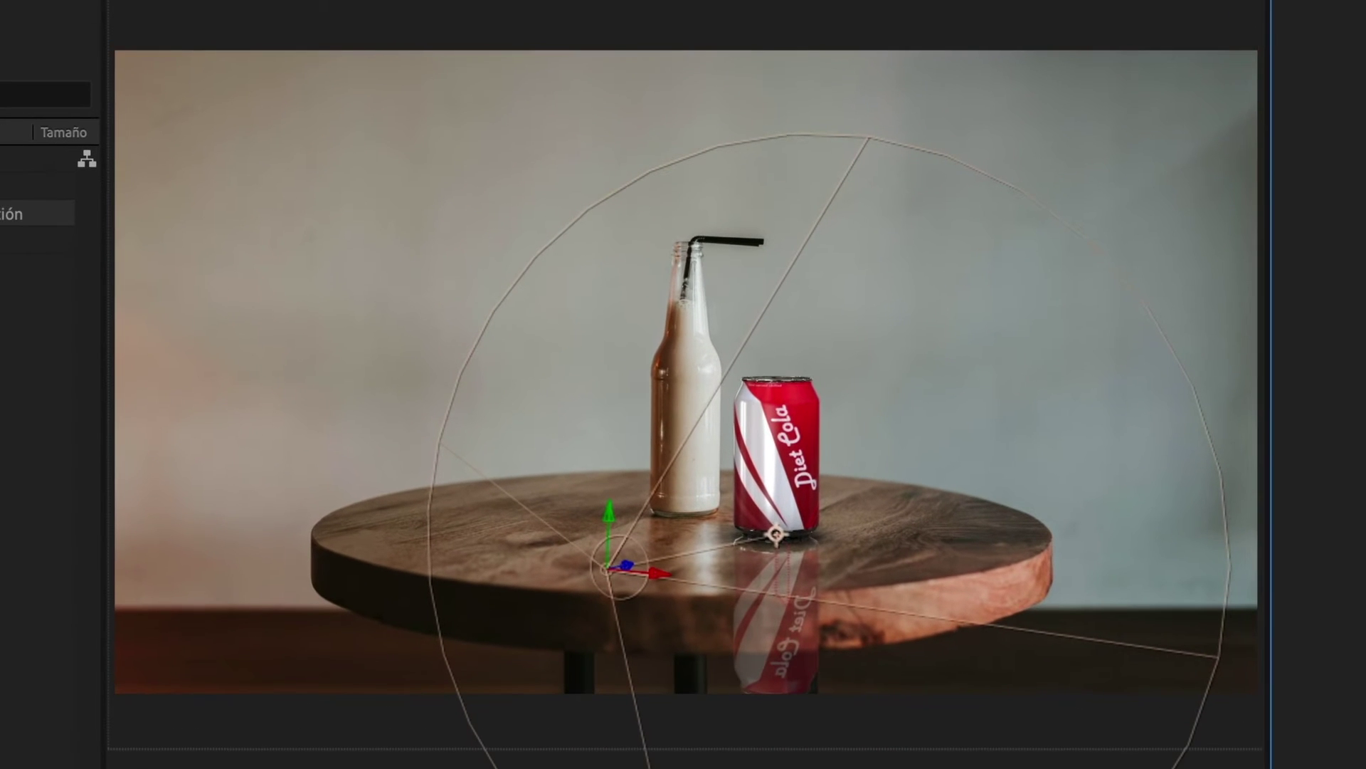
Raise Luz 01 to the upper right of the scene and enable shadows in the Element render settings
{"action": "left_click_drag", "start_coordinate": [602, 578], "coordinate": [1153, 137]}
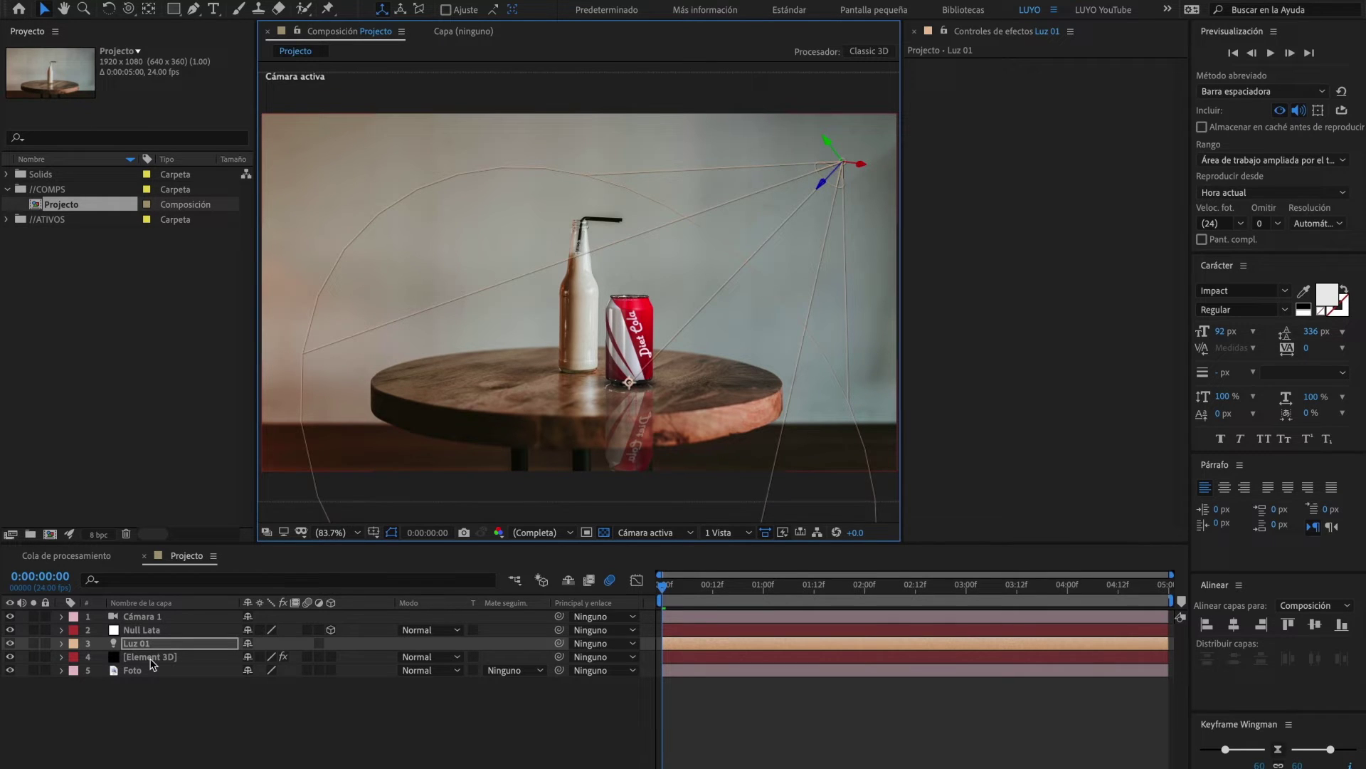
{"action": "left_click", "coordinate": [150, 657]}
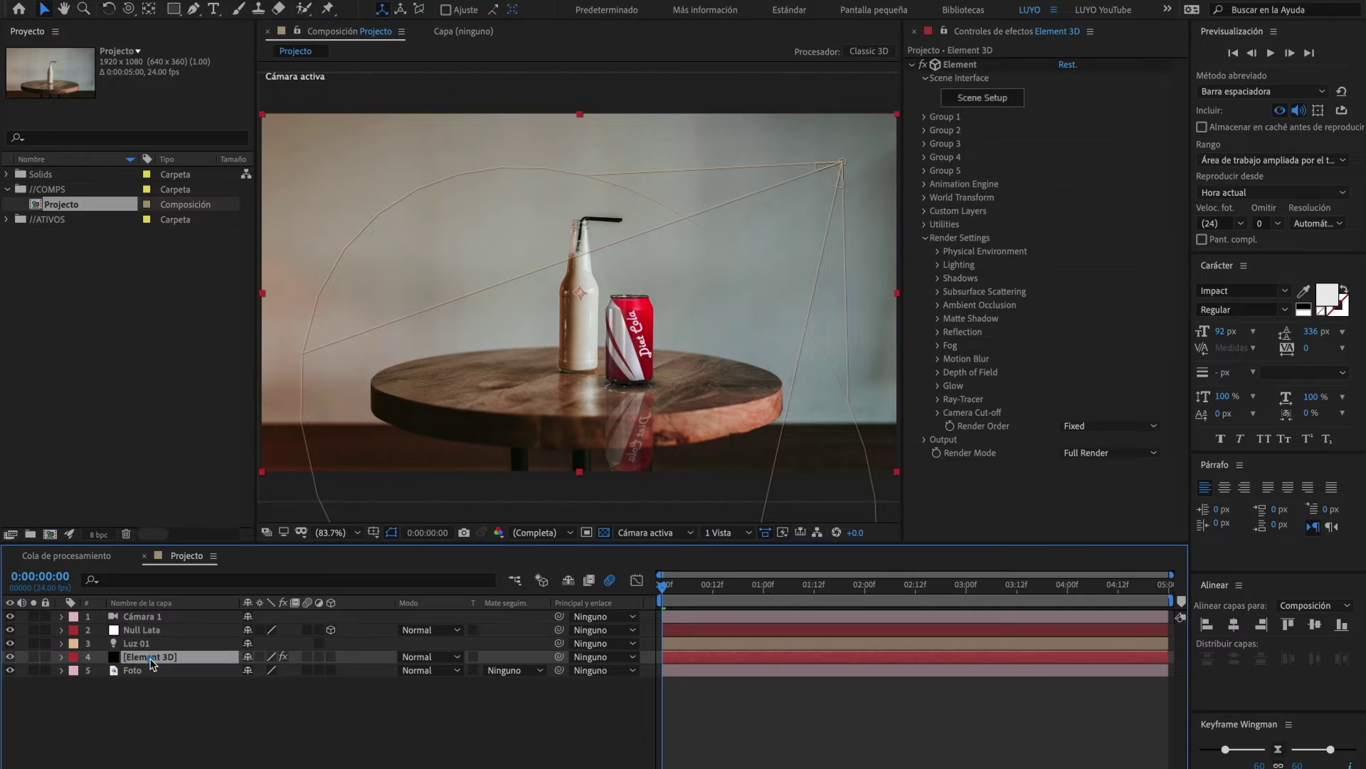
{"action": "left_click", "coordinate": [937, 278]}
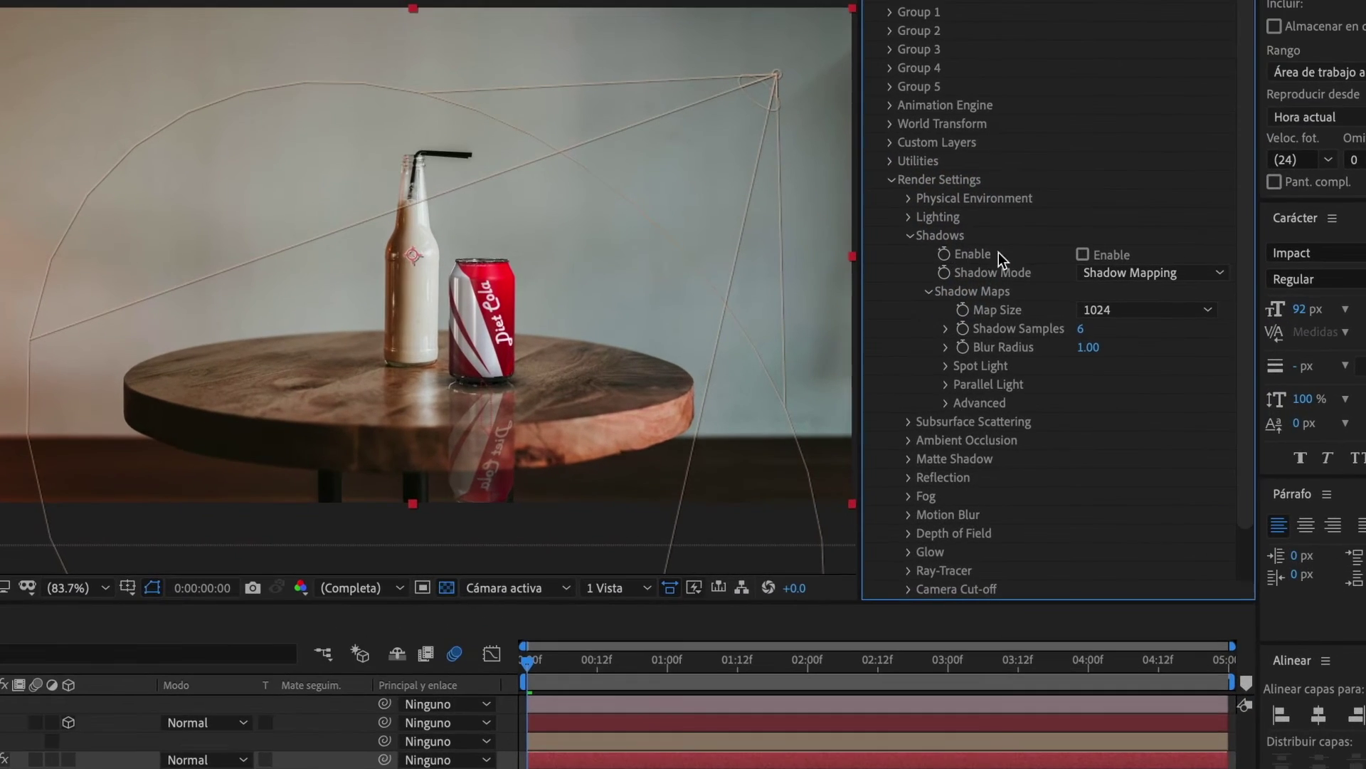
{"action": "left_click", "coordinate": [1082, 254]}
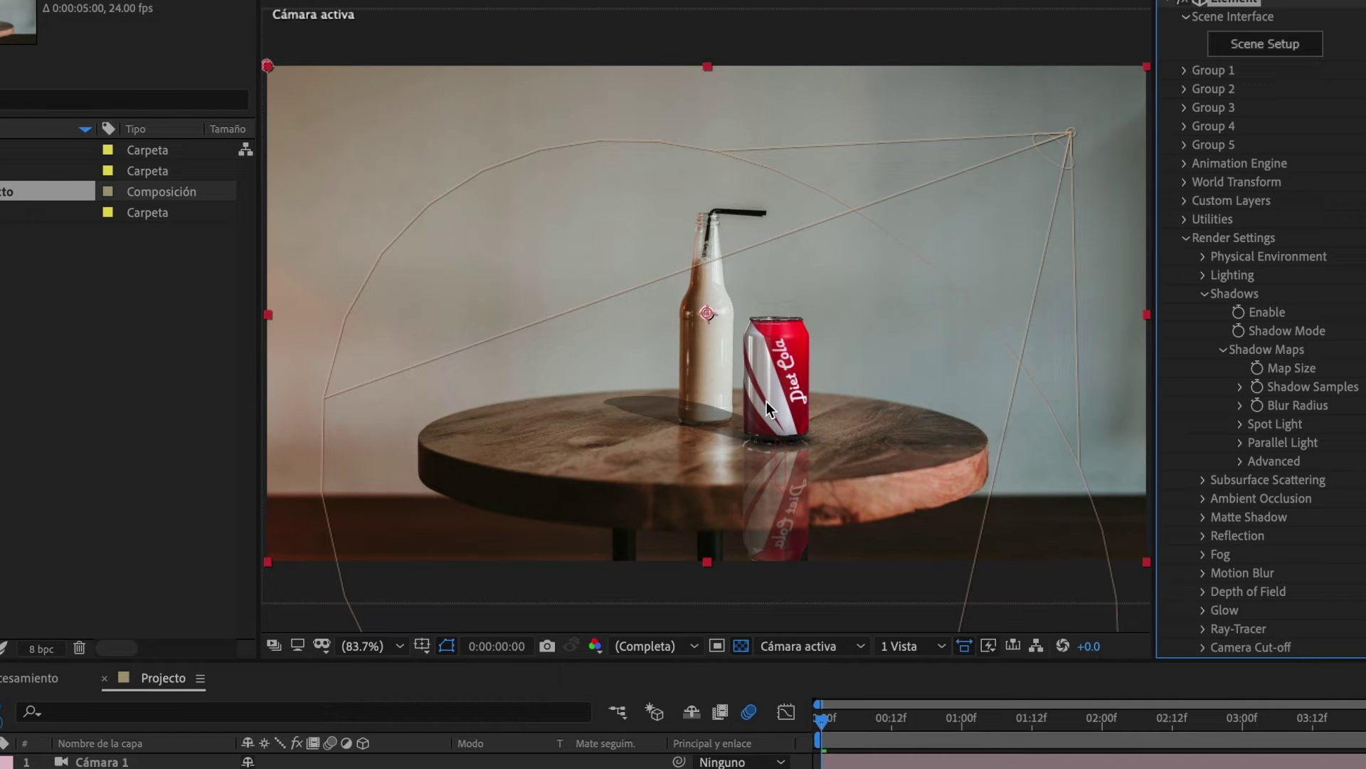
Using a two-view layout with the top view, move Luz 01 close behind the can, then return to one view
{"action": "left_click", "coordinate": [917, 646]}
{"action": "left_click", "coordinate": [957, 691]}
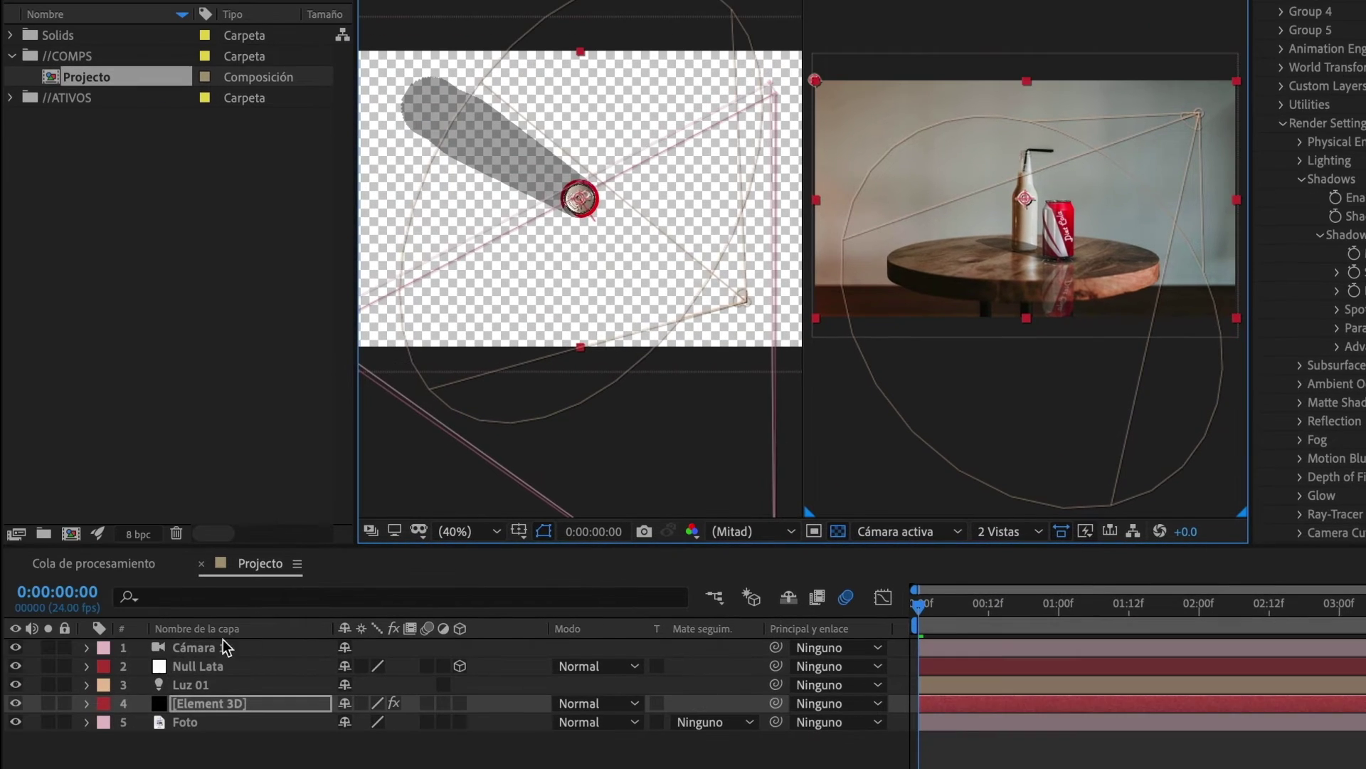
{"action": "left_click", "coordinate": [192, 692]}
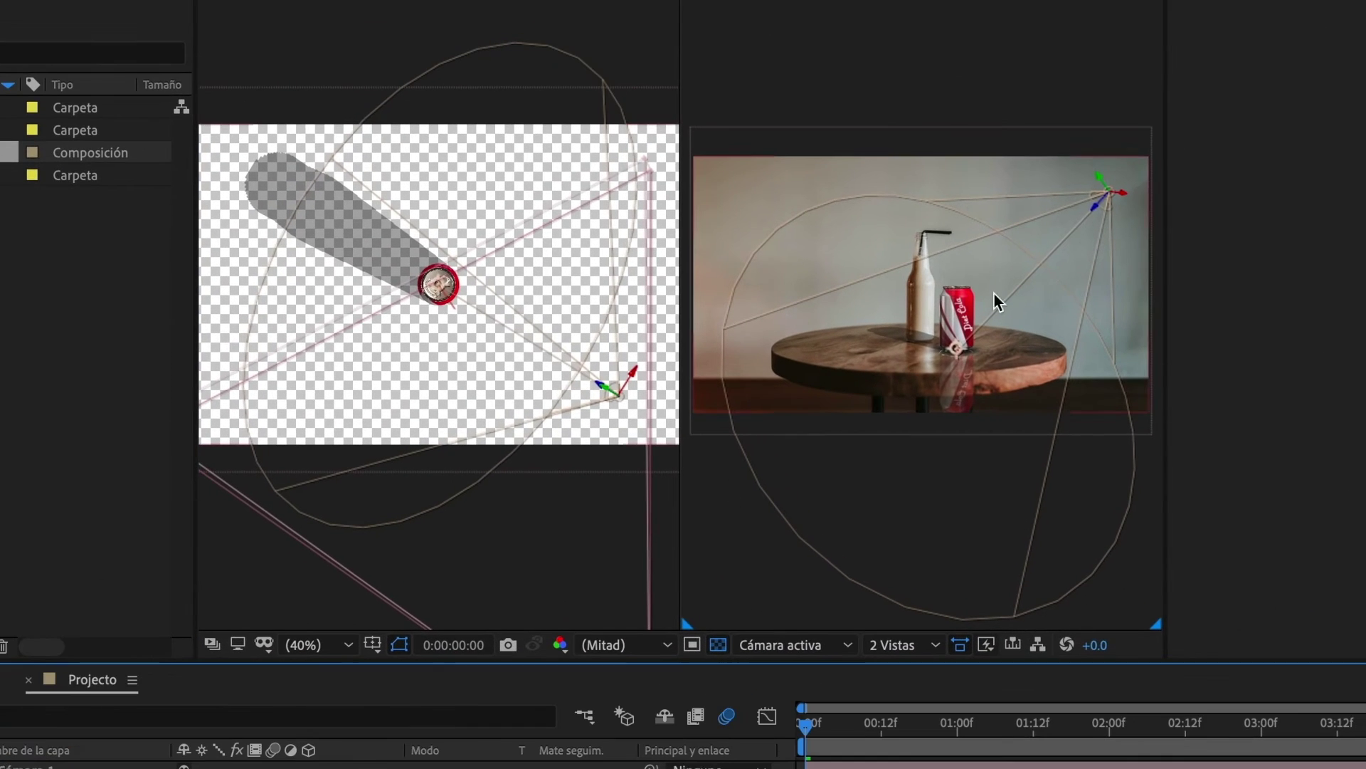
{"action": "left_click_drag", "start_coordinate": [619, 397], "coordinate": [470, 269]}
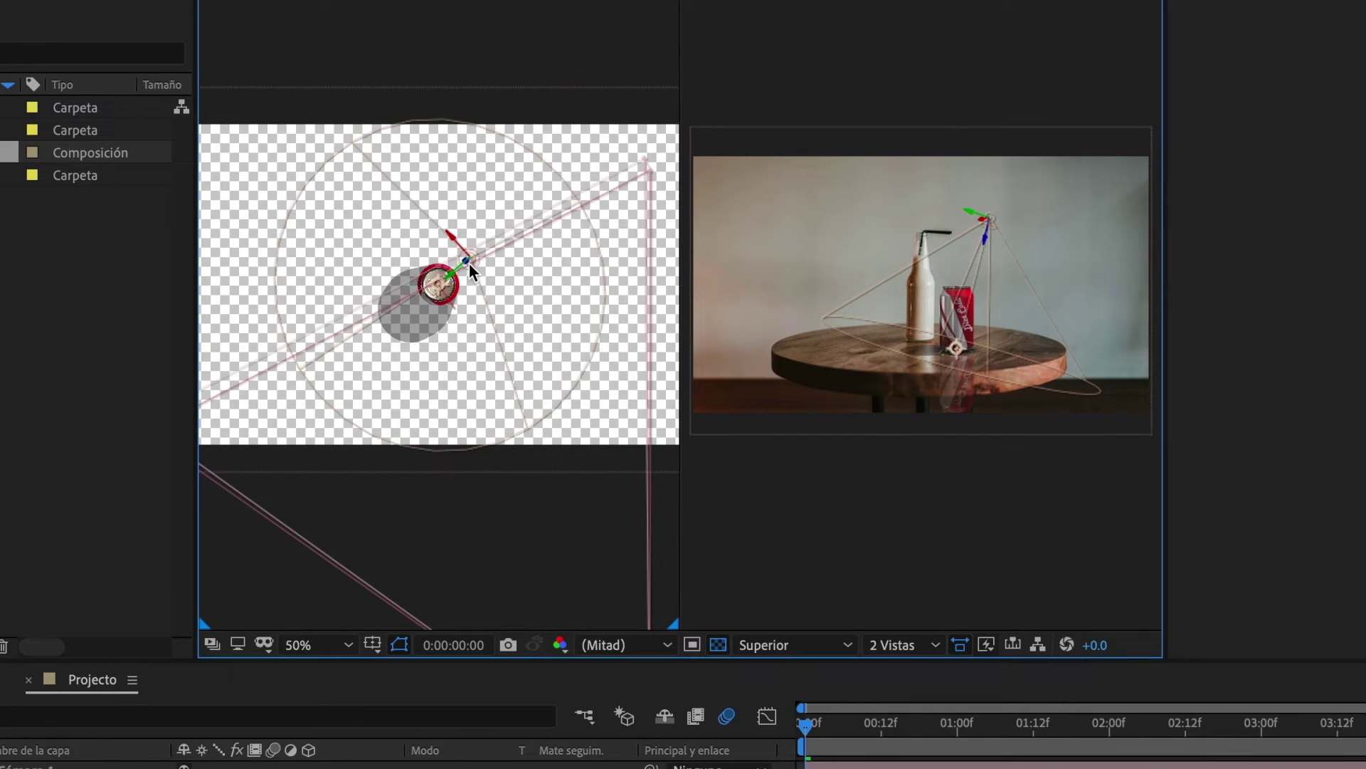
{"action": "left_click", "coordinate": [894, 644]}
{"action": "left_click", "coordinate": [888, 624]}
Check the can's shadow up close and move Luz 01 slightly nearer the can in the top view, returning to a single view
{"action": "scroll", "coordinate": [774, 458], "scroll_direction": "up", "scroll_amount": 2}
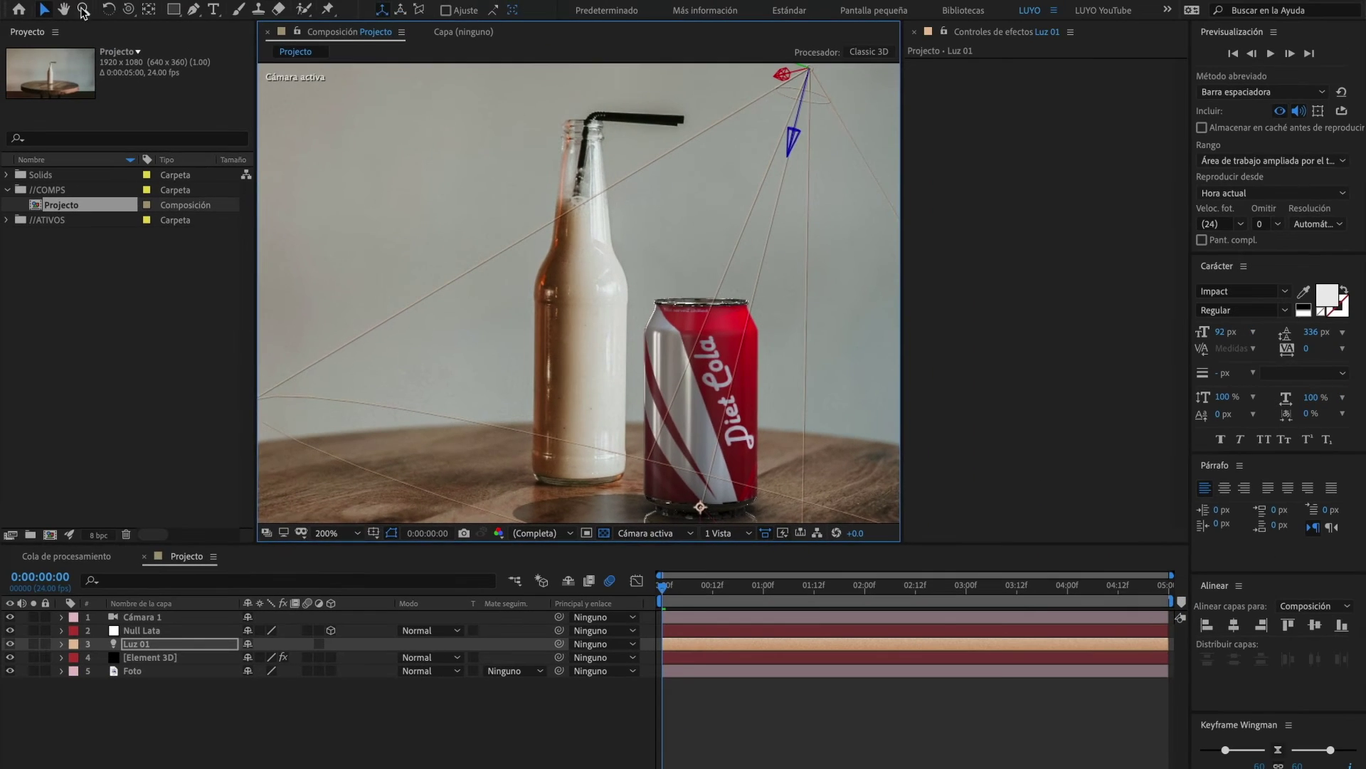
{"action": "key", "text": "h"}
{"action": "left_click_drag", "start_coordinate": [923, 530], "coordinate": [787, 408]}
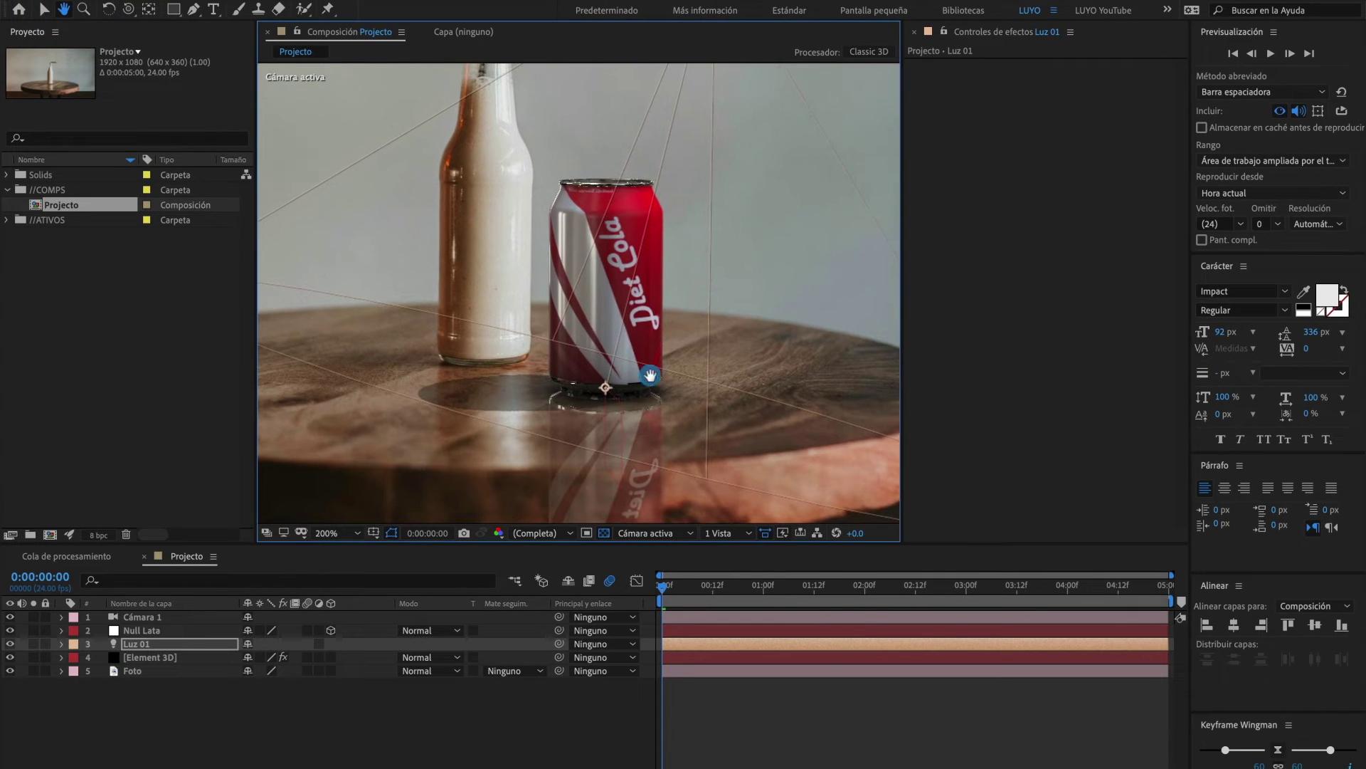
{"action": "key", "text": "v"}
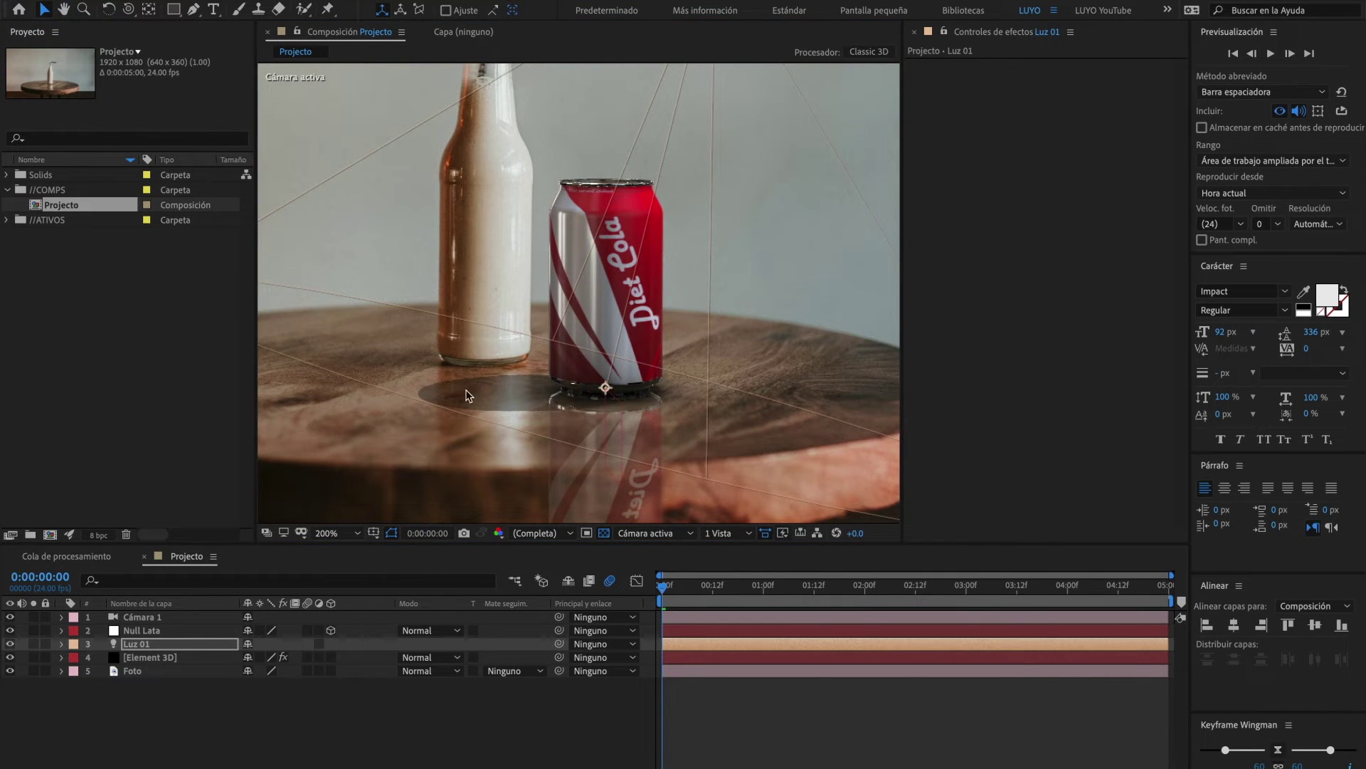
{"action": "left_click", "coordinate": [711, 534]}
{"action": "left_click", "coordinate": [740, 583]}
{"action": "scroll", "coordinate": [483, 305], "scroll_direction": "down", "scroll_amount": 4}
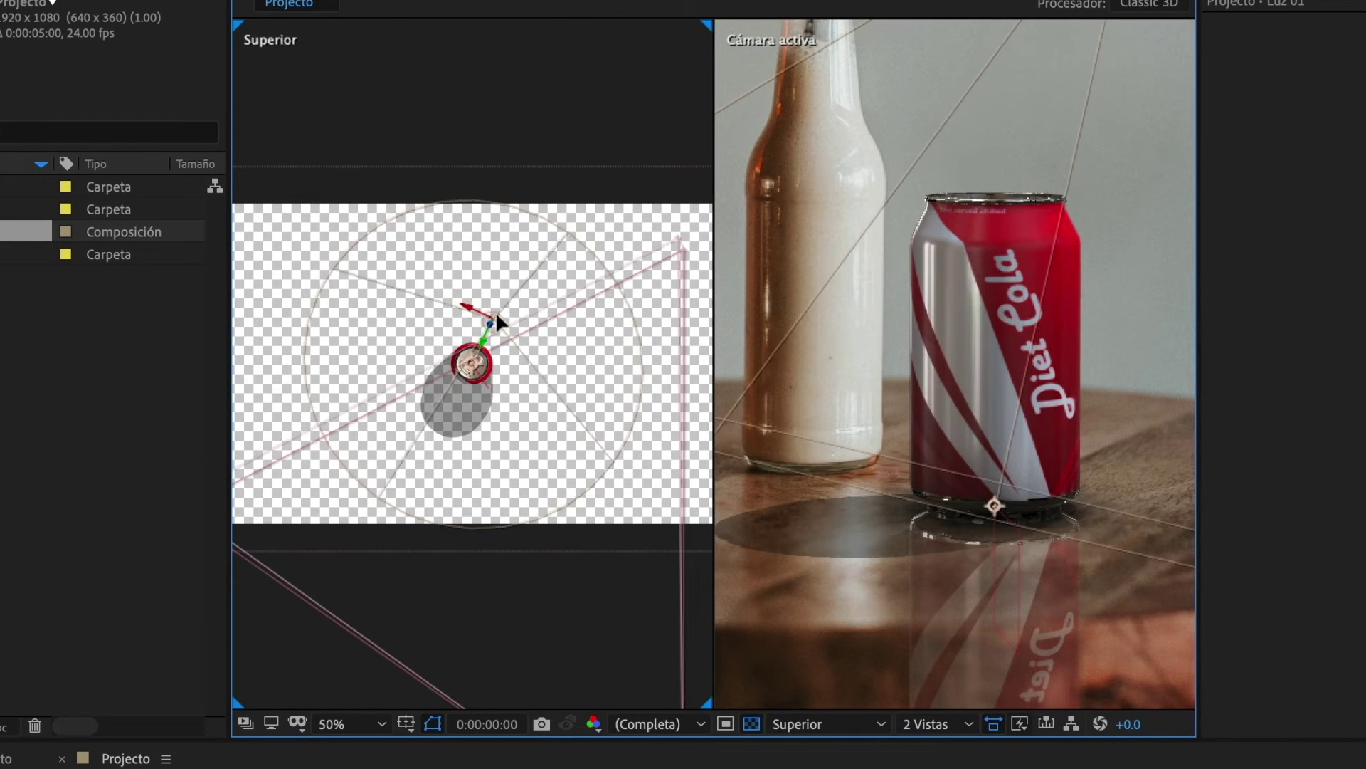
{"action": "left_click_drag", "start_coordinate": [496, 310], "coordinate": [493, 326]}
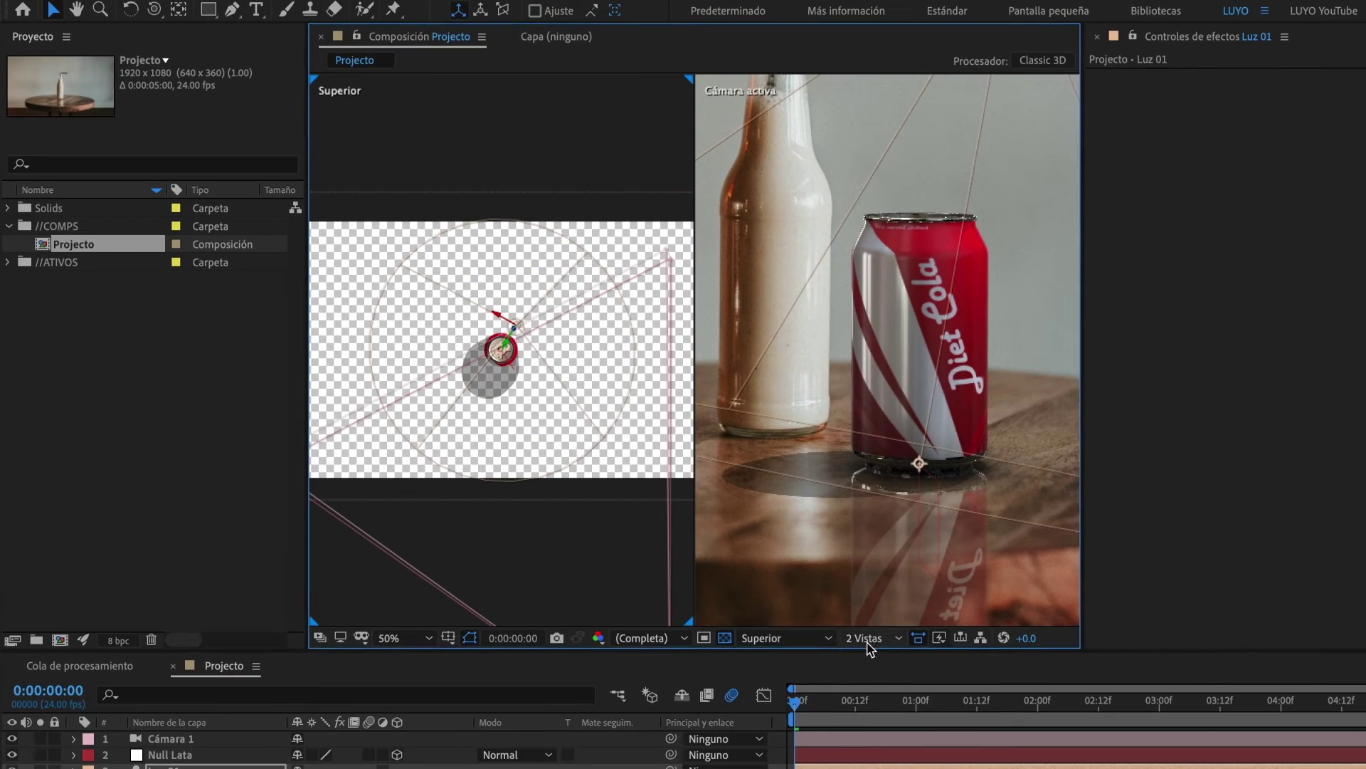
{"action": "left_click", "coordinate": [926, 724]}
{"action": "left_click", "coordinate": [926, 746]}
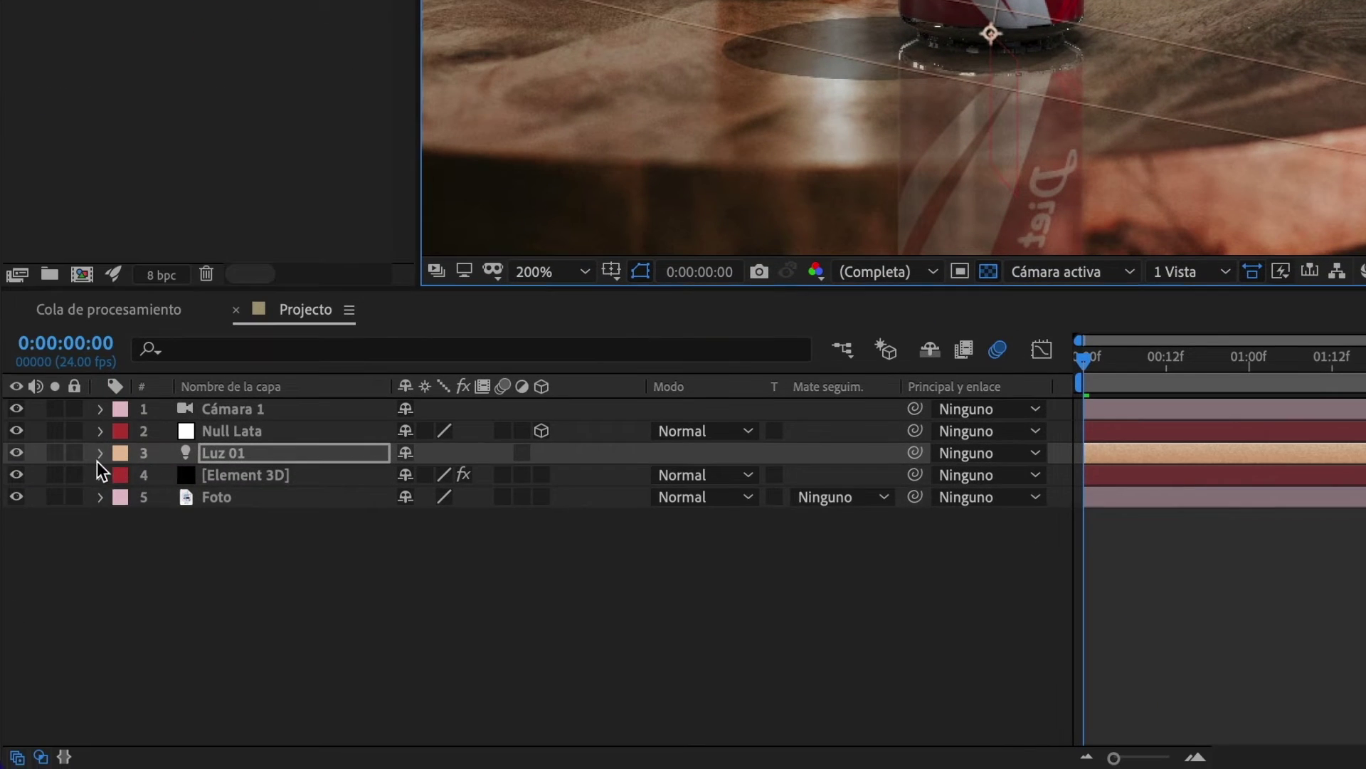
Increase the shadow diffusion (Difusión de la sombra) of Luz 01 to soften the can's shadow and fit the composition in the viewer
{"action": "left_click", "coordinate": [74, 768]}
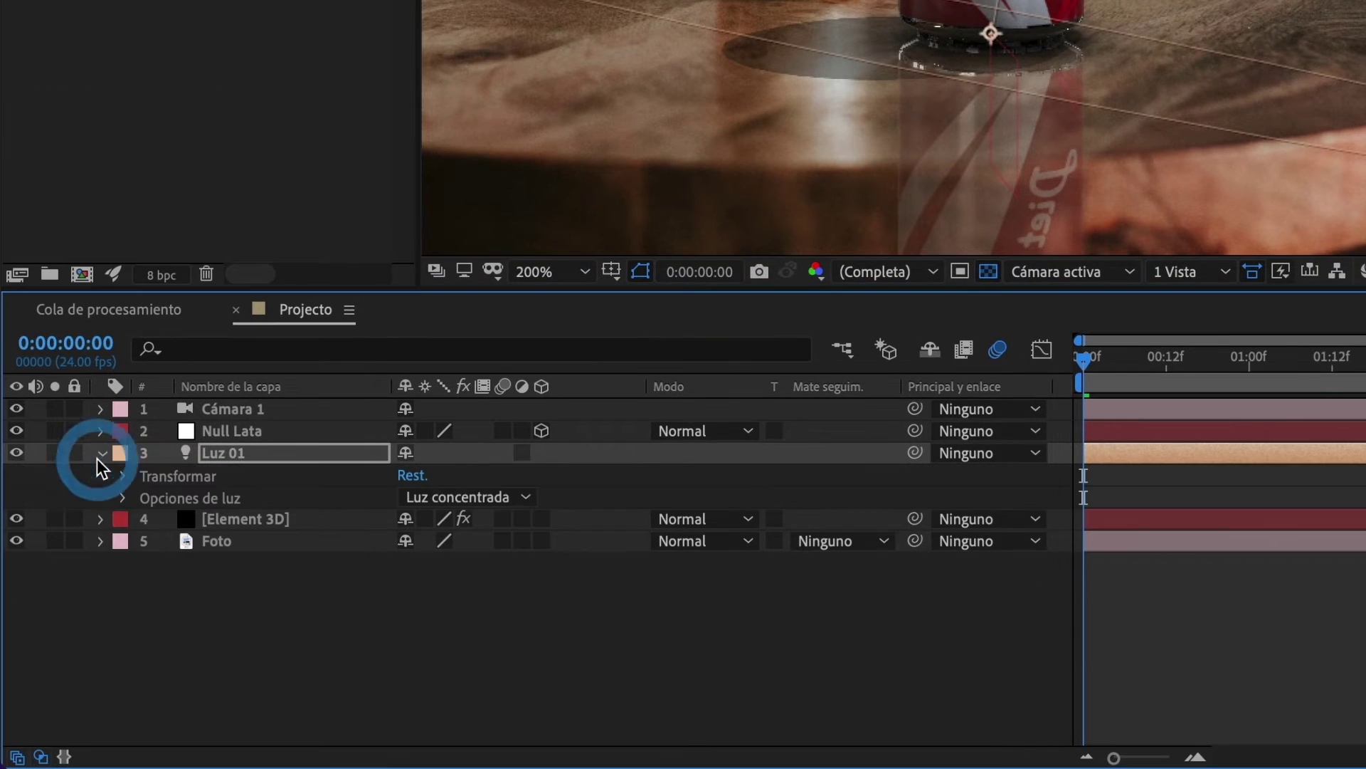
{"action": "left_click", "coordinate": [128, 498]}
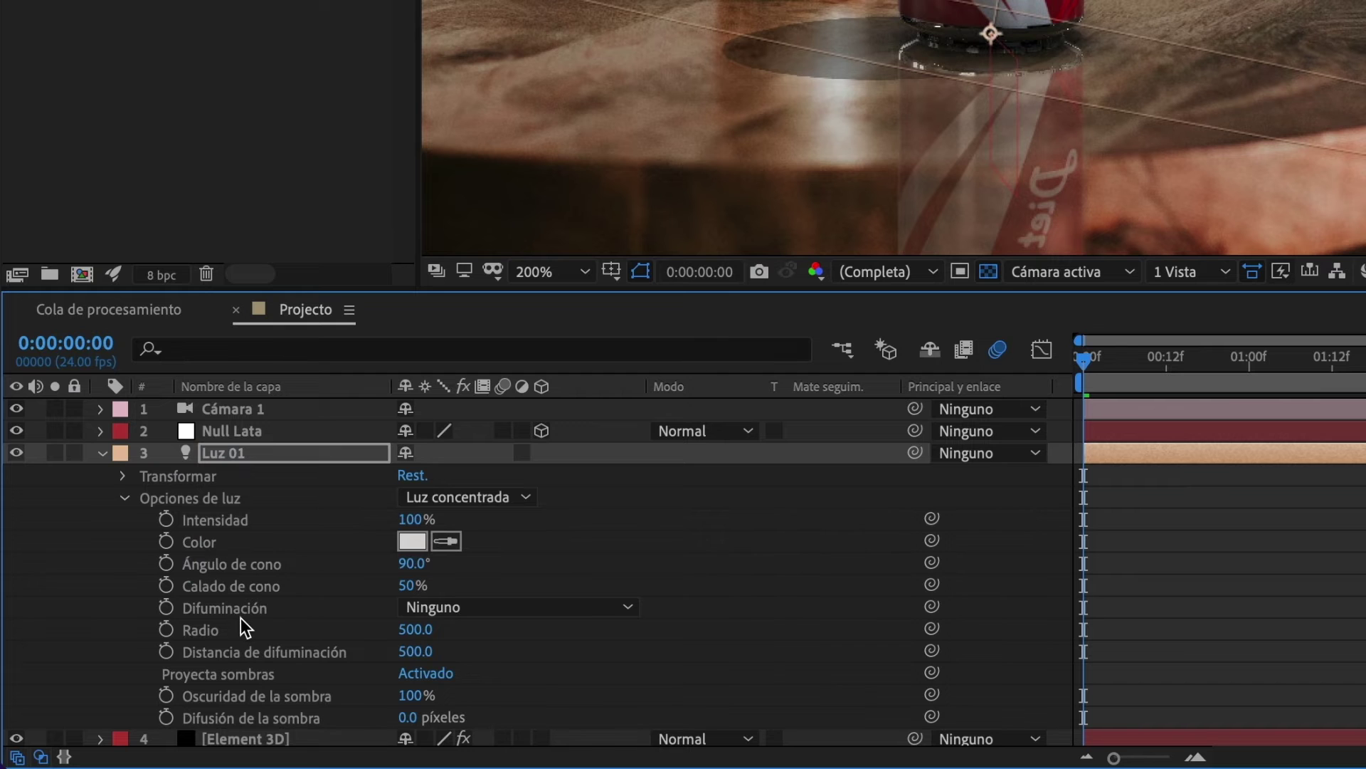
{"action": "left_click", "coordinate": [207, 720]}
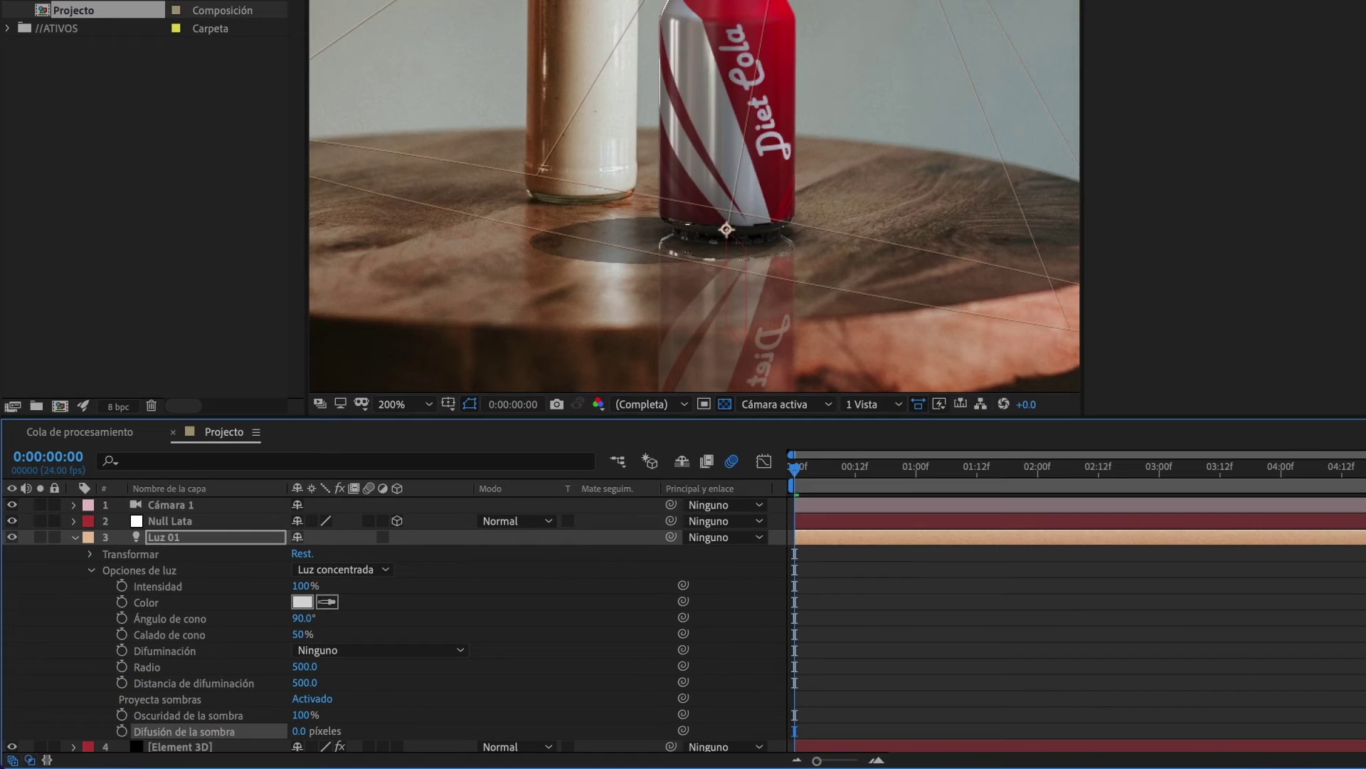
{"action": "scroll", "coordinate": [205, 743], "scroll_direction": "down", "scroll_amount": 1}
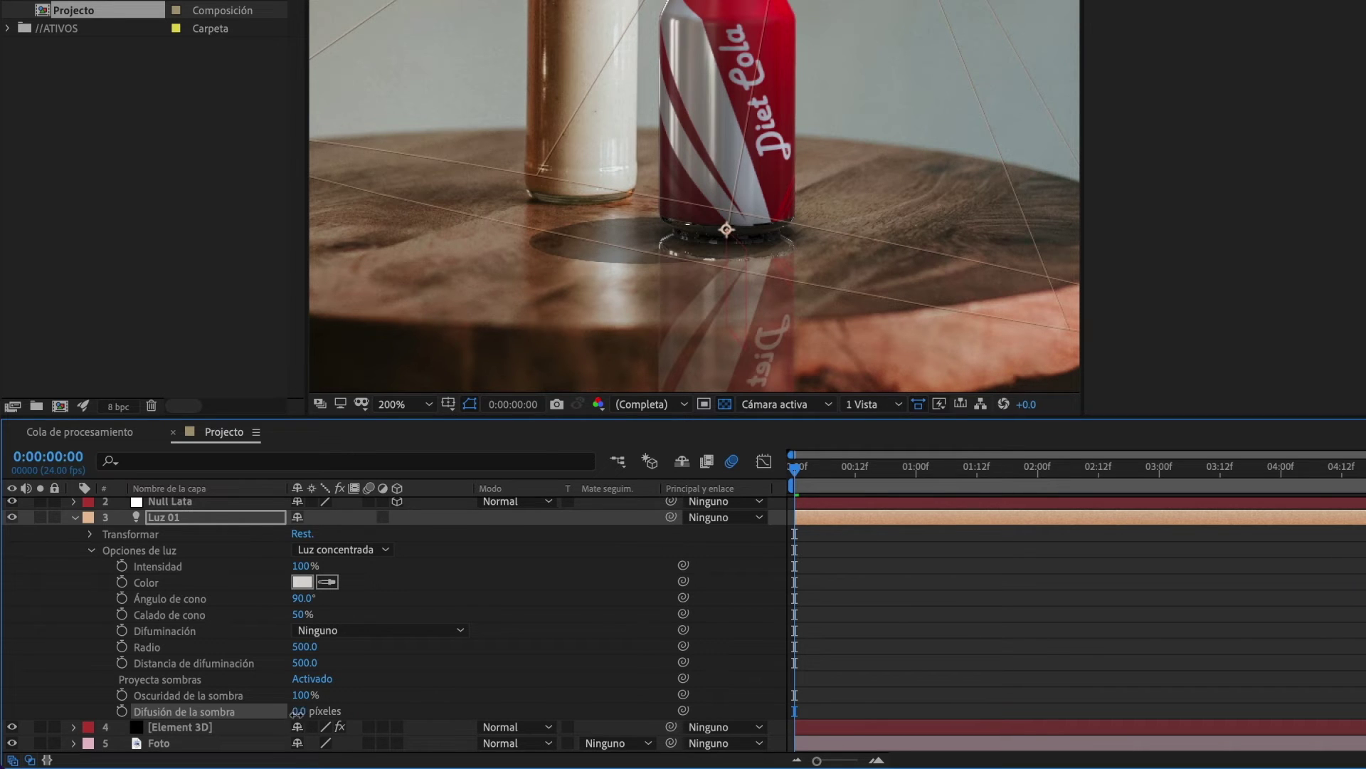
{"action": "left_click", "coordinate": [296, 711]}
{"action": "key", "text": "Return"}
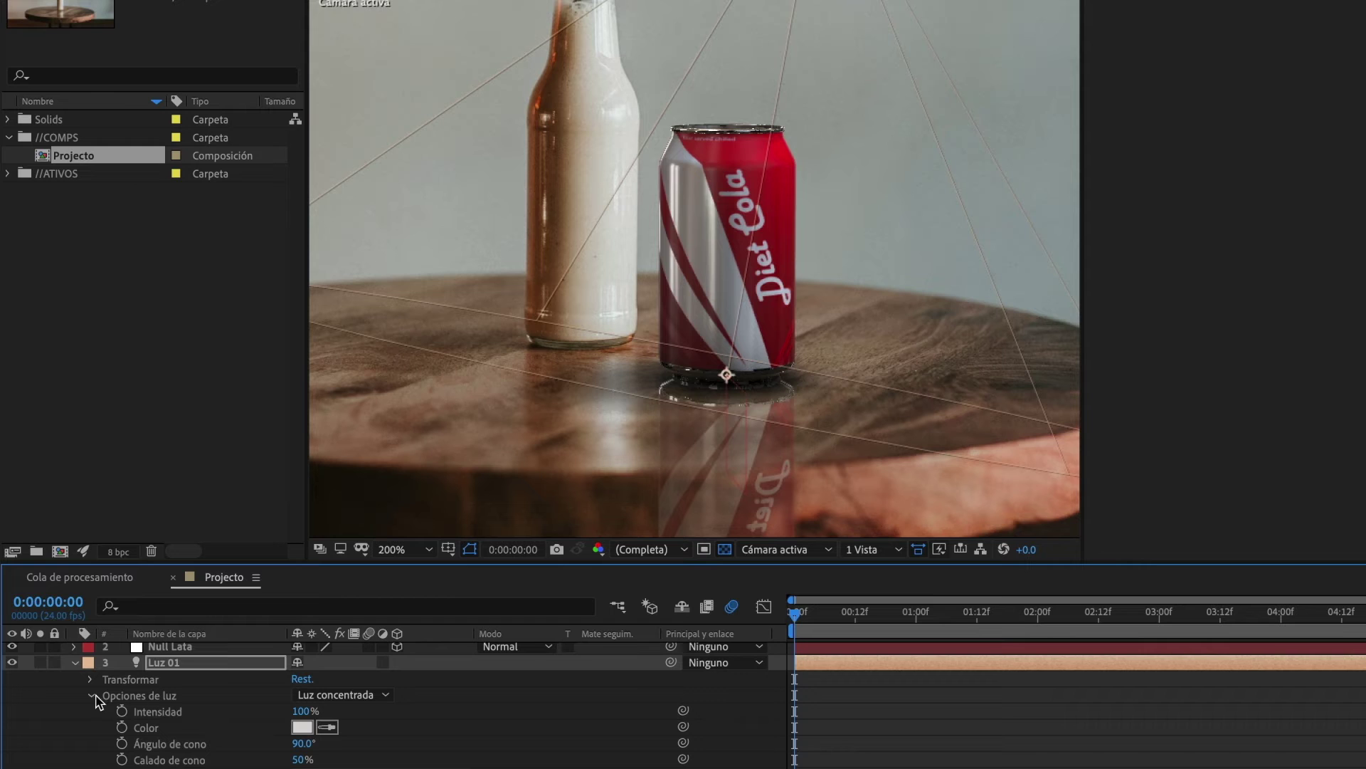
{"action": "left_click", "coordinate": [75, 664]}
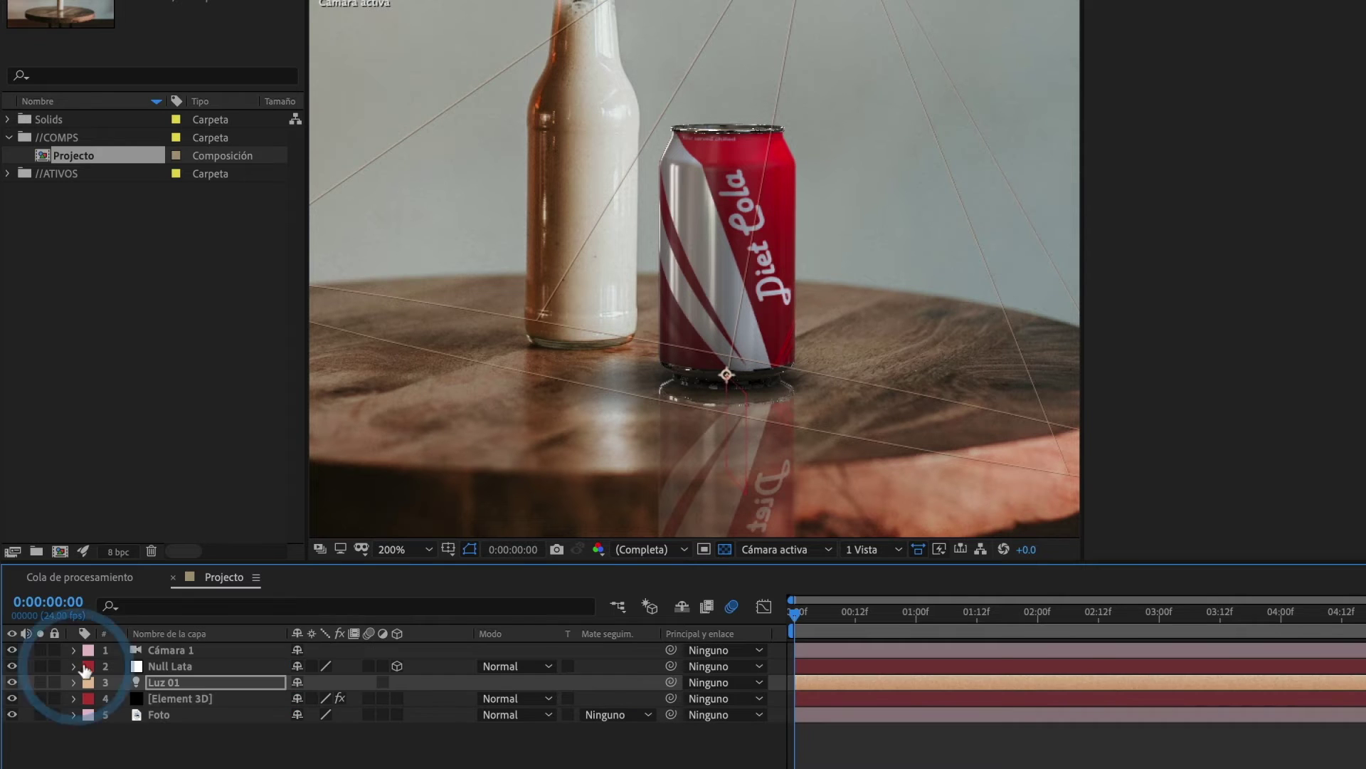
{"action": "left_click", "coordinate": [392, 549]}
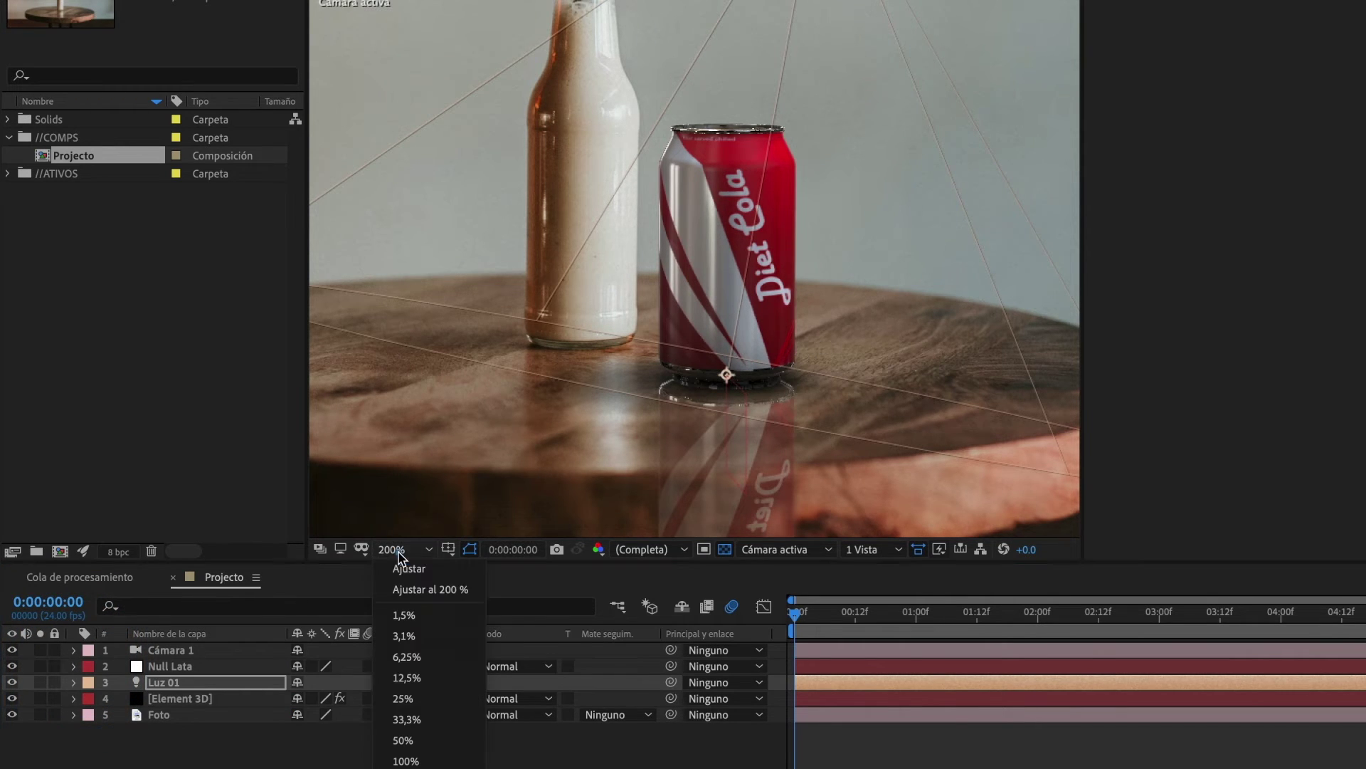
{"action": "left_click", "coordinate": [394, 564]}
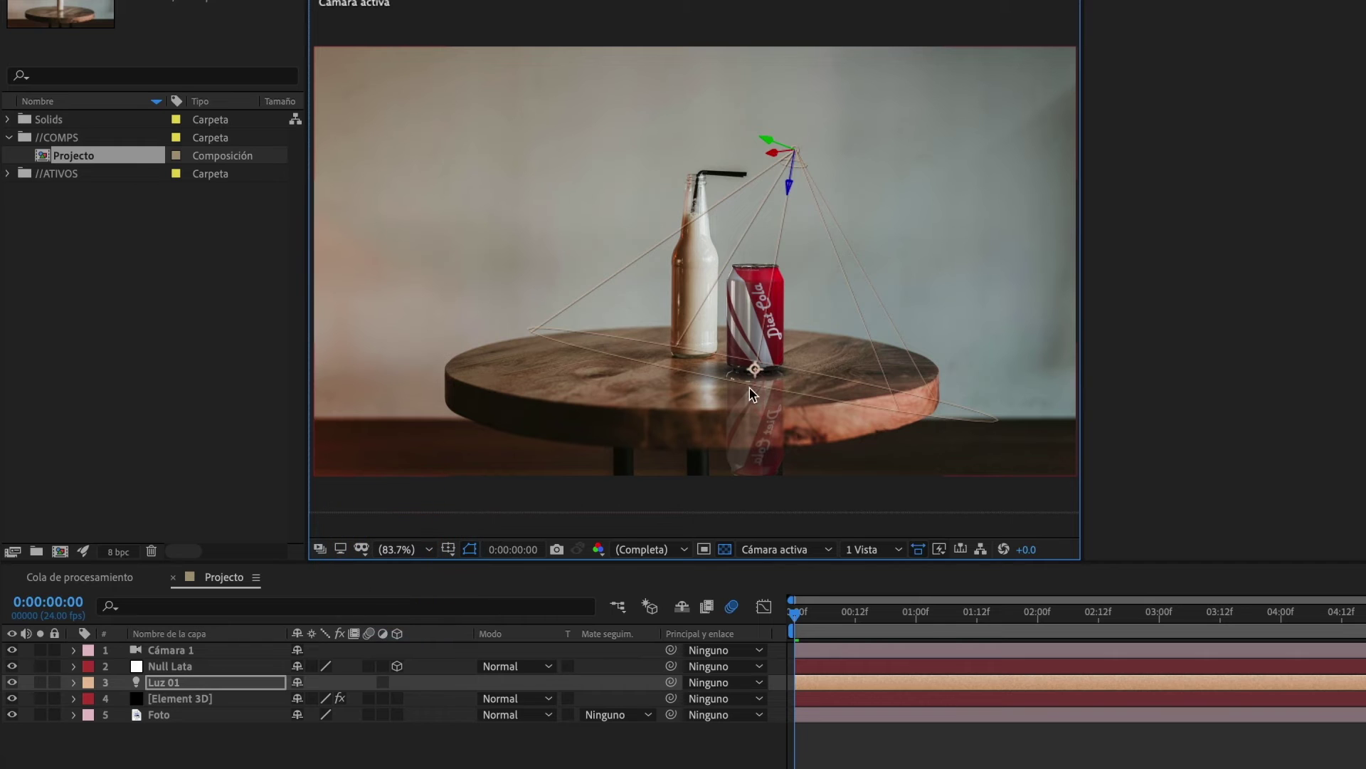
Collapse the Shadows group of the Element 3D layer's effect and open its Scene Setup
{"action": "left_click", "coordinate": [183, 698]}
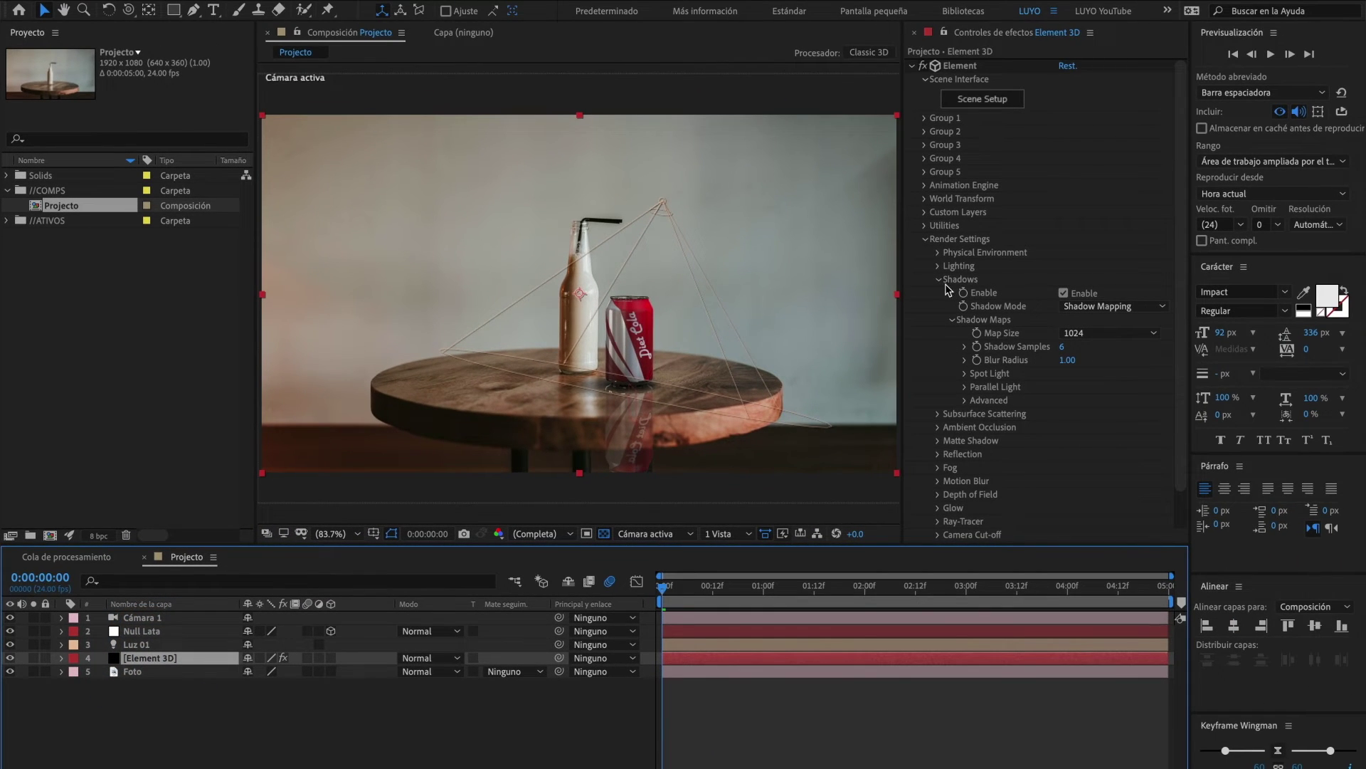
{"action": "left_click", "coordinate": [940, 280]}
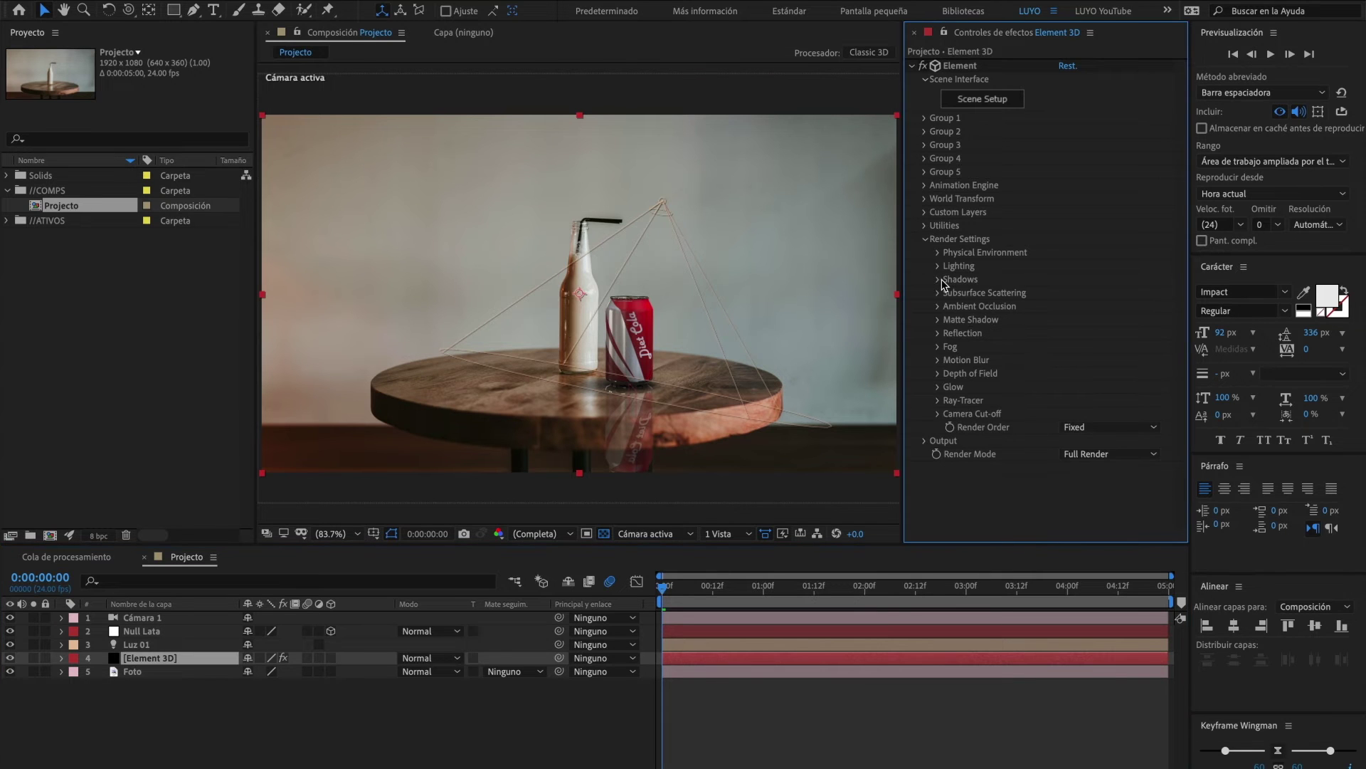
{"action": "left_click", "coordinate": [983, 99]}
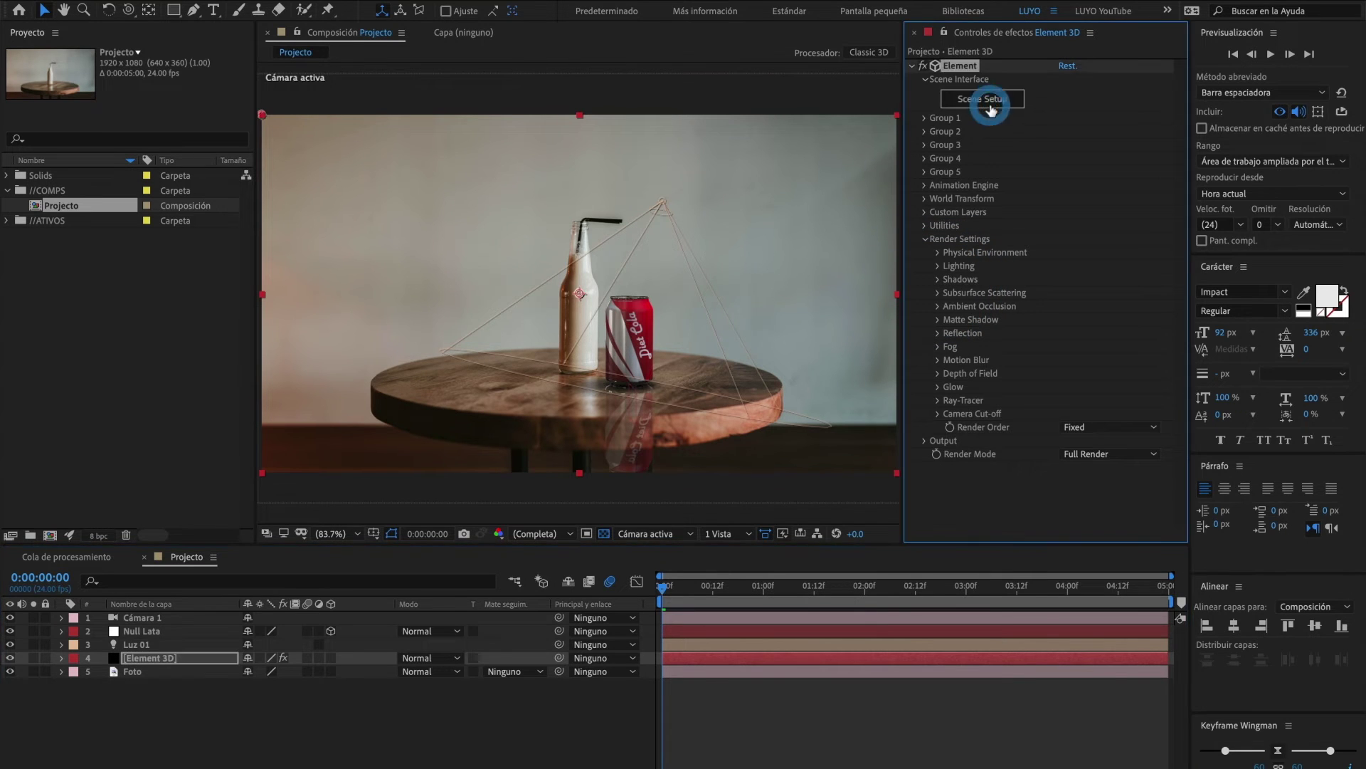
{"action": "left_click", "coordinate": [720, 145]}
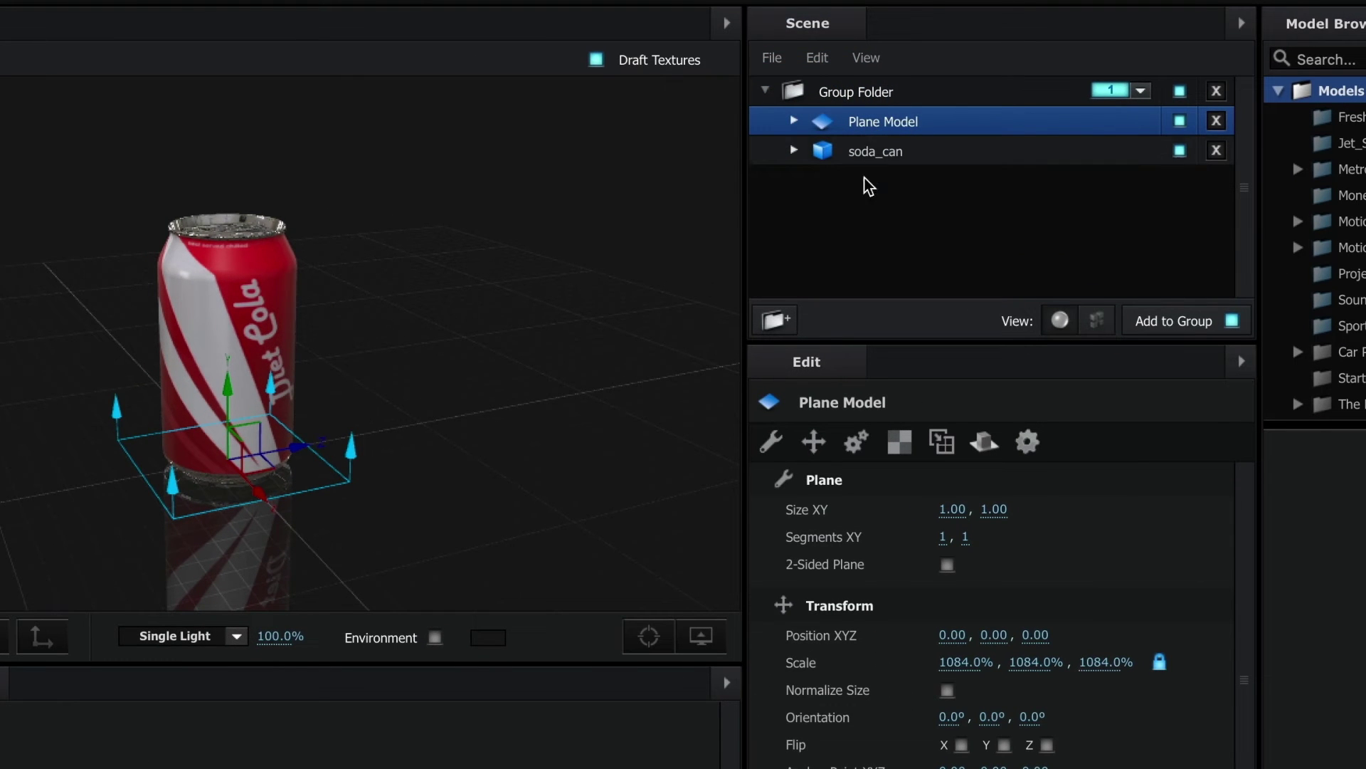
Add a new group folder outside the existing one in the scene and assign it to group 2
{"action": "left_click", "coordinate": [775, 320]}
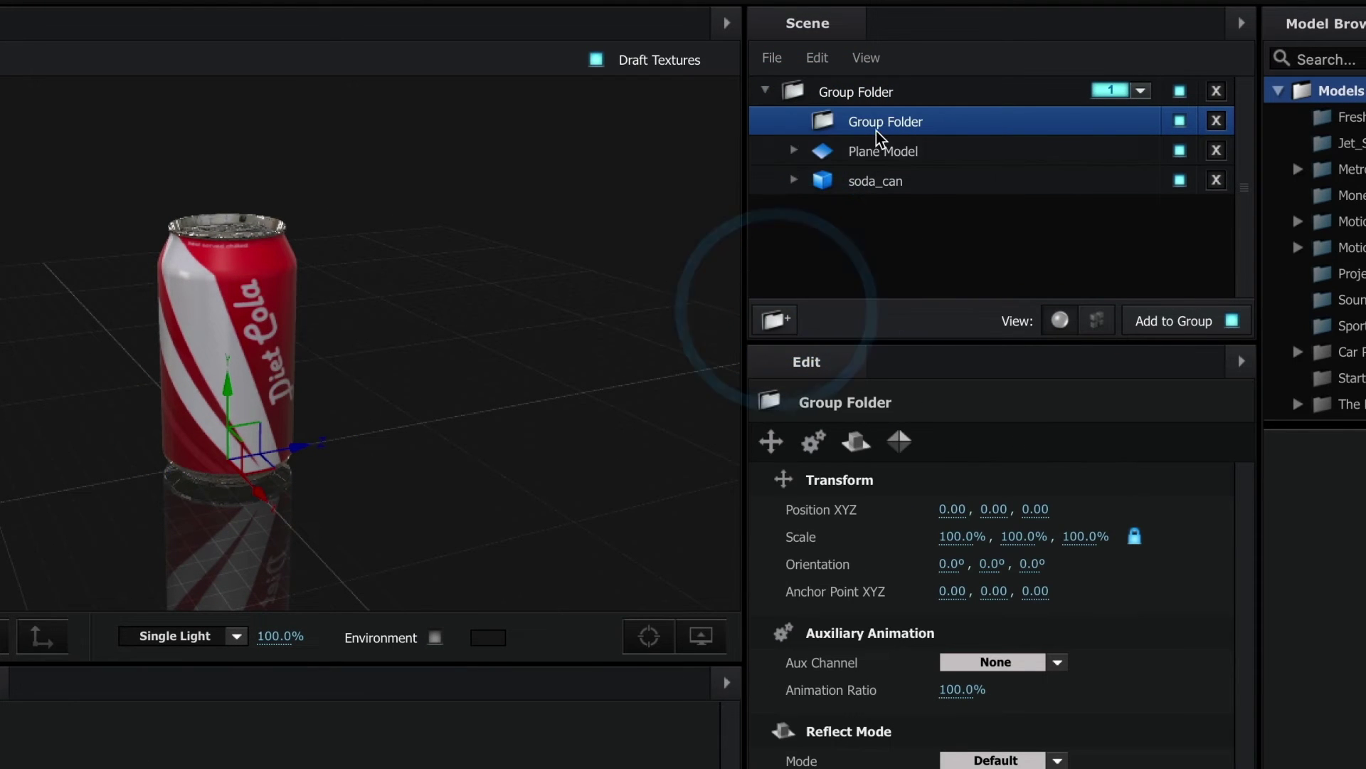
{"action": "left_click_drag", "start_coordinate": [877, 131], "coordinate": [855, 238]}
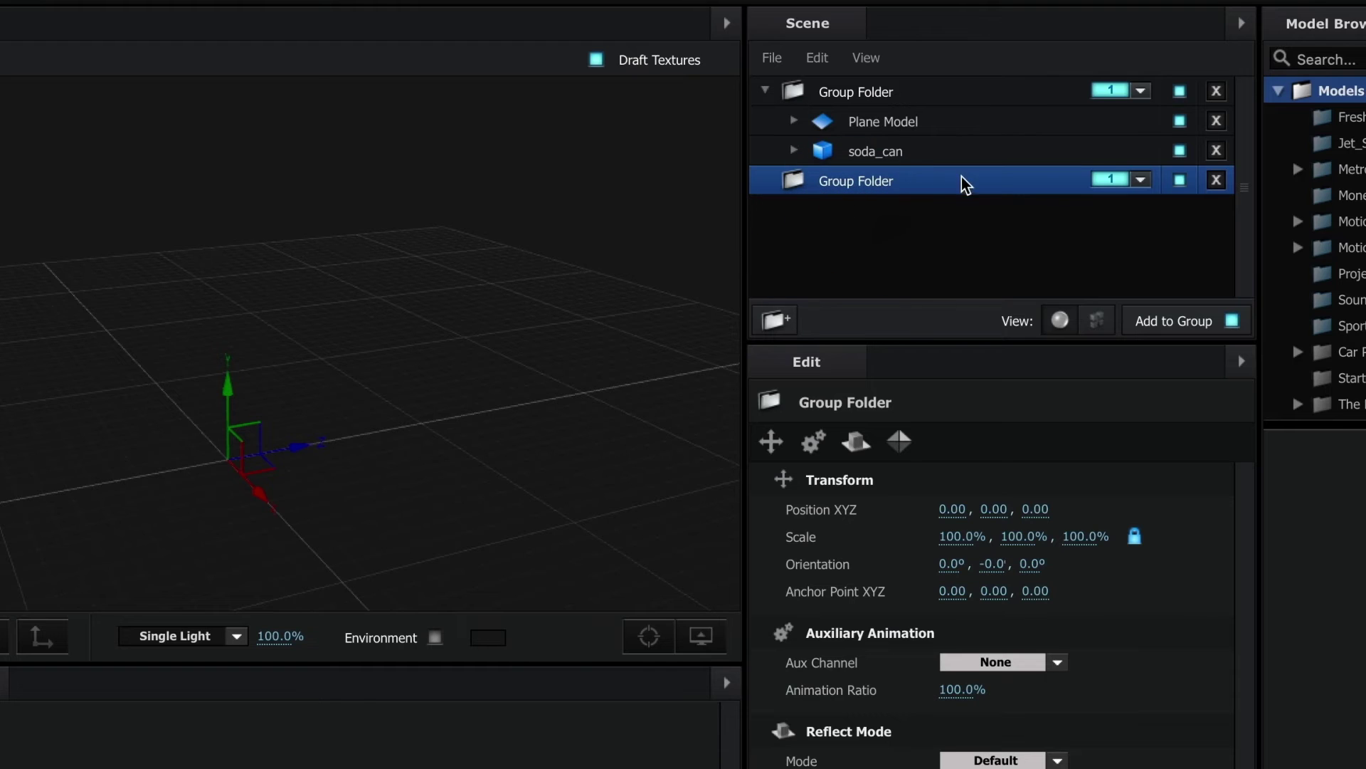
{"action": "left_click", "coordinate": [1135, 182]}
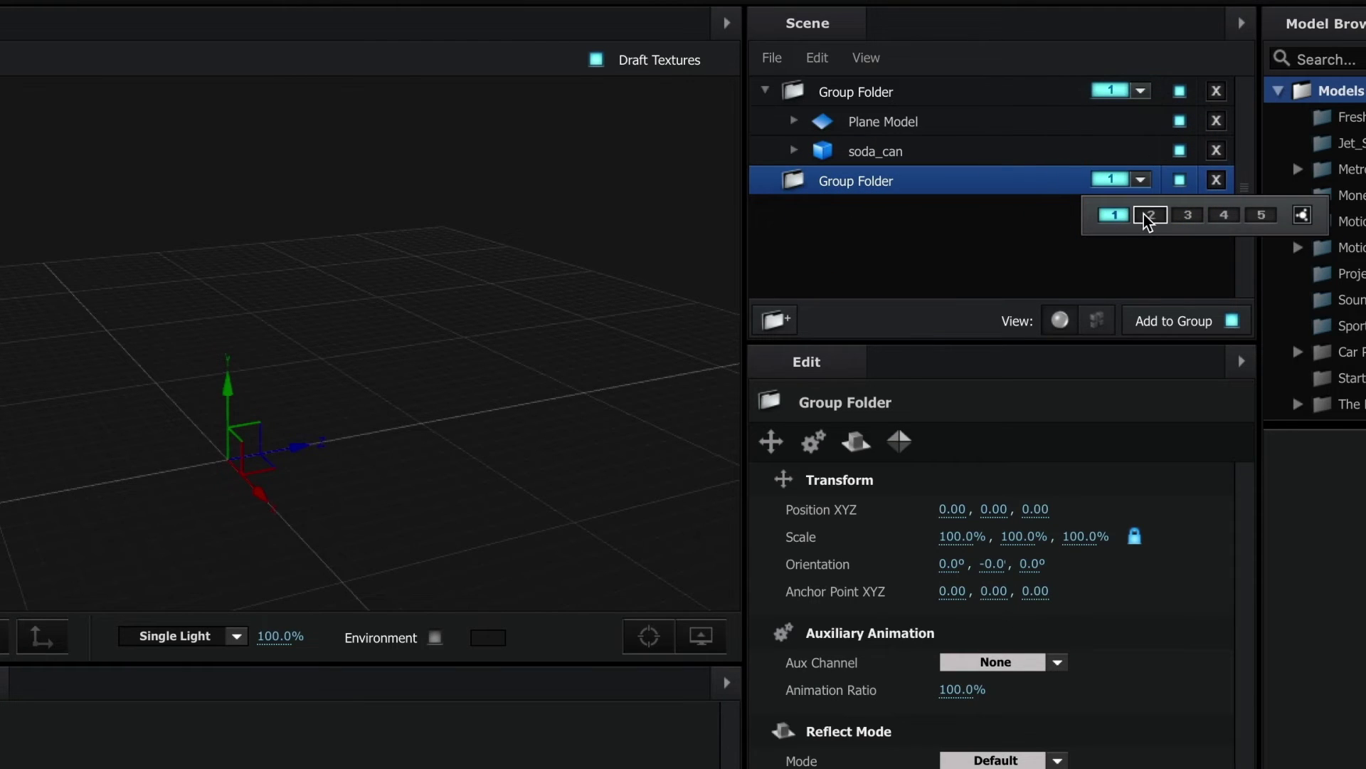
{"action": "left_click", "coordinate": [1147, 215]}
{"action": "left_click", "coordinate": [1026, 185]}
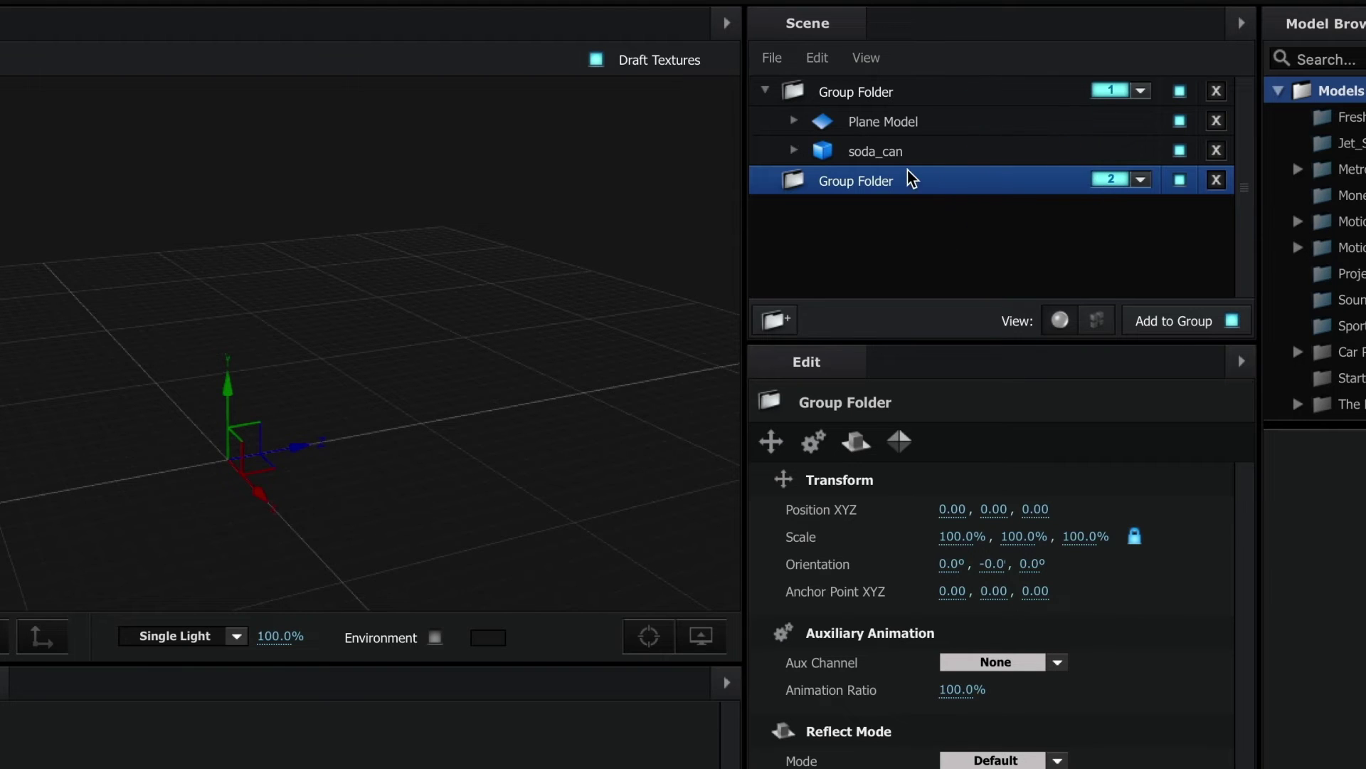
Move the Plane Model into the group 2 folder, leaving soda_can in group 1, and accept the Scene Setup
{"action": "left_click", "coordinate": [885, 126]}
{"action": "left_click_drag", "start_coordinate": [856, 122], "coordinate": [846, 176]}
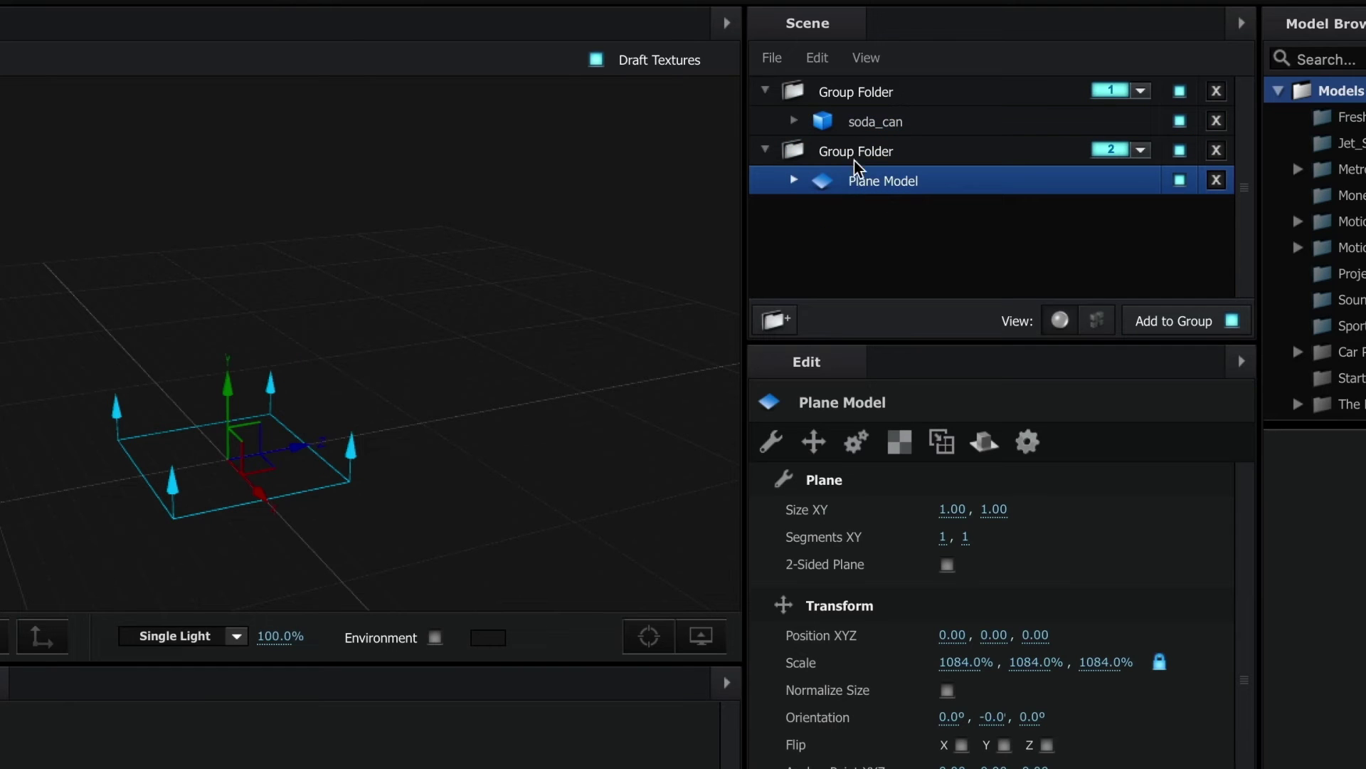
{"action": "left_click", "coordinate": [876, 123]}
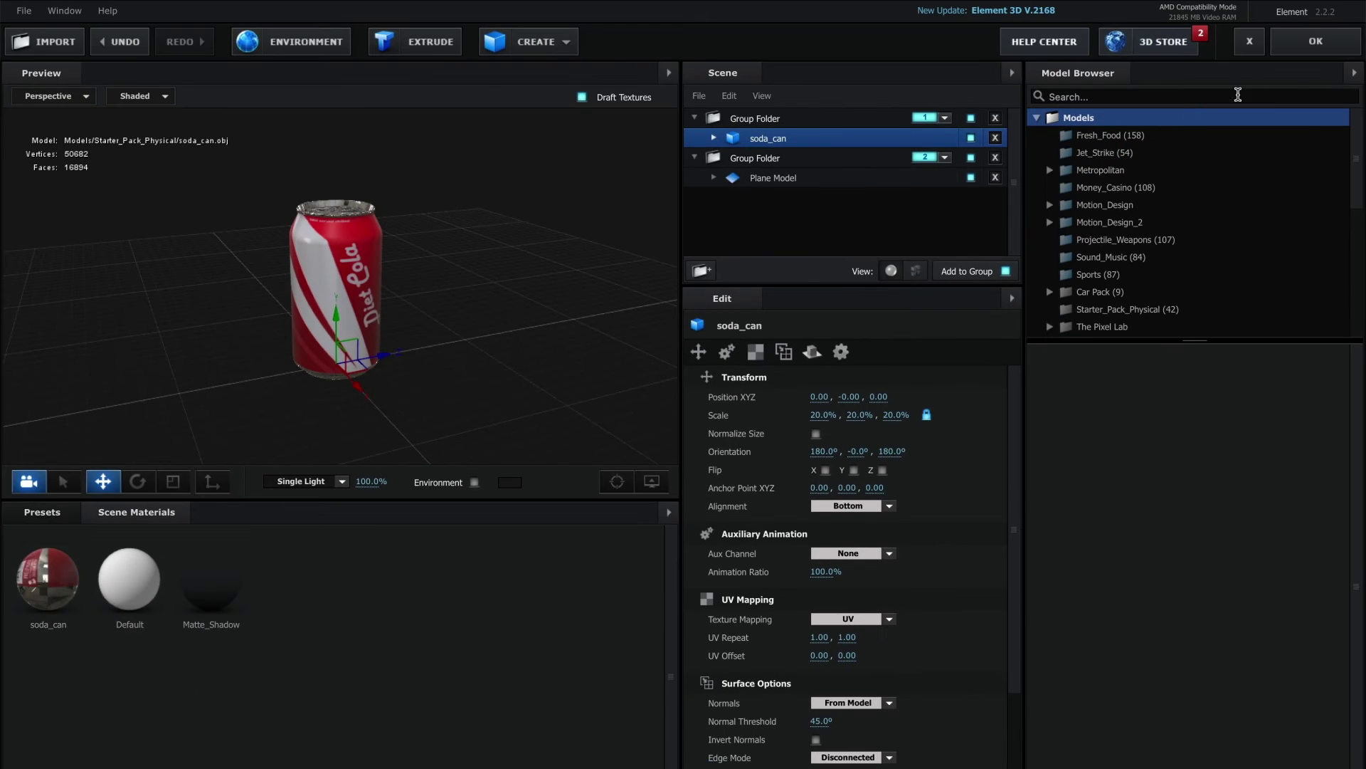
{"action": "left_click", "coordinate": [1315, 42]}
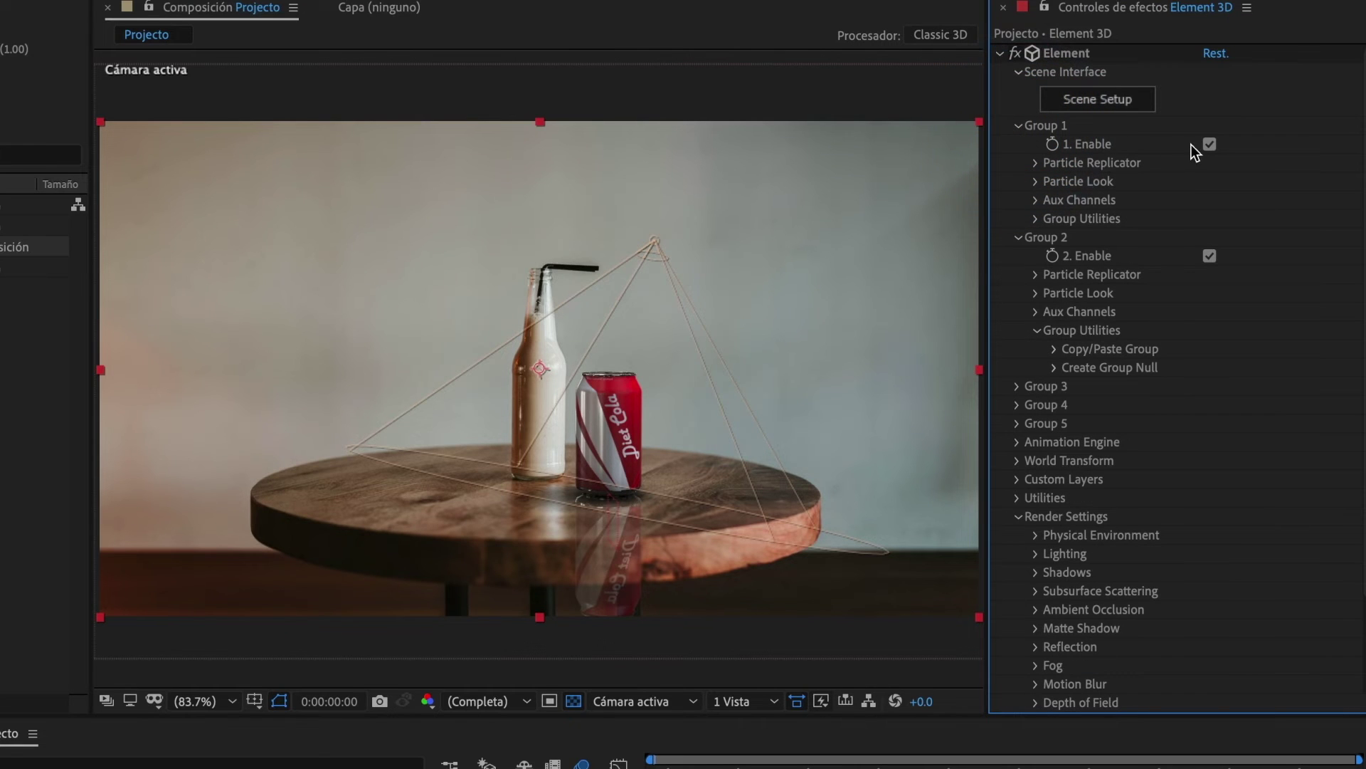
Check the can and the plane separately by switching Group 1 and Group 2 off and on again, and collapse both groups
{"action": "left_click", "coordinate": [1210, 145]}
{"action": "left_click", "coordinate": [1209, 144]}
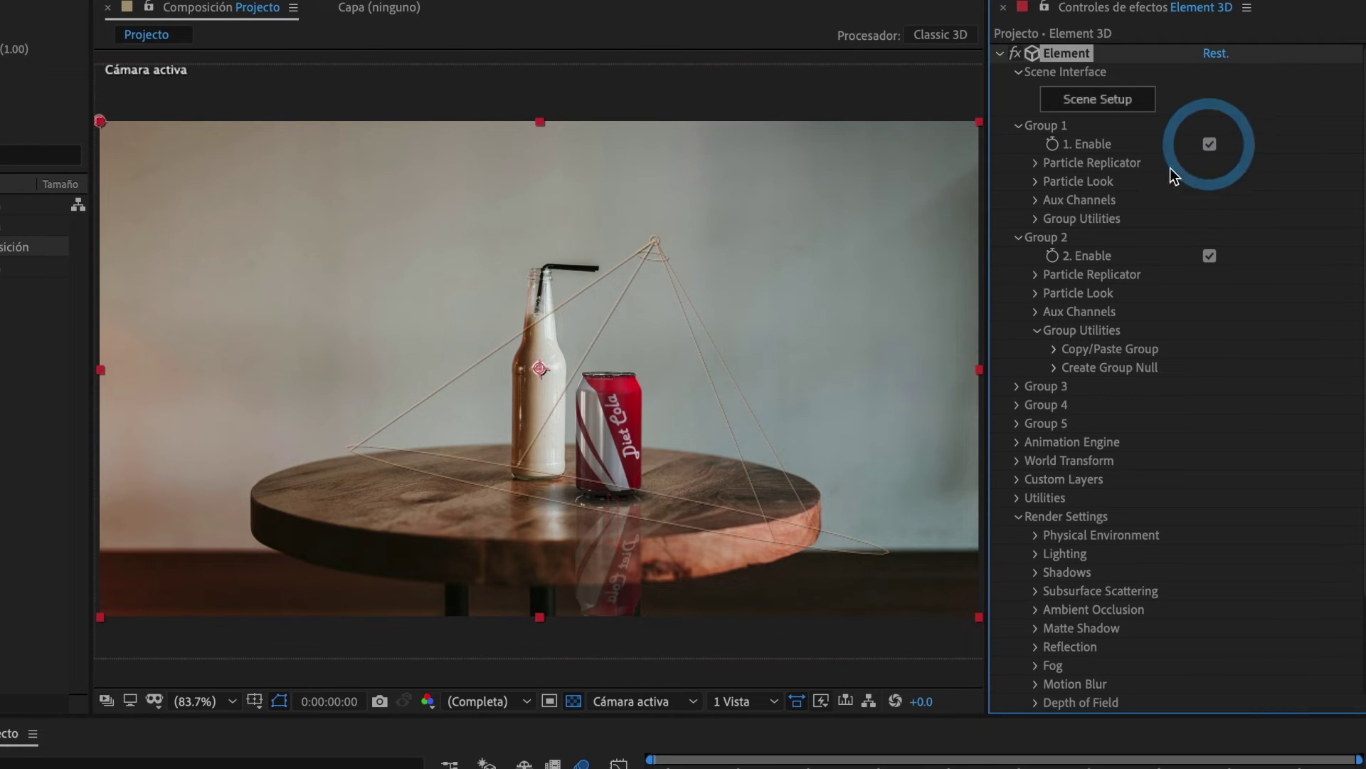
{"action": "left_click", "coordinate": [1209, 256]}
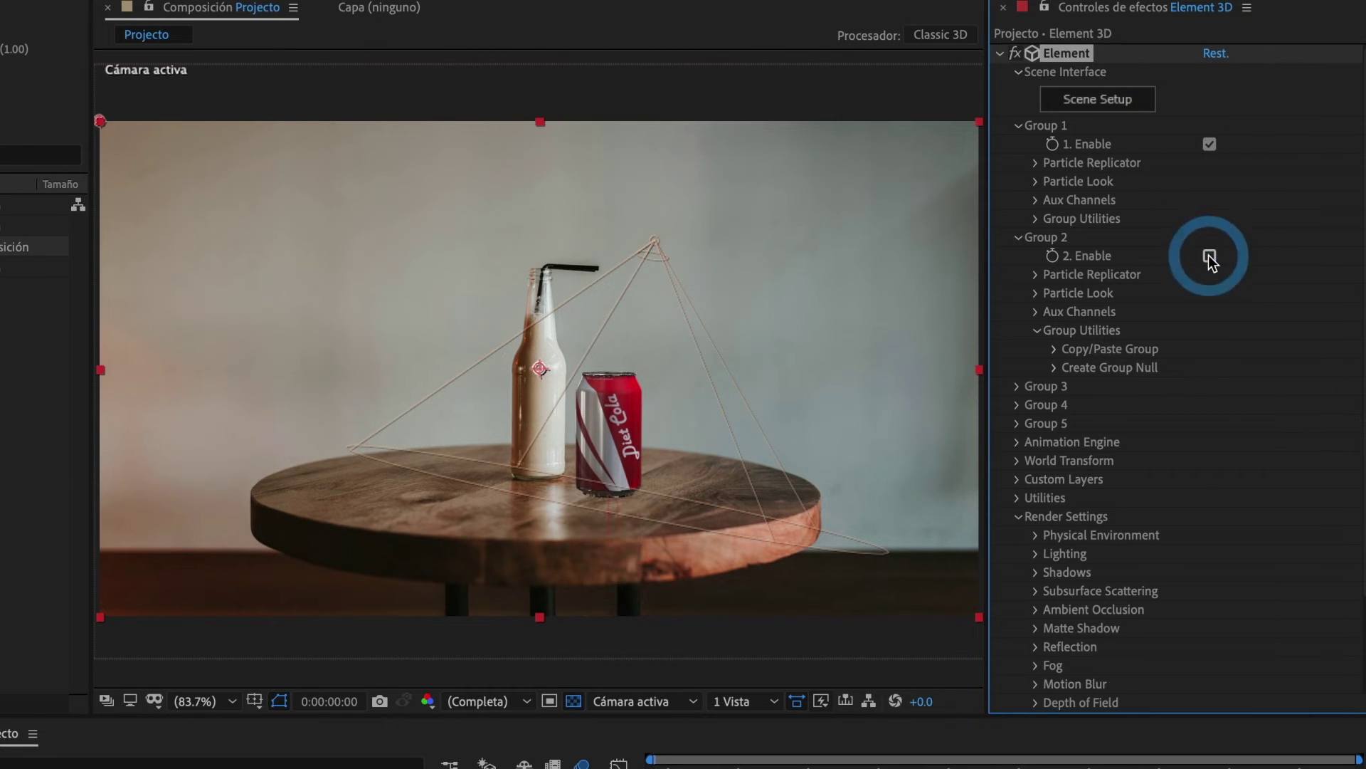
{"action": "left_click", "coordinate": [1209, 256]}
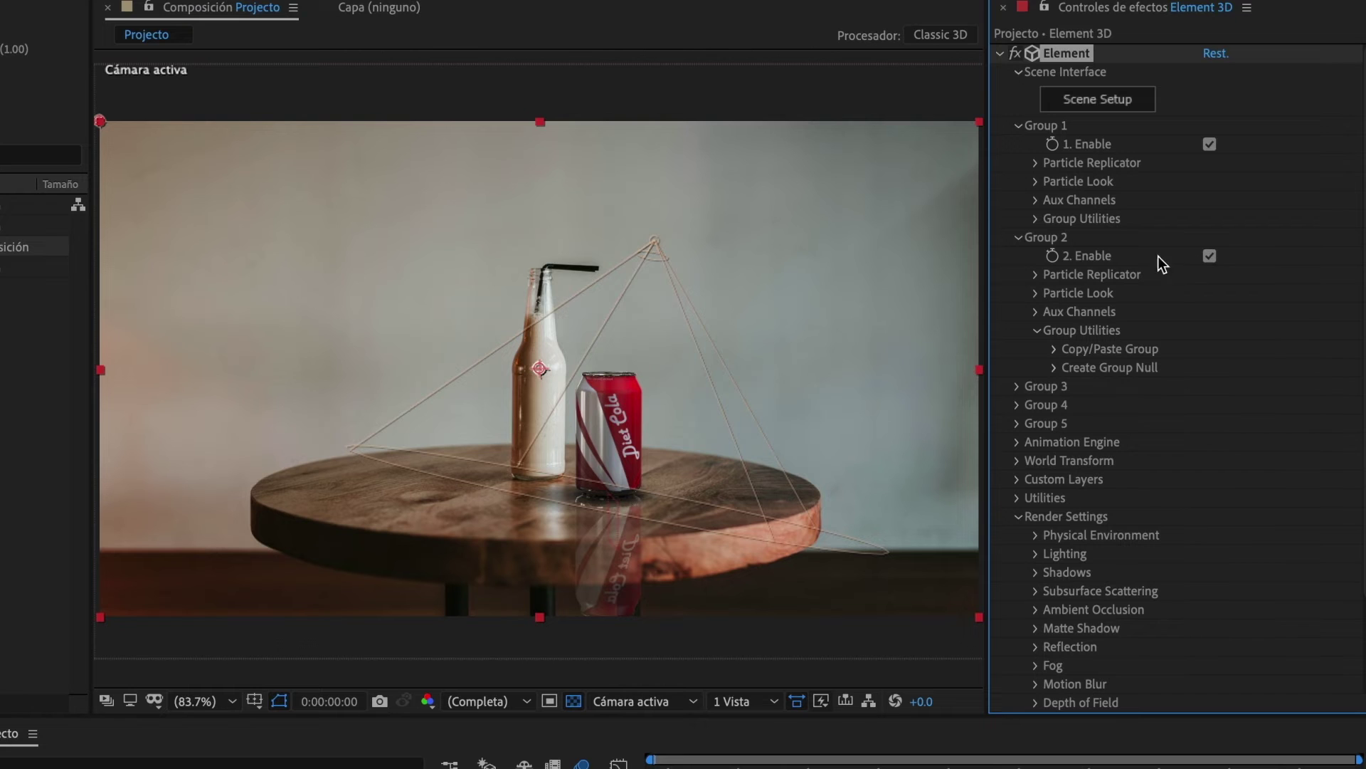
{"action": "left_click", "coordinate": [1018, 238]}
{"action": "left_click", "coordinate": [1018, 126]}
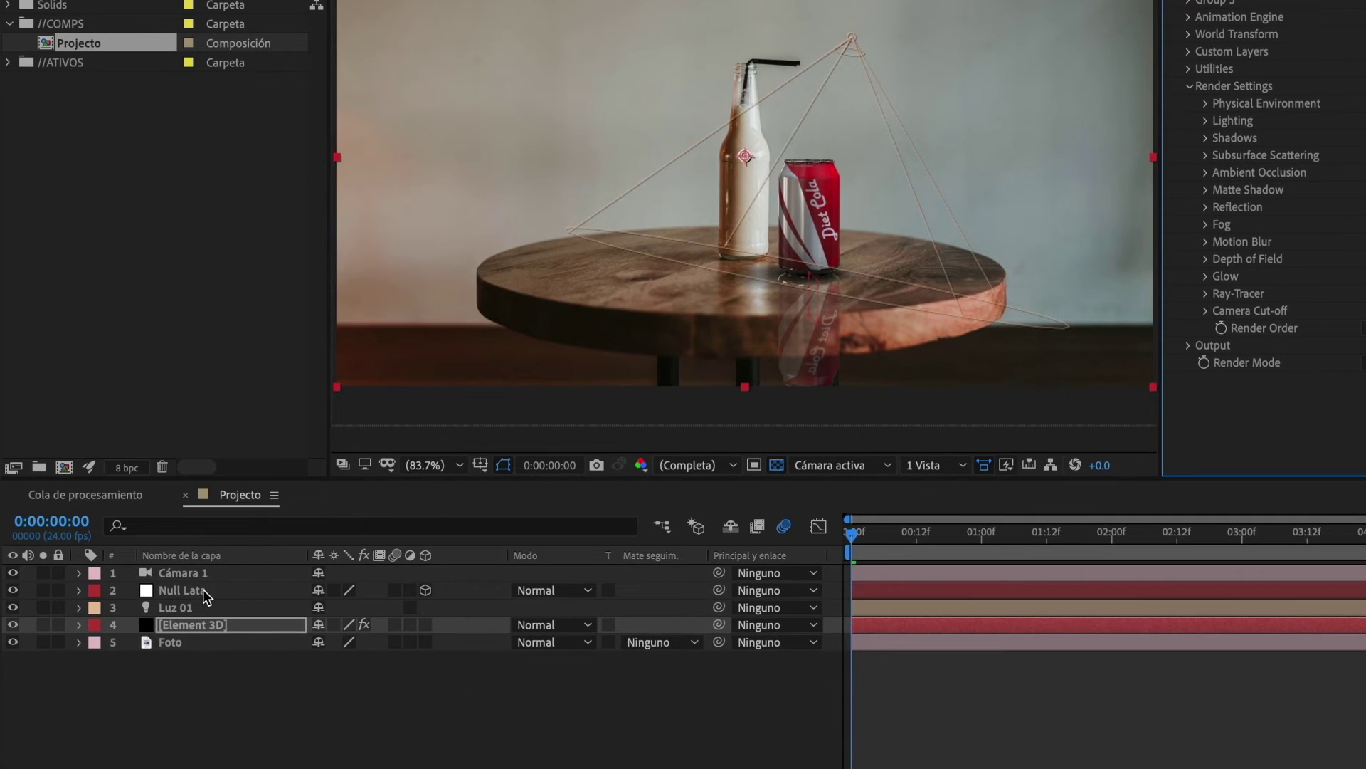
Add a Posición keyframe to the Null Lata layer and shift it to about 0:00:01:17
{"action": "left_click", "coordinate": [203, 591]}
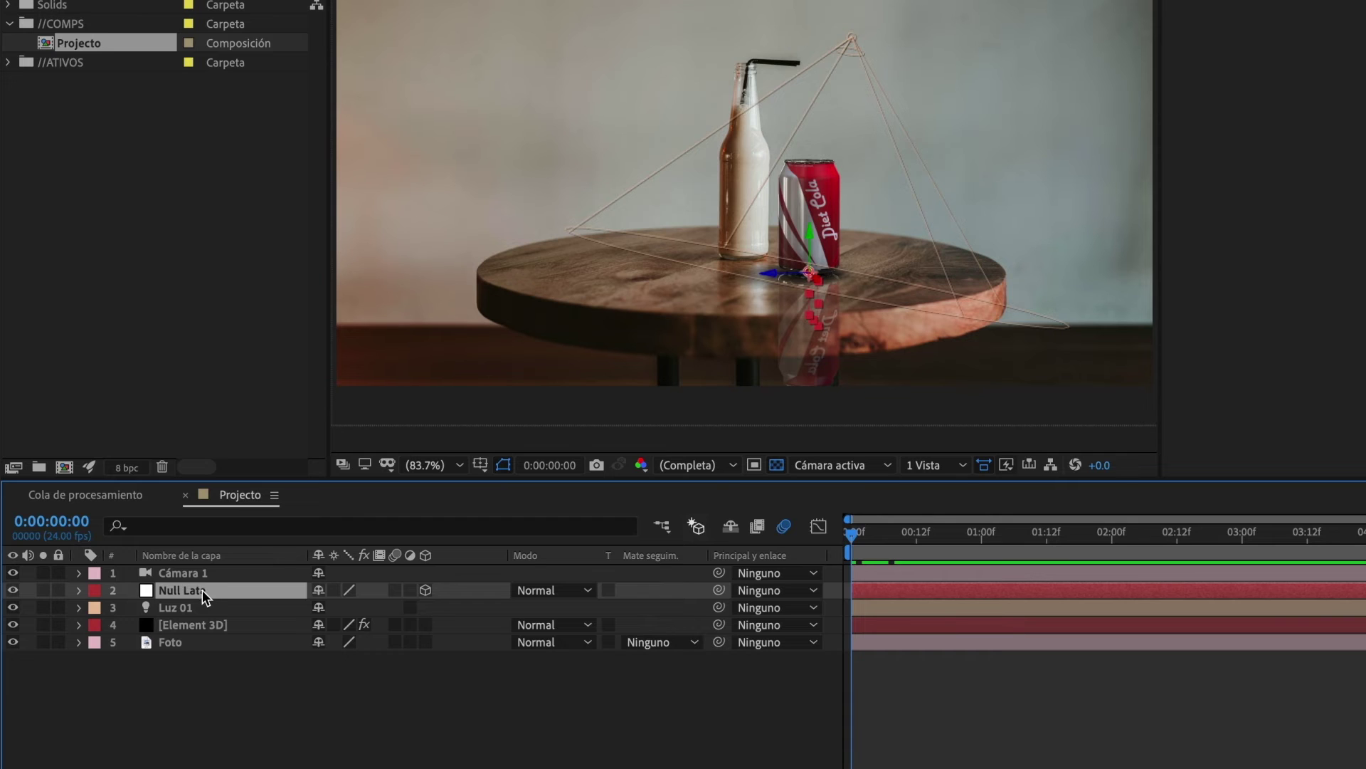
{"action": "left_click", "coordinate": [80, 591]}
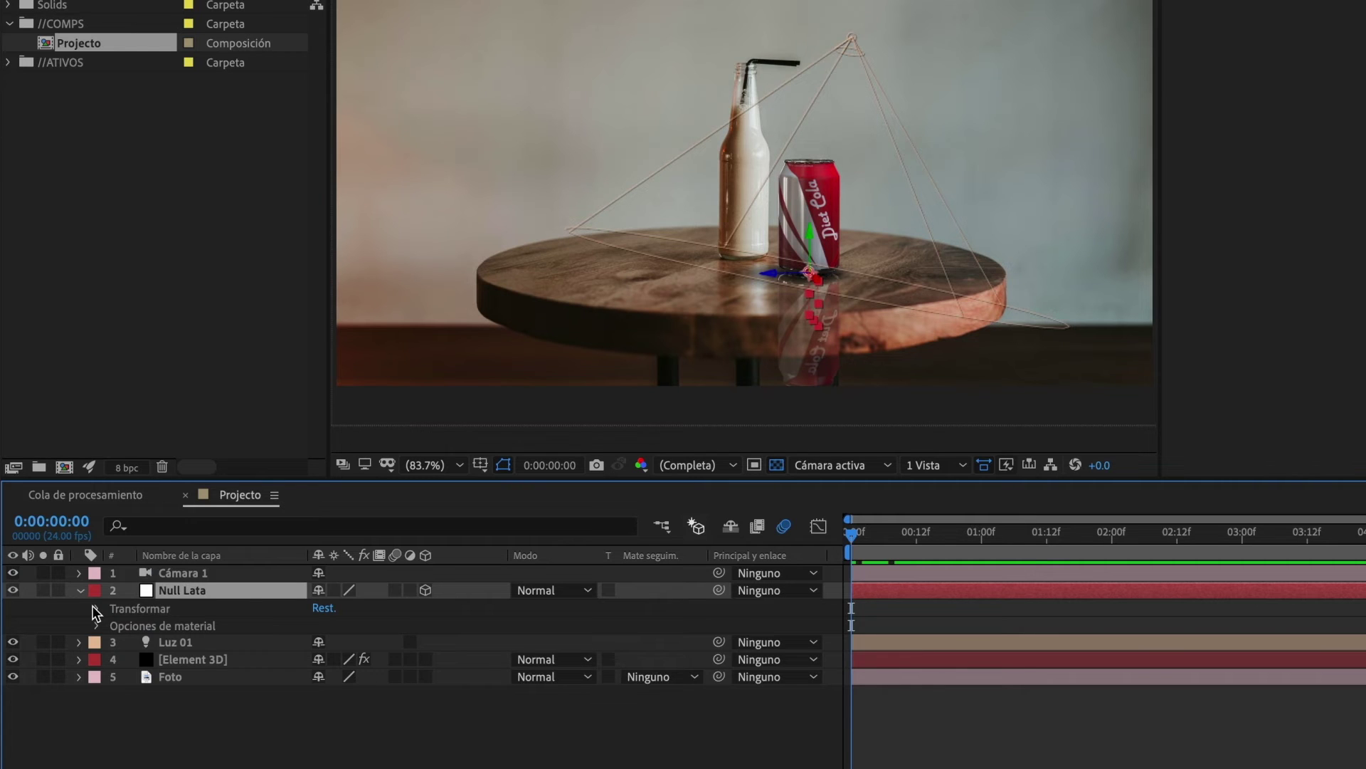
{"action": "left_click", "coordinate": [95, 609]}
{"action": "left_click", "coordinate": [165, 643]}
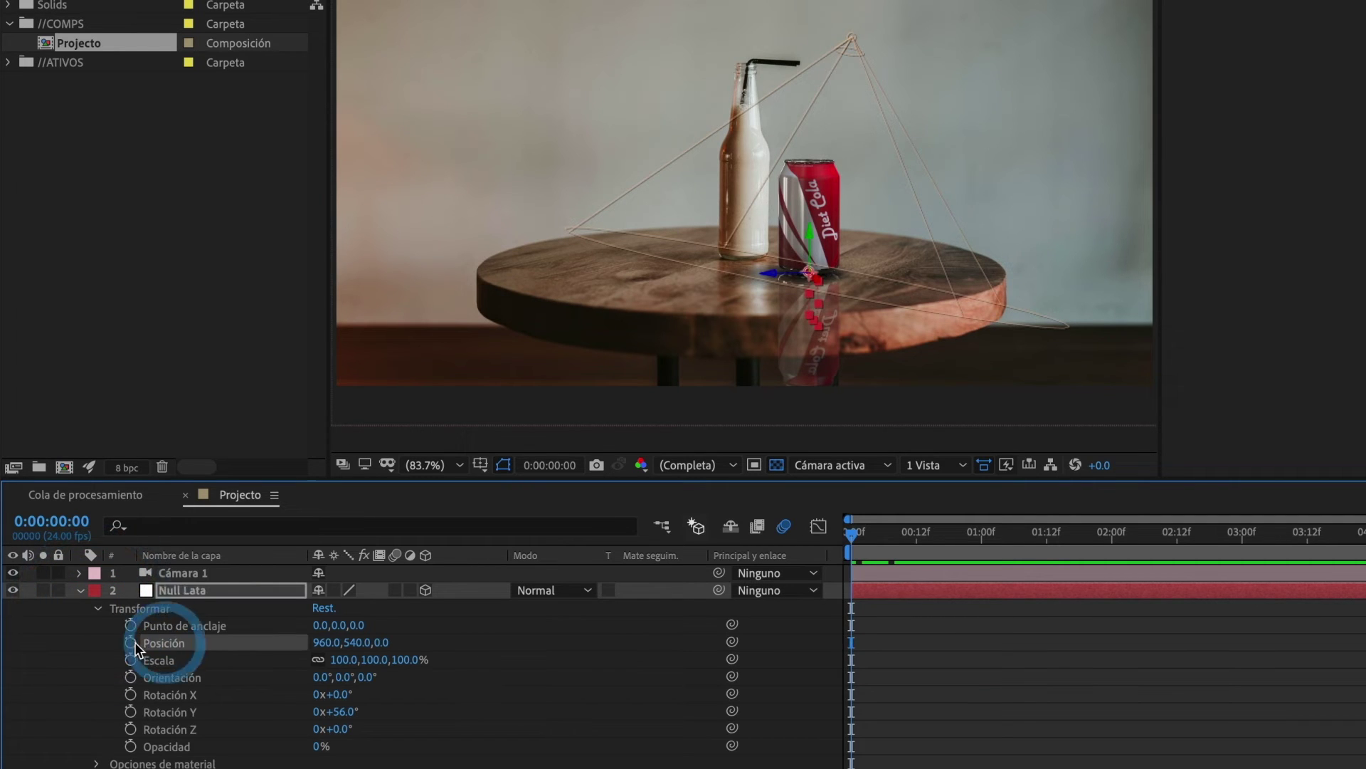
{"action": "left_click", "coordinate": [131, 642]}
{"action": "left_click_drag", "start_coordinate": [852, 643], "coordinate": [1073, 644]}
Keyframe Null Lata below the frame at Y 814.6 at 0:00:01:07, and raised above the table at Y 471.9 at 0:00:01:12
{"action": "left_click_drag", "start_coordinate": [1083, 543], "coordinate": [1019, 542]}
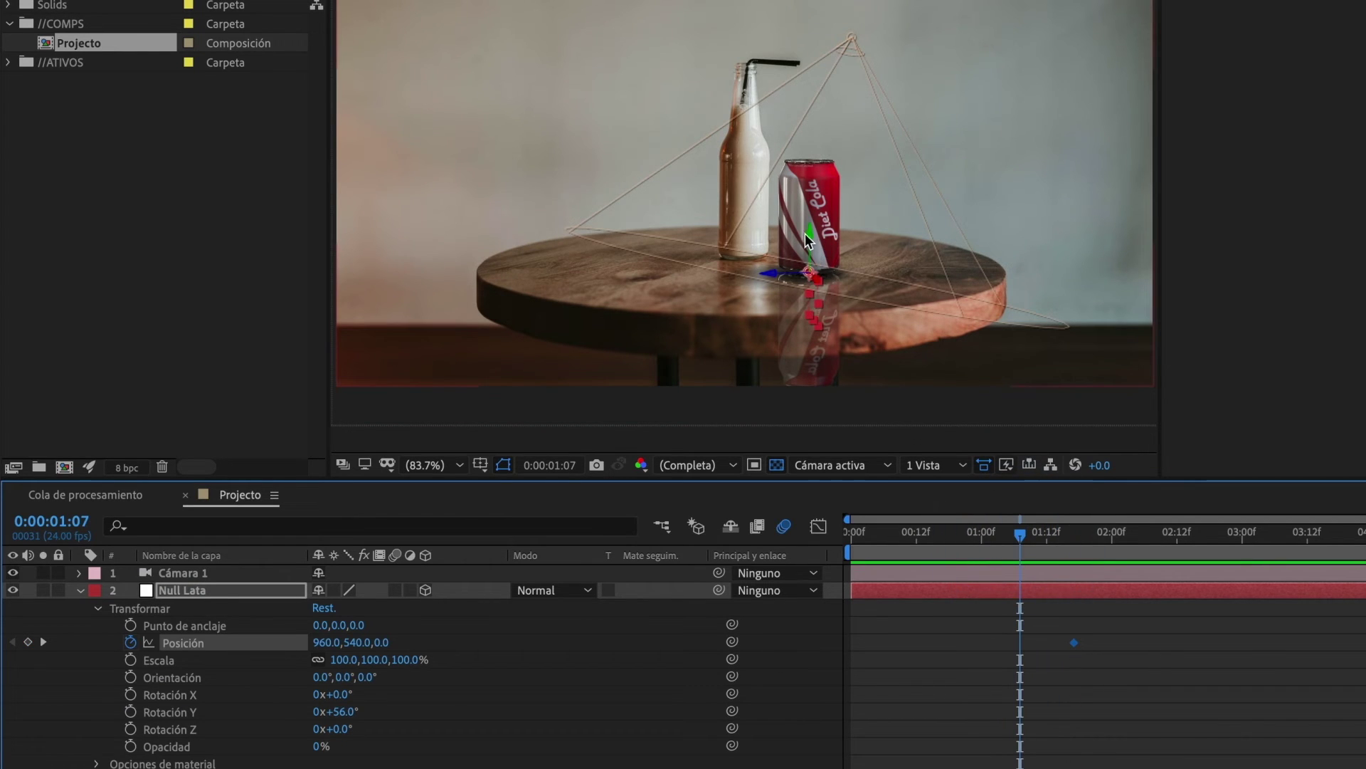
{"action": "left_click_drag", "start_coordinate": [807, 228], "coordinate": [806, 347]}
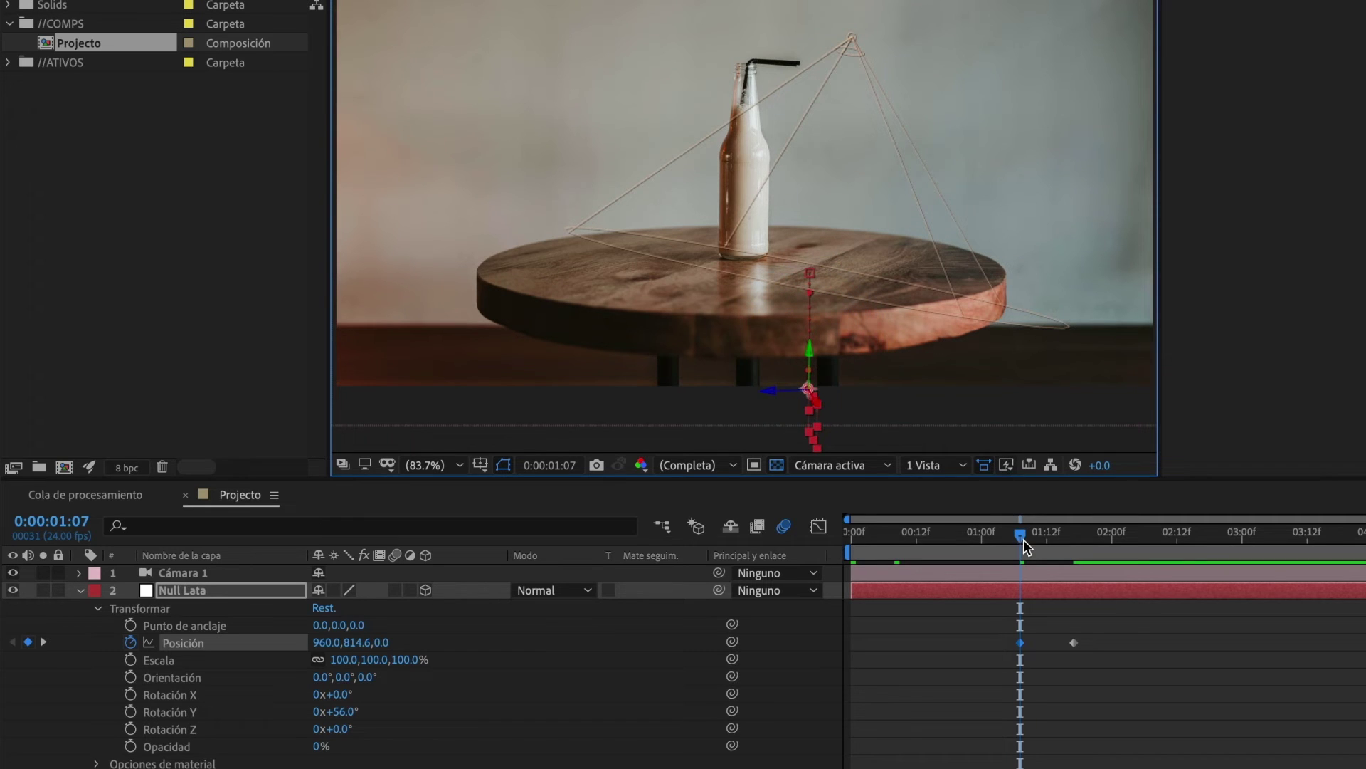
{"action": "mouse_move", "coordinate": [1024, 540]}
{"action": "left_mouse_down"}
{"action": "mouse_move", "coordinate": [1089, 545]}
{"action": "mouse_move", "coordinate": [1046, 553]}
{"action": "left_mouse_up"}
{"action": "left_click", "coordinate": [811, 296]}
{"action": "left_click_drag", "start_coordinate": [811, 295], "coordinate": [811, 208]}
Add Posición keyframes to Null Lata at 0:00:01:23 and 0:00:02:03, keeping the can resting on the table
{"action": "left_click_drag", "start_coordinate": [1043, 547], "coordinate": [1106, 569]}
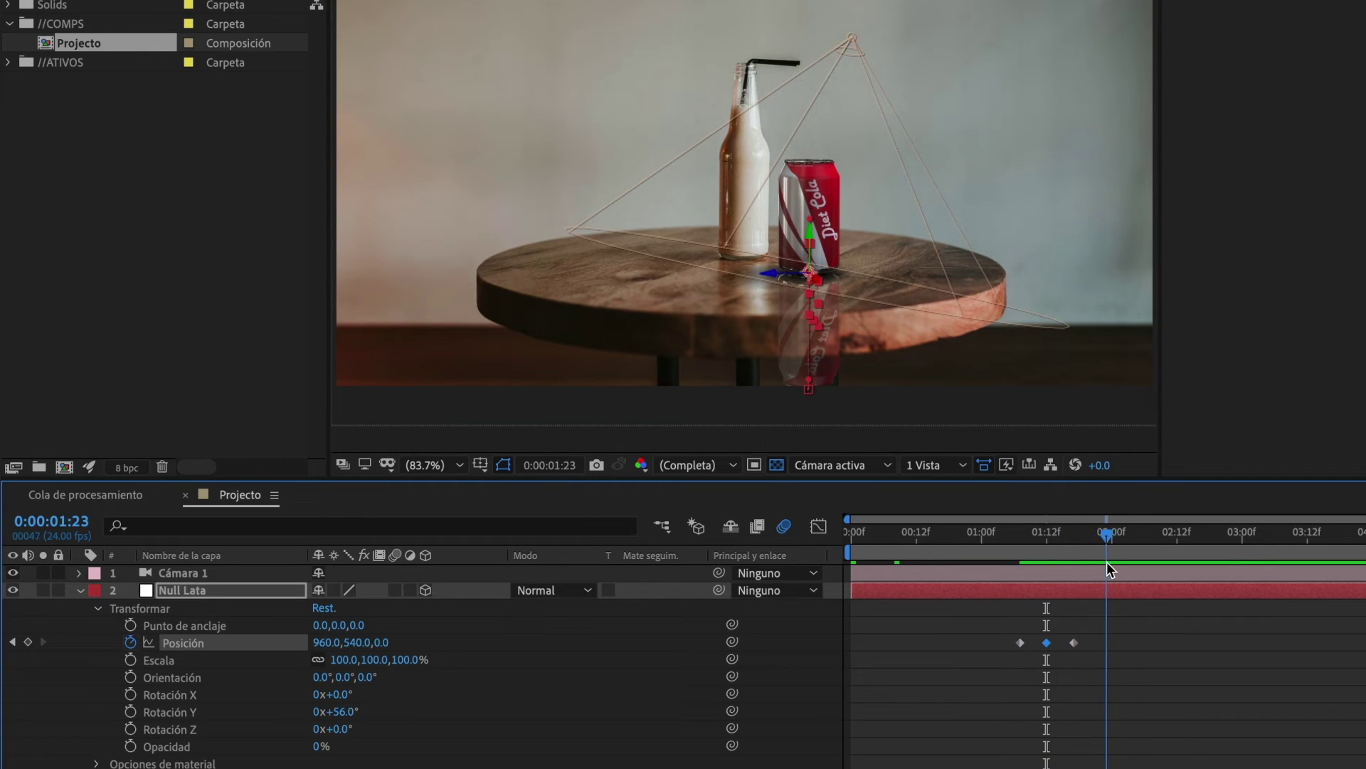
{"action": "left_click", "coordinate": [28, 642]}
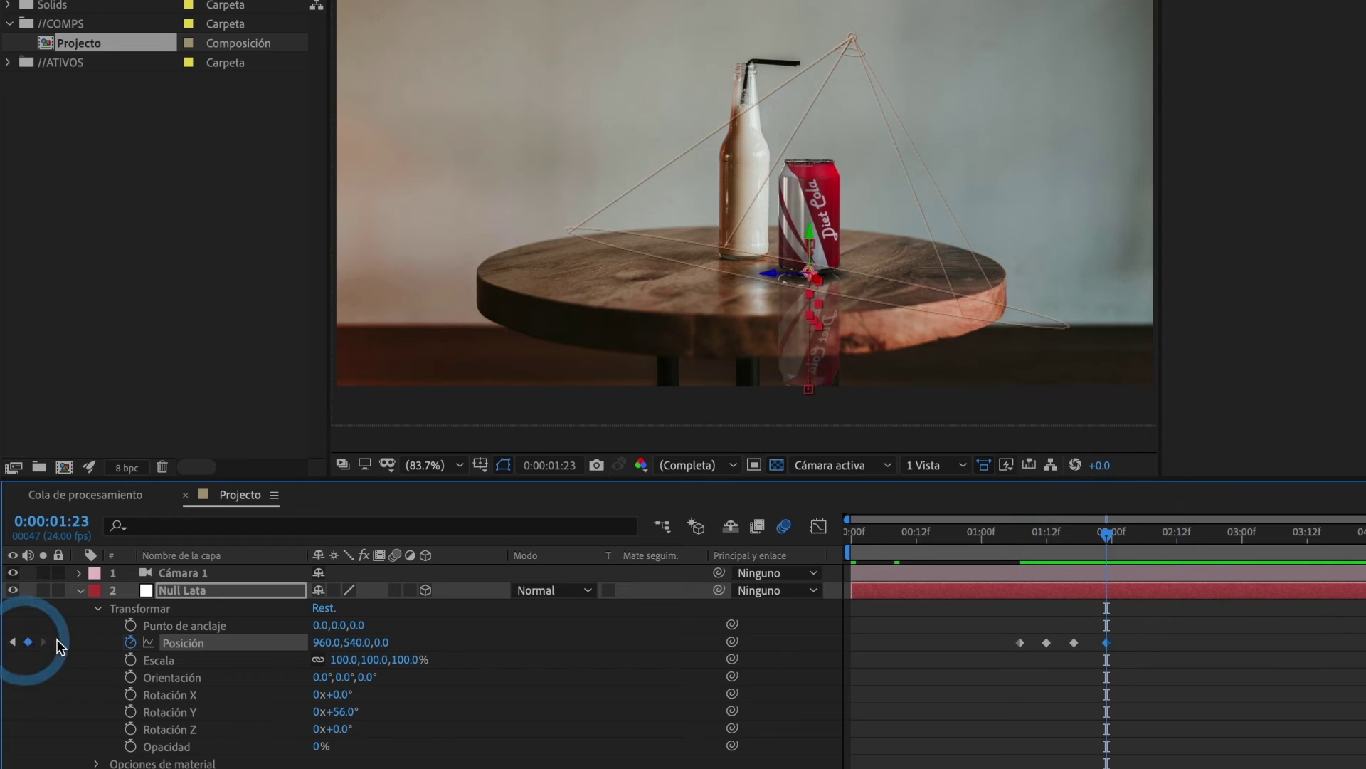
{"action": "mouse_move", "coordinate": [1108, 545]}
{"action": "left_mouse_down"}
{"action": "mouse_move", "coordinate": [1046, 541]}
{"action": "mouse_move", "coordinate": [1130, 552]}
{"action": "left_mouse_up"}
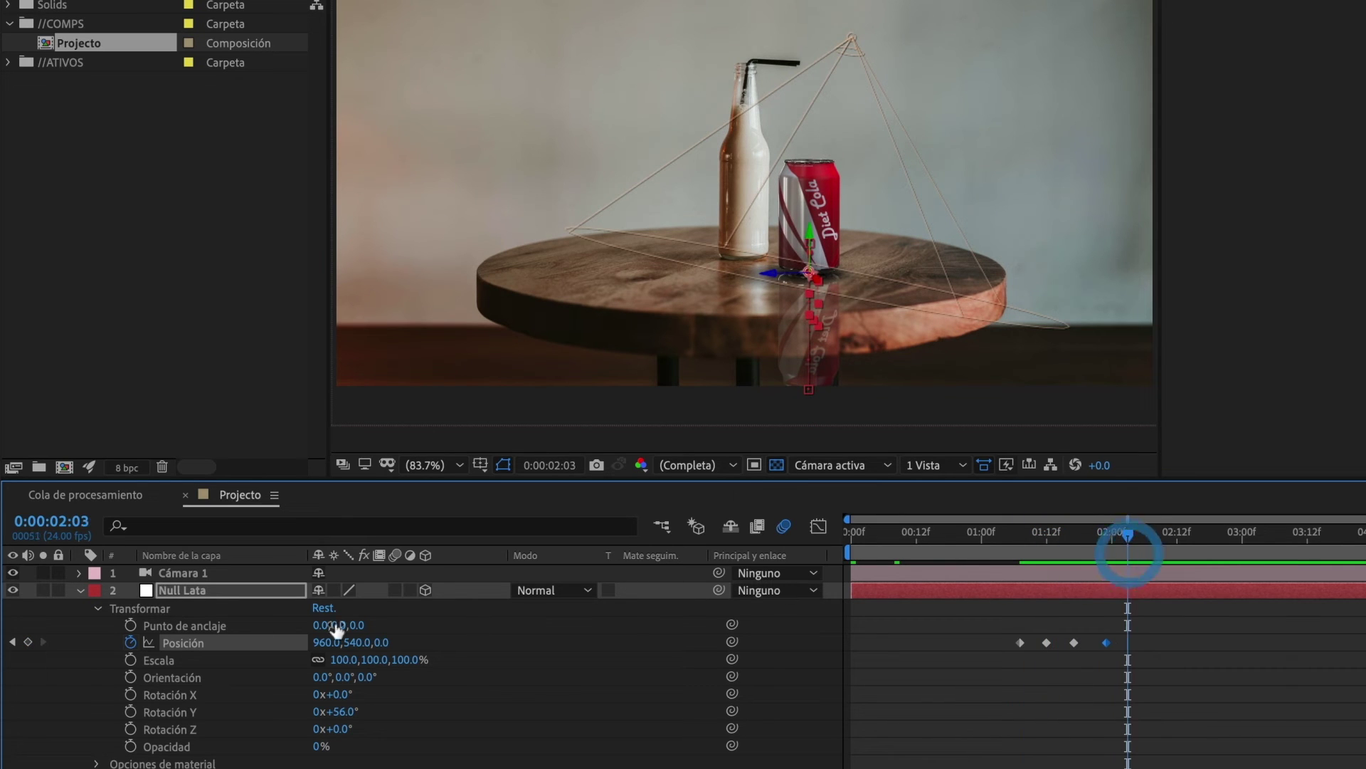
{"action": "left_click", "coordinate": [28, 642]}
{"action": "left_click_drag", "start_coordinate": [1126, 535], "coordinate": [1116, 570]}
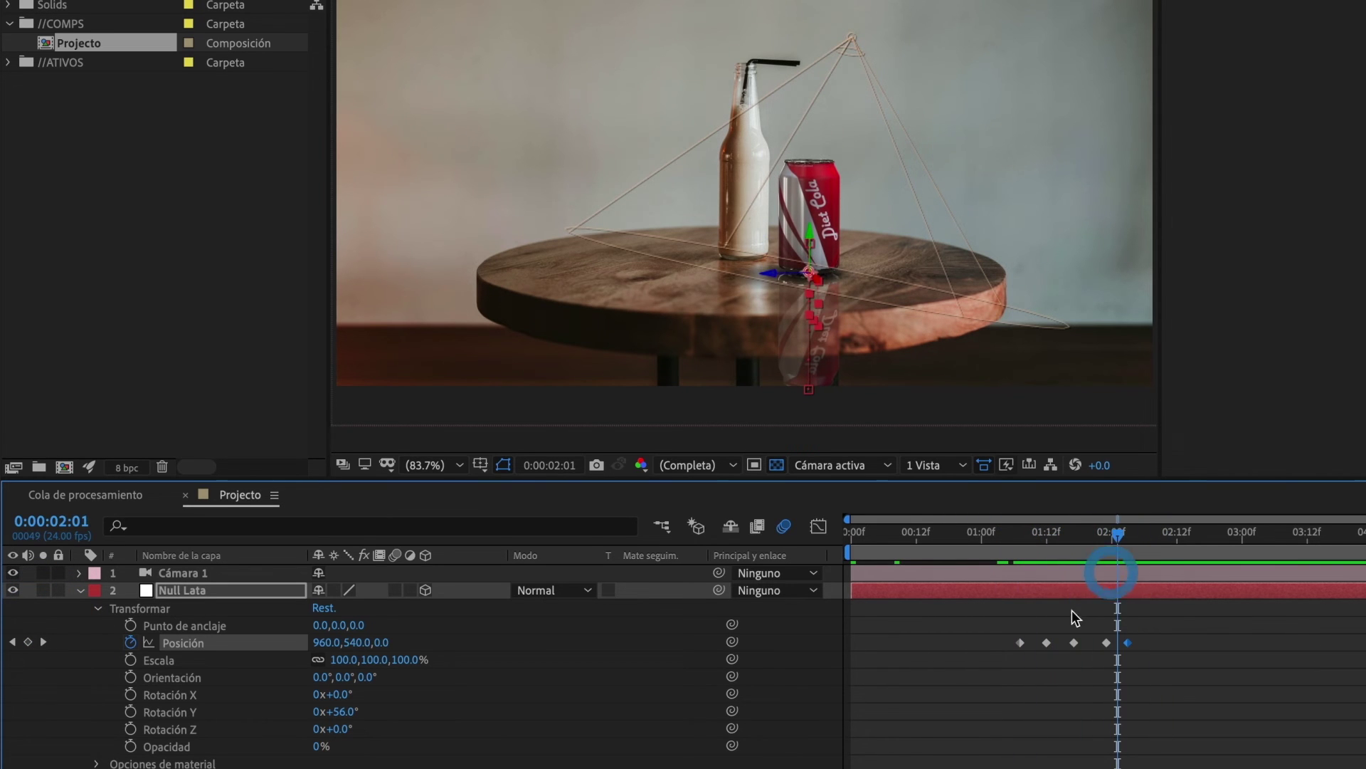
Apply Desacelerac./Acelerac. suave to Null Lata's Posición keyframes at 0:00:01:12 and 0:00:01:23
{"action": "right_click", "coordinate": [1046, 643]}
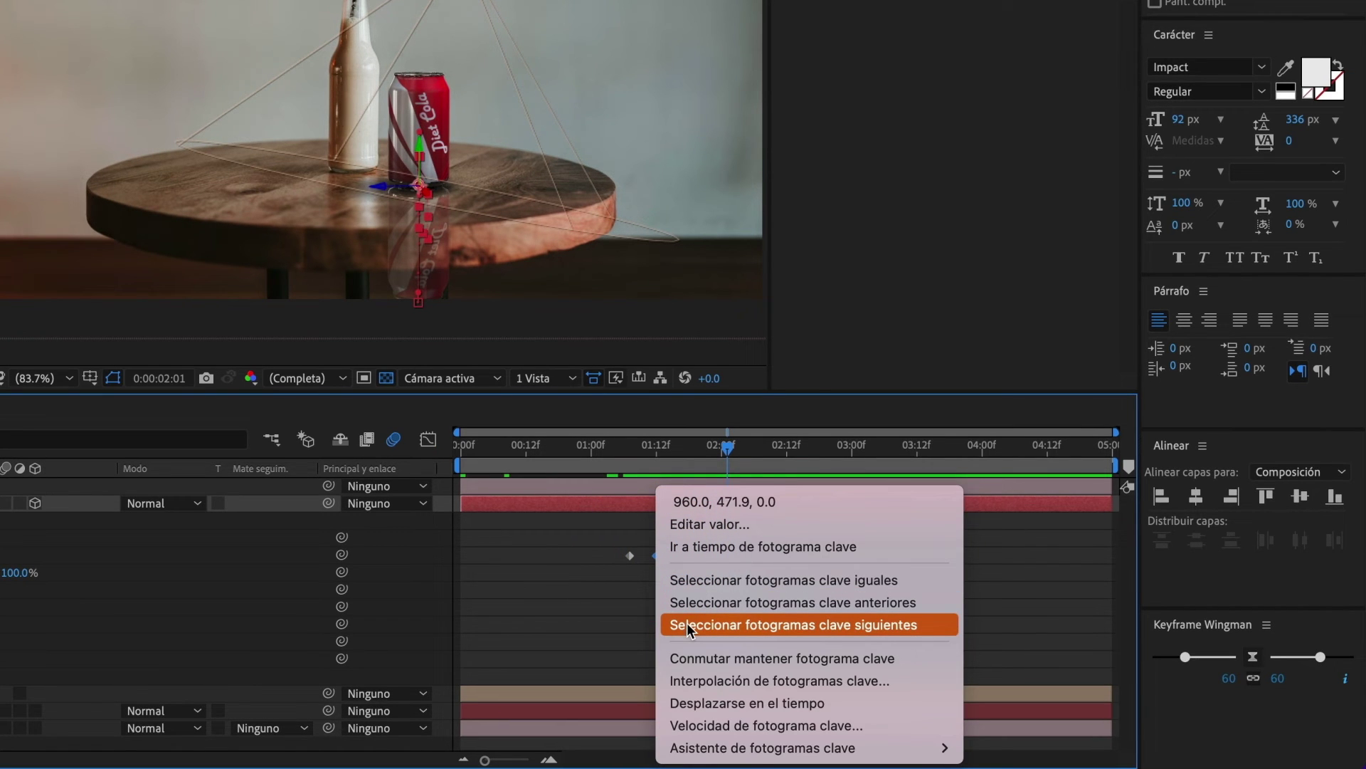
{"action": "mouse_move", "coordinate": [846, 747]}
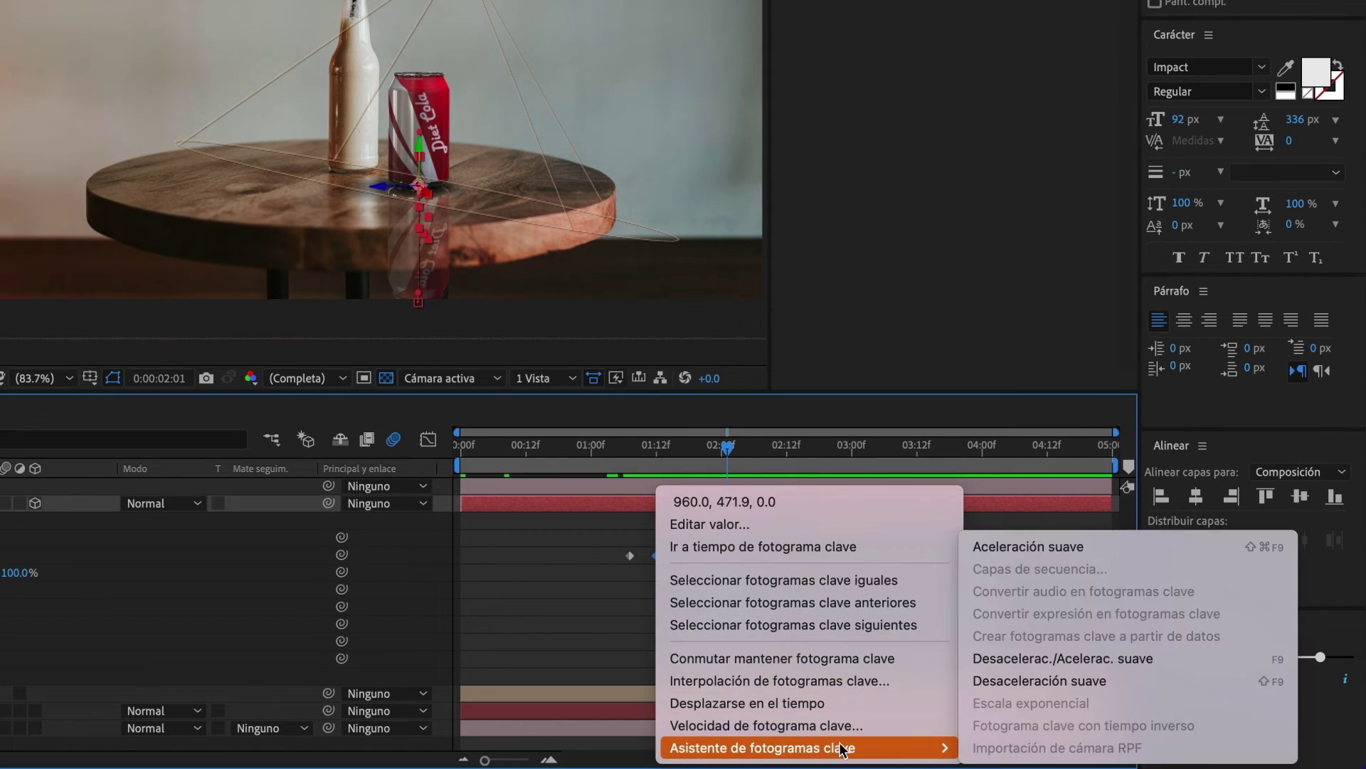
{"action": "left_click", "coordinate": [1049, 659]}
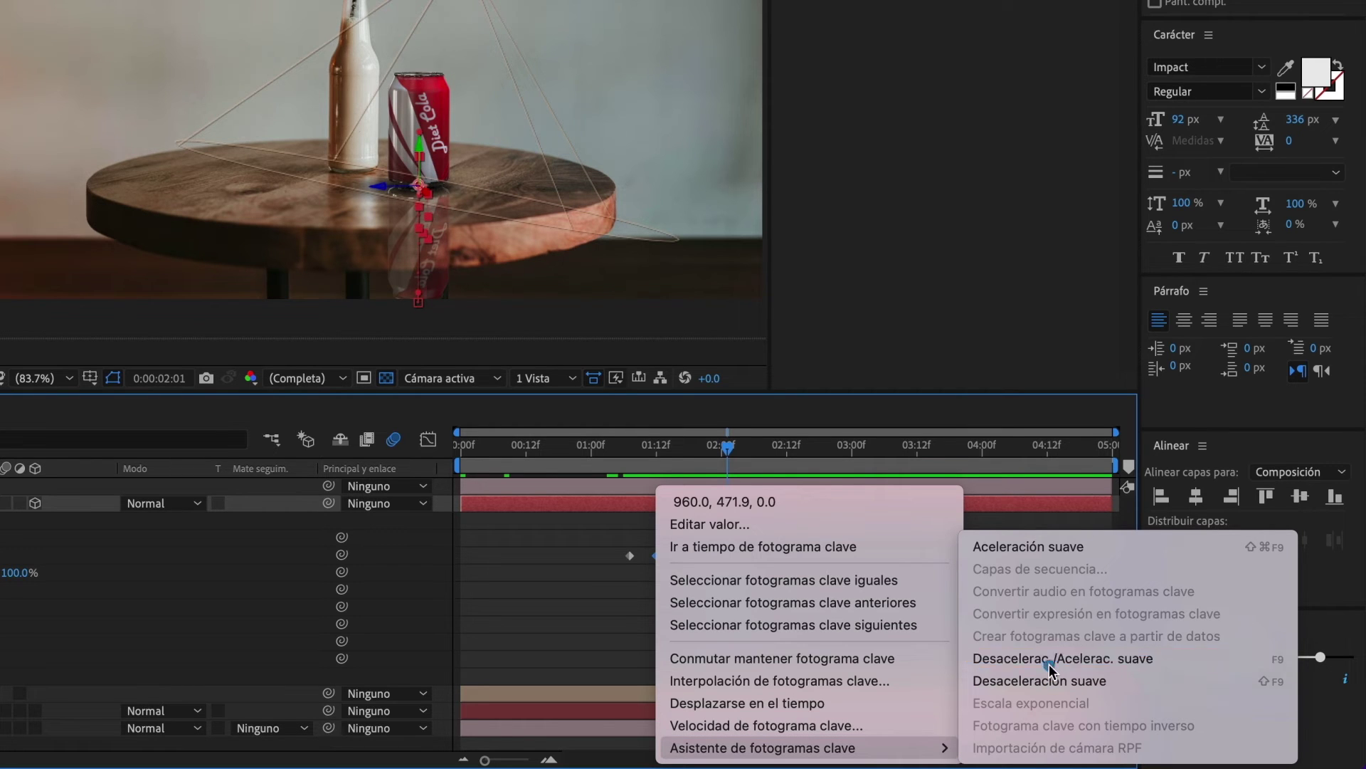
{"action": "left_click_drag", "start_coordinate": [624, 449], "coordinate": [712, 456]}
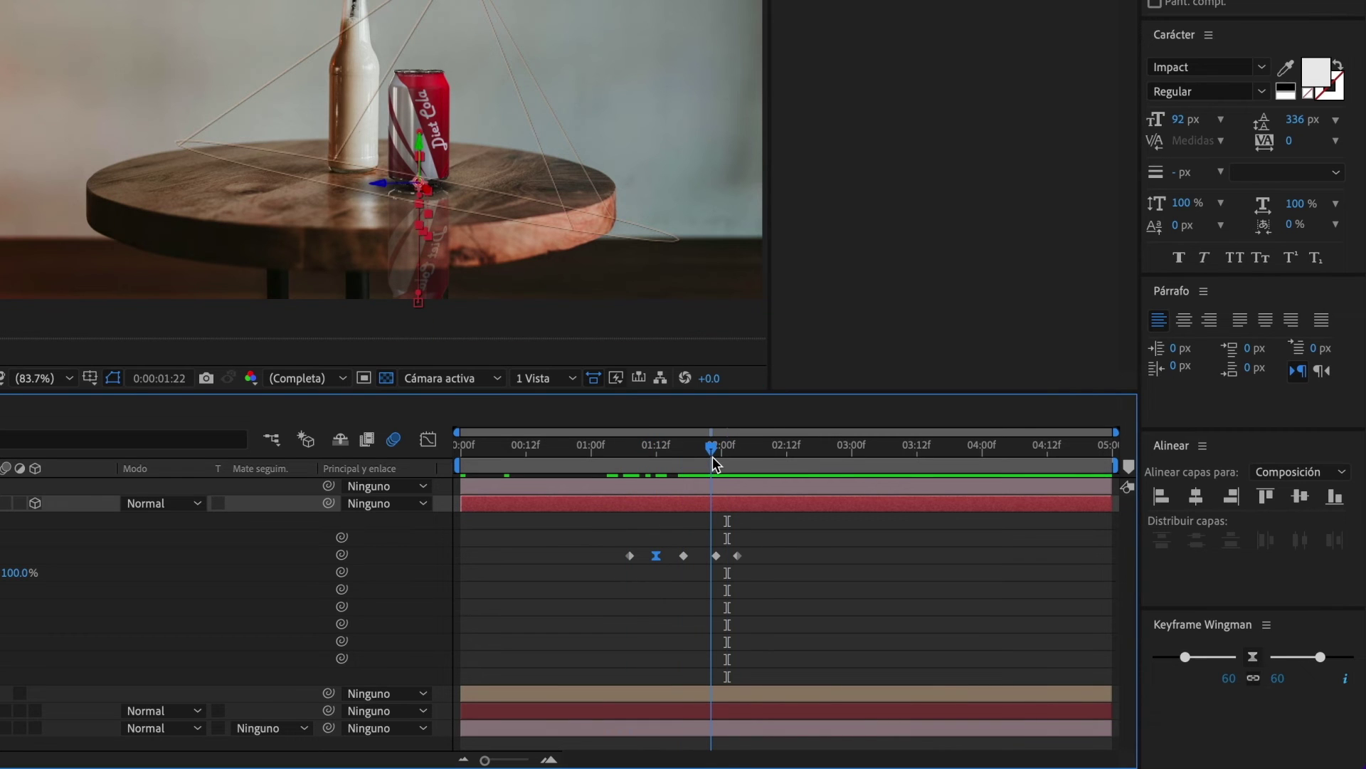
{"action": "right_click", "coordinate": [716, 556]}
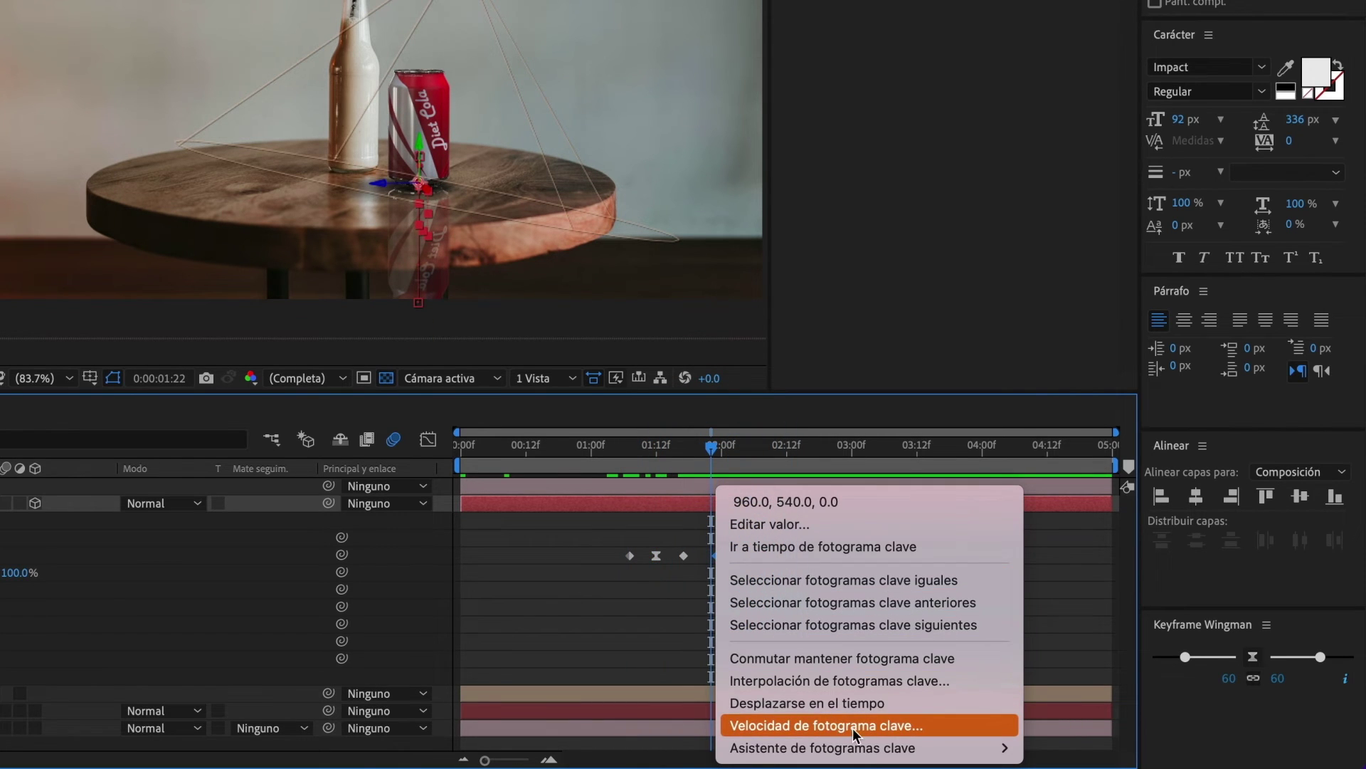
{"action": "mouse_move", "coordinate": [890, 747]}
{"action": "left_click", "coordinate": [1099, 658]}
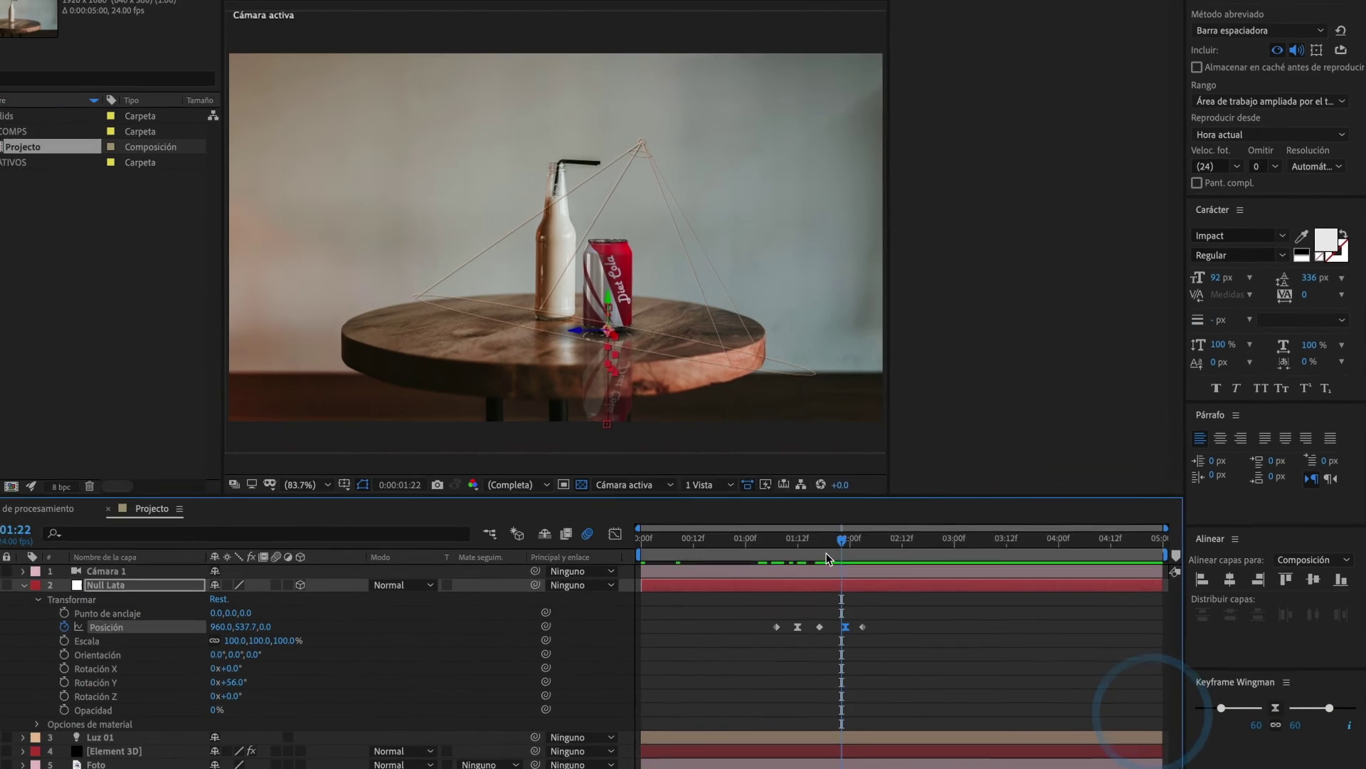
Preview the can's jump from 0:00:01:02 and shorten the work area to end just after the last Posición keyframe
{"action": "left_click", "coordinate": [758, 546]}
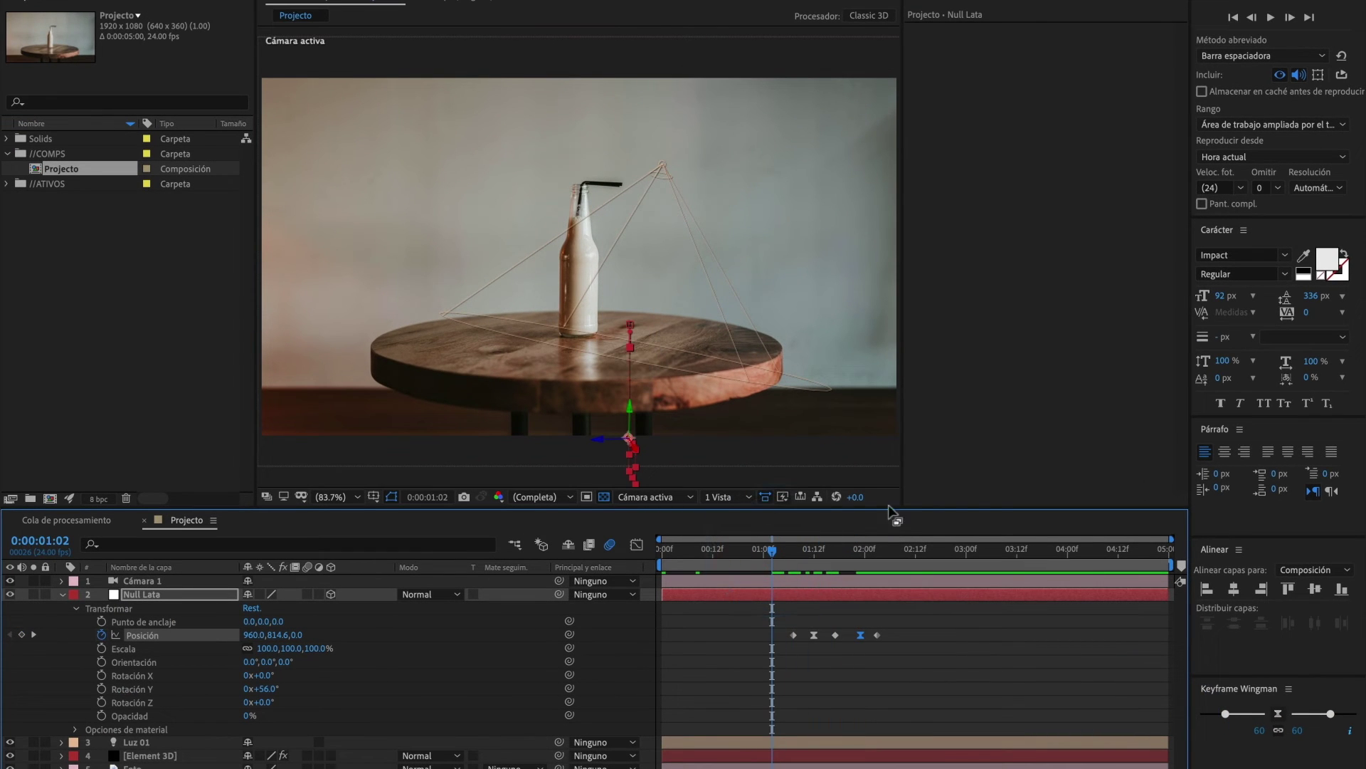
{"action": "left_click", "coordinate": [1272, 17]}
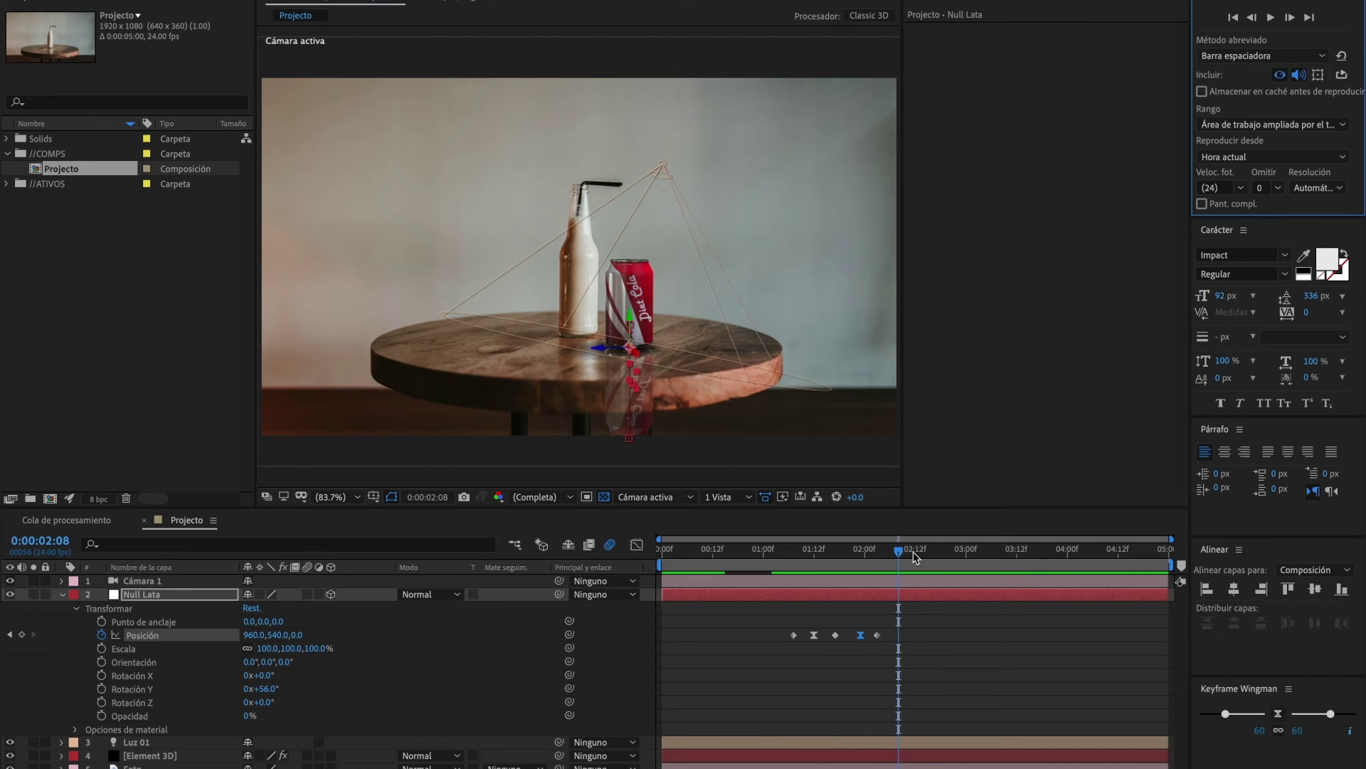
{"action": "left_click_drag", "start_coordinate": [1171, 566], "coordinate": [880, 564]}
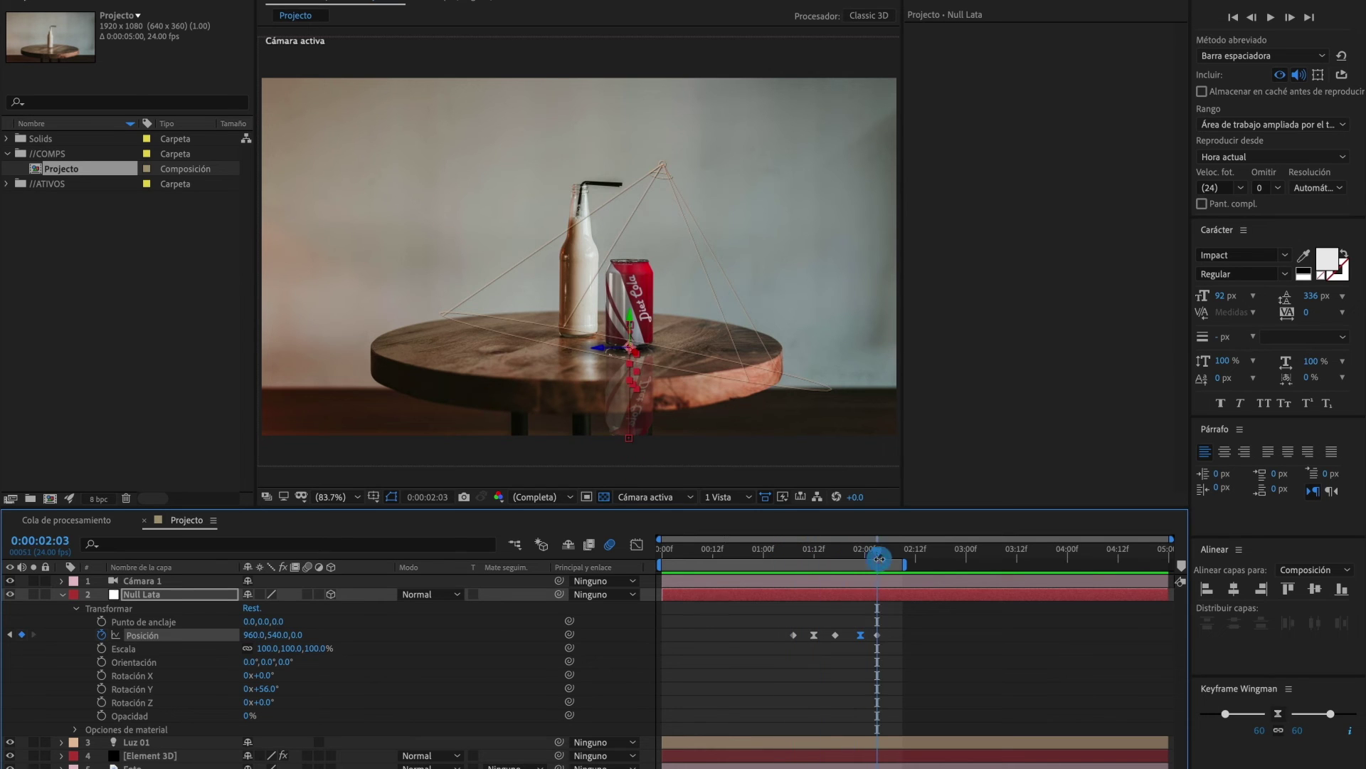
Keyframe Null Lata's Rotación Y from 115° at 0:00:01:04 to 56° at 0:00:01:23
{"action": "left_click", "coordinate": [103, 689]}
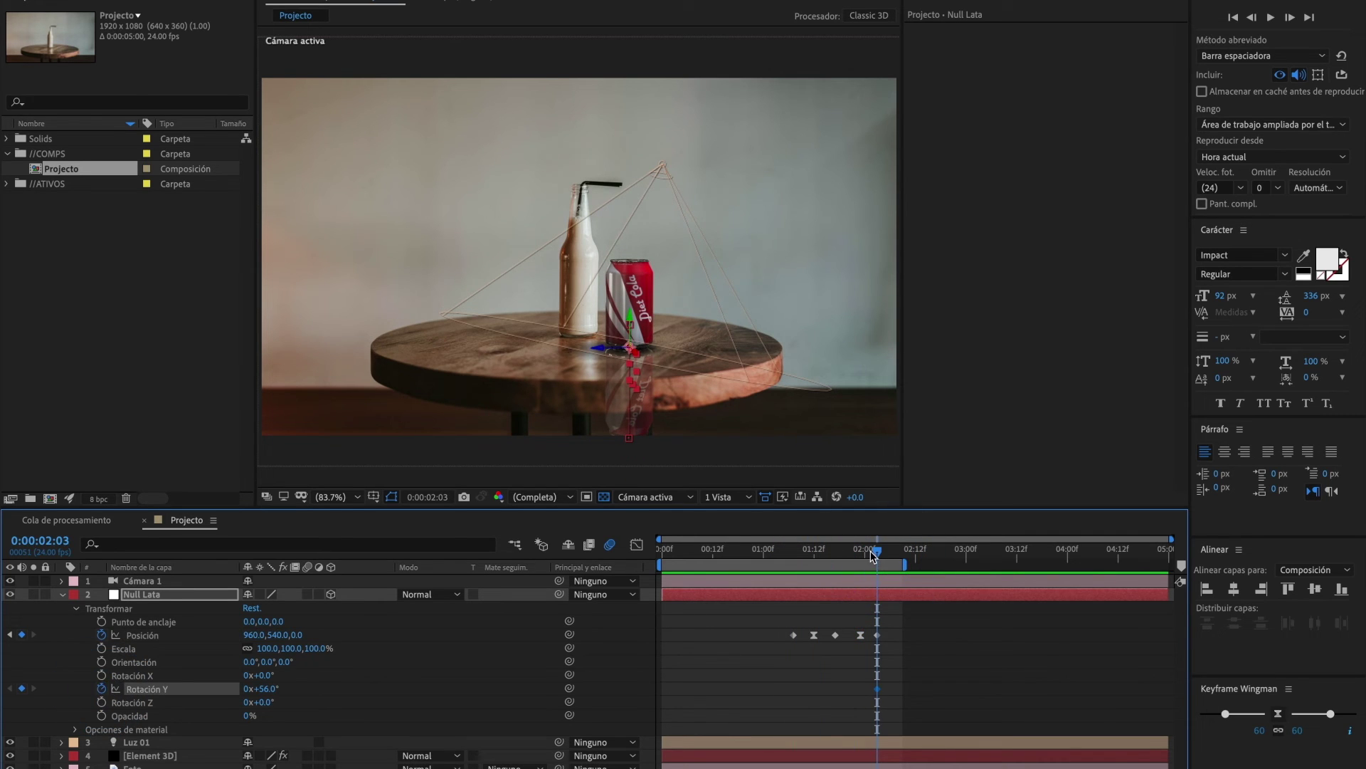
{"action": "left_click_drag", "start_coordinate": [873, 555], "coordinate": [782, 555]}
{"action": "left_click_drag", "start_coordinate": [266, 691], "coordinate": [255, 695]}
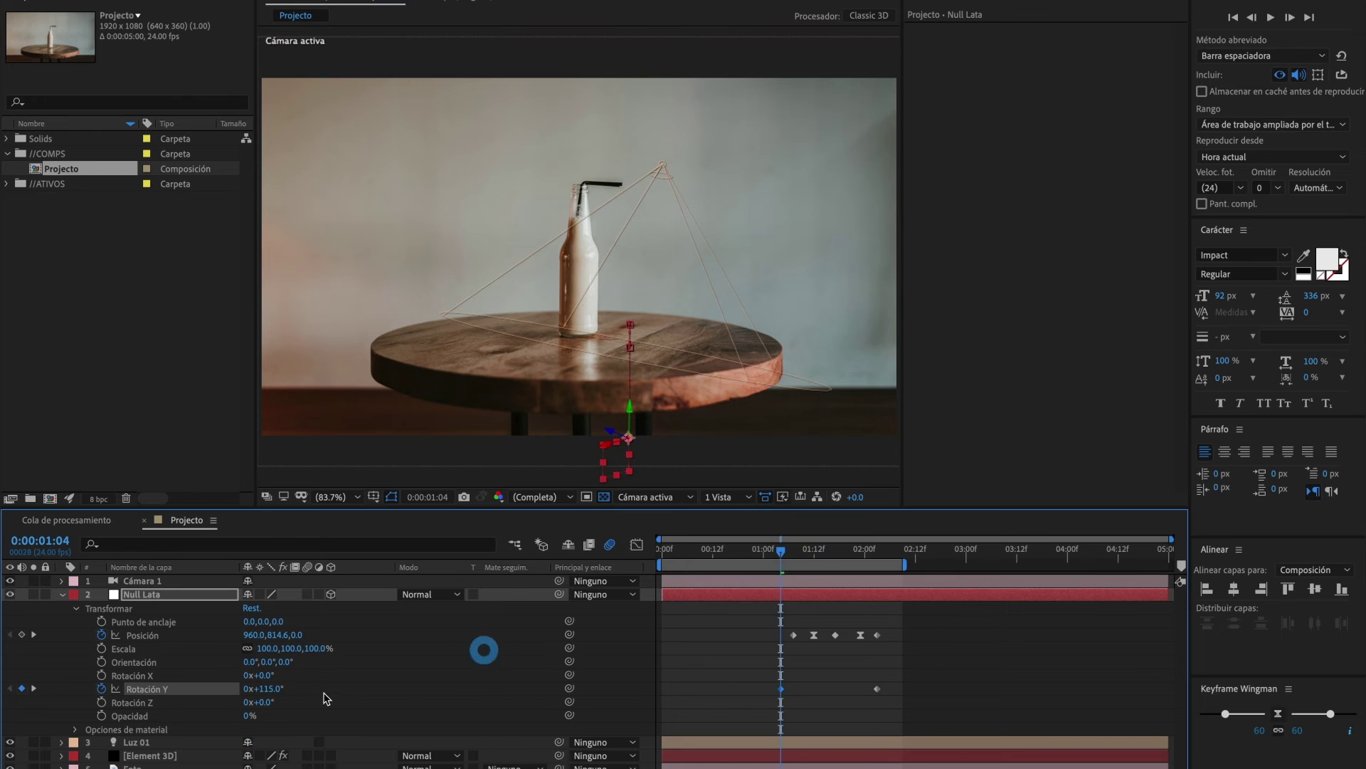
{"action": "left_click_drag", "start_coordinate": [784, 555], "coordinate": [860, 555]}
{"action": "left_click_drag", "start_coordinate": [877, 688], "coordinate": [860, 689]}
Apply Desaceleración suave to the last Rotación Y keyframe and preview the can's spin
{"action": "left_click_drag", "start_coordinate": [859, 555], "coordinate": [836, 564]}
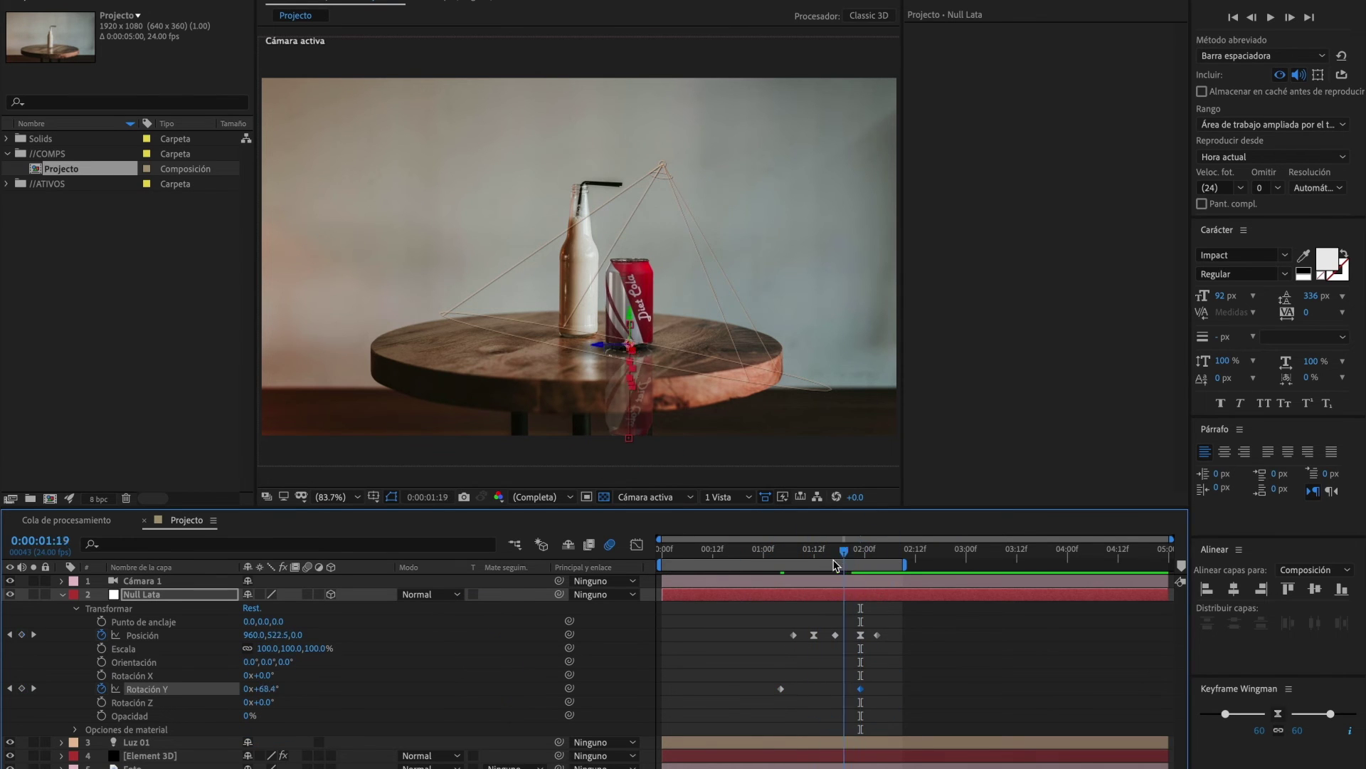
{"action": "left_click", "coordinate": [784, 552]}
{"action": "right_click", "coordinate": [860, 689]}
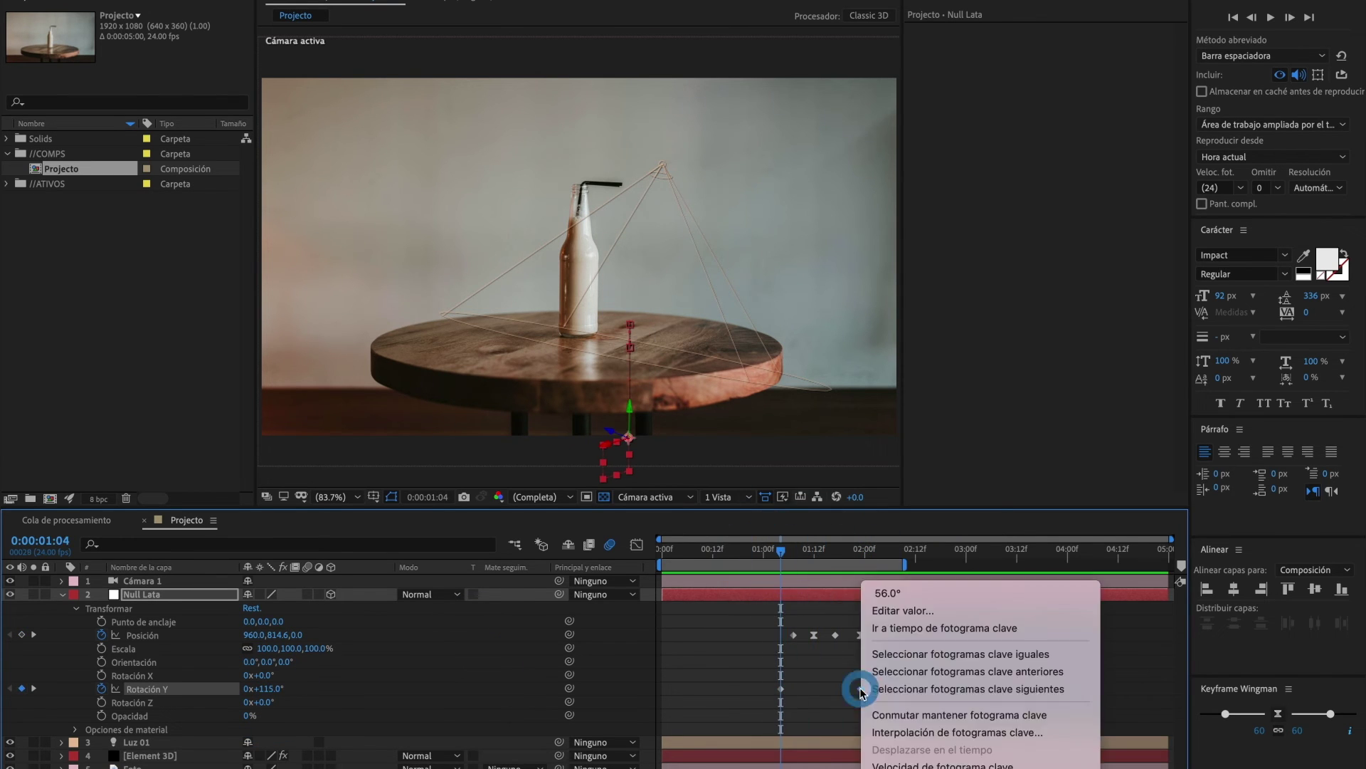
{"action": "mouse_move", "coordinate": [946, 766]}
{"action": "left_click", "coordinate": [1158, 733]}
{"action": "key", "text": "space"}
{"action": "key", "text": "space"}
Keyframe Null Lata's Rotación X at 0° at 0:00:01:04, a slight tilt at 0:00:01:12, 0° at about 0:00:01:17 and -4° at 0:00:01:23
{"action": "left_click_drag", "start_coordinate": [783, 557], "coordinate": [814, 555]}
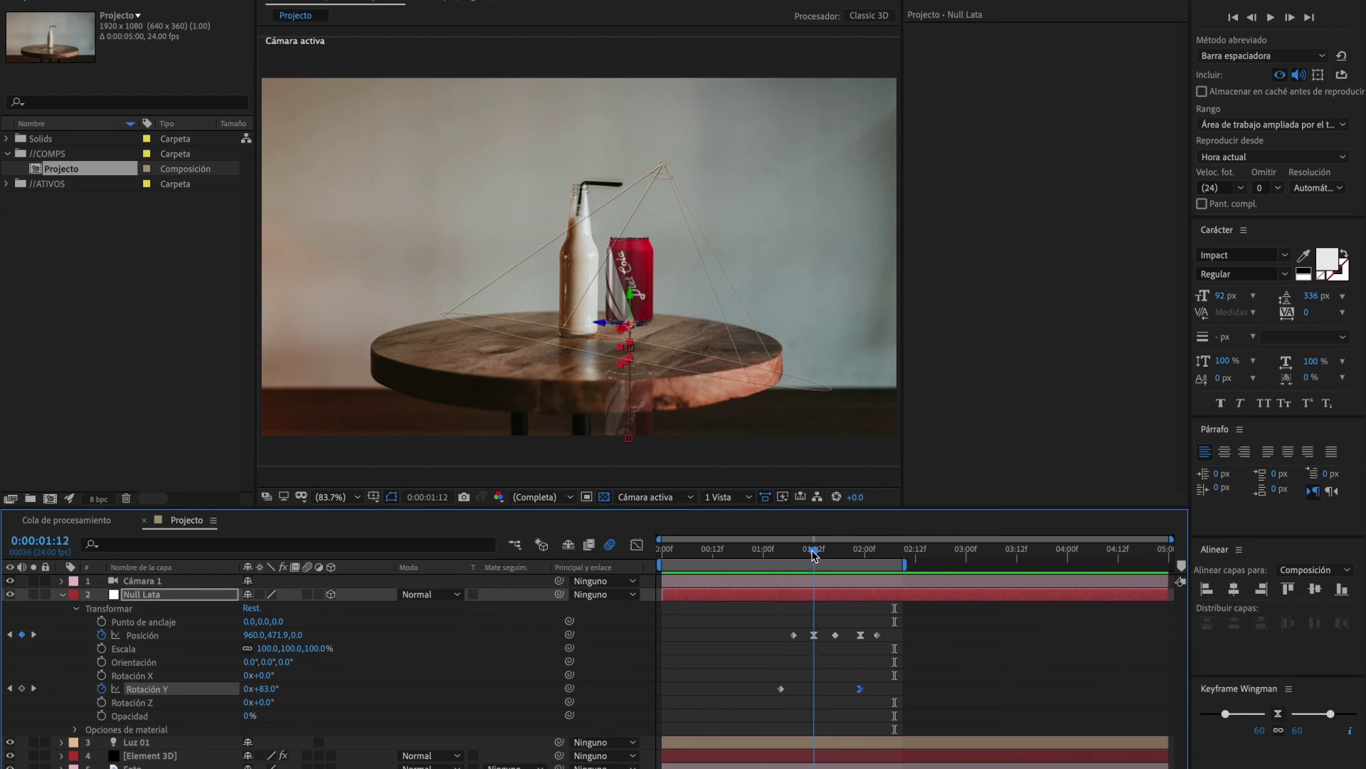
{"action": "left_click", "coordinate": [104, 675]}
{"action": "left_click_drag", "start_coordinate": [814, 676], "coordinate": [782, 678]}
{"action": "left_click_drag", "start_coordinate": [269, 674], "coordinate": [262, 675]}
{"action": "left_click_drag", "start_coordinate": [814, 555], "coordinate": [861, 555]}
{"action": "left_click", "coordinate": [266, 675]}
{"action": "type", "text": "0"}
{"action": "key", "text": "Return"}
{"action": "left_click_drag", "start_coordinate": [260, 675], "coordinate": [265, 675]}
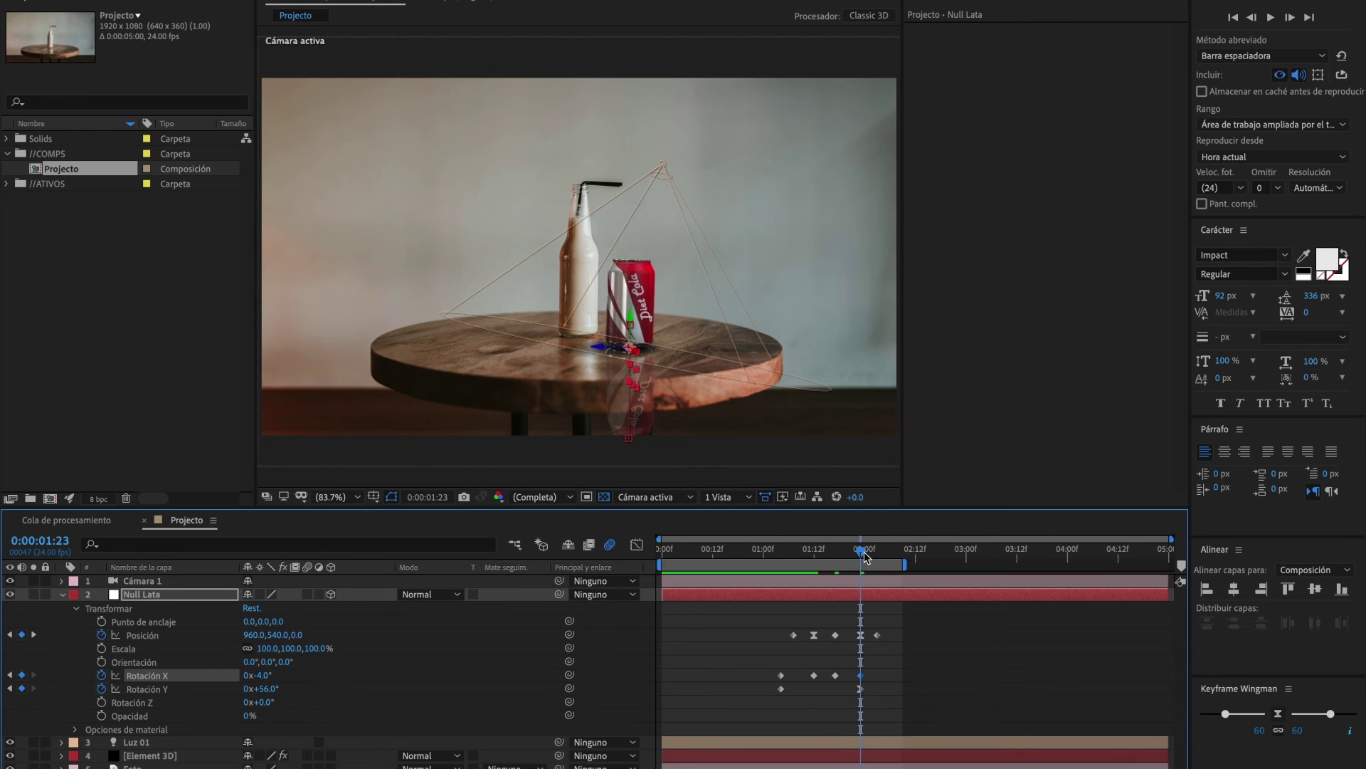
Shift the -4° Rotación X keyframe to about 0:00:01:20, add a 0° keyframe at about 0:00:02:00, and preview the wobble
{"action": "left_click_drag", "start_coordinate": [862, 554], "coordinate": [848, 553]}
{"action": "left_click_drag", "start_coordinate": [860, 675], "coordinate": [847, 678]}
{"action": "left_click_drag", "start_coordinate": [848, 554], "coordinate": [860, 554]}
{"action": "left_click_drag", "start_coordinate": [267, 675], "coordinate": [269, 675]}
{"action": "left_click_drag", "start_coordinate": [860, 675], "coordinate": [866, 677]}
{"action": "left_click", "coordinate": [755, 555]}
{"action": "key", "text": "space"}
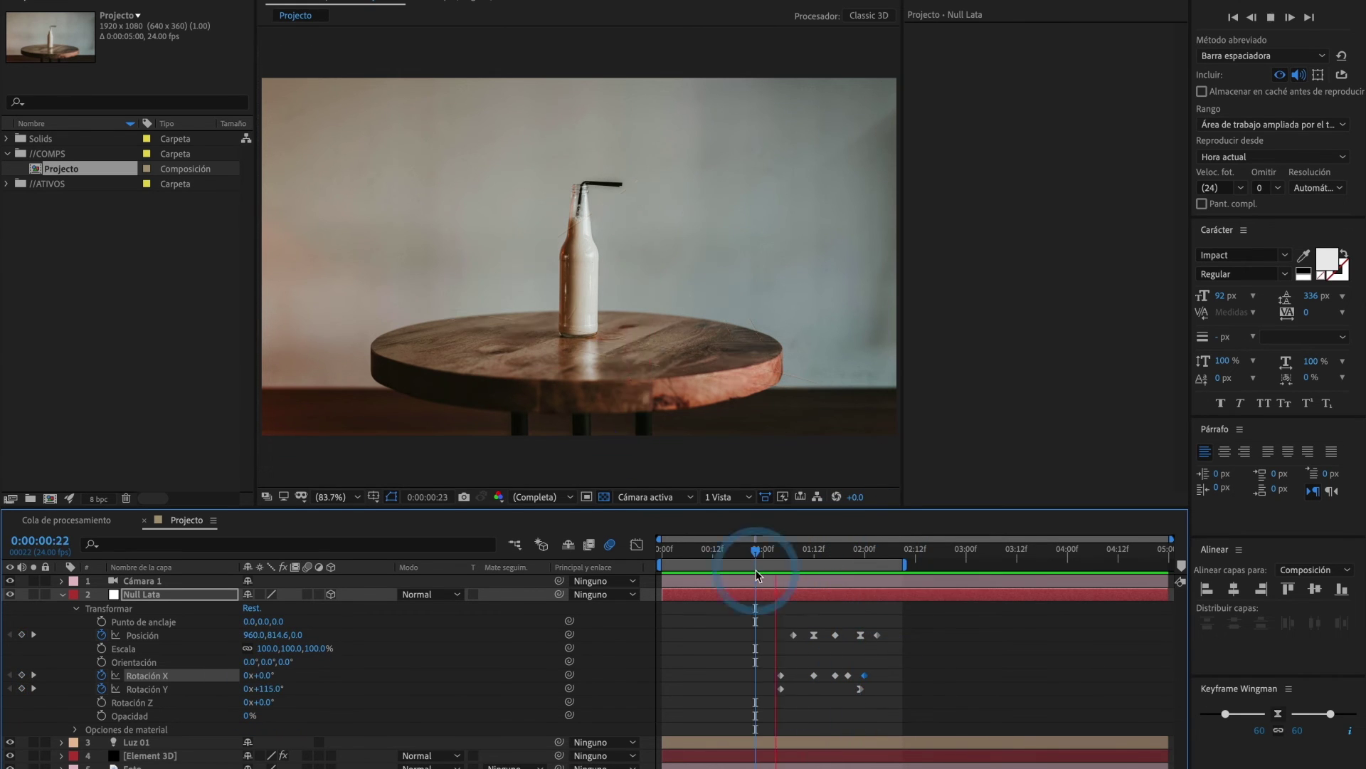
Apply Desacelerac./Acelerac. suave to the Rotación X keyframes at 0:00:01:12 and 0:00:01:20 and play the animation from the start
{"action": "right_click", "coordinate": [814, 676]}
{"action": "left_click", "coordinate": [1166, 714]}
{"action": "right_click", "coordinate": [847, 675]}
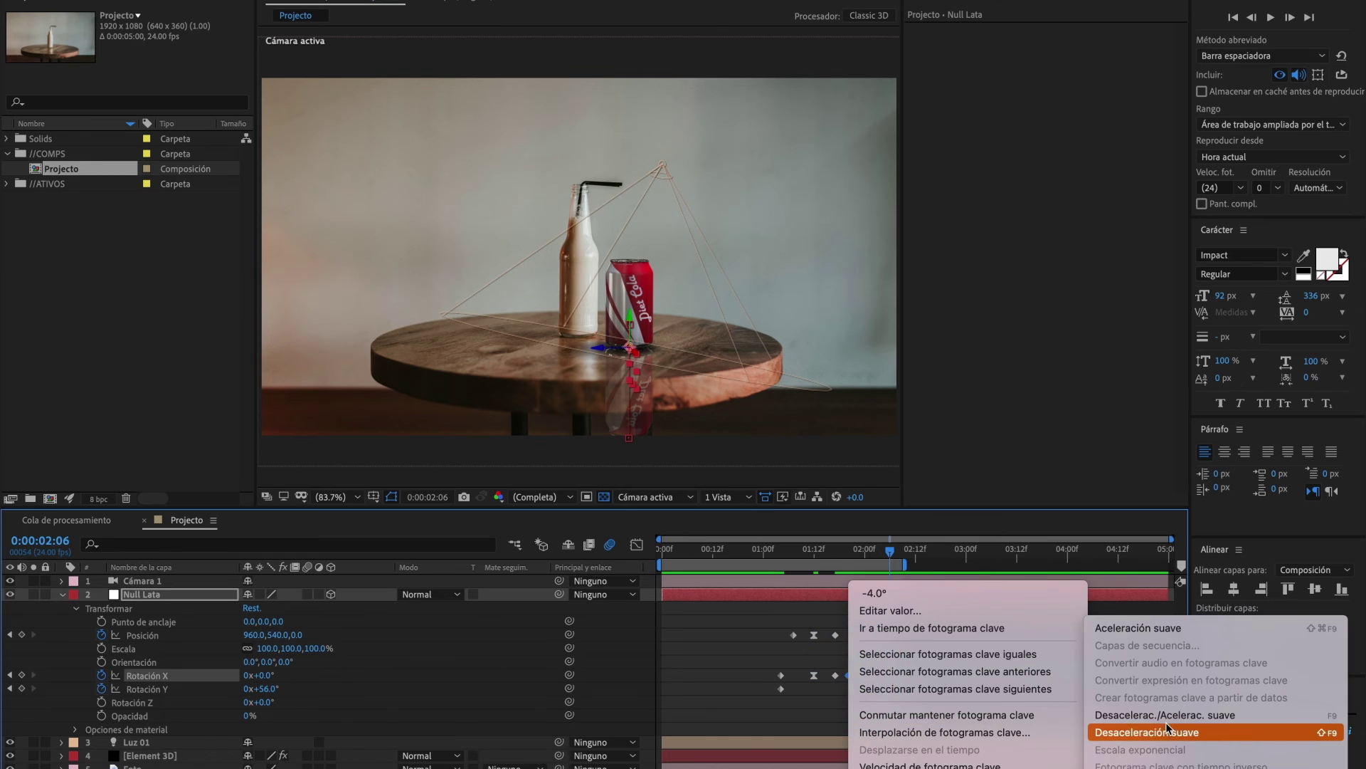
{"action": "left_click", "coordinate": [1165, 731]}
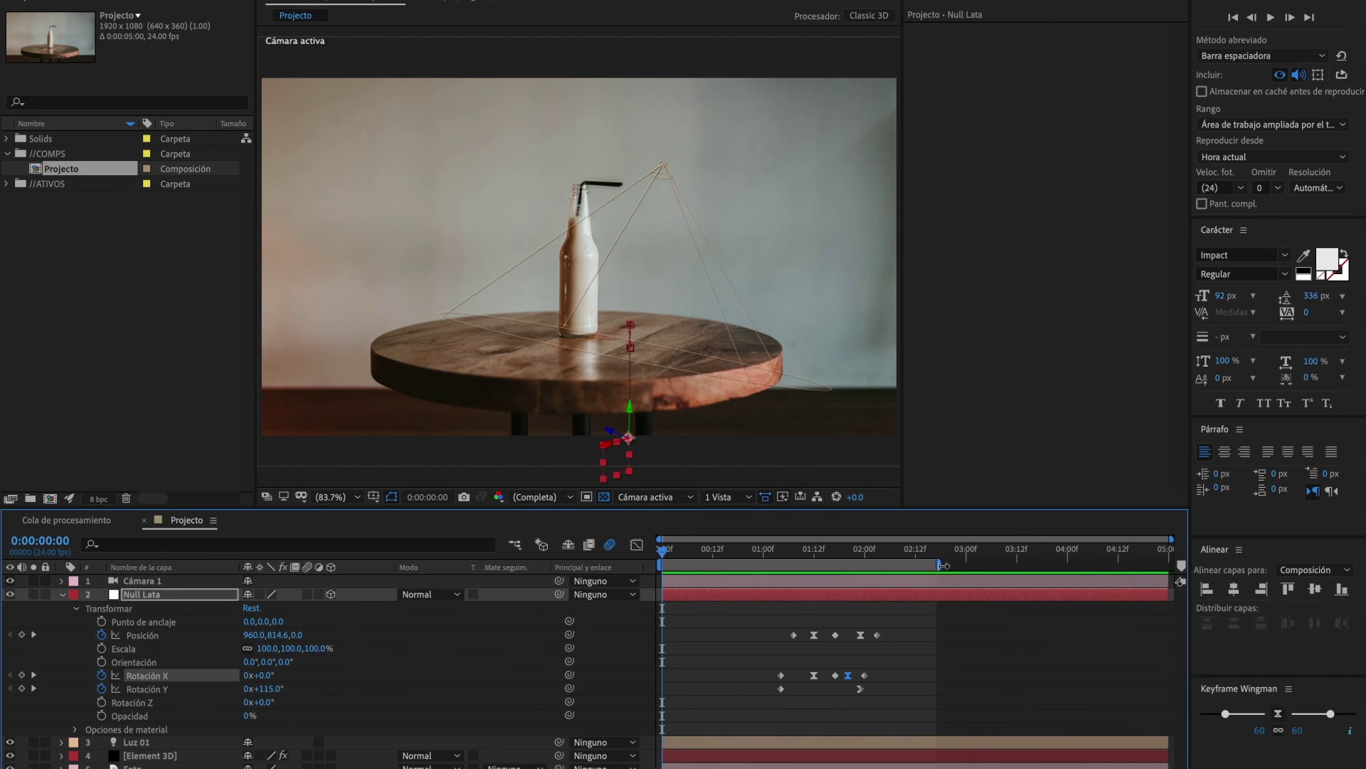
{"action": "key", "text": "space"}
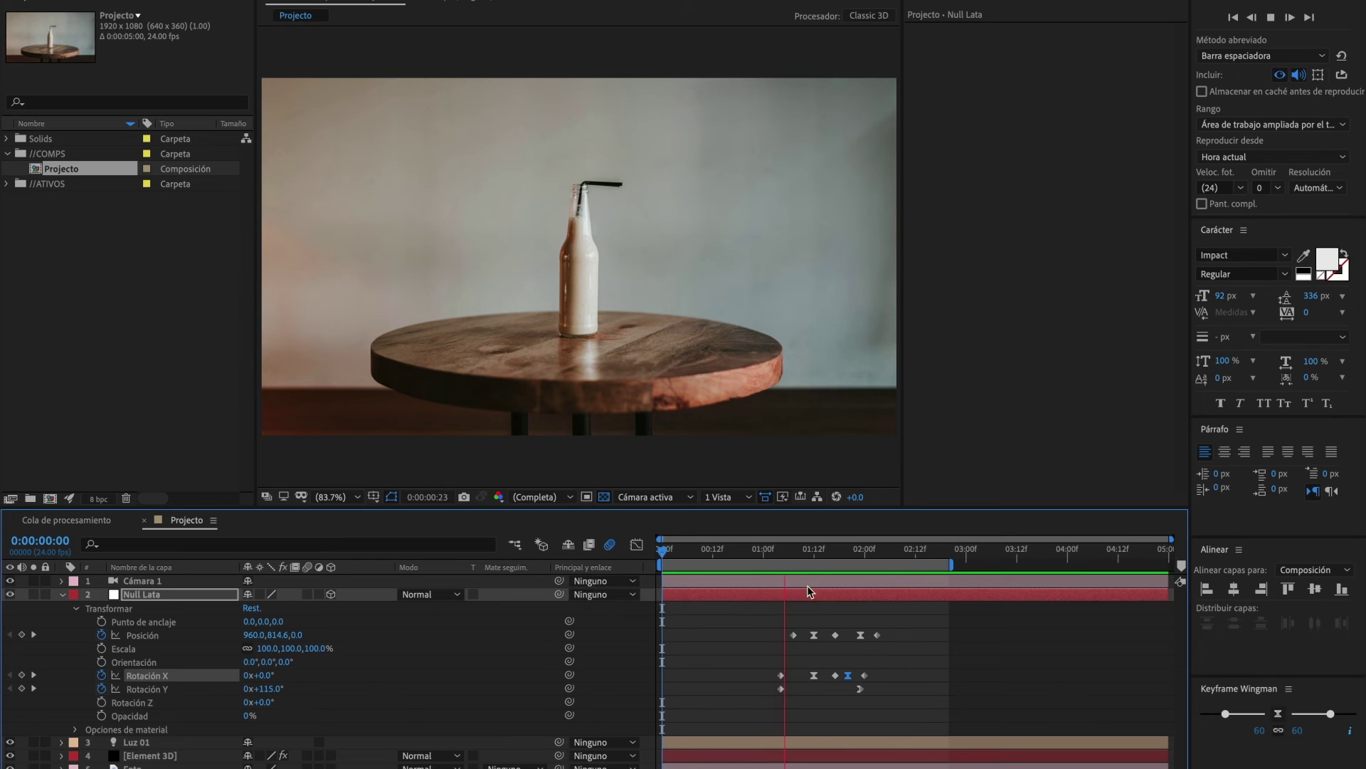
Go to 0:00:02:03 and examine the can's reflection where it spills below the table's front edge
{"action": "left_click", "coordinate": [877, 552]}
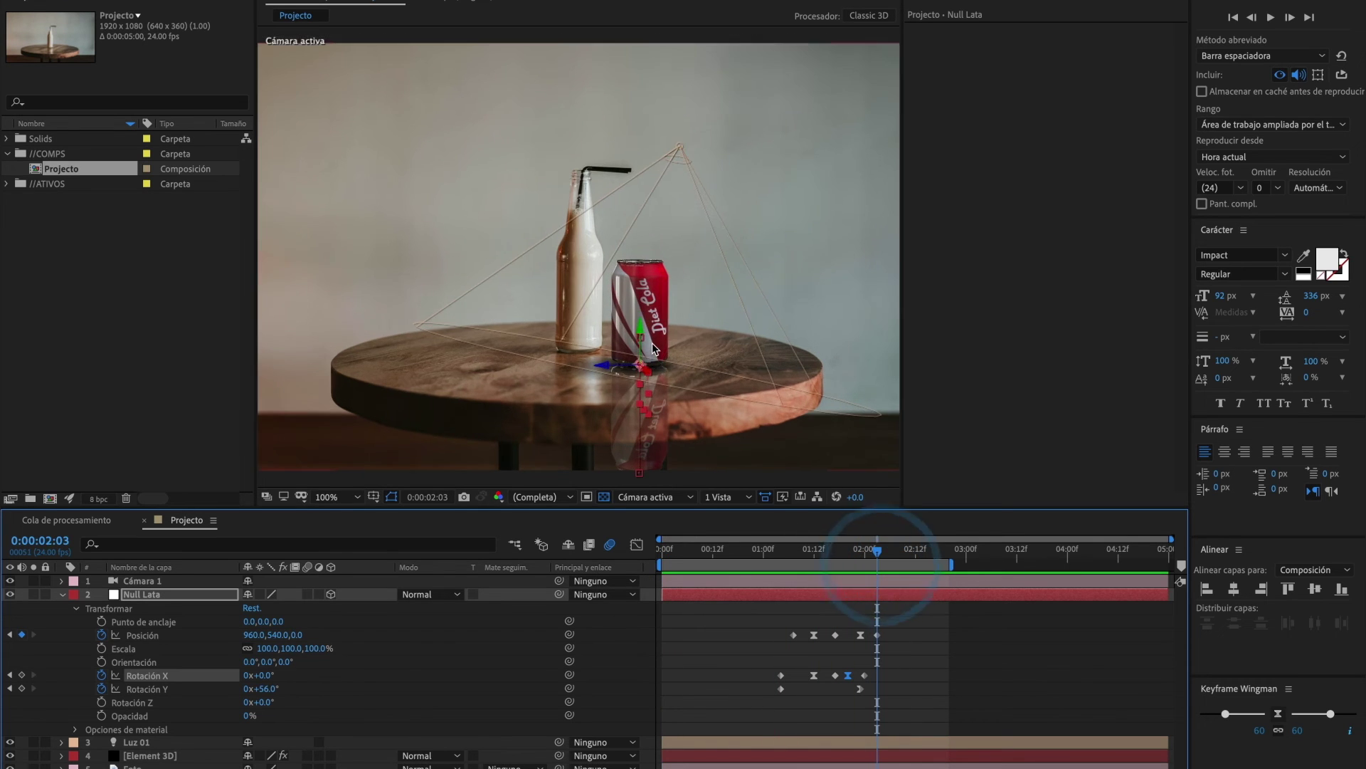
{"action": "scroll", "coordinate": [654, 358], "scroll_direction": "up", "scroll_amount": 1}
{"action": "left_click_drag", "start_coordinate": [668, 392], "coordinate": [590, 203]}
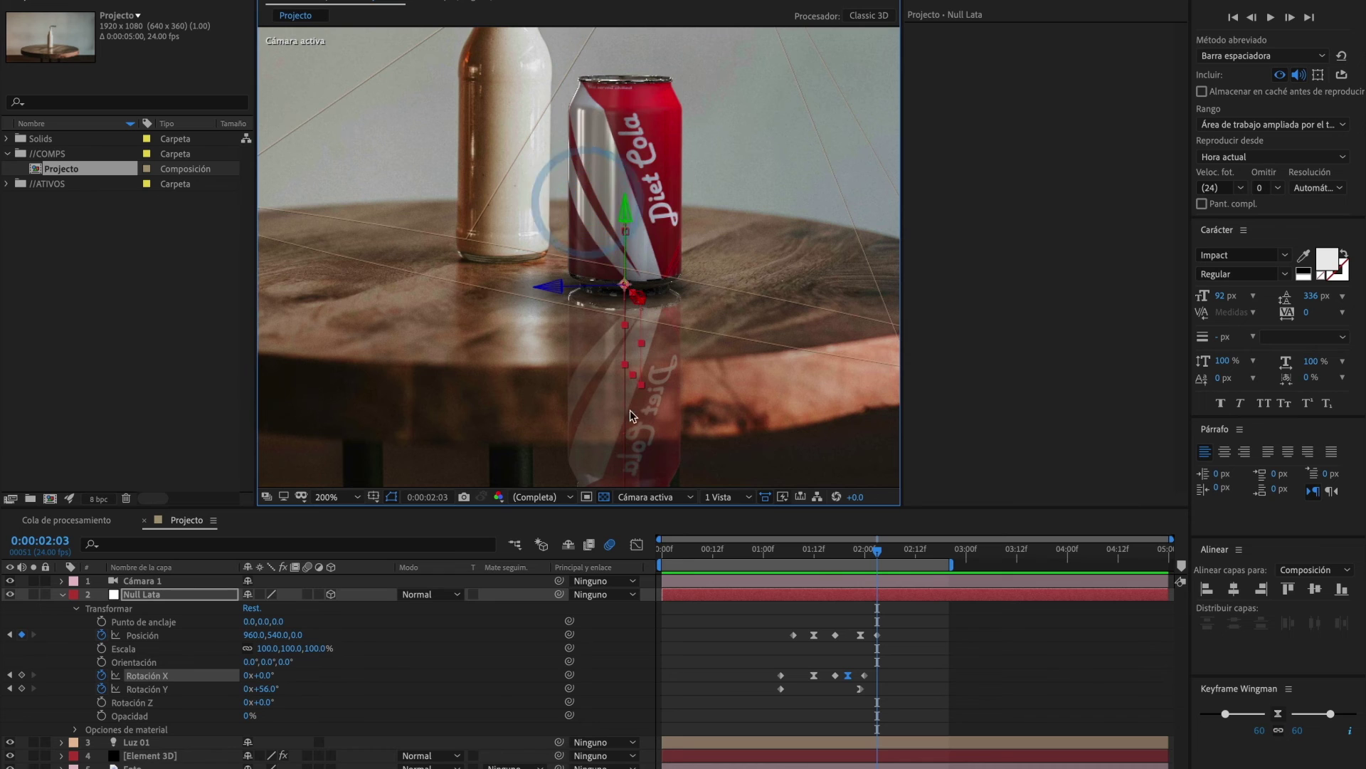
{"action": "key", "text": "comma"}
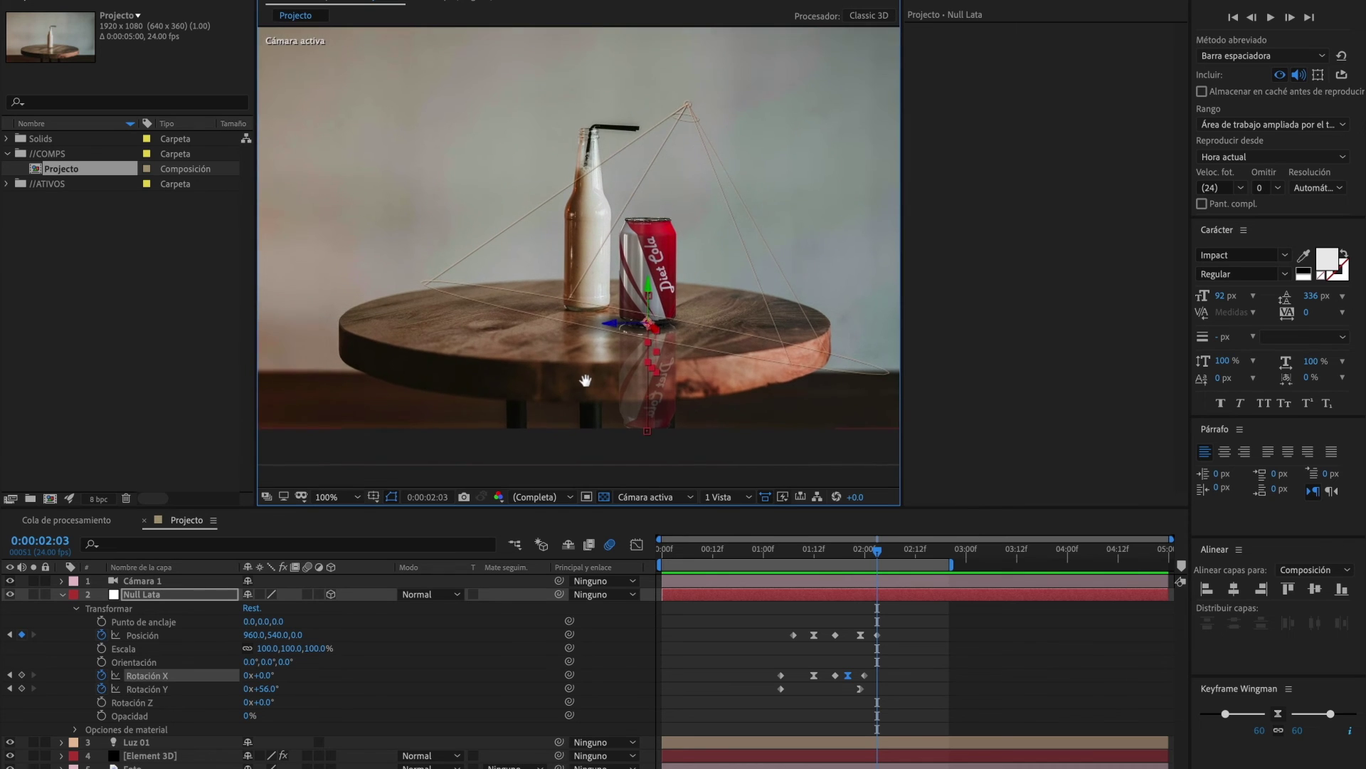
{"action": "key", "text": "shift+slash"}
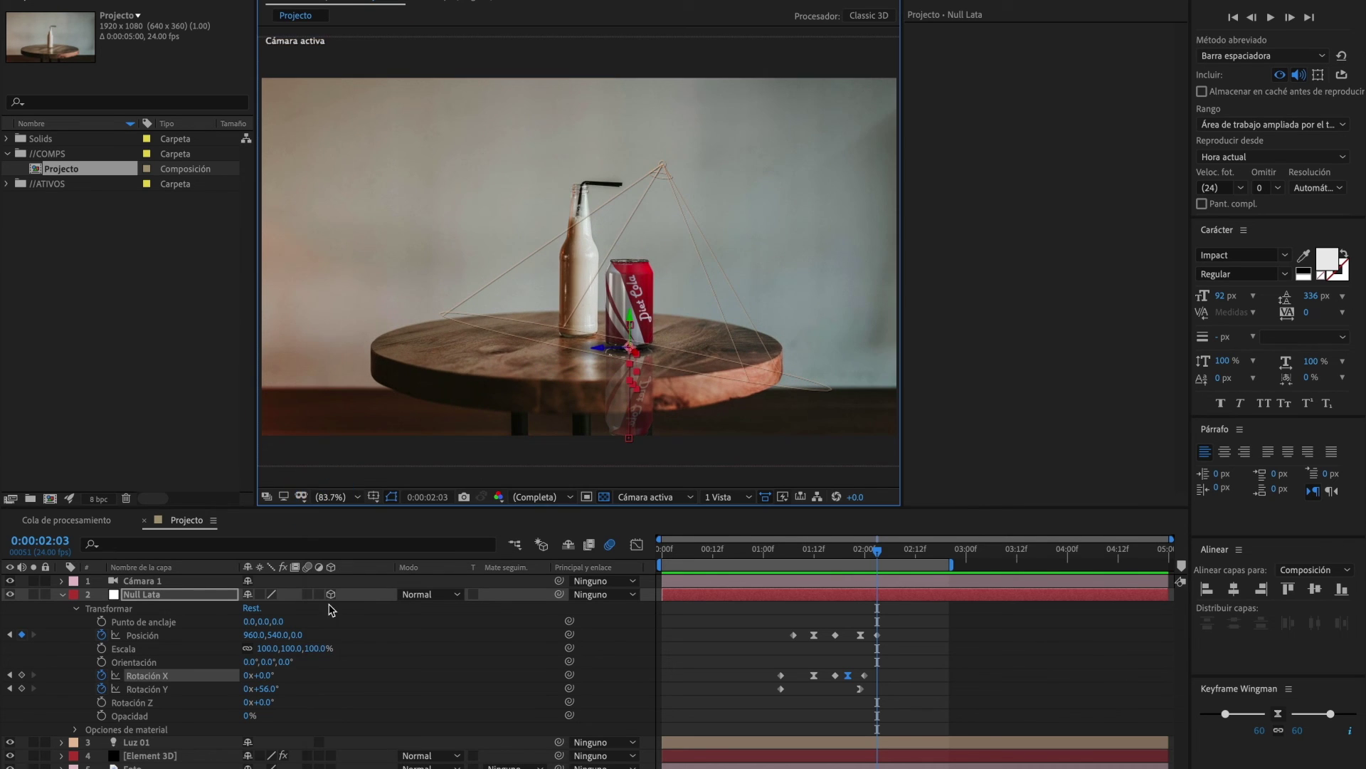
Add a 1920 x 1080 px black solid above all layers and set its opacity to 60%
{"action": "left_click", "coordinate": [63, 595]}
{"action": "left_click", "coordinate": [153, 651]}
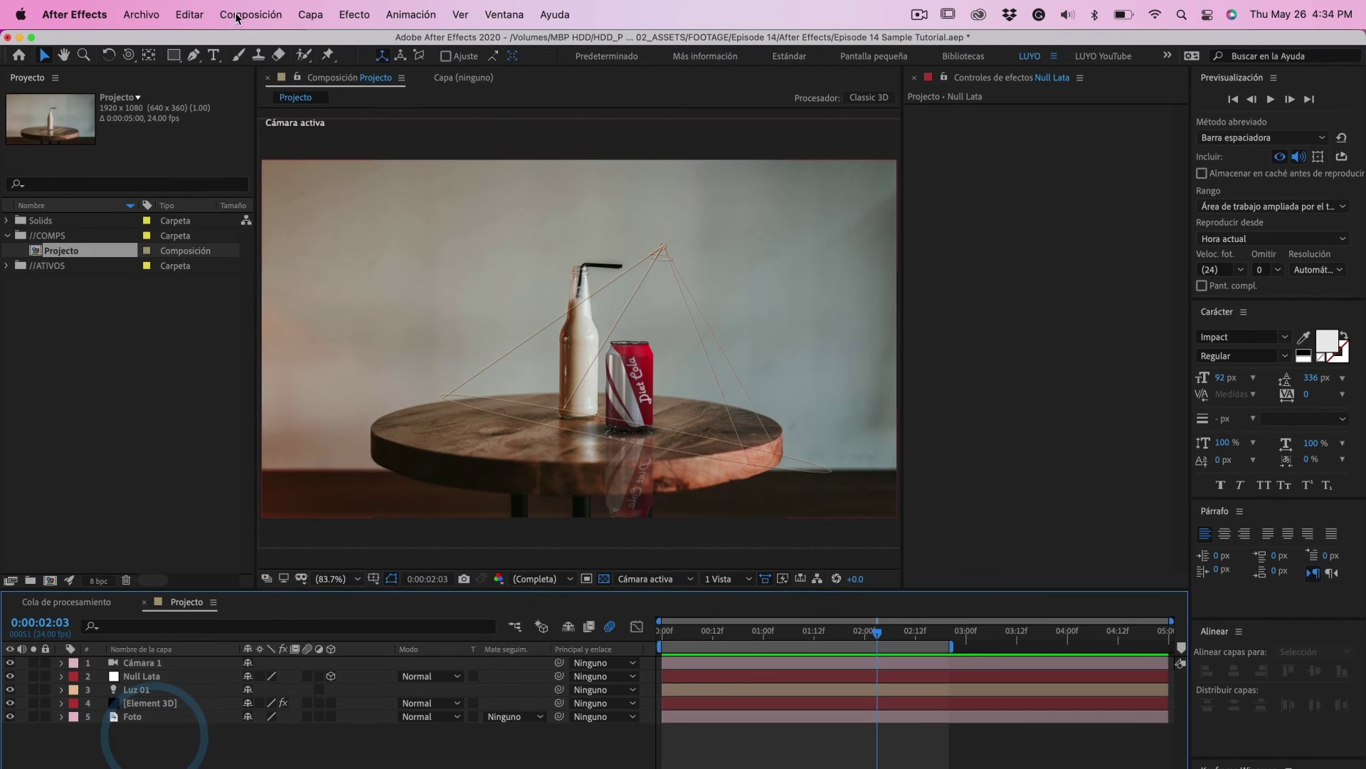
{"action": "left_click", "coordinate": [311, 16]}
{"action": "mouse_move", "coordinate": [320, 43]}
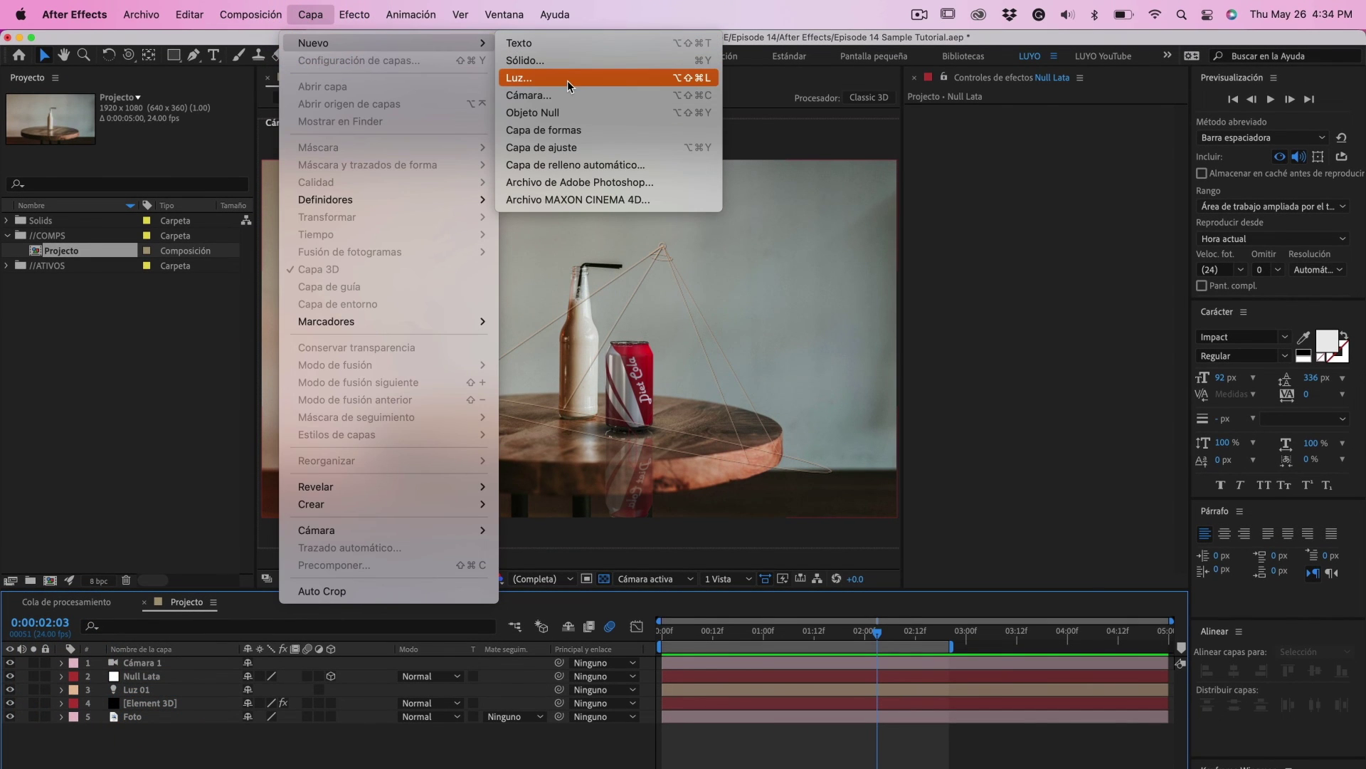
{"action": "left_click", "coordinate": [530, 61]}
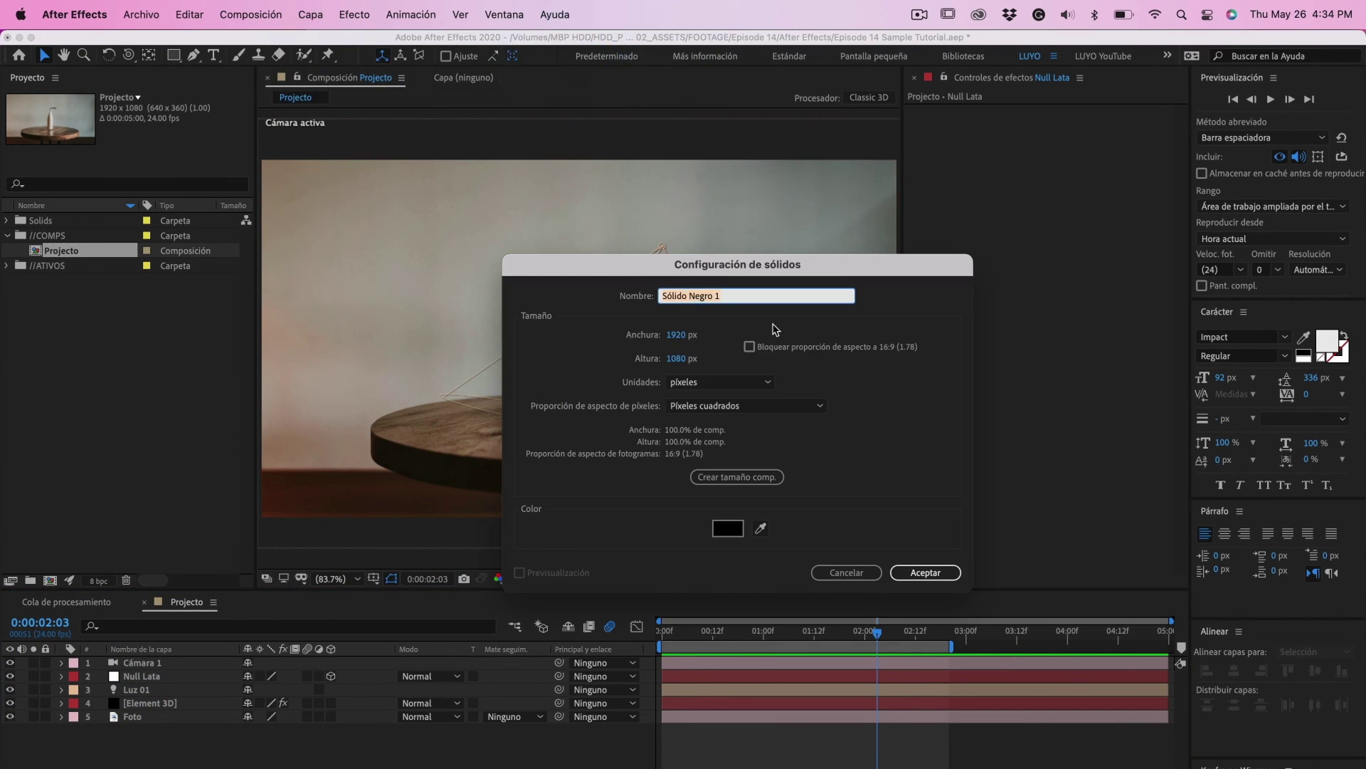
{"action": "left_click", "coordinate": [926, 572]}
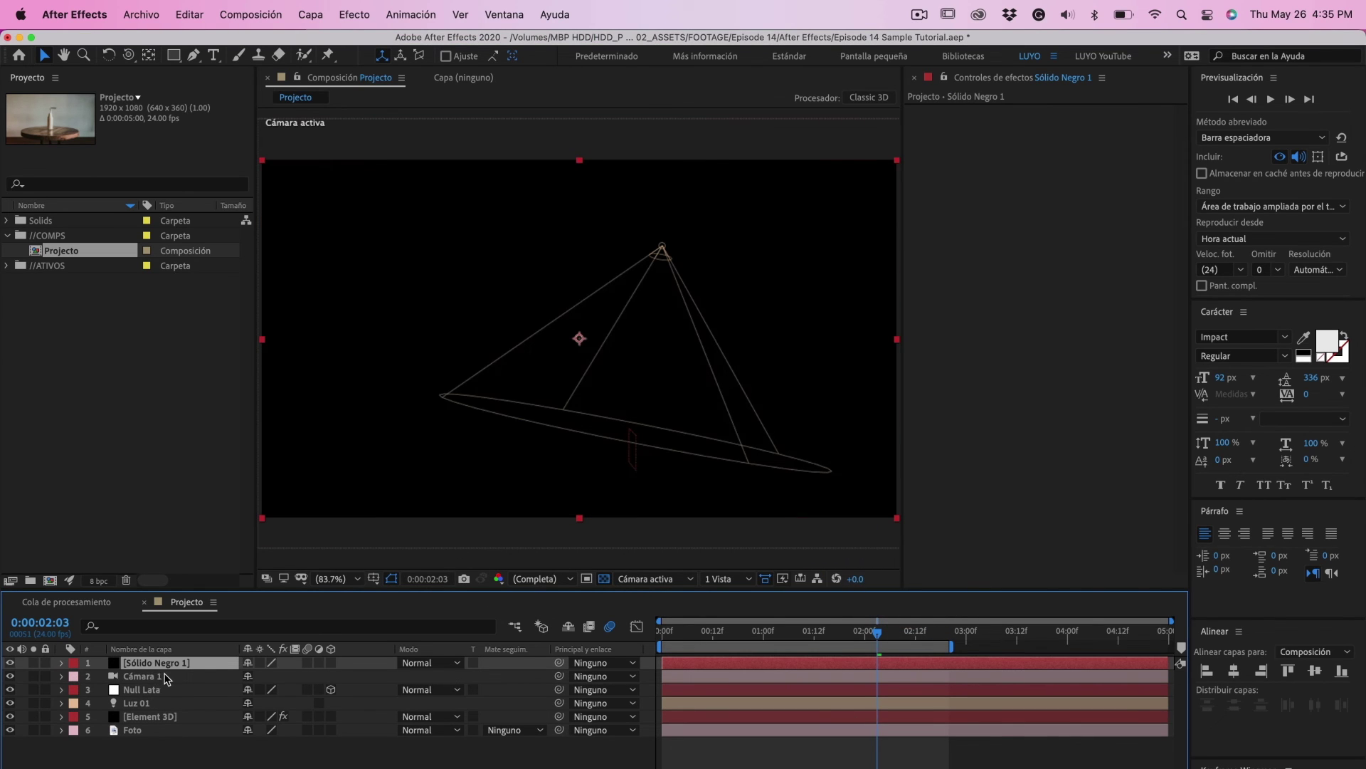
{"action": "key", "text": "t"}
{"action": "left_click_drag", "start_coordinate": [249, 678], "coordinate": [220, 680]}
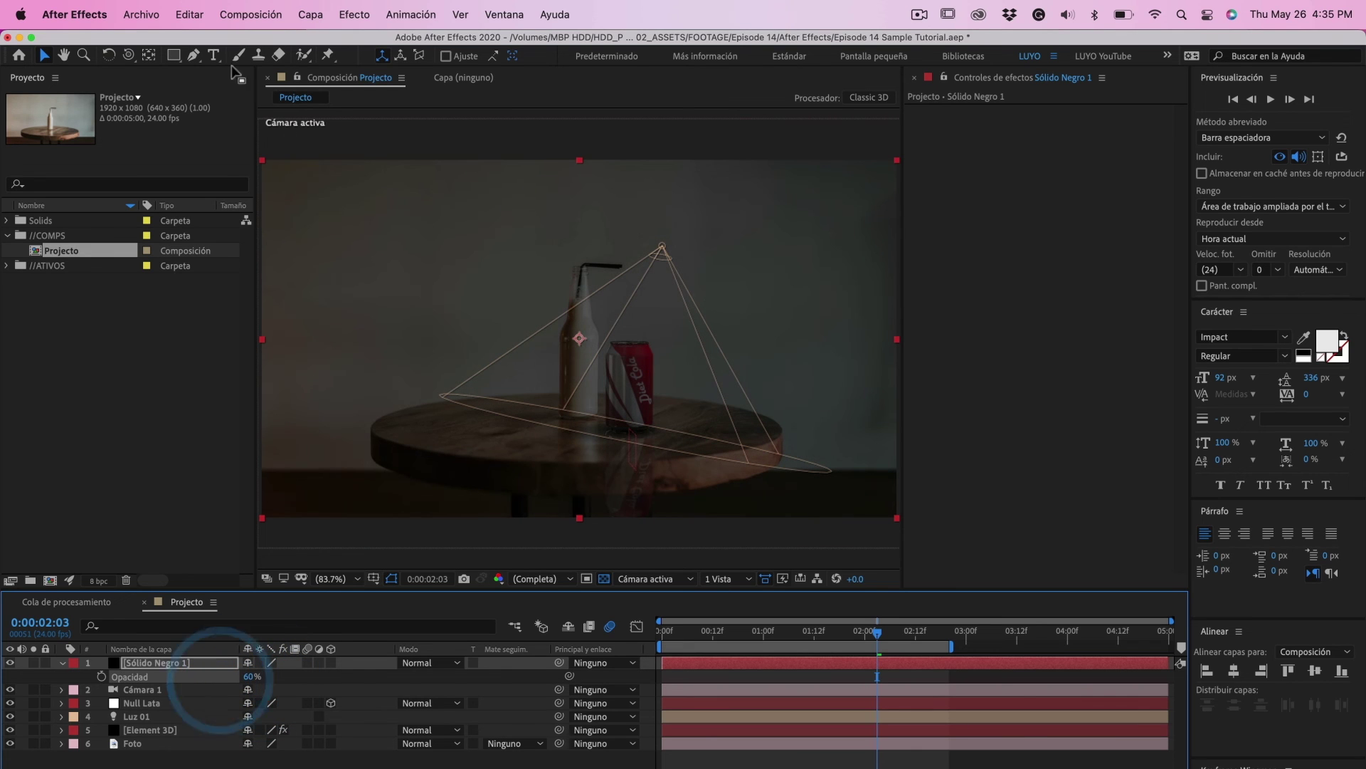
Draw a closed Pen mask on the black solid, following the tabletop's front edge and enclosing everything above it beyond the frame
{"action": "left_click", "coordinate": [193, 55]}
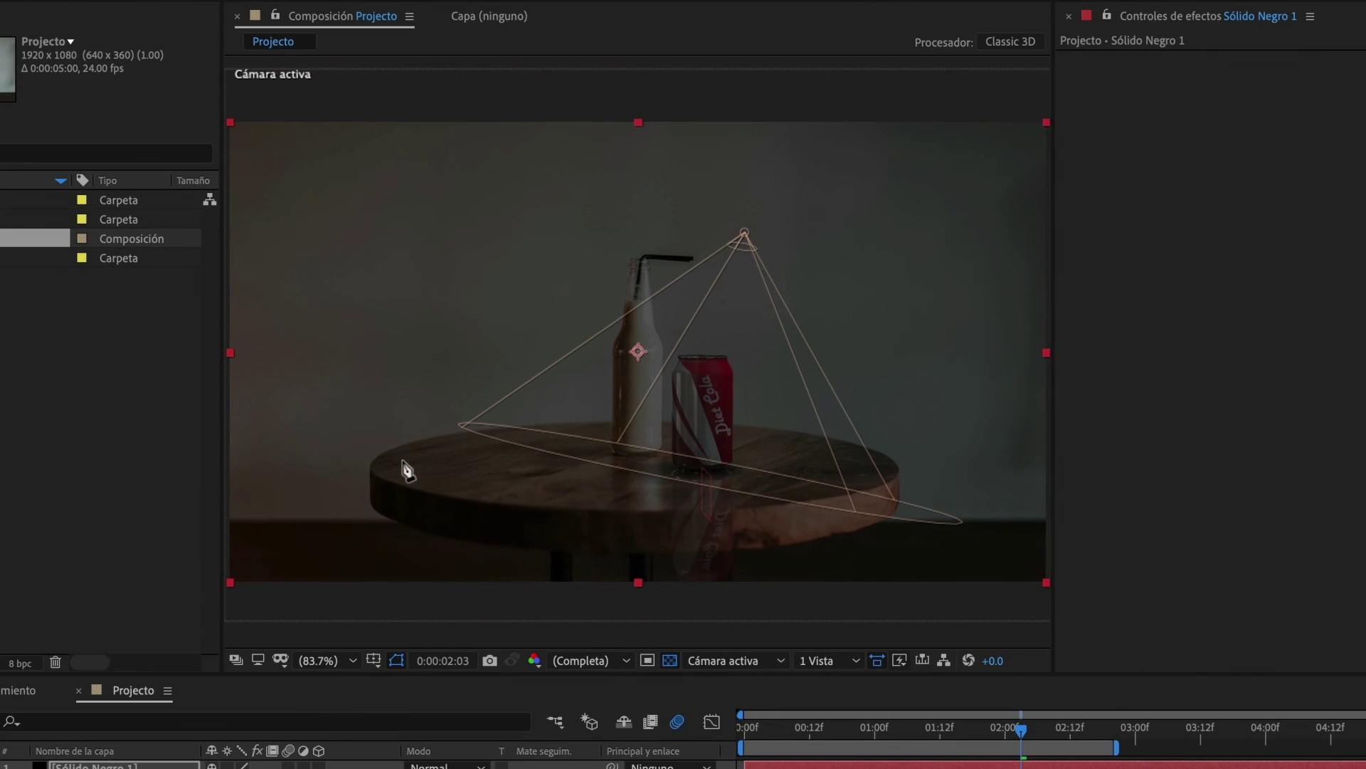
{"action": "left_click_drag", "start_coordinate": [396, 425], "coordinate": [408, 427]}
{"action": "left_click_drag", "start_coordinate": [665, 496], "coordinate": [675, 497]}
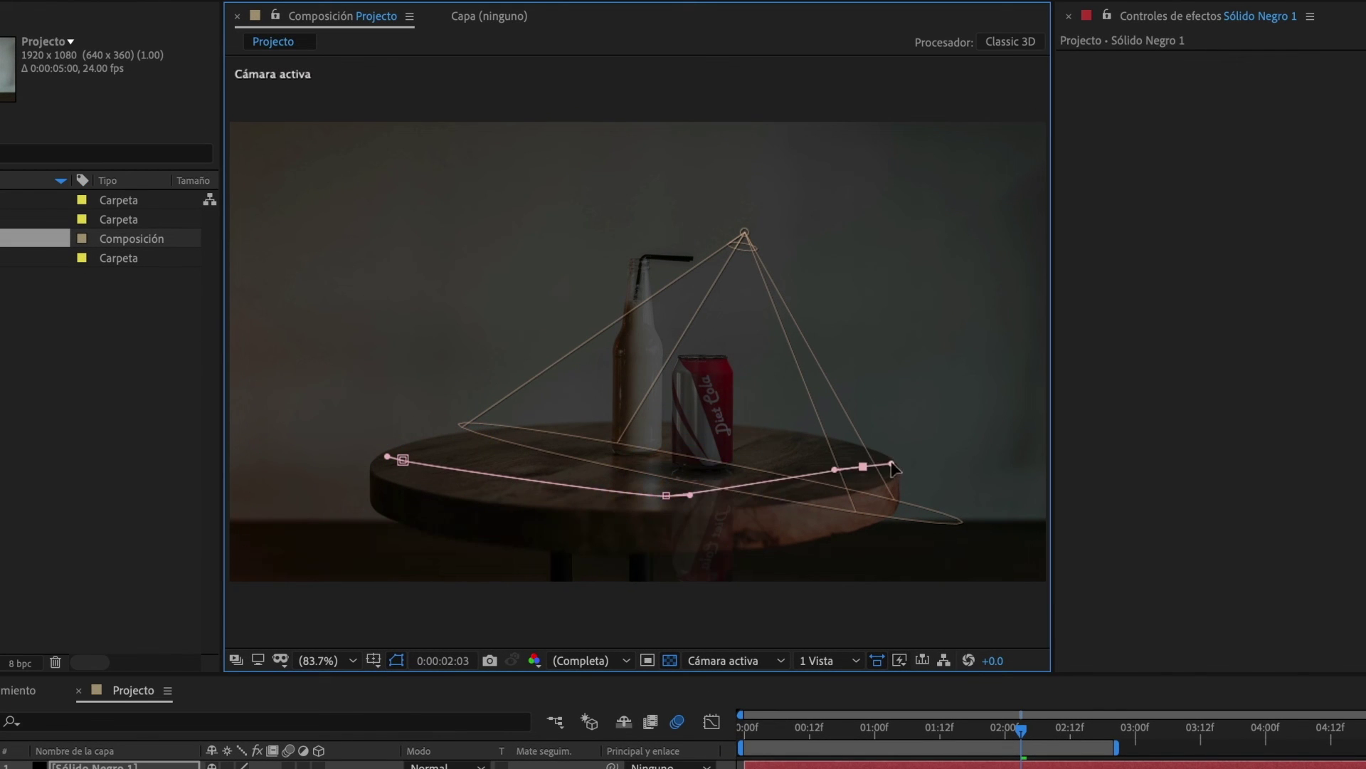
{"action": "key", "text": "comma"}
{"action": "key", "text": "comma"}
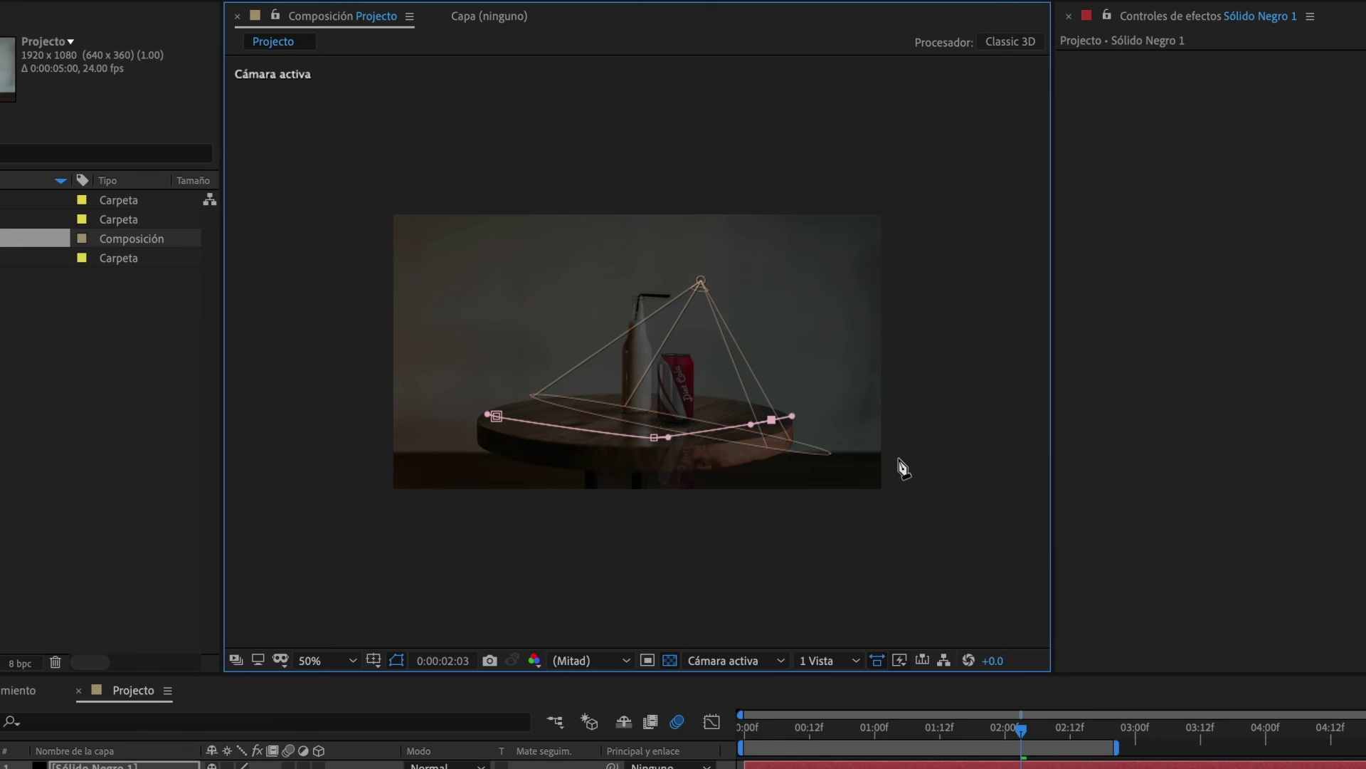
{"action": "left_click", "coordinate": [896, 382]}
{"action": "left_click", "coordinate": [902, 204]}
{"action": "left_click", "coordinate": [381, 190]}
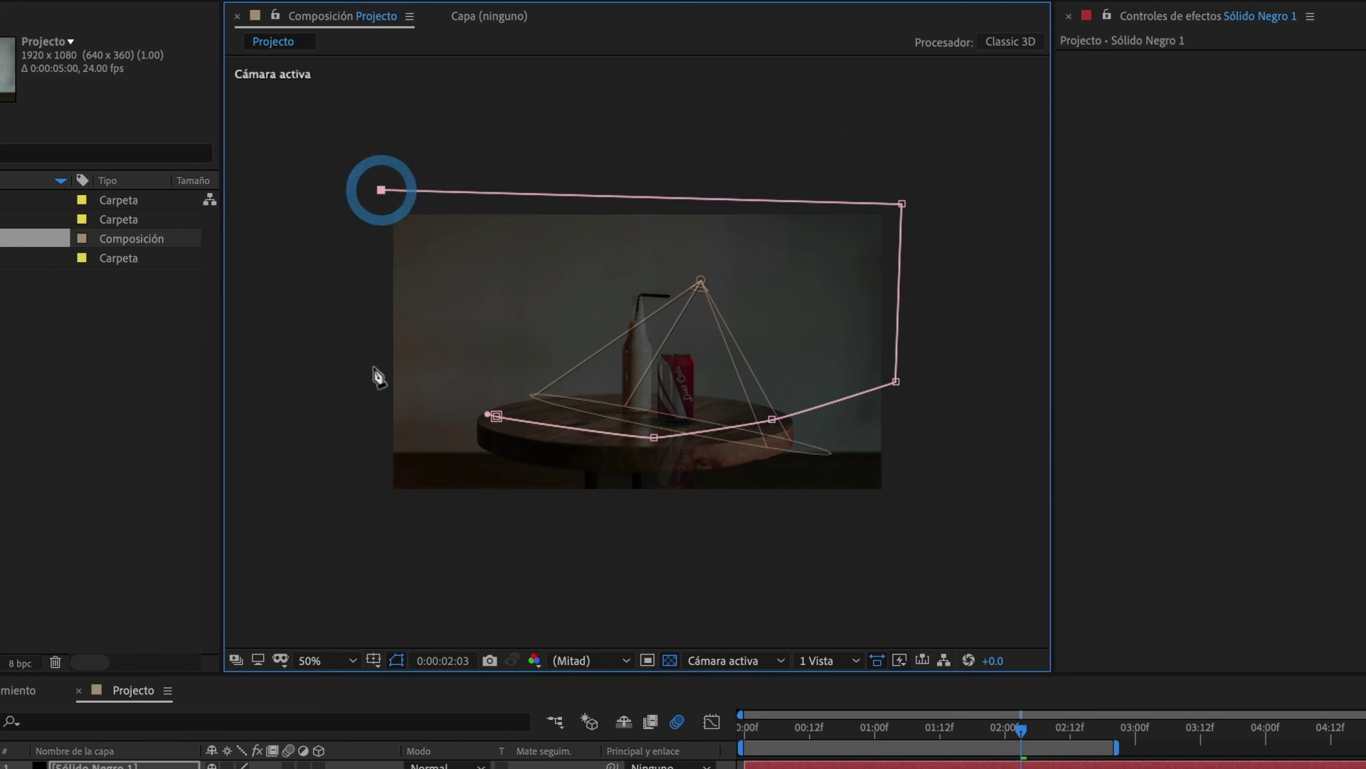
{"action": "left_click", "coordinate": [375, 384]}
{"action": "left_click", "coordinate": [497, 417]}
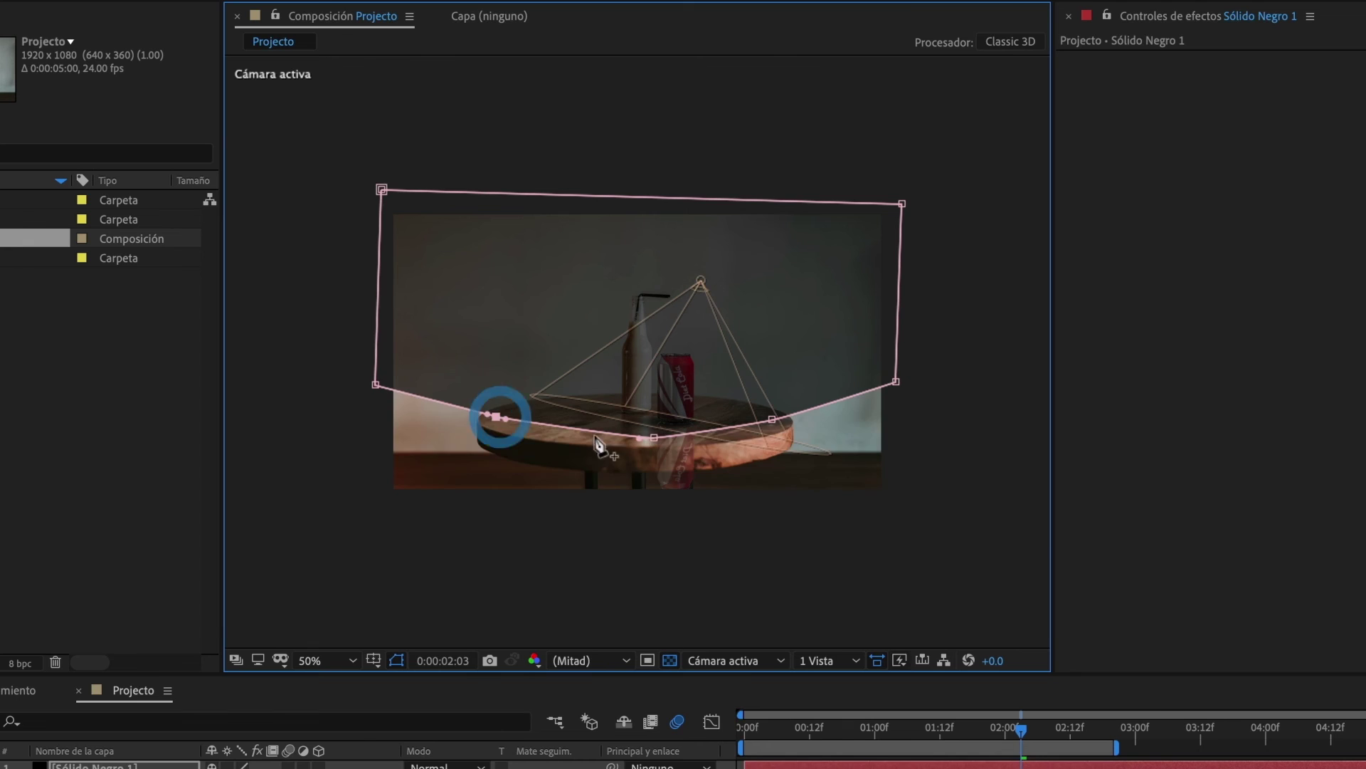
Set the black solid's mask feather (Calado de máscara) to 36 pixels and its layer opacity to 100%
{"action": "key", "text": "period"}
{"action": "key", "text": "period"}
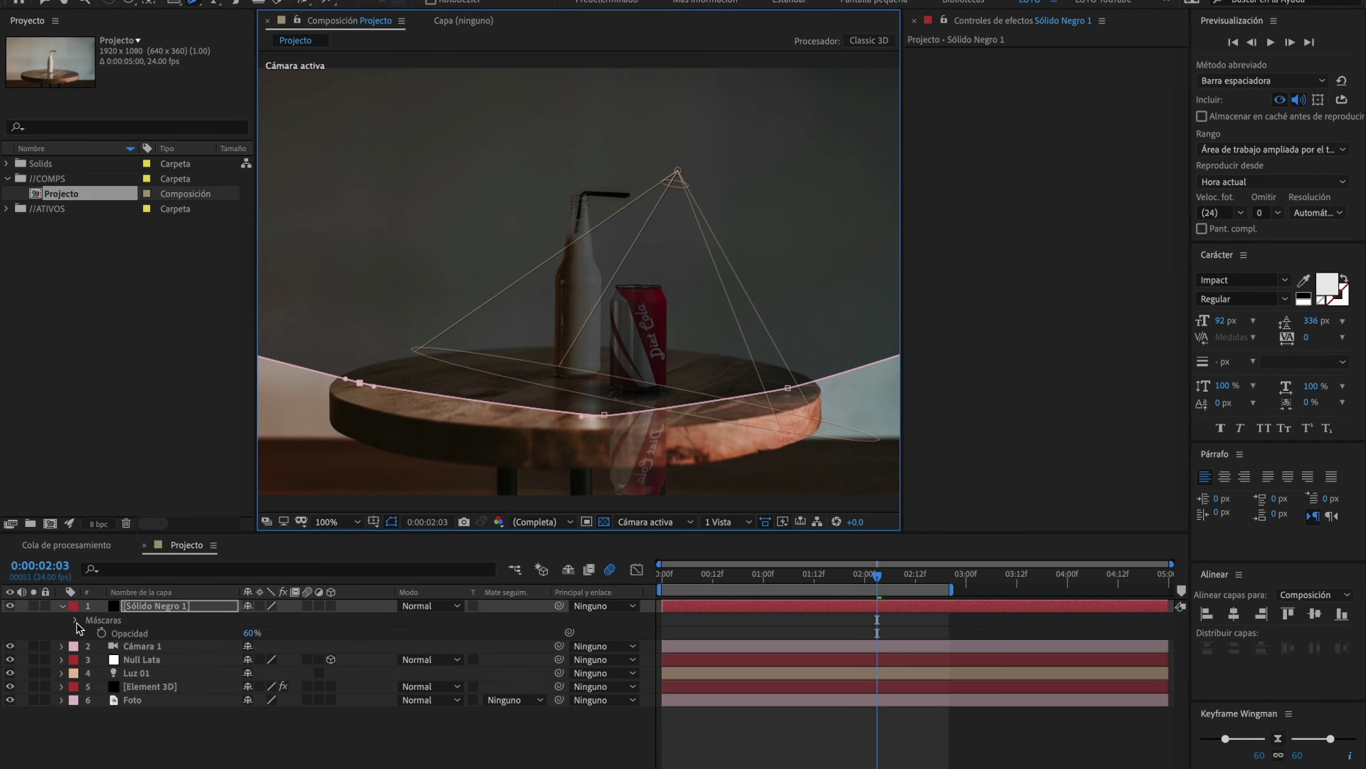
{"action": "left_click", "coordinate": [77, 621]}
{"action": "left_click", "coordinate": [89, 633]}
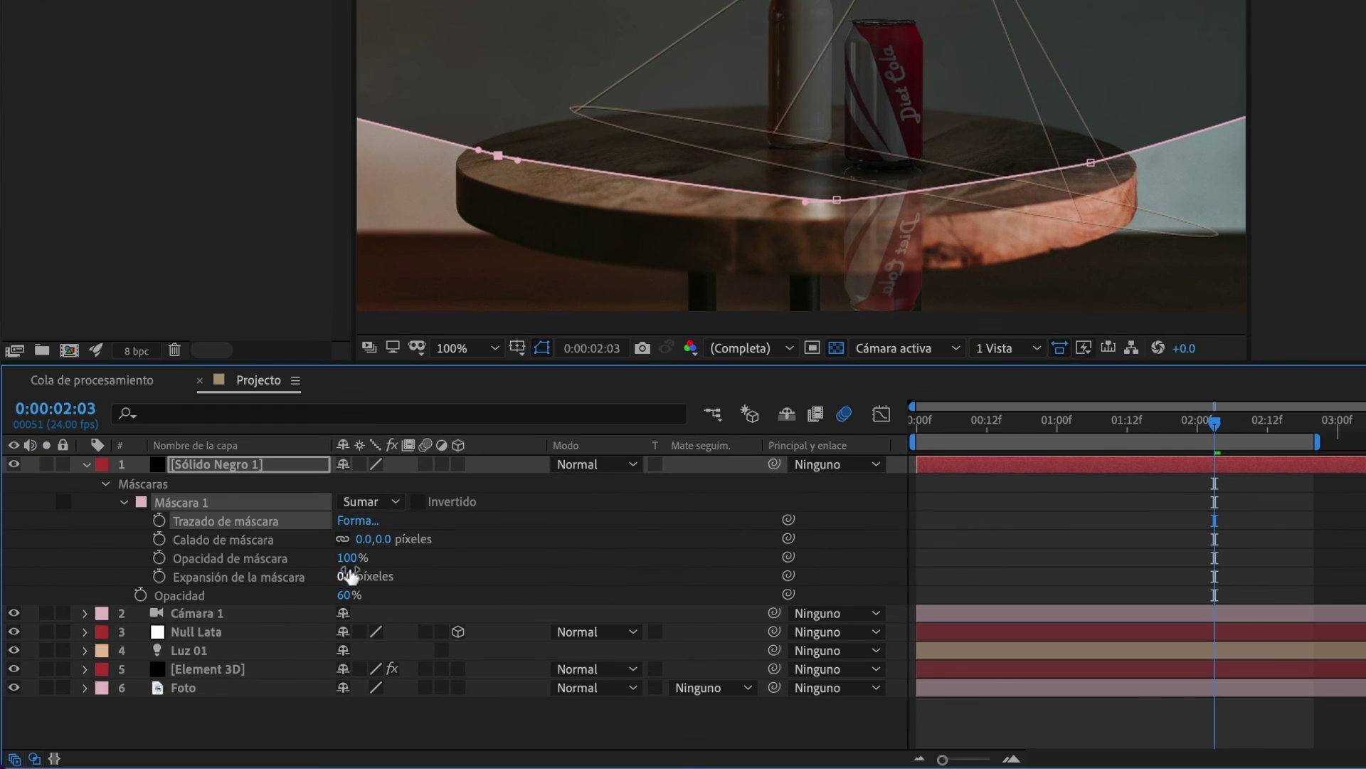
{"action": "left_click_drag", "start_coordinate": [364, 541], "coordinate": [397, 541]}
{"action": "left_click_drag", "start_coordinate": [345, 594], "coordinate": [598, 588]}
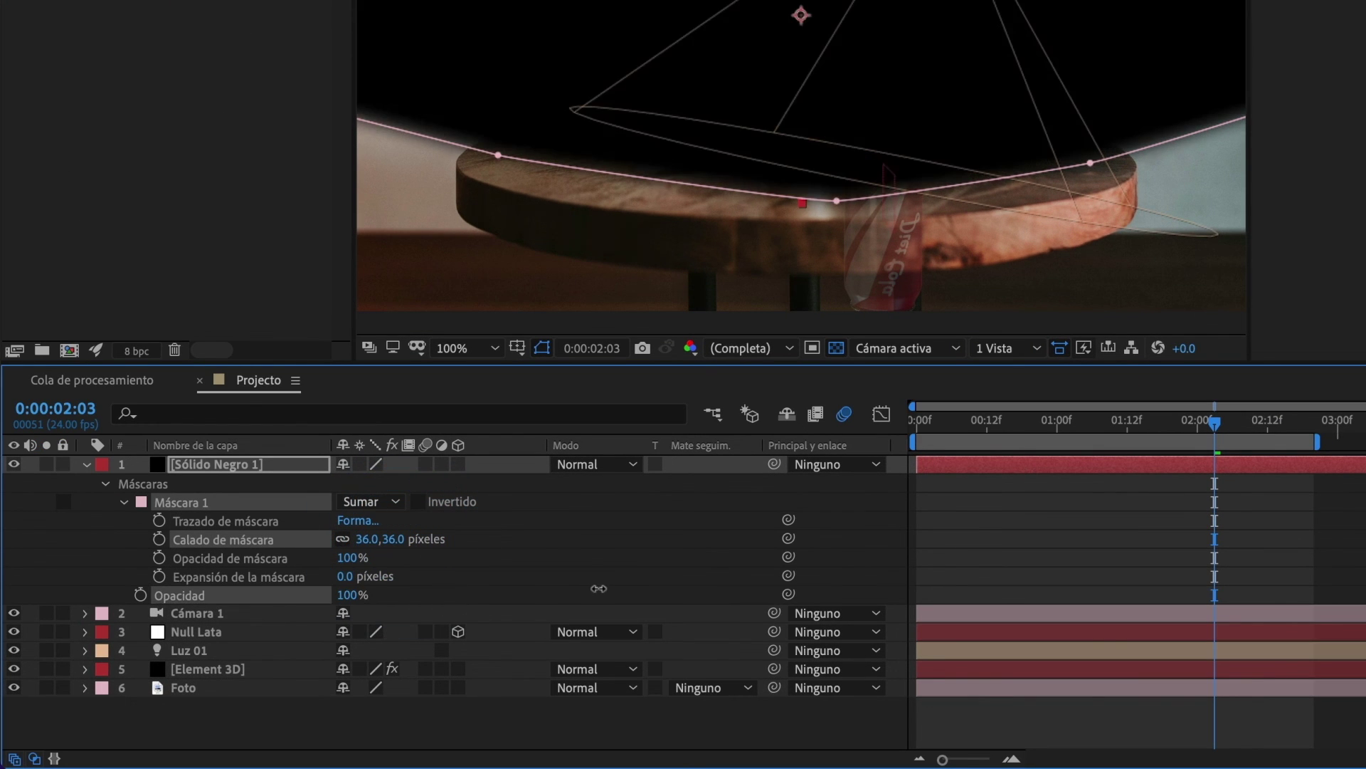
{"action": "left_click", "coordinate": [599, 588]}
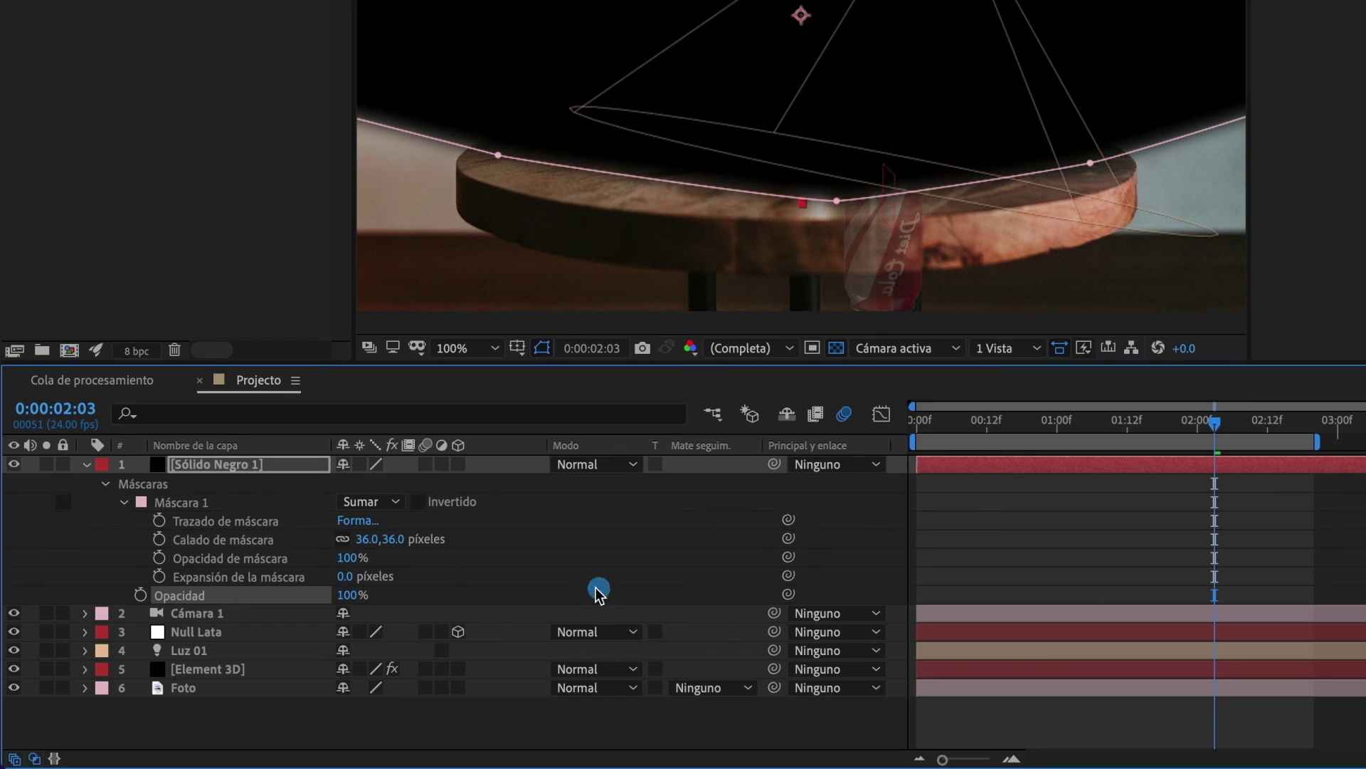
Place the masked black solid directly above the Element 3D layer and set that layer's track matte to Mate alfa
{"action": "left_click", "coordinate": [85, 464]}
{"action": "left_click_drag", "start_coordinate": [193, 464], "coordinate": [215, 518]}
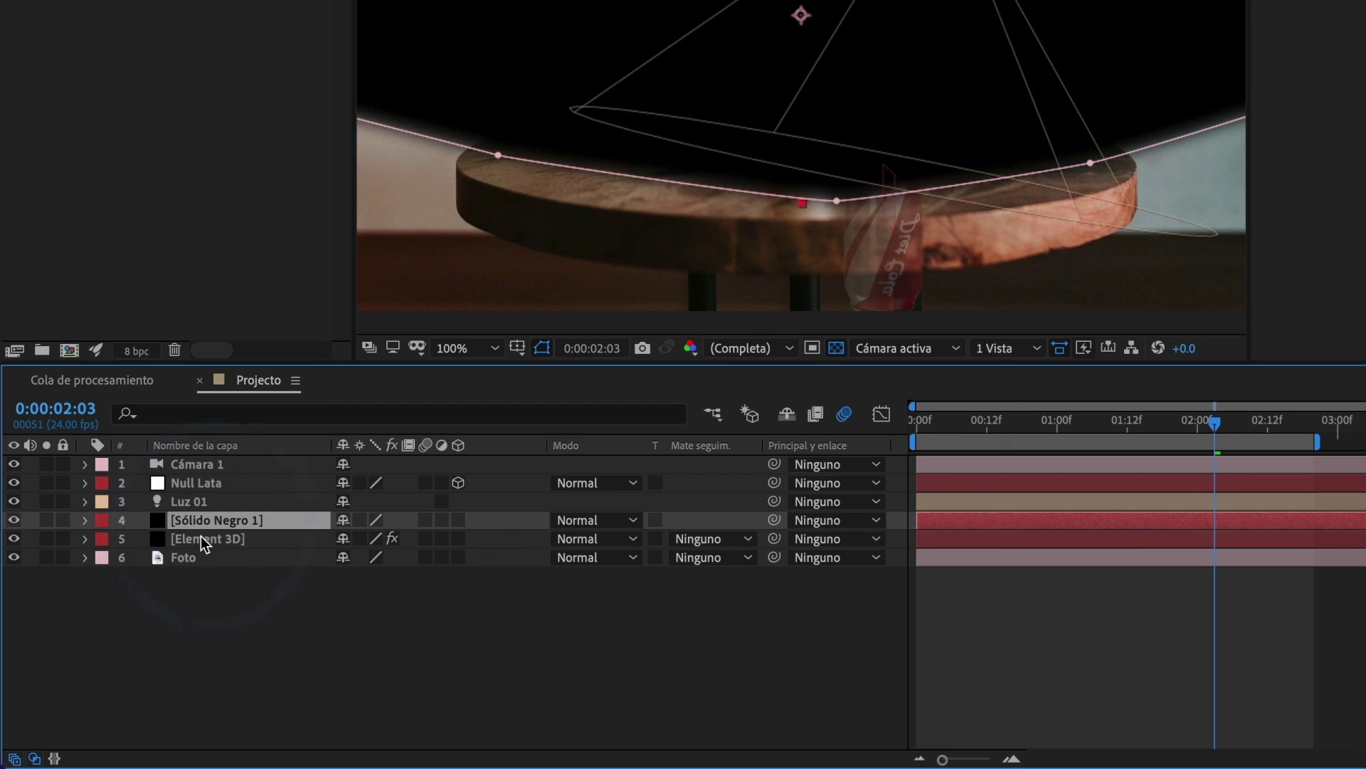
{"action": "left_click", "coordinate": [684, 539]}
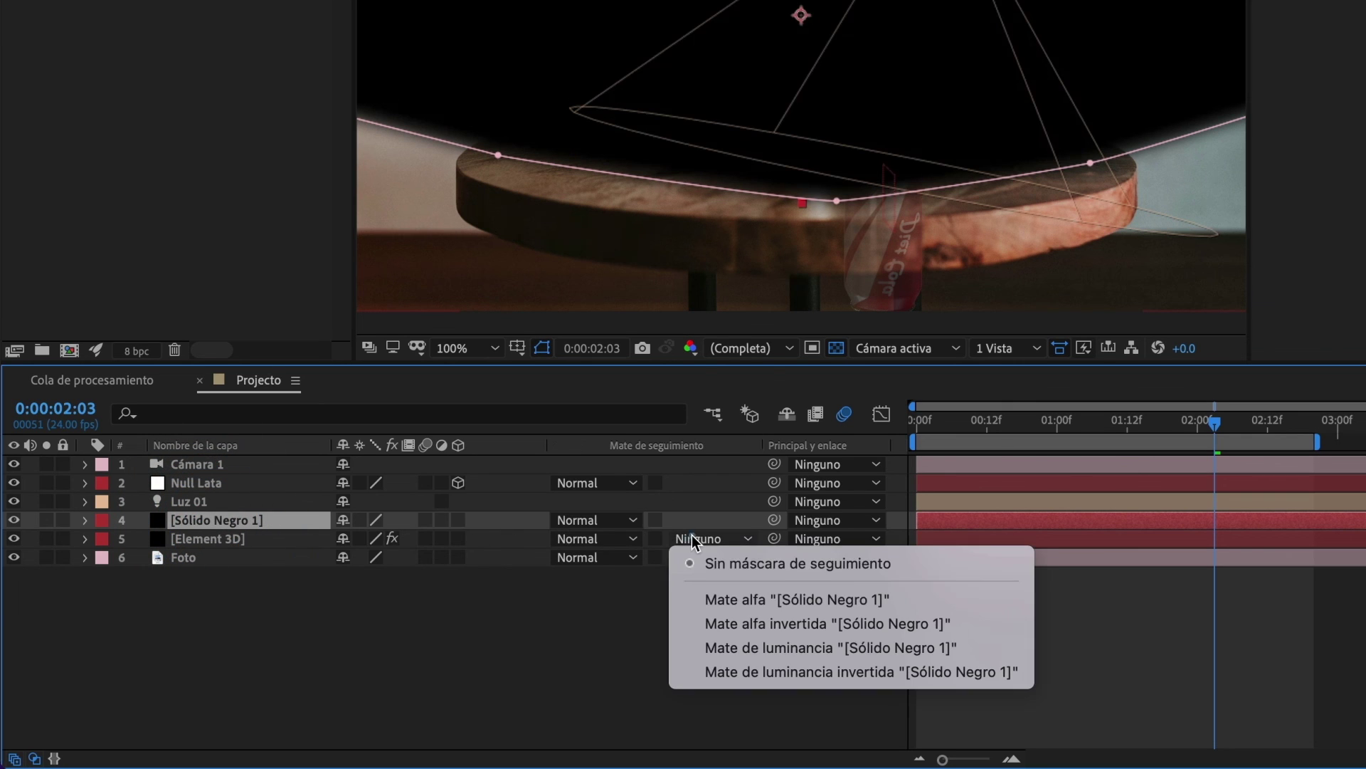
{"action": "left_click", "coordinate": [737, 605]}
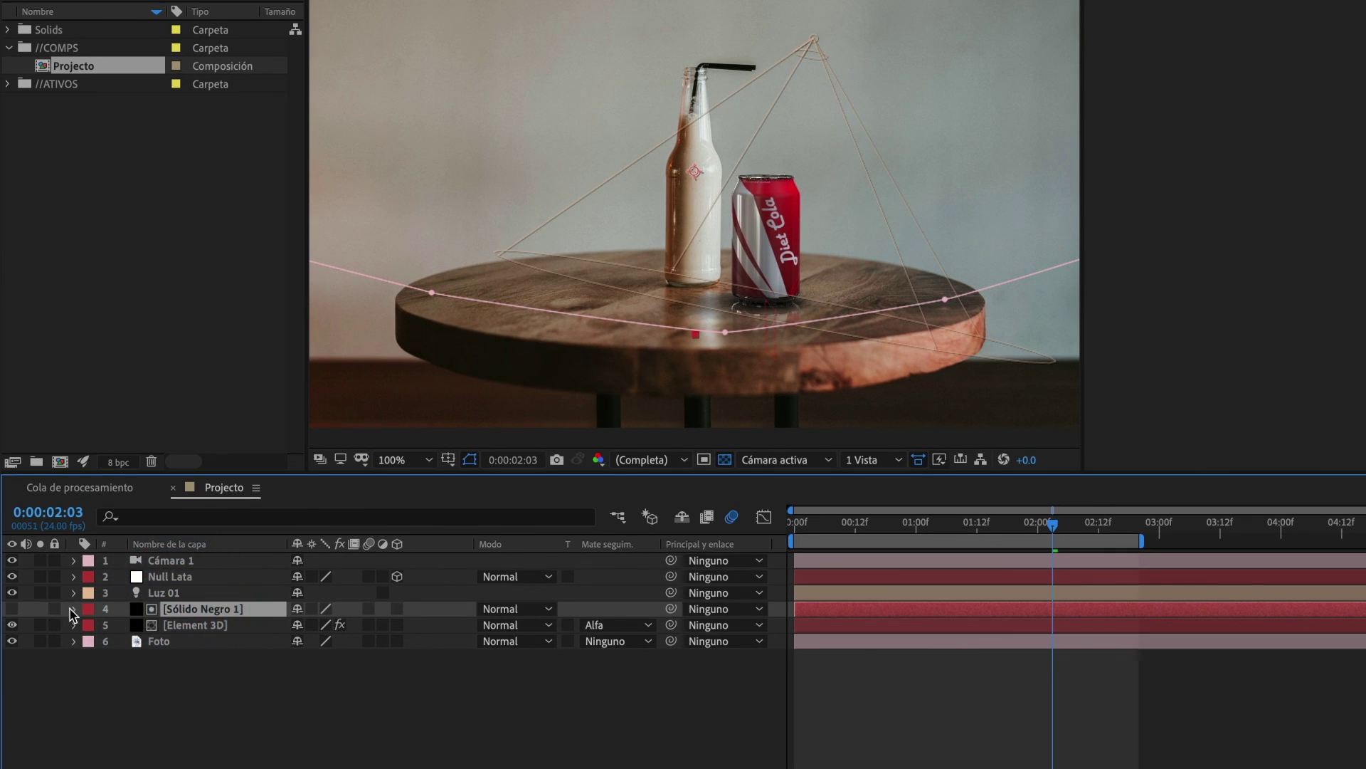
Shift Máscara 1's lower points on the black solid slightly down and outward, closer to the tabletop's front edge
{"action": "left_click", "coordinate": [72, 610]}
{"action": "left_click", "coordinate": [154, 636]}
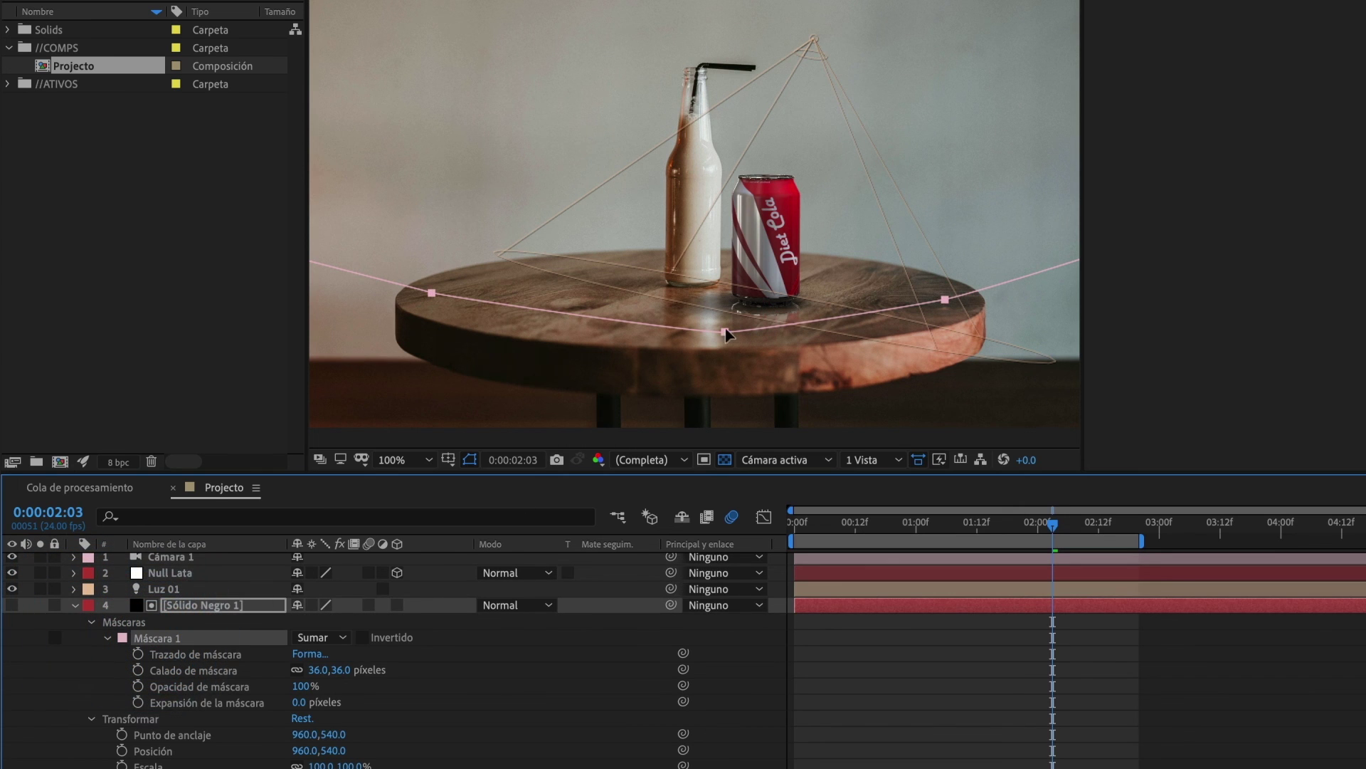
{"action": "left_click_drag", "start_coordinate": [724, 332], "coordinate": [792, 343]}
{"action": "left_click_drag", "start_coordinate": [945, 300], "coordinate": [916, 325]}
{"action": "left_click_drag", "start_coordinate": [432, 293], "coordinate": [462, 311]}
{"action": "left_click_drag", "start_coordinate": [696, 341], "coordinate": [668, 344]}
{"action": "left_click", "coordinate": [421, 459]}
{"action": "left_click", "coordinate": [417, 478]}
{"action": "left_click", "coordinate": [1052, 704]}
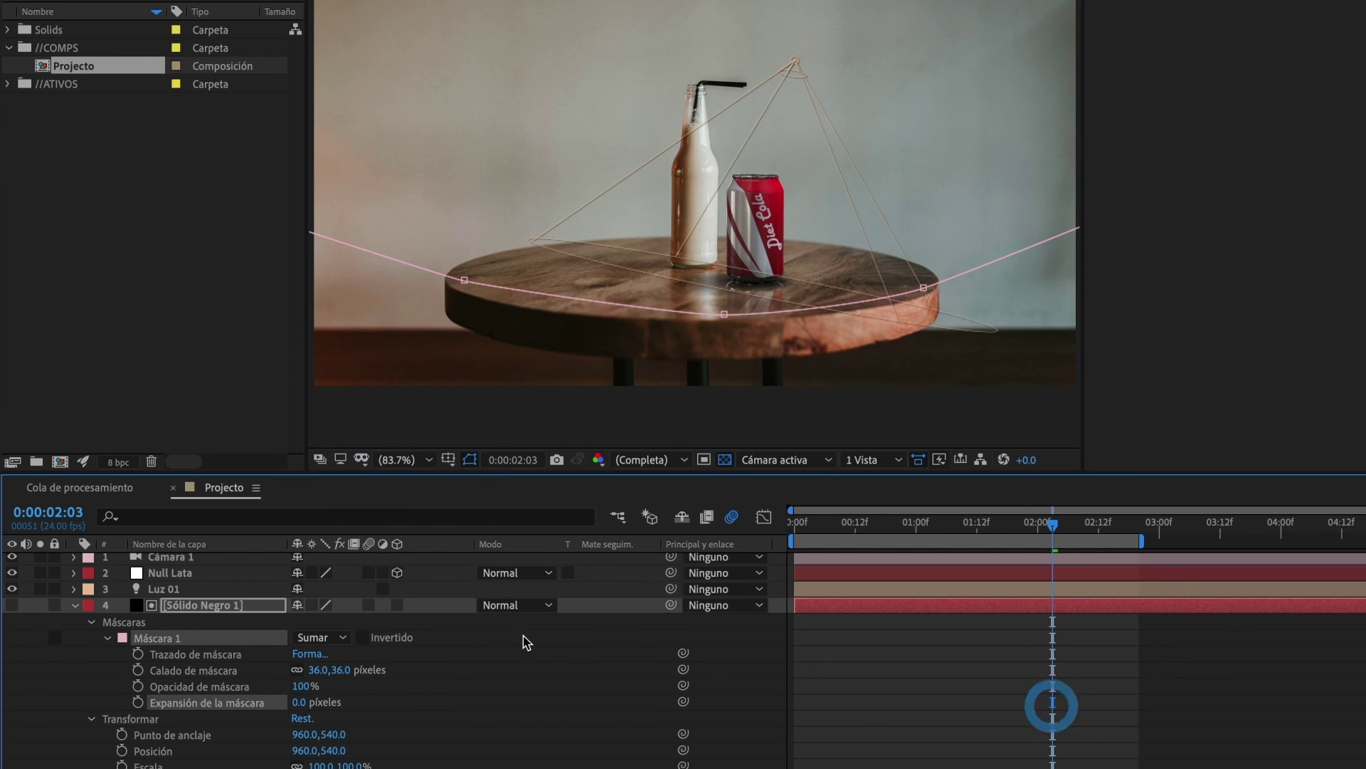
Collapse the black solid's properties and preview the can animation from 0:00:00:00
{"action": "left_click", "coordinate": [75, 605]}
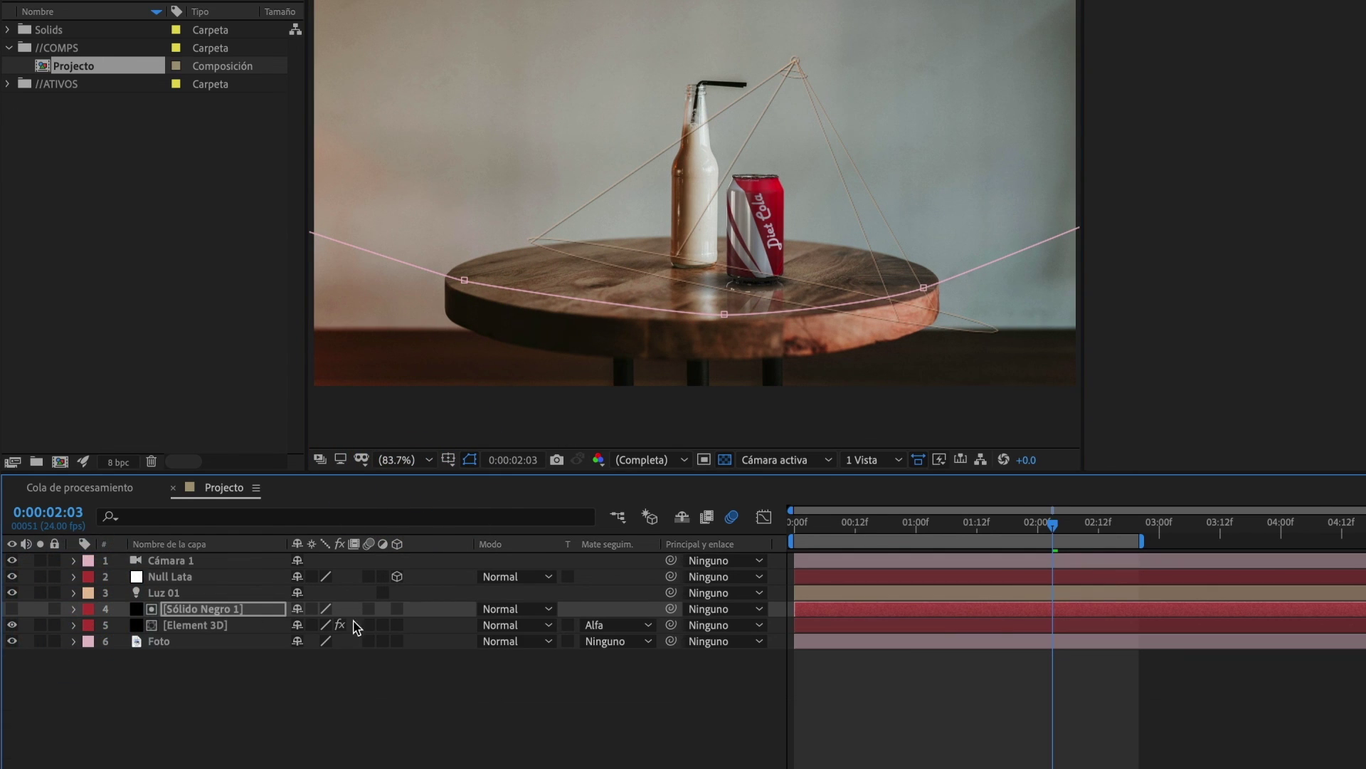
{"action": "left_click_drag", "start_coordinate": [834, 525], "coordinate": [736, 521]}
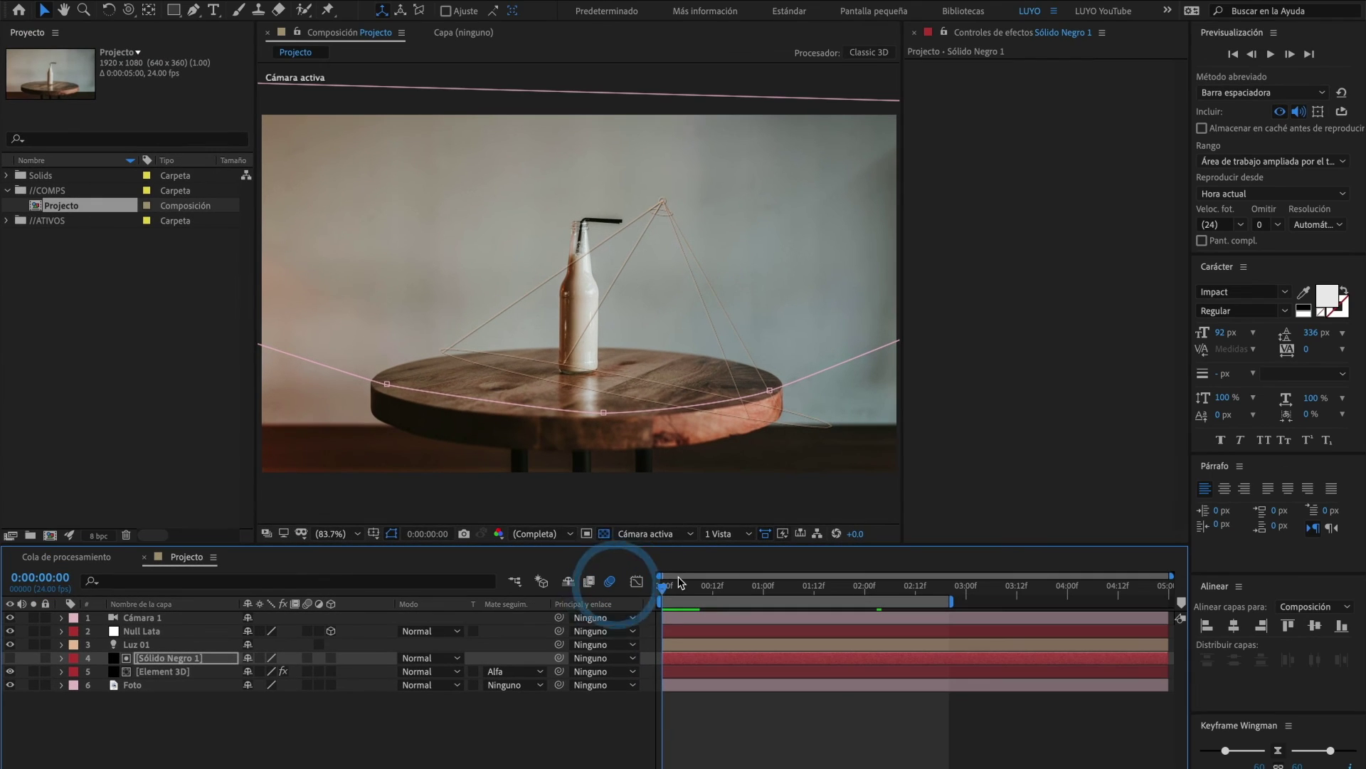
{"action": "left_click", "coordinate": [1270, 55]}
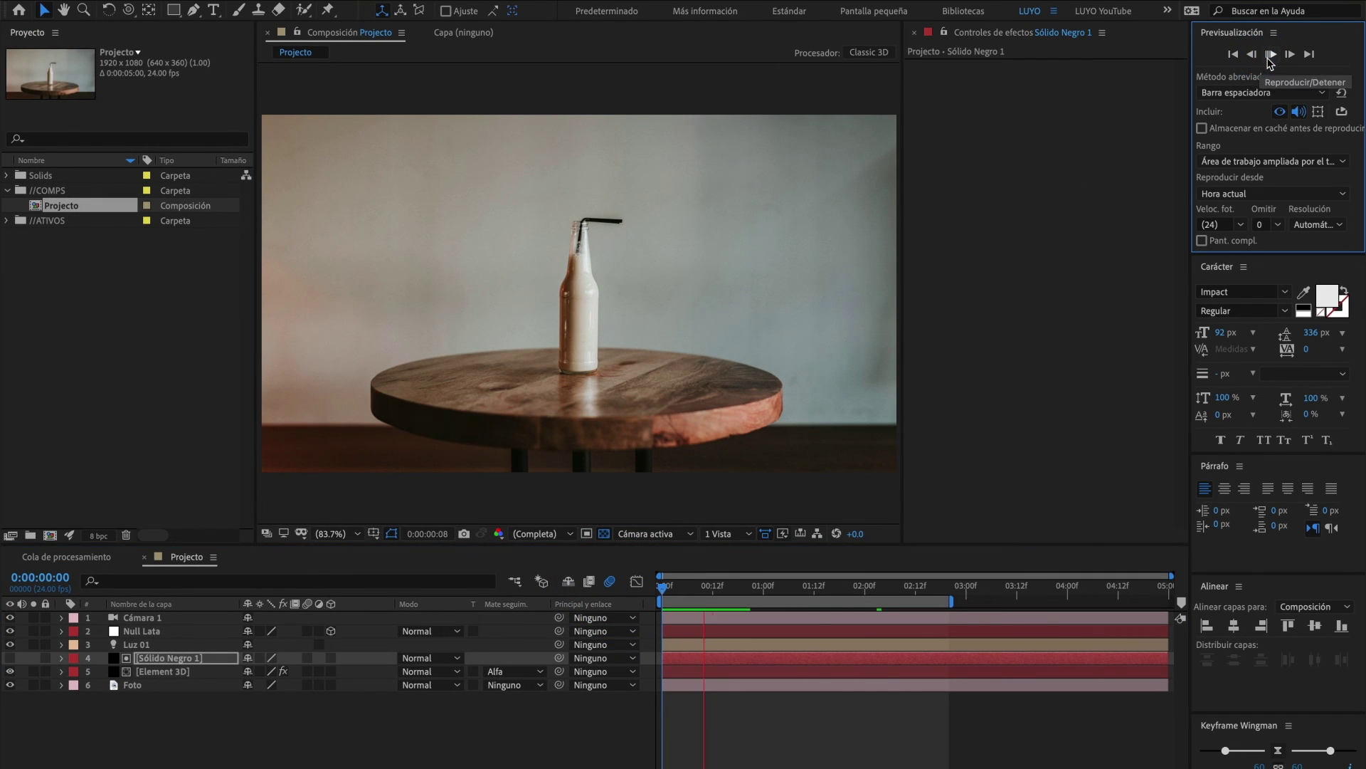